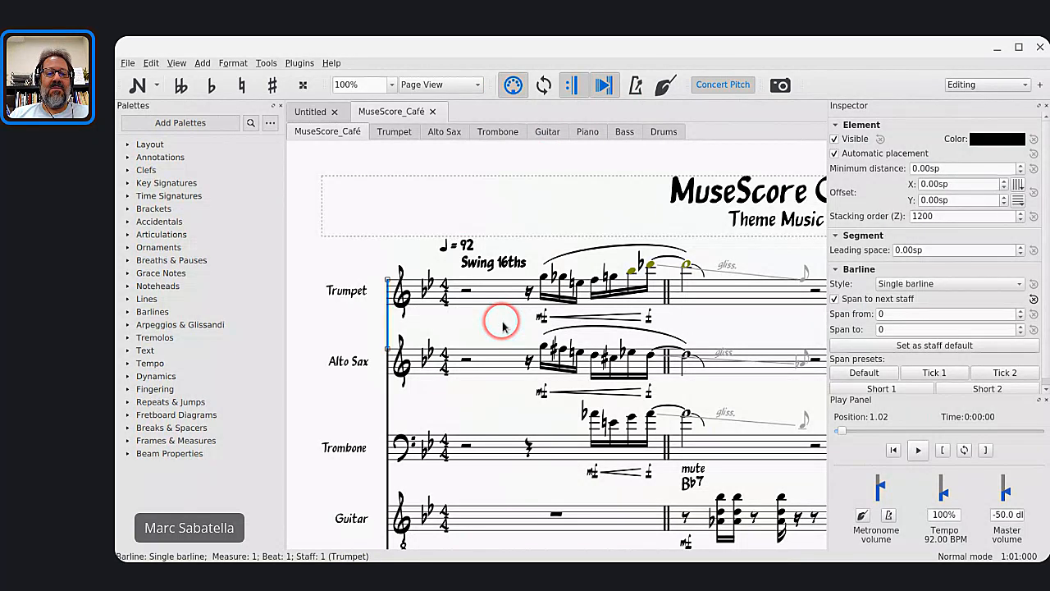
Play the MuseScore Café score from the Trumpet's opening treble clef and bring the livestream chat window up beside it.
click(400, 291)
key(space)
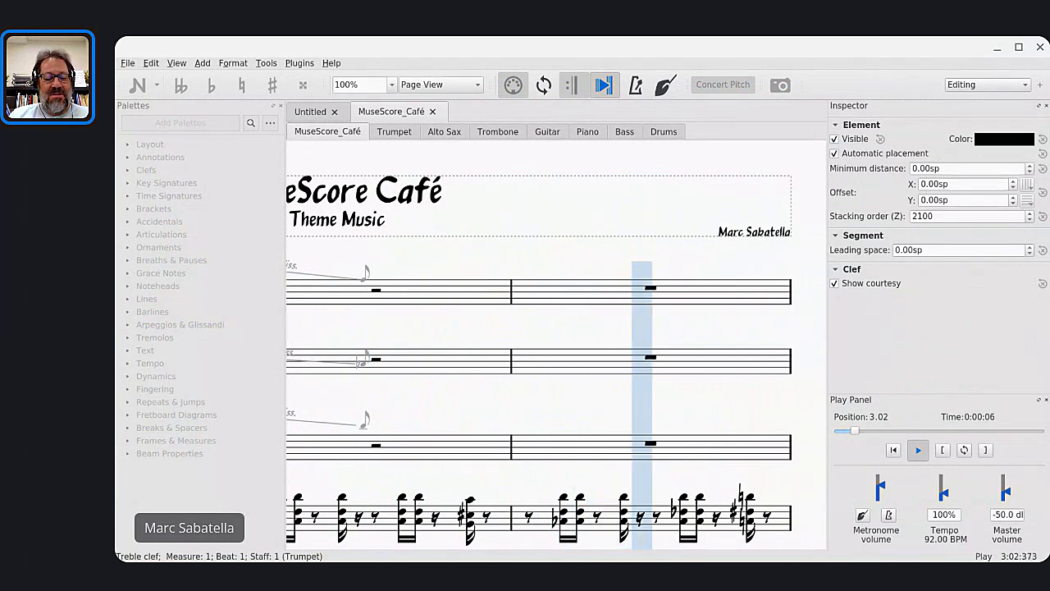
key(alt+Tab)
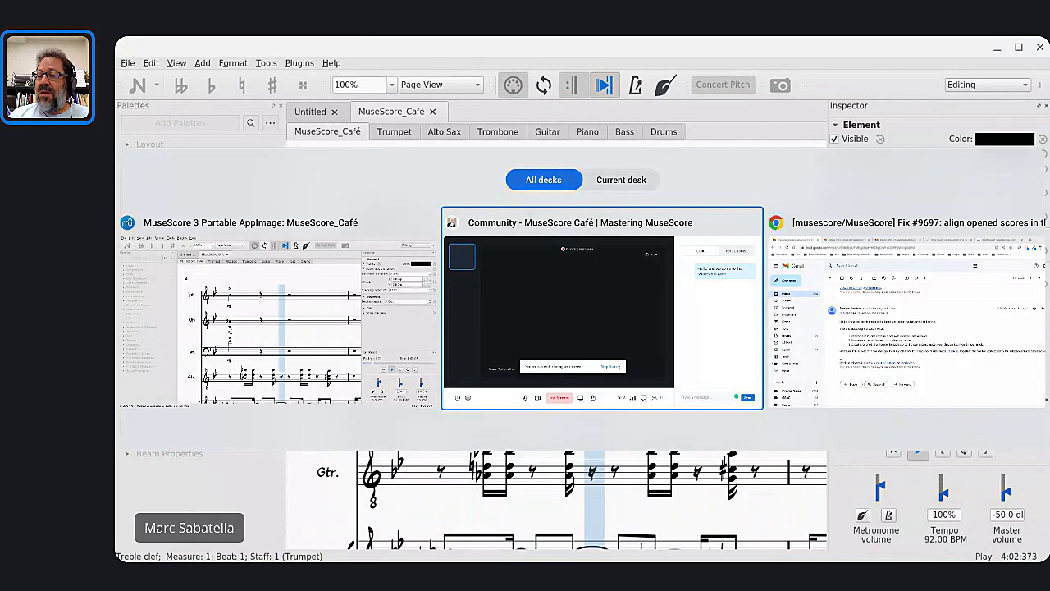
key(alt+Tab)
key(alt+Tab)
key(alt+Tab)
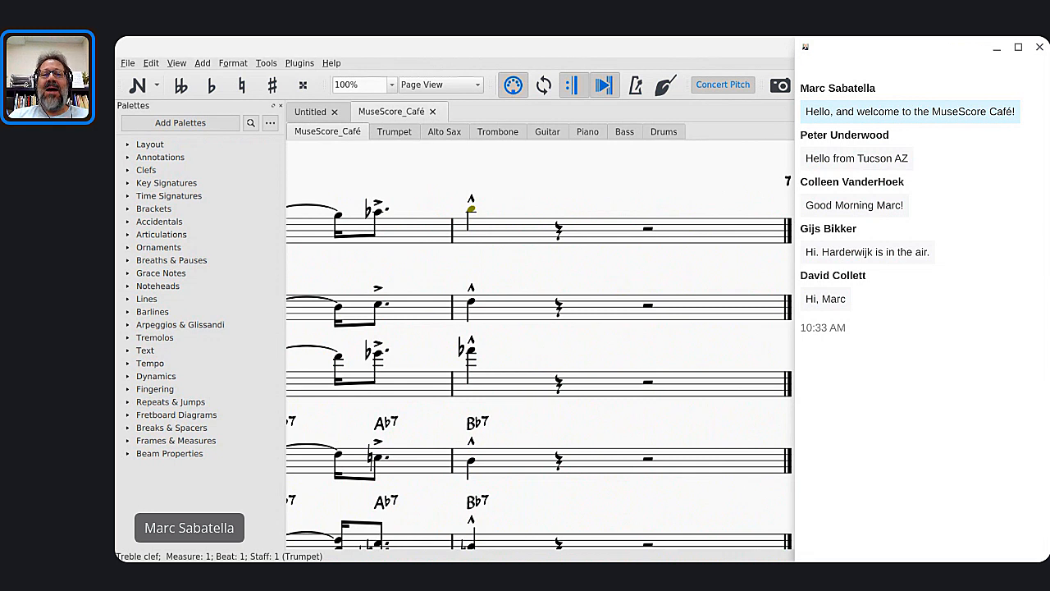
Close MuseScore 3 and switch to the terminal, moving its window clear of the livestream chat.
click(400, 43)
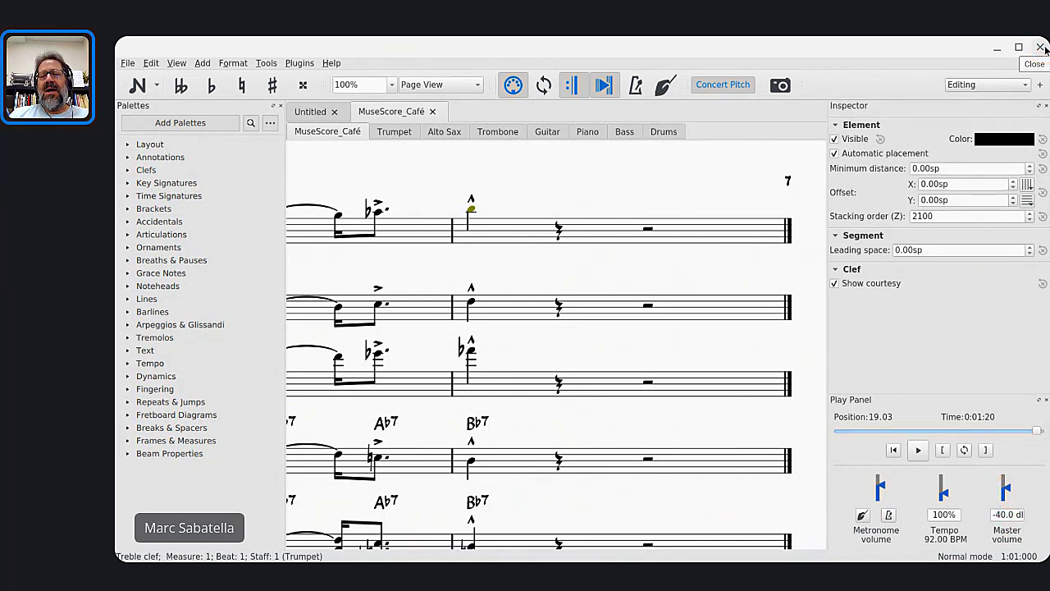
click(1041, 47)
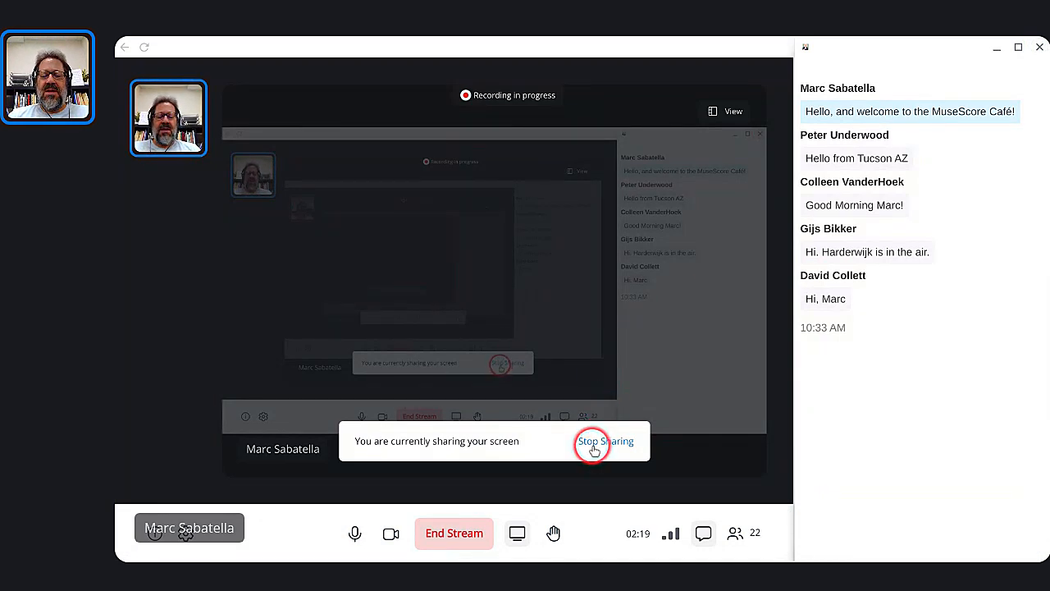
key(alt+Tab)
key(alt+Tab)
key(alt+Tab)
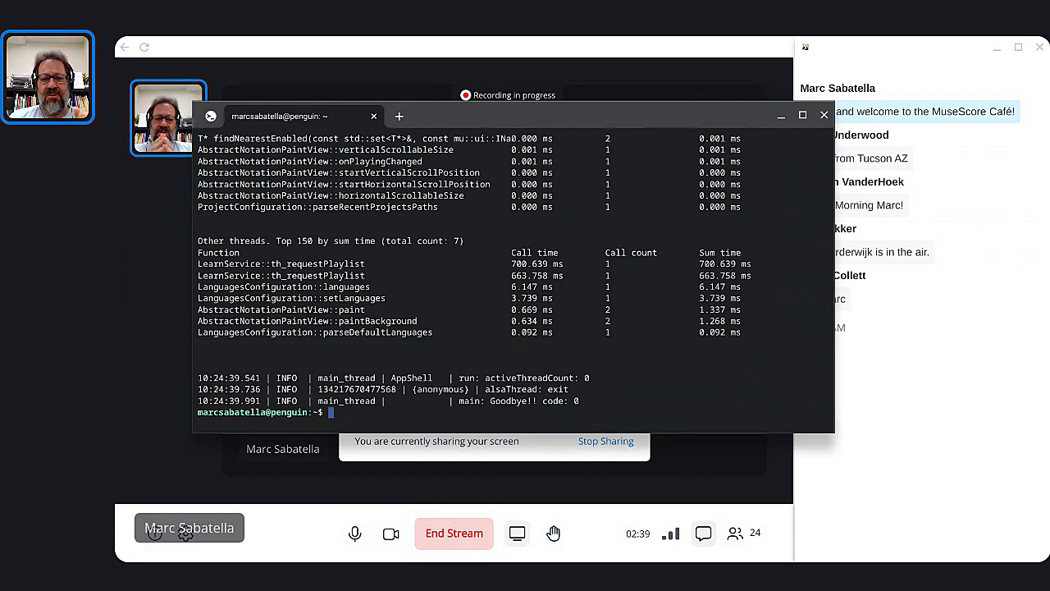
drag(561, 104, 511, 103)
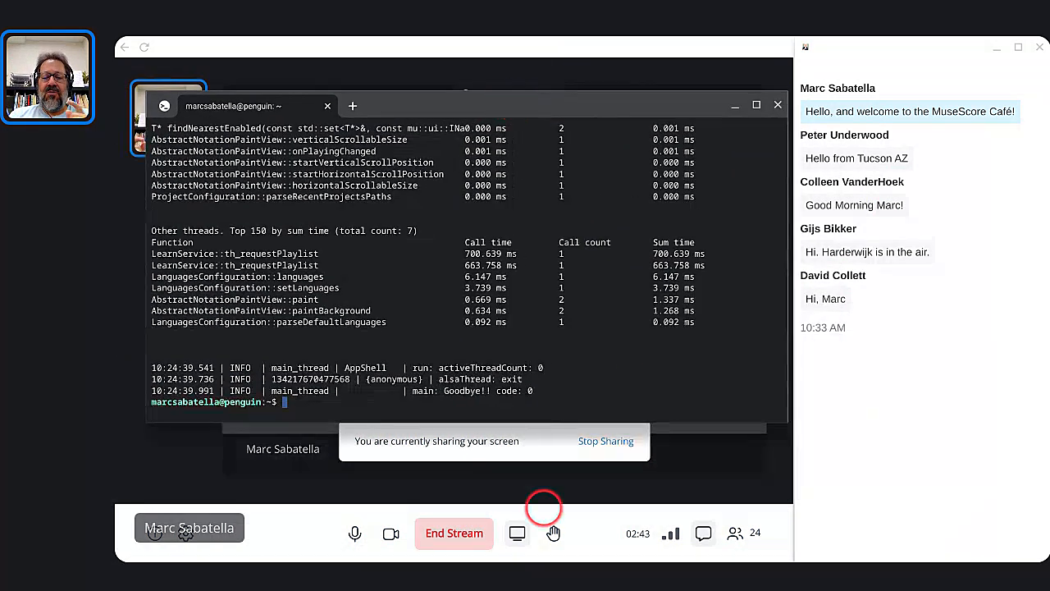
Show the MuseScore 4 launcher icon among the system's pinned apps.
mouse_move(579, 548)
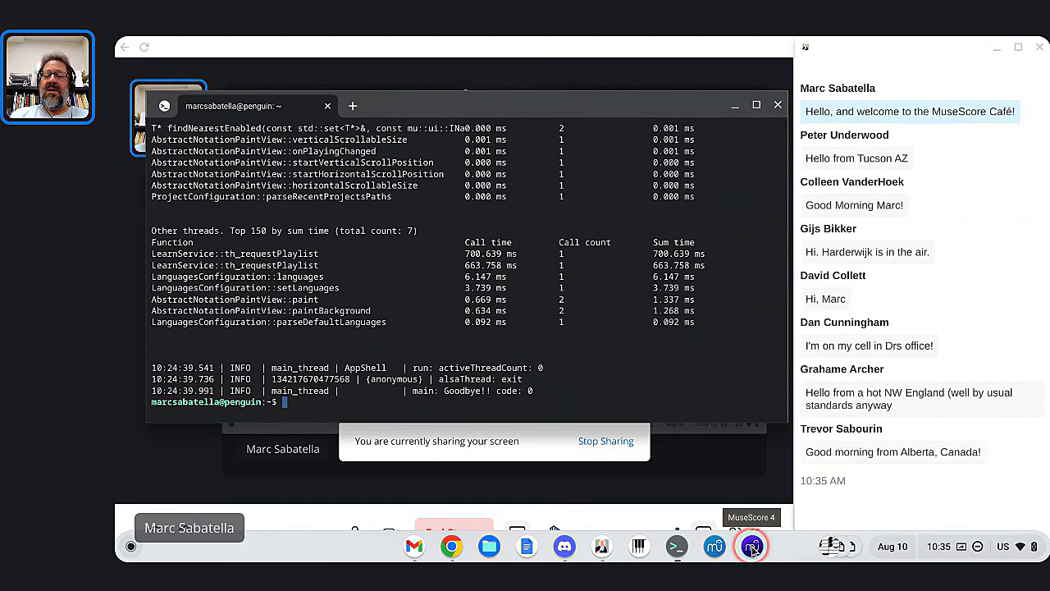
click(751, 547)
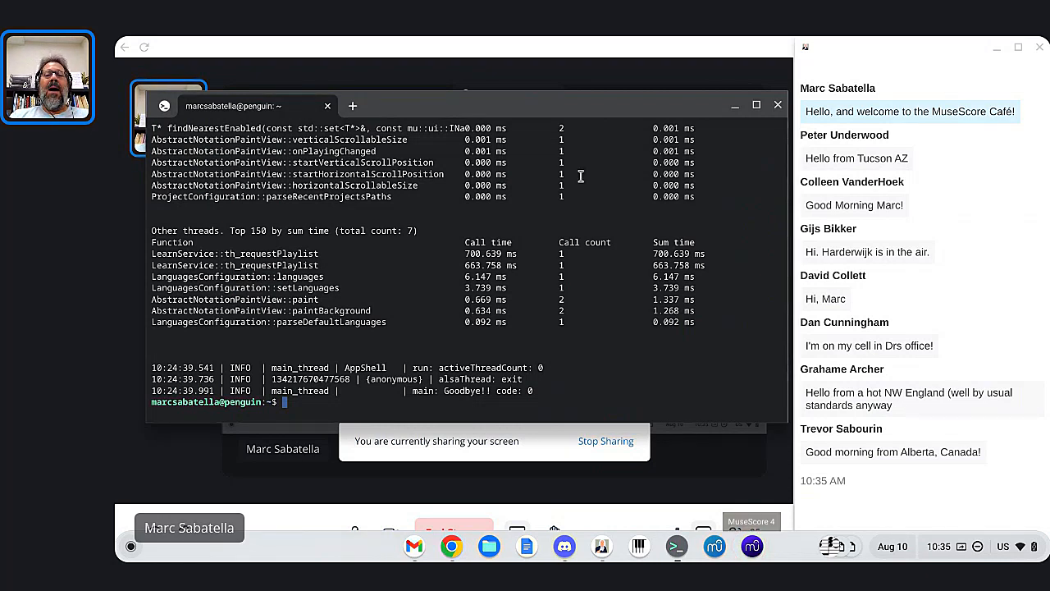
click(573, 108)
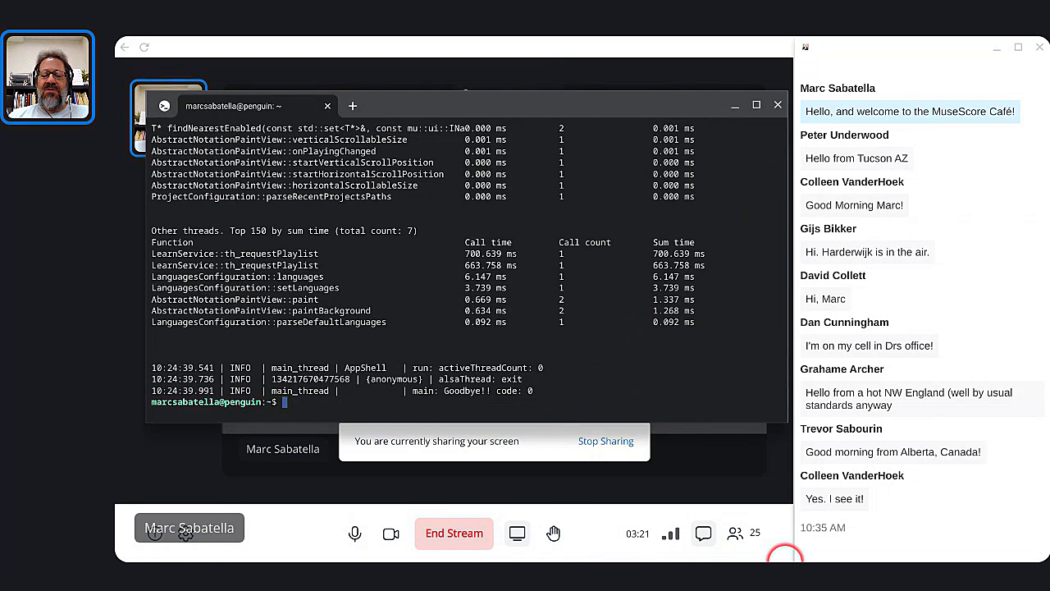
click(753, 547)
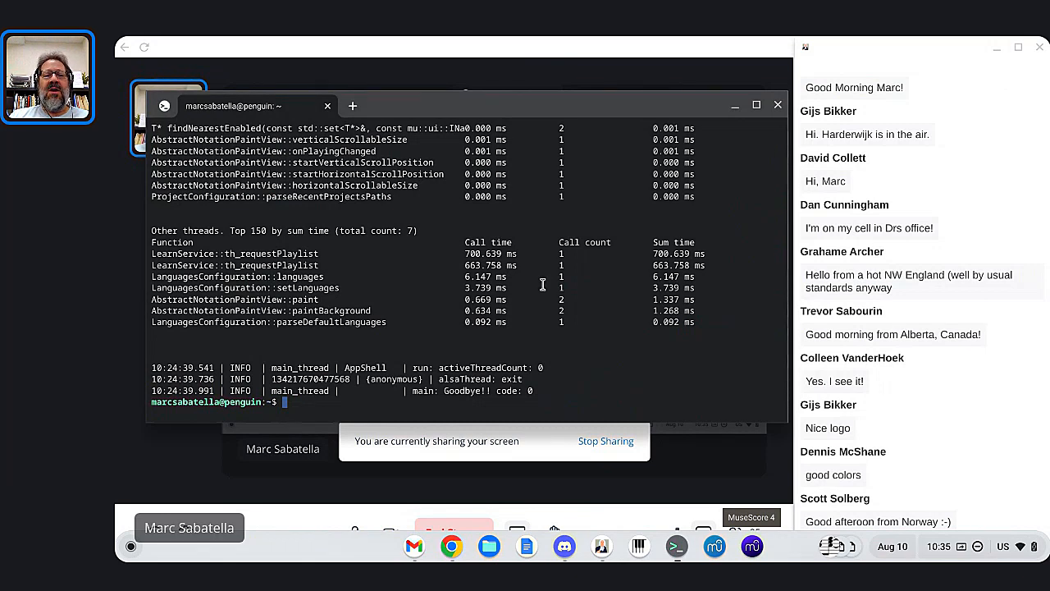
Launch MuseScore 4 from the terminal by rerunning the command QT_SCALE_FACTOR=1.33 mscore-portable -F.
click(437, 112)
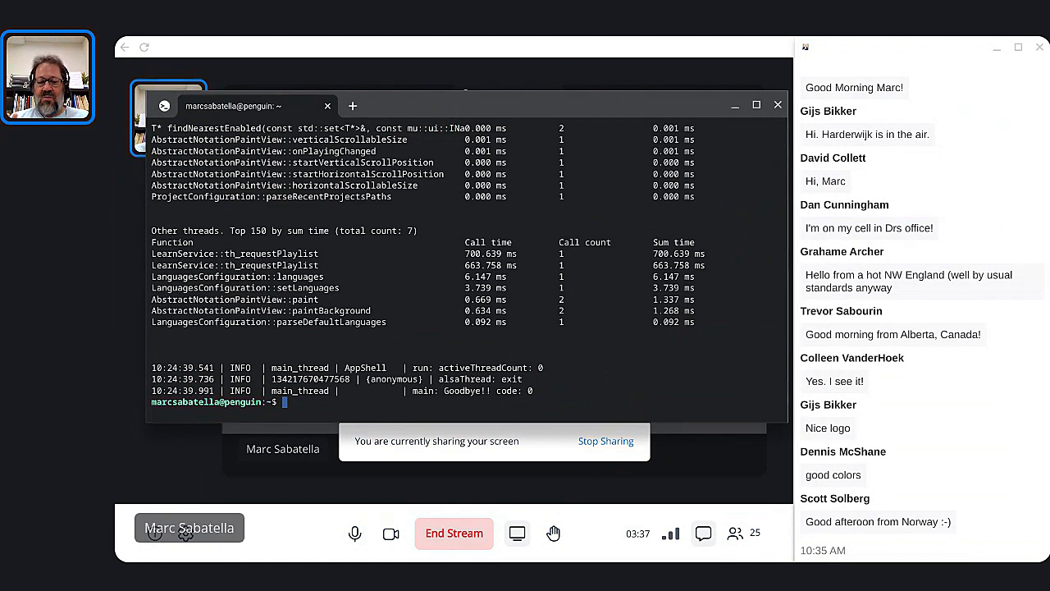
key(Up)
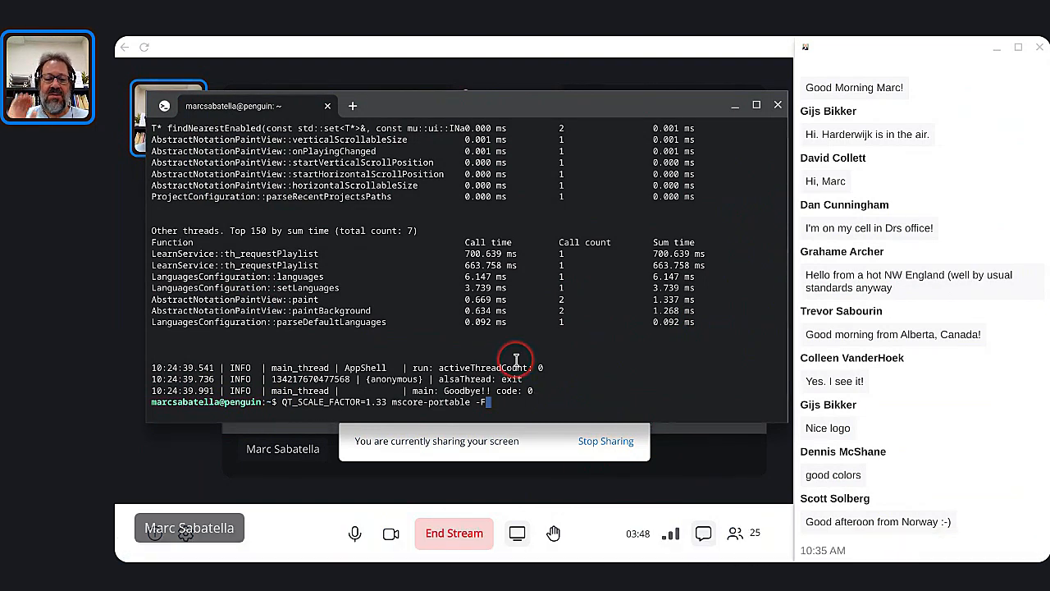
key(Return)
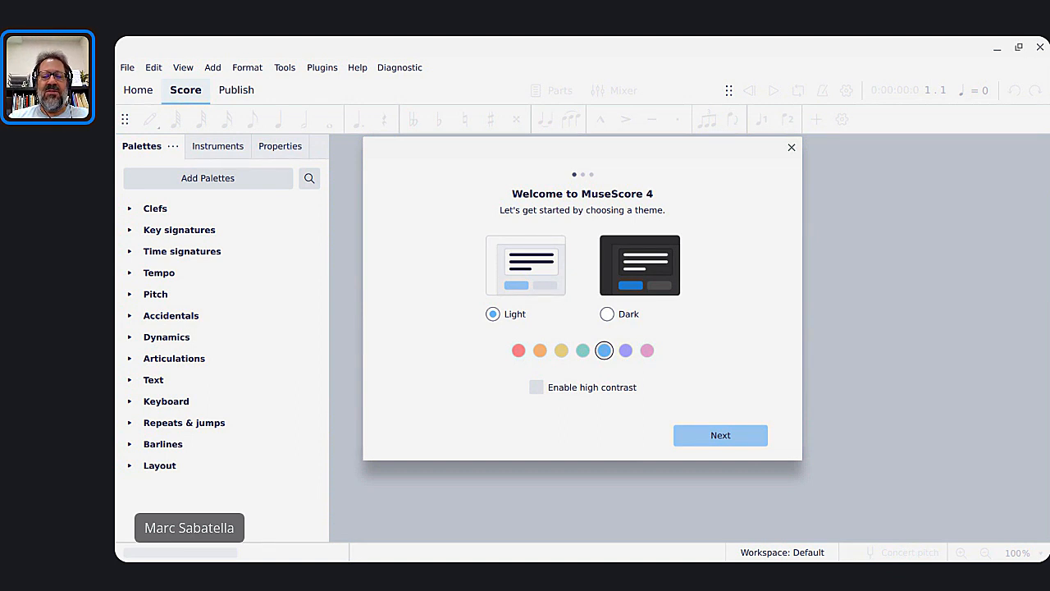
Switch to Discord to view the MuseScore server's support channel, and close the Discord window.
key(super+bracketleft)
mouse_move(552, 560)
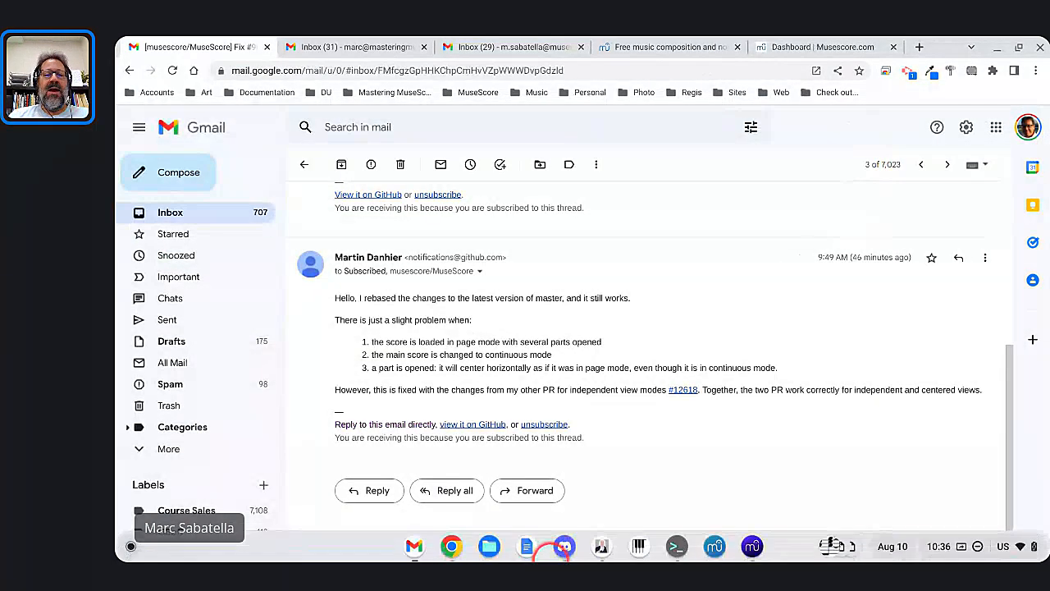
click(566, 547)
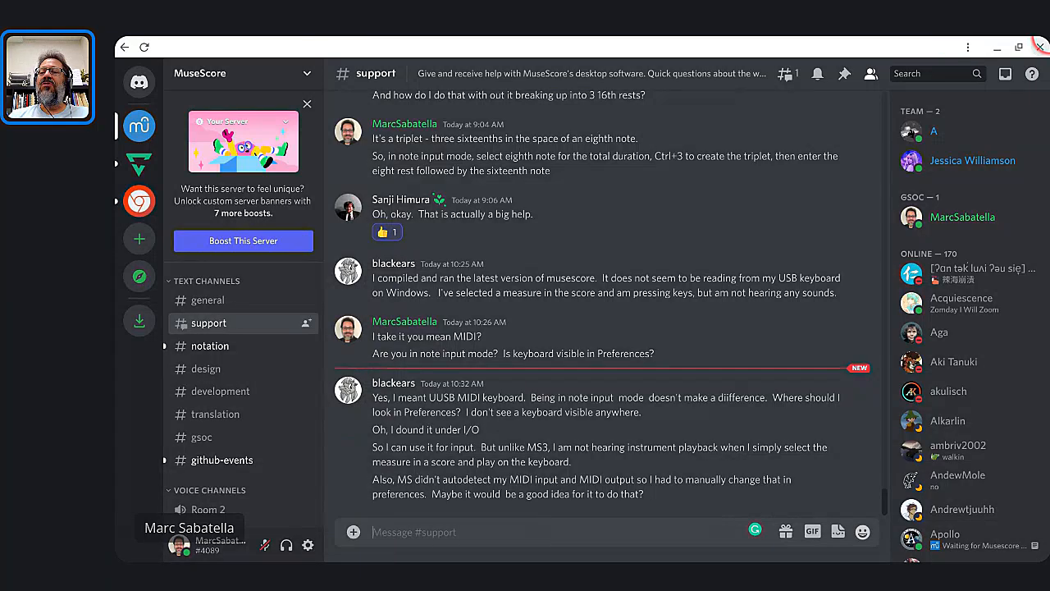
click(1042, 49)
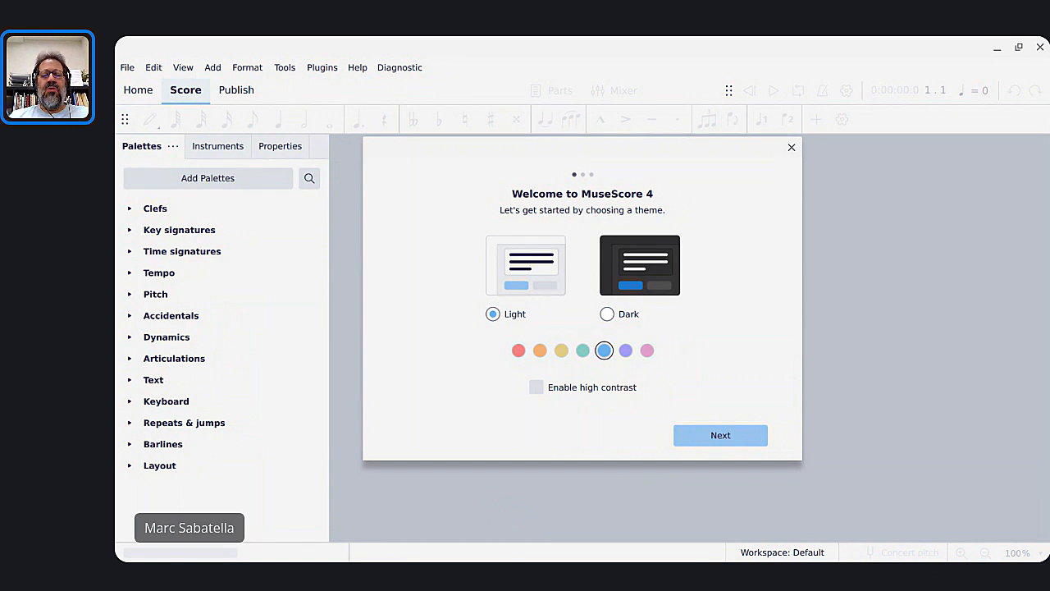
Check the livestream chat messages beside MuseScore 4 and return to its welcome dialog.
key(alt+Tab)
key(alt+Tab)
key(alt+Tab)
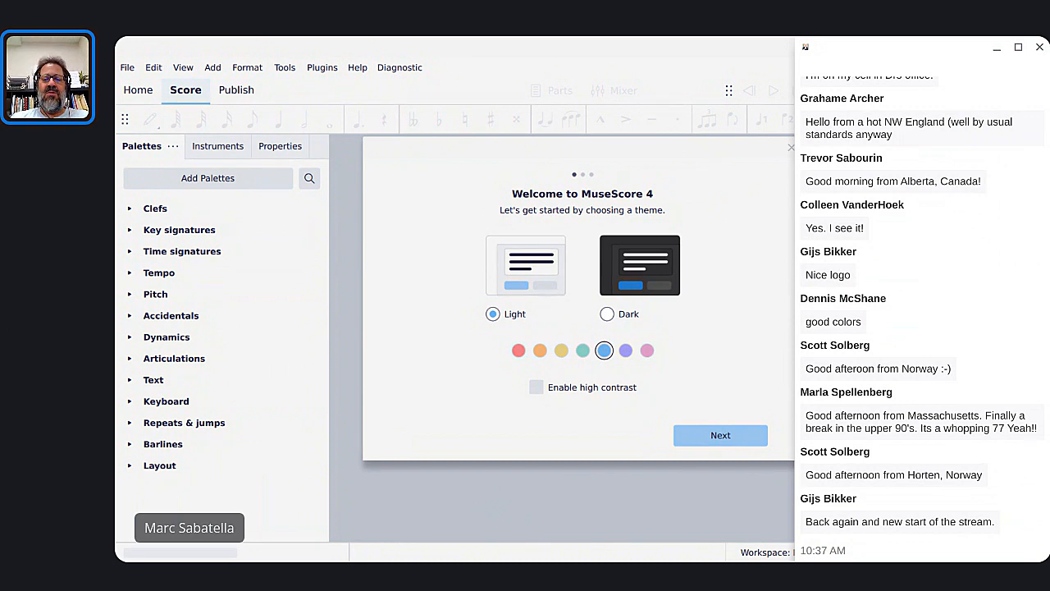
key(alt+Tab)
key(alt+Tab)
key(alt+Tab)
key(alt+Tab)
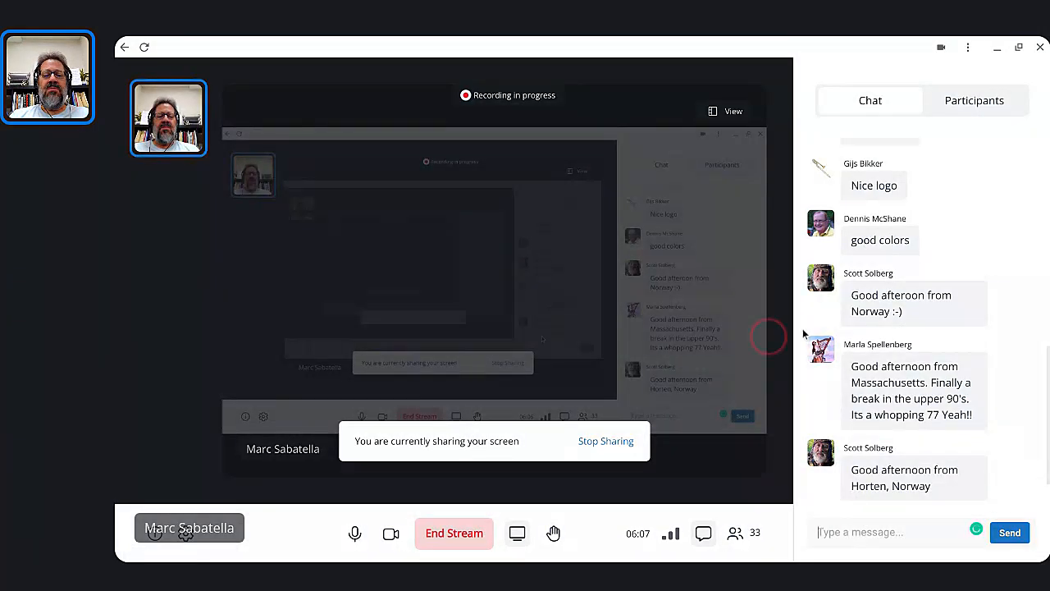
key(alt+Tab)
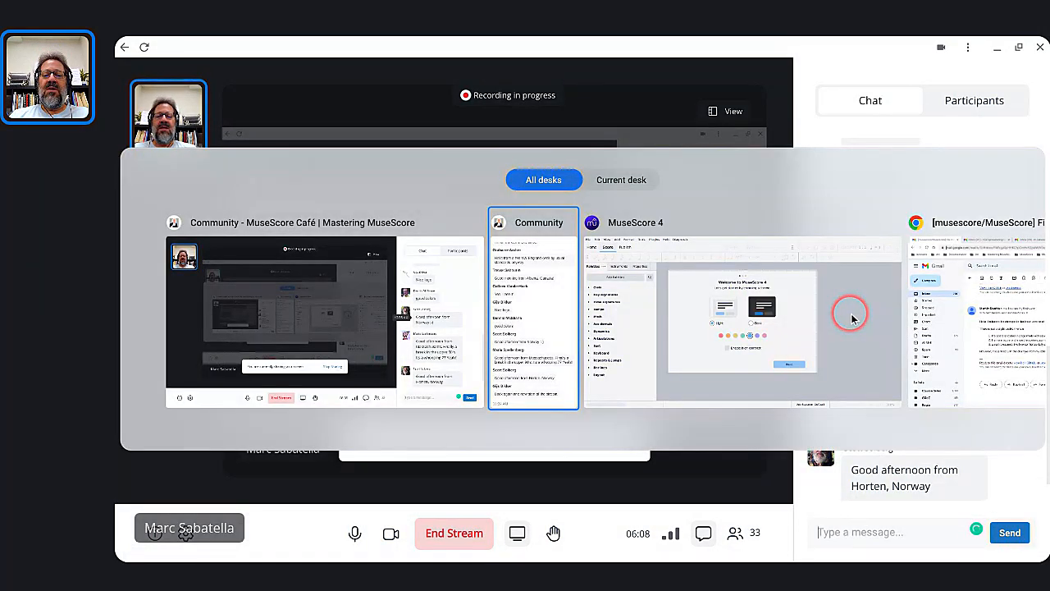
key(alt+Tab)
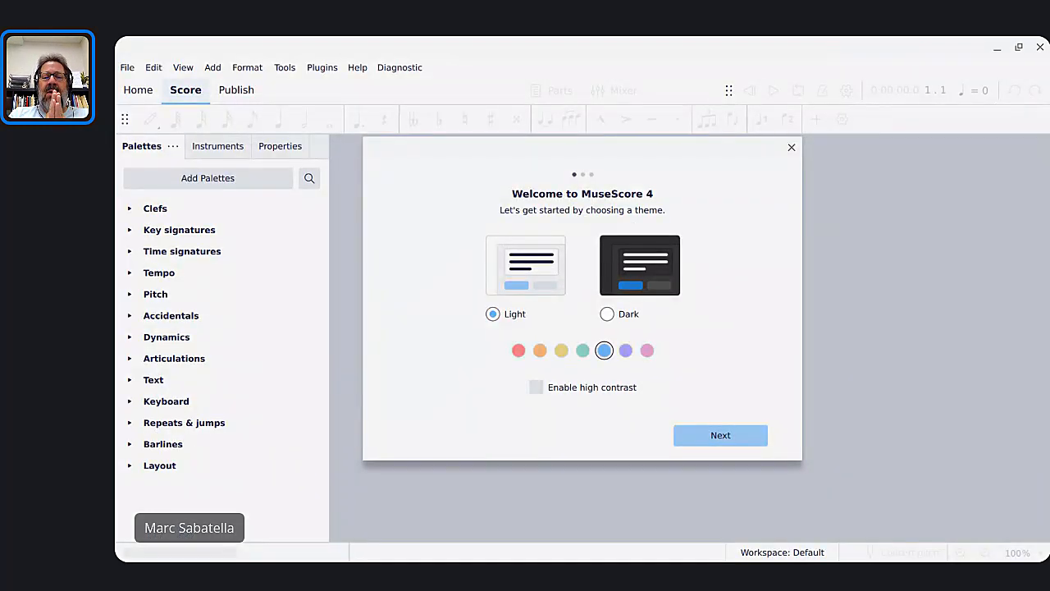
Keep the Light theme in the welcome dialog and continue to the Playback page.
click(606, 314)
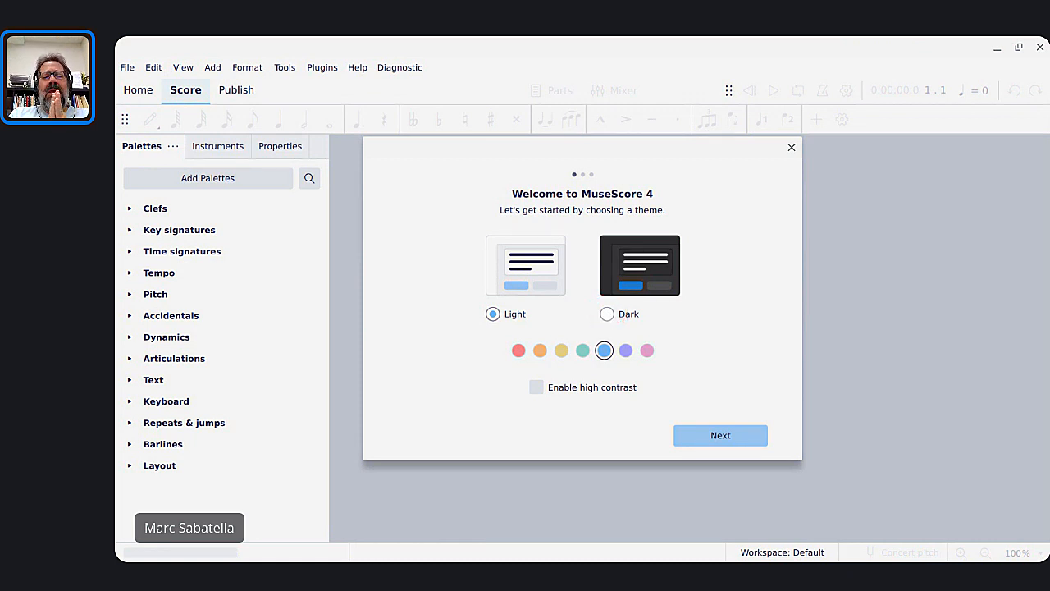
click(503, 243)
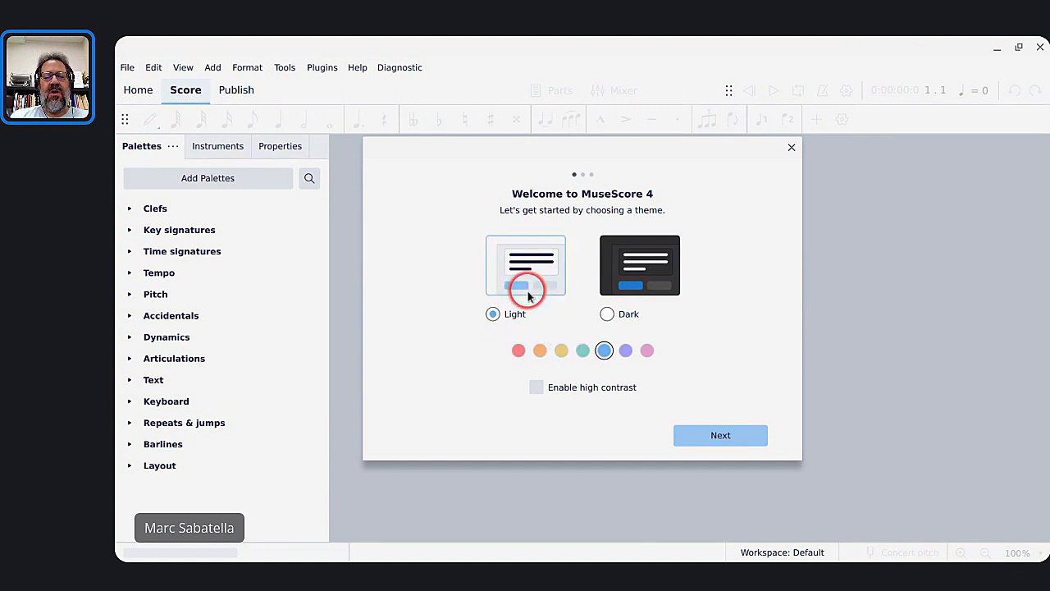
click(719, 435)
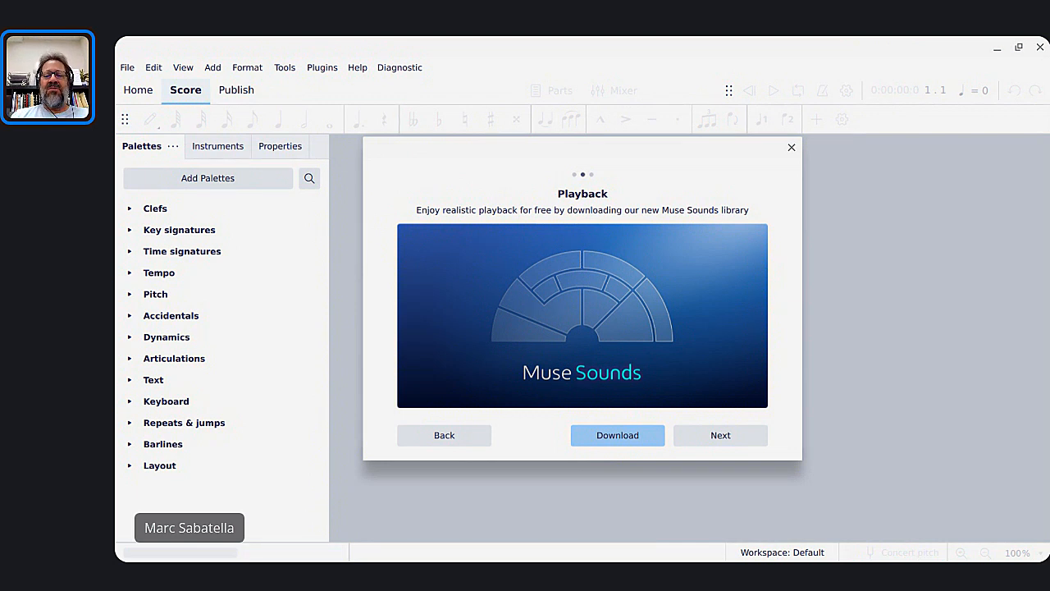
Read the latest livestream chat messages and return to the Playback page in MuseScore 4.
key(alt+Tab)
key(alt+Tab)
key(alt+Tab)
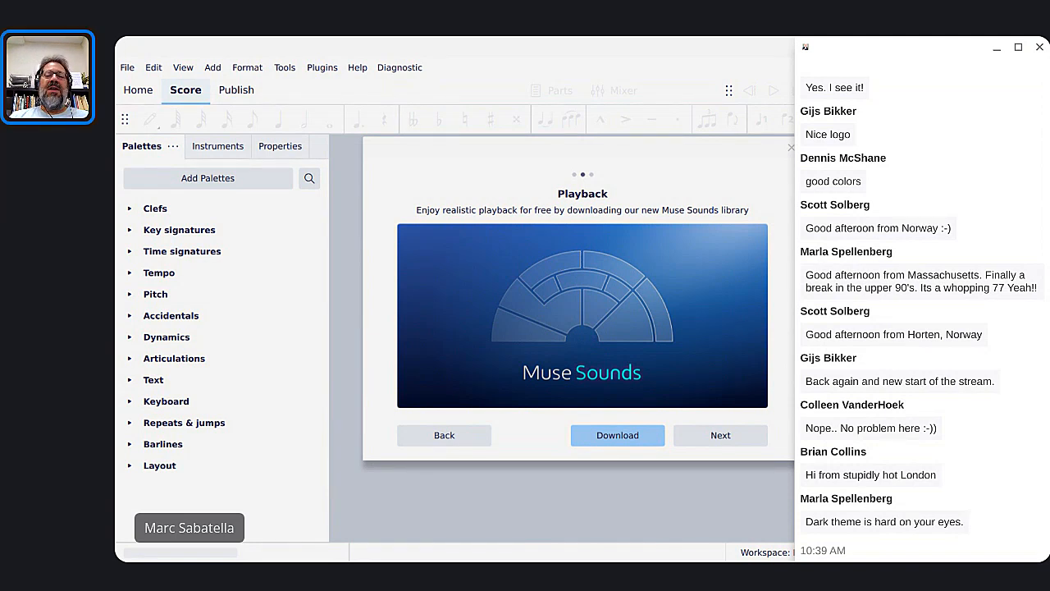
click(488, 206)
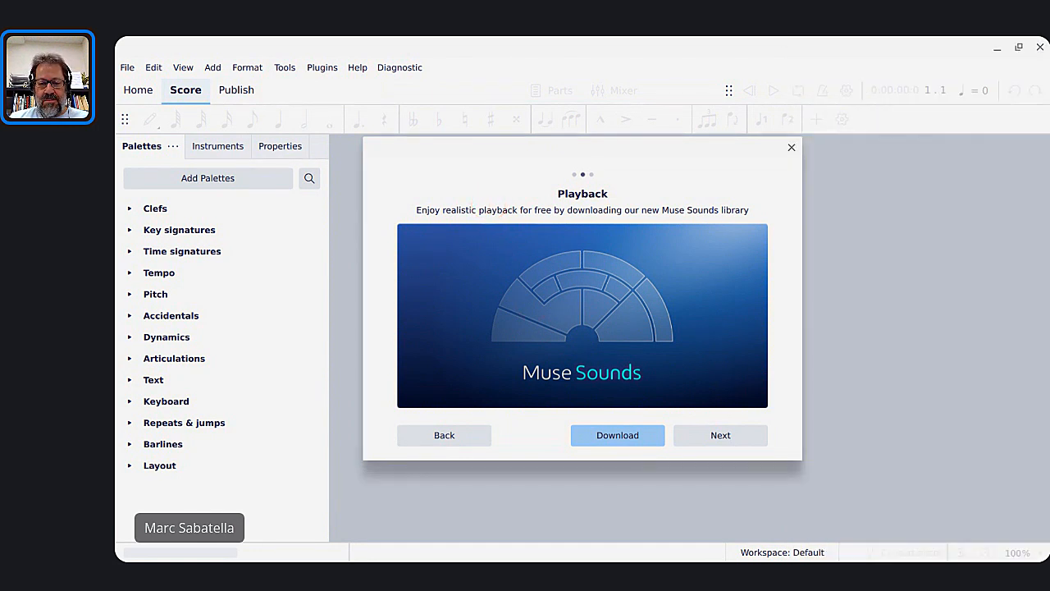
Continue past the Muse Sounds download offer and the Video tutorials page, and finish the welcome setup.
click(593, 435)
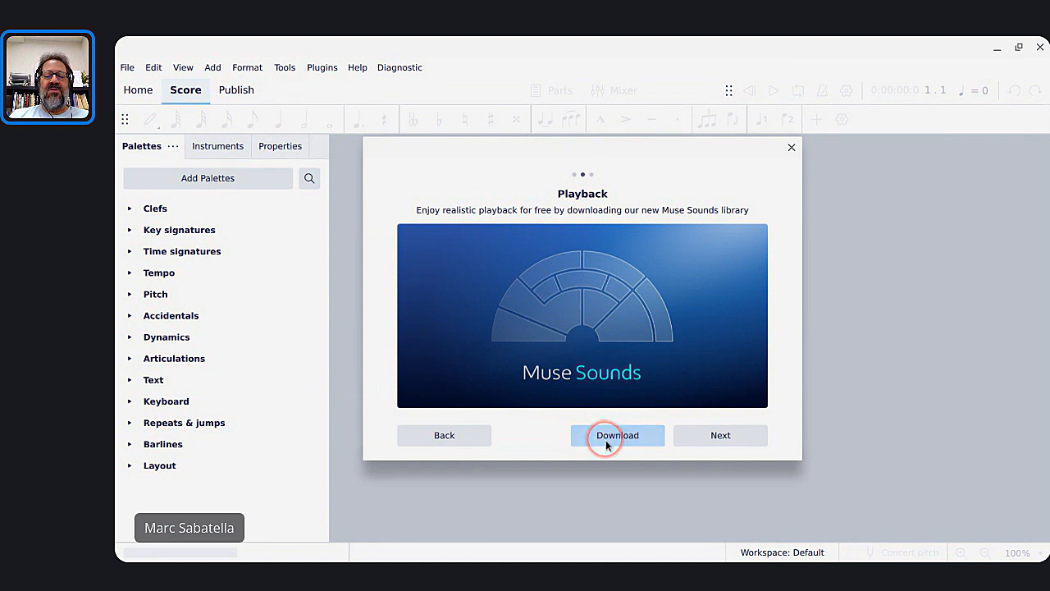
click(607, 441)
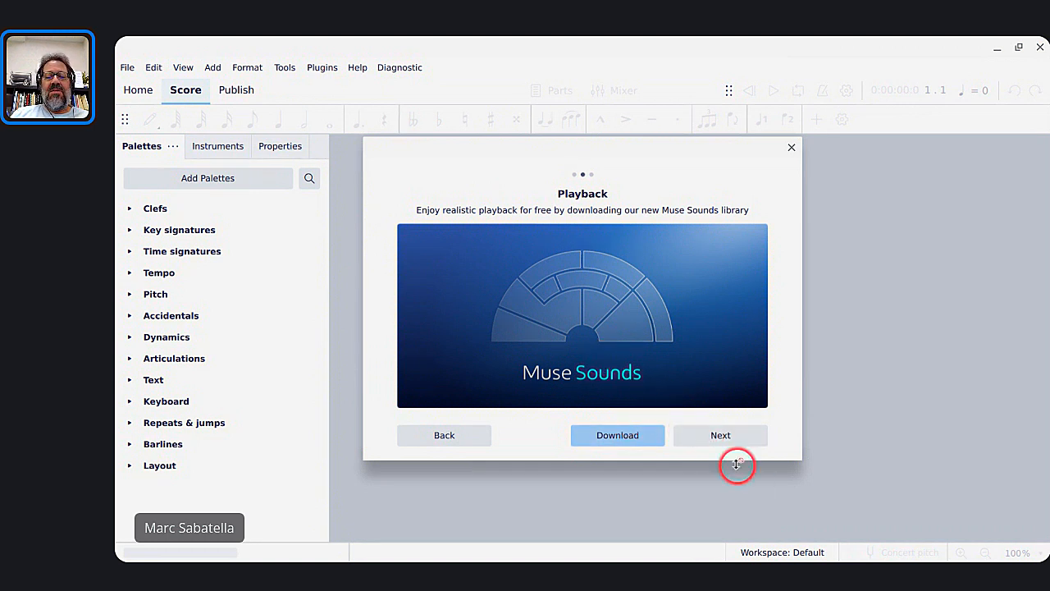
click(711, 438)
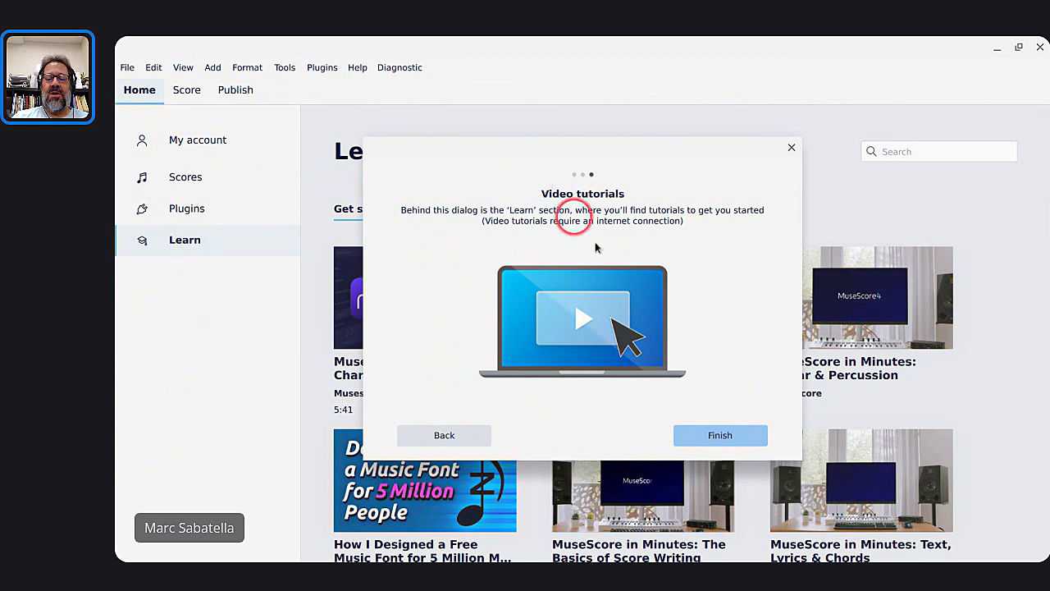
click(713, 438)
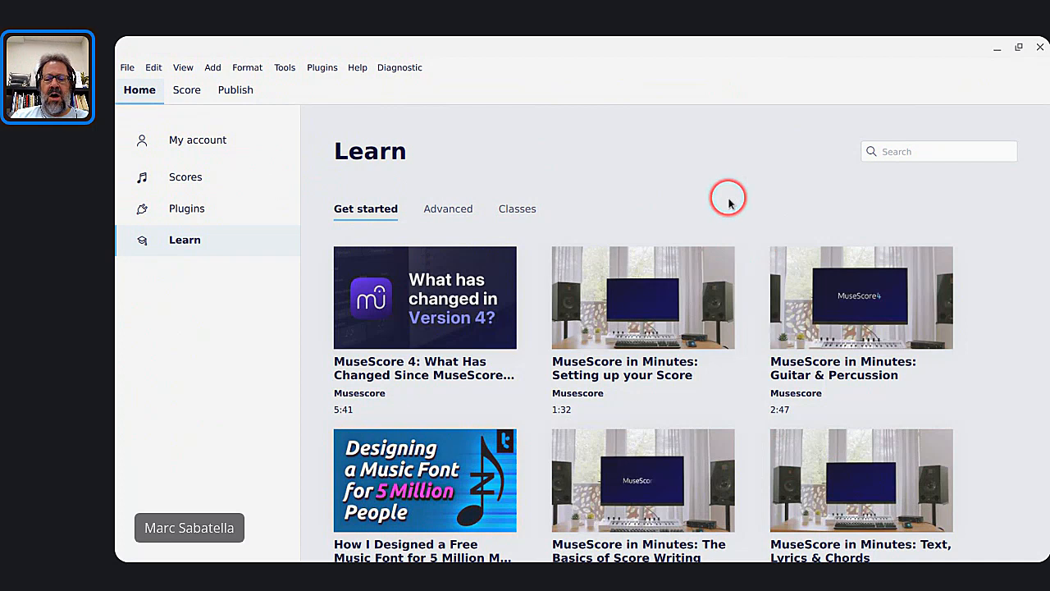
Browse the Get started video tutorials in the Learn section through to the last one and return to the first.
scroll(710, 365, down, 5)
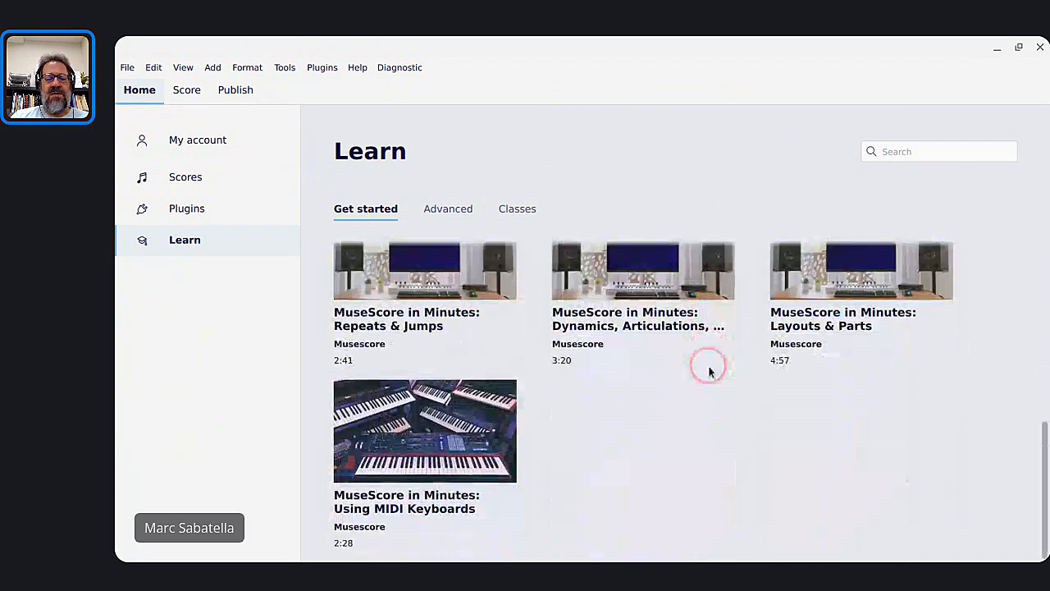
scroll(690, 399, up, 5)
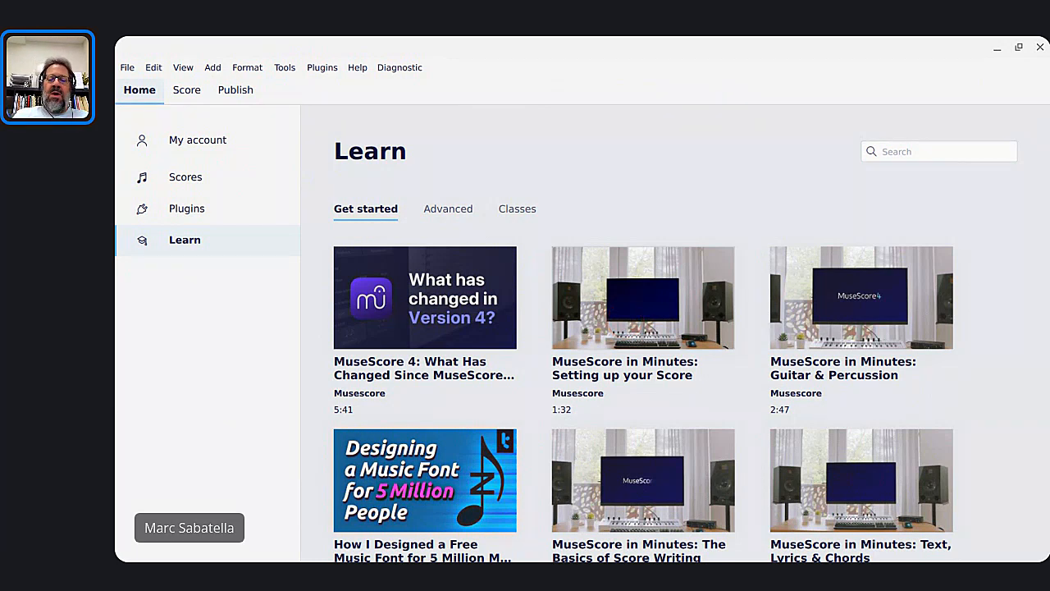
scroll(587, 517, down, 1)
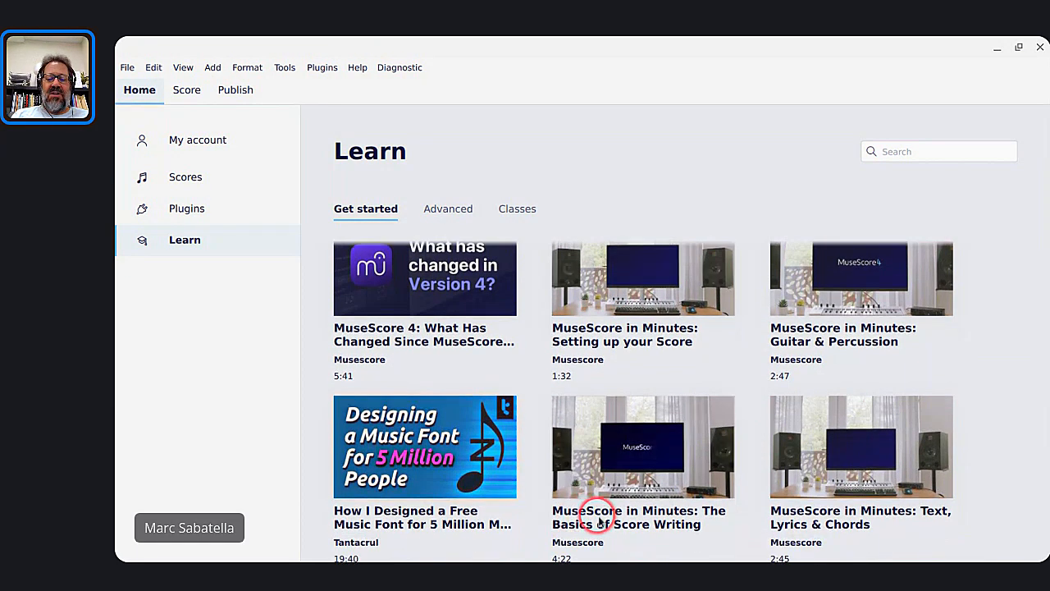
scroll(558, 493, down, 2)
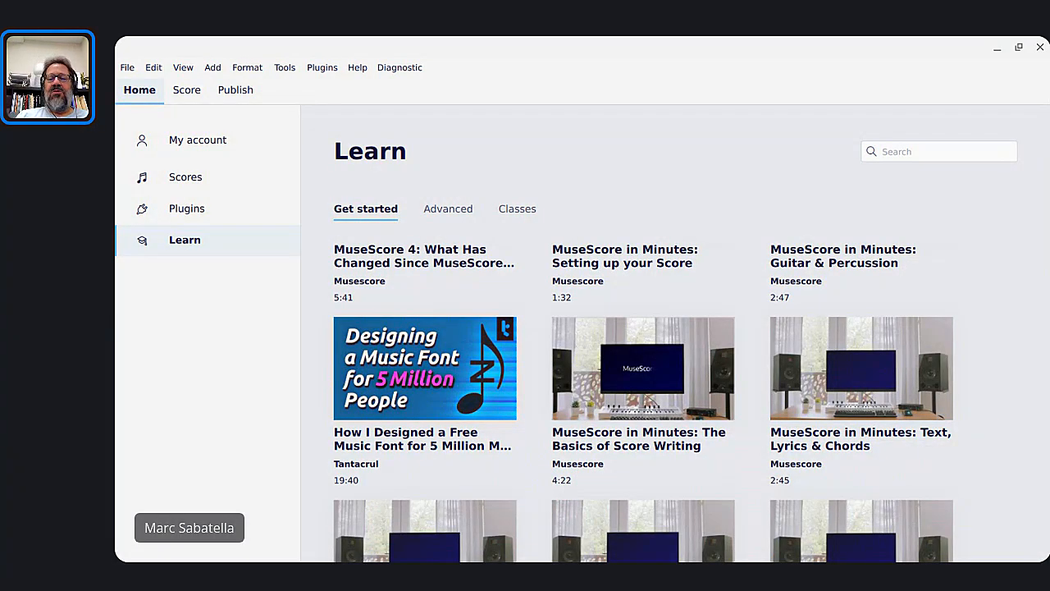
scroll(534, 347, up, 3)
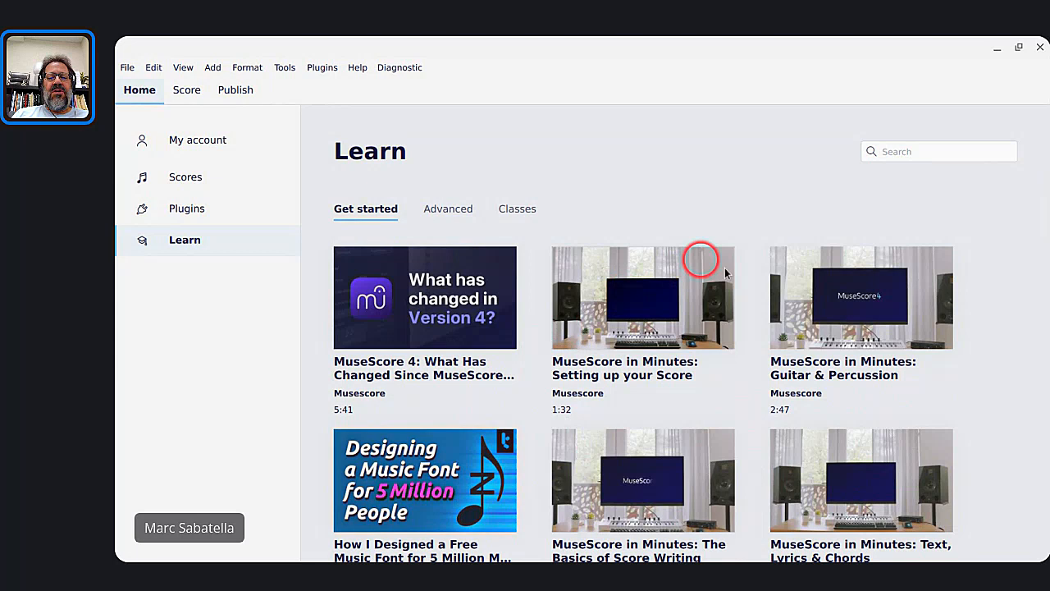
Skim the Get started videos once more and browse the Advanced video tutorials in the Learn section.
scroll(820, 352, down, 10)
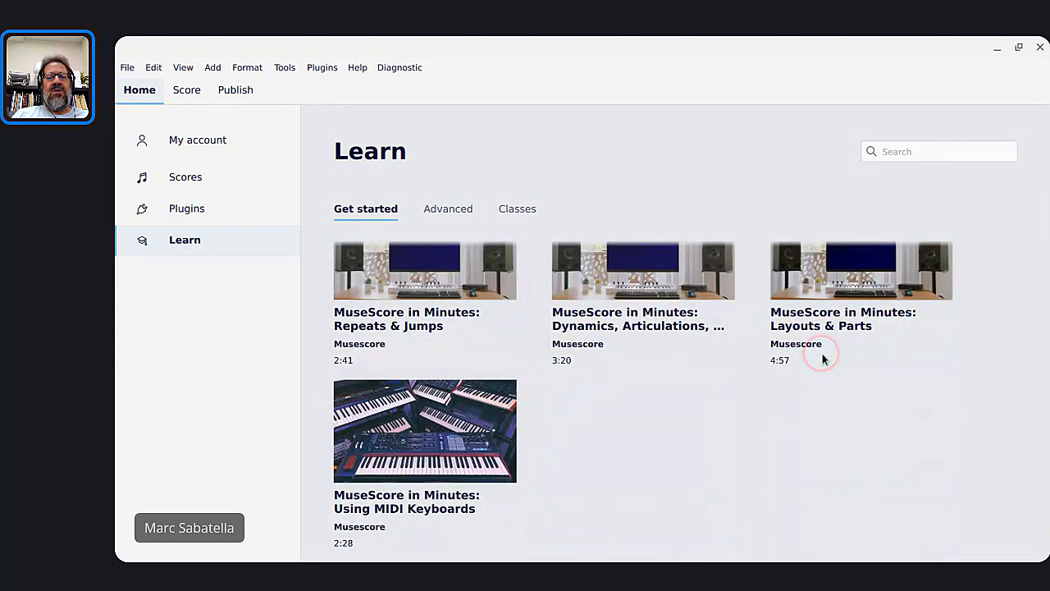
scroll(821, 359, up, 10)
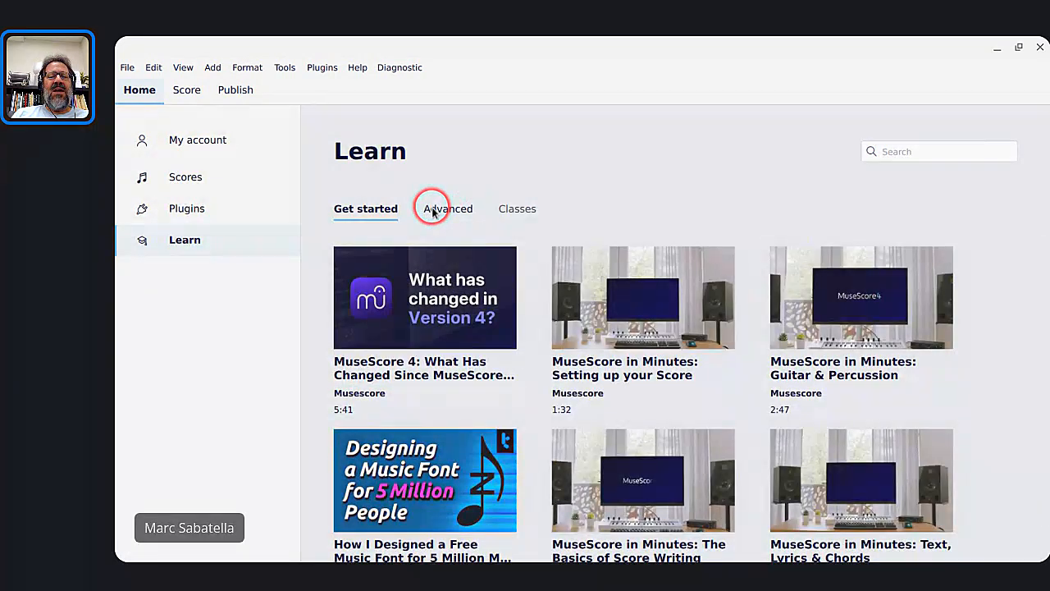
click(433, 212)
scroll(539, 351, down, 2)
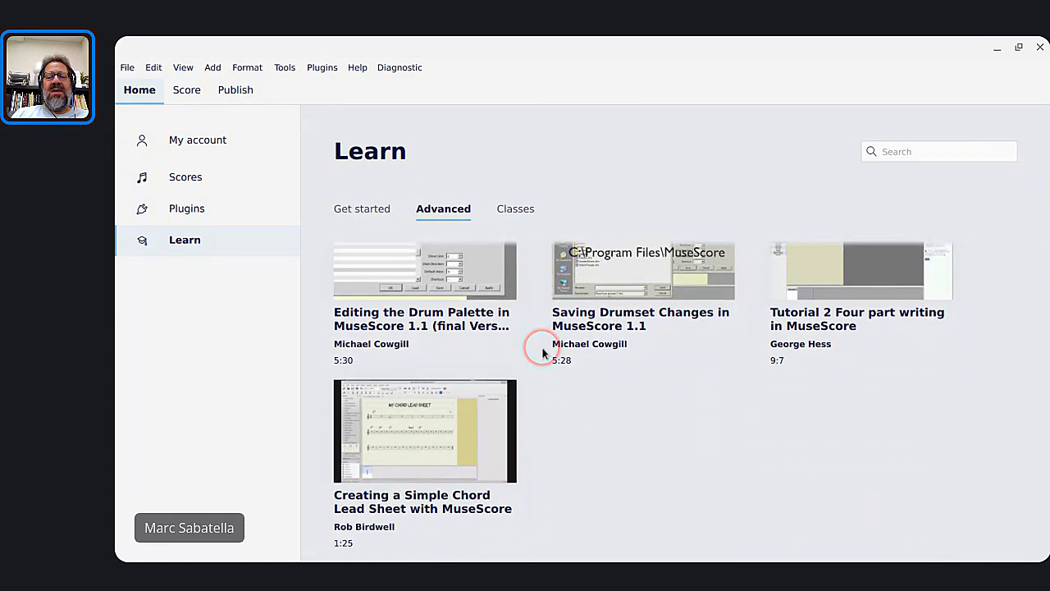
scroll(539, 333, up, 2)
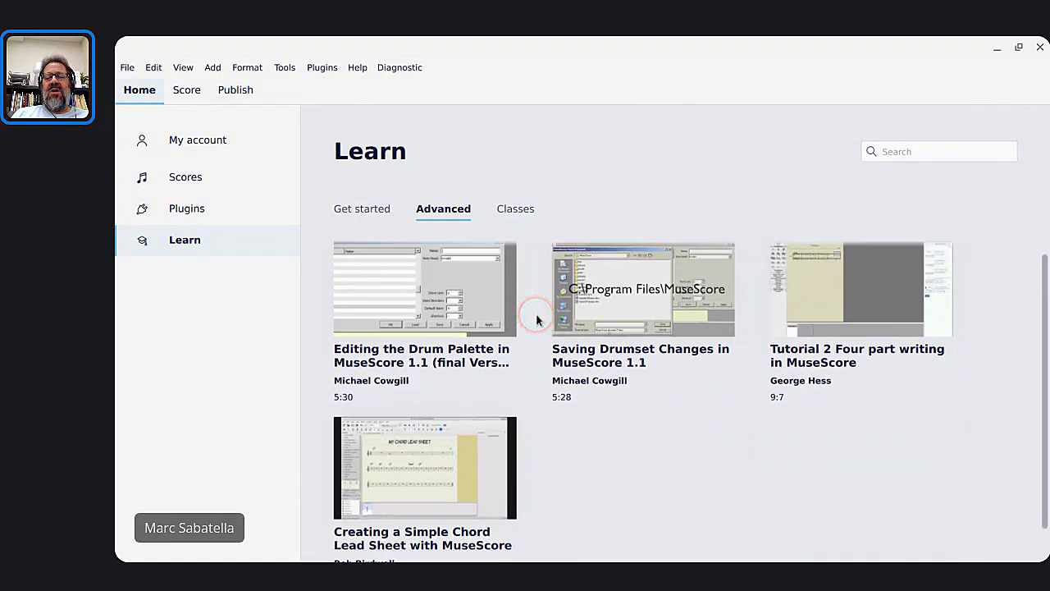
scroll(537, 320, down, 2)
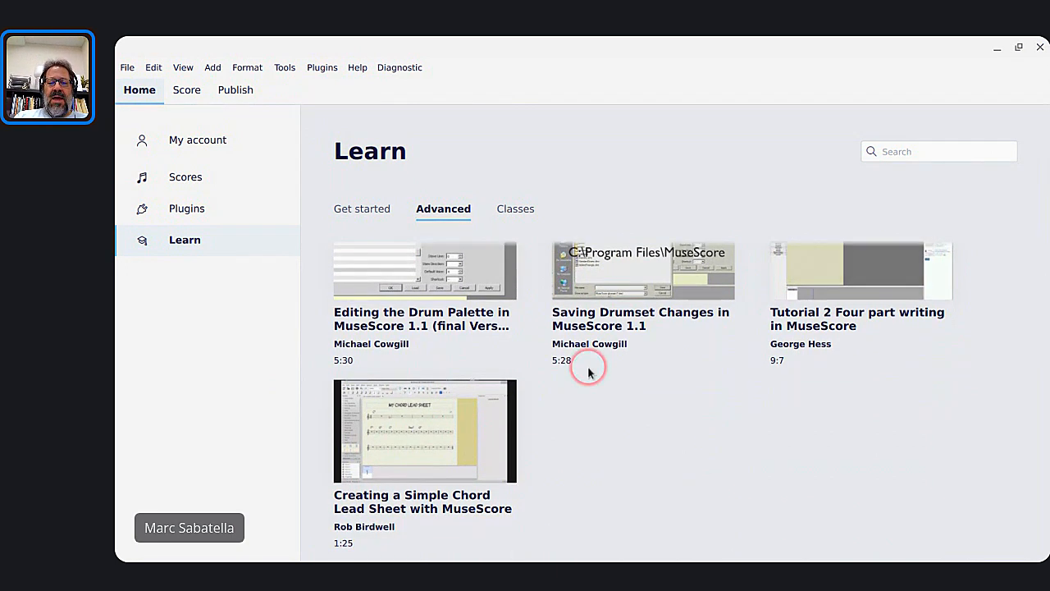
scroll(589, 371, up, 1)
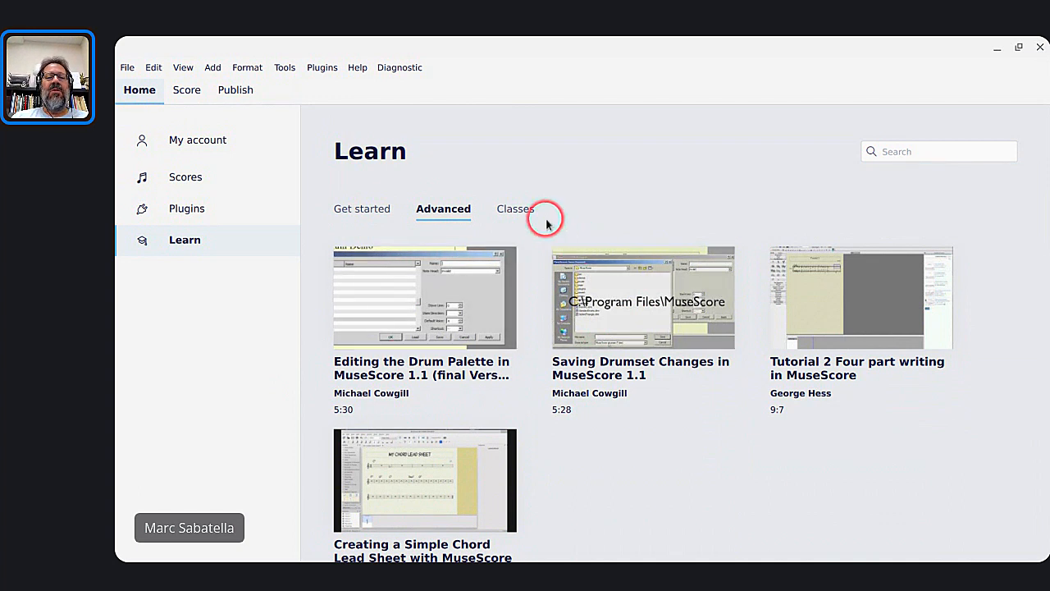
View the Classes page of the Learn section, check the livestream chat and return to MuseScore 4.
click(512, 212)
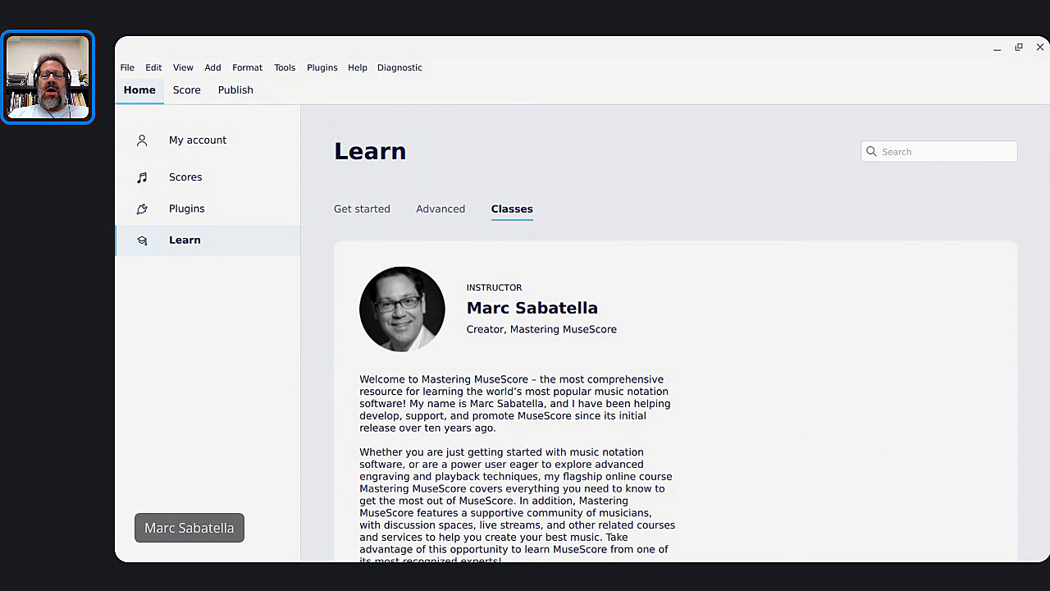
key(alt+Tab)
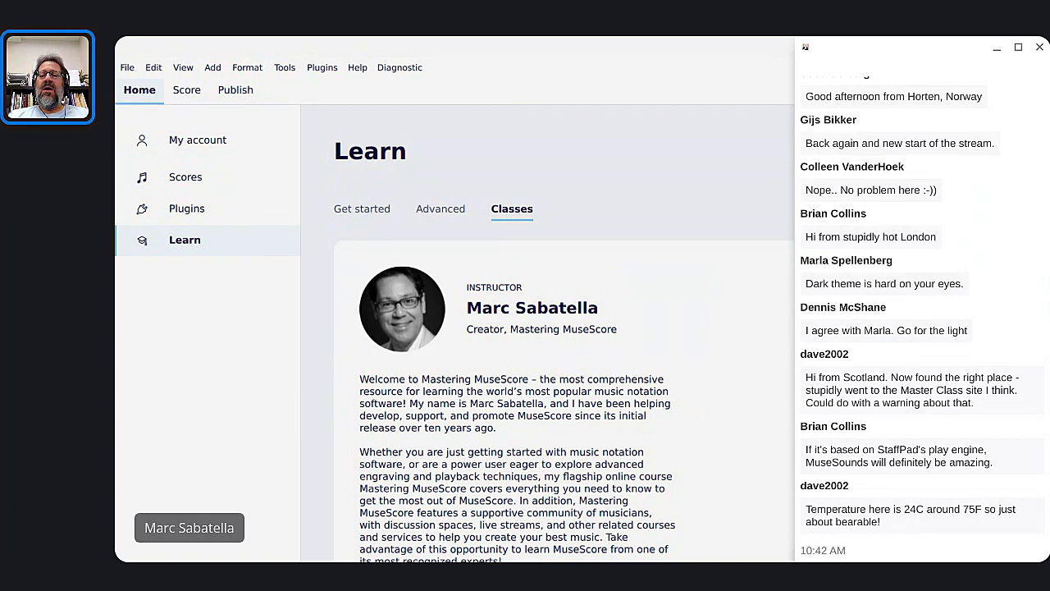
click(492, 417)
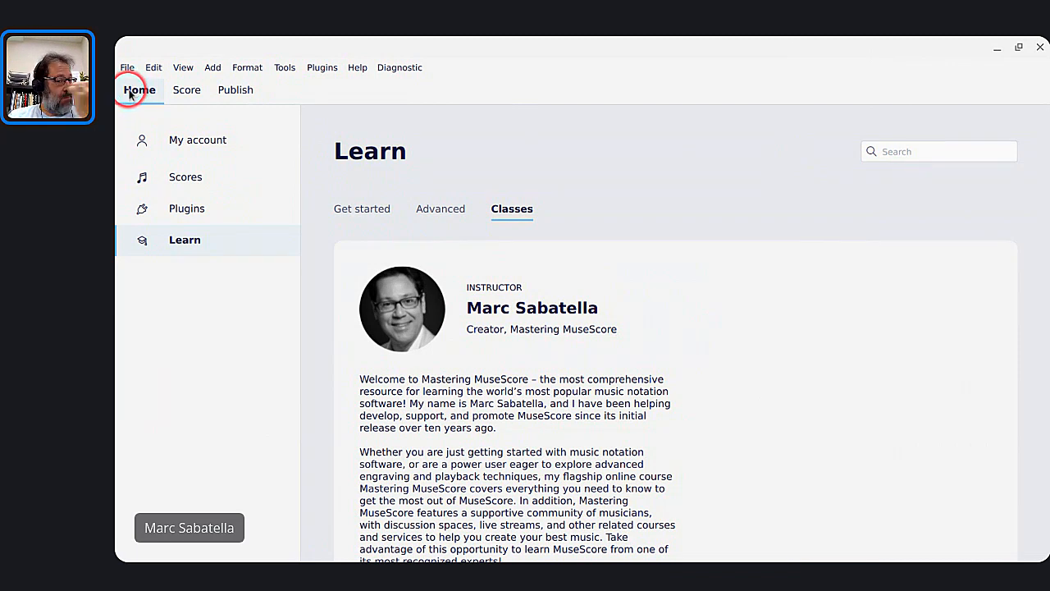
Open the Plugins section and skim the available plugins.
click(175, 215)
scroll(462, 303, down, 3)
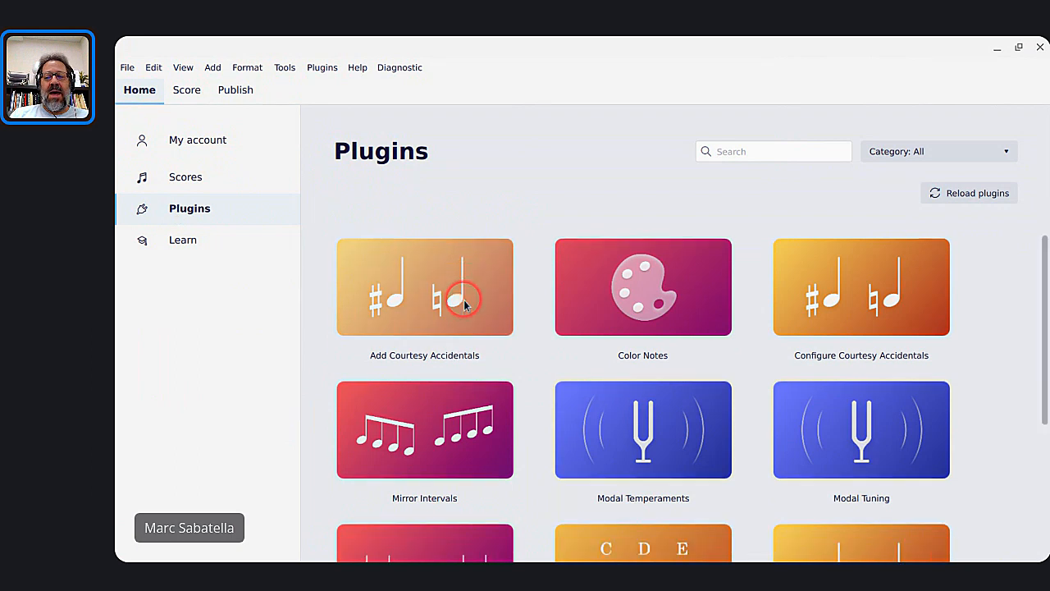
scroll(463, 304, up, 3)
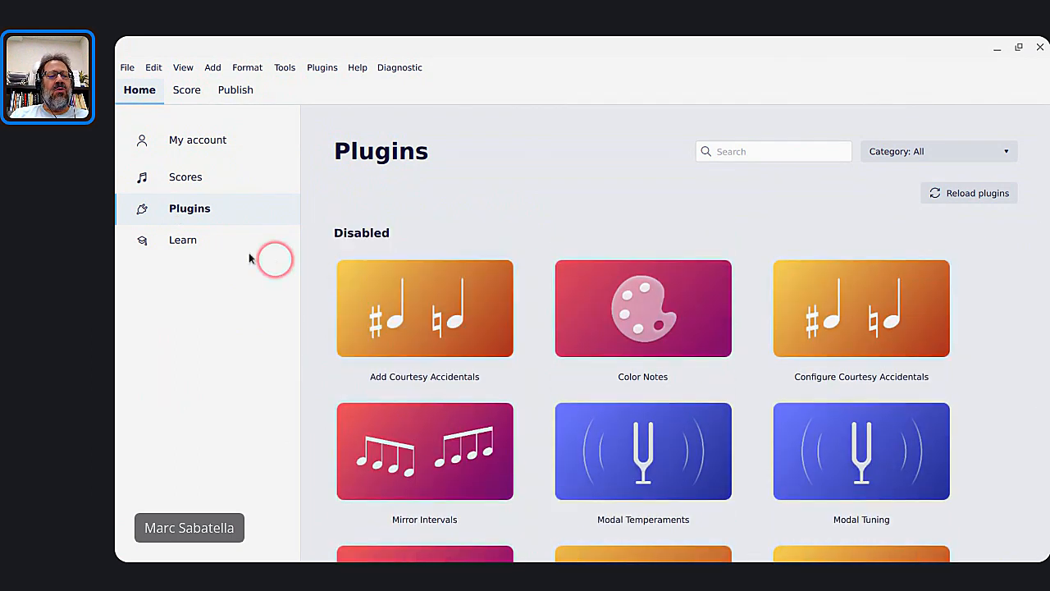
Revisit the Get started, Classes and Advanced pages of the Learn section.
click(164, 251)
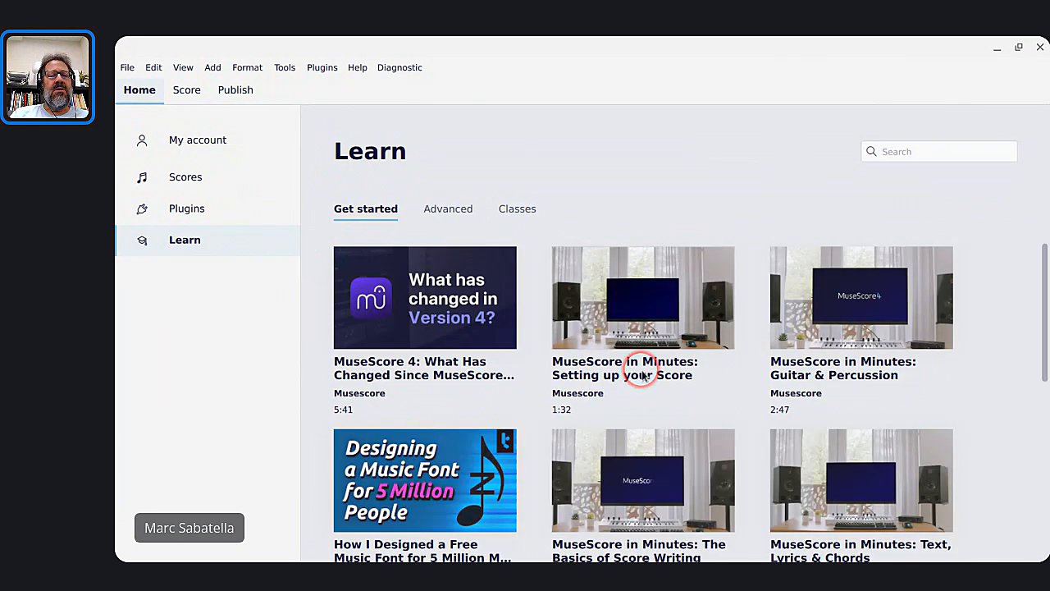
scroll(632, 353, down, 4)
click(518, 208)
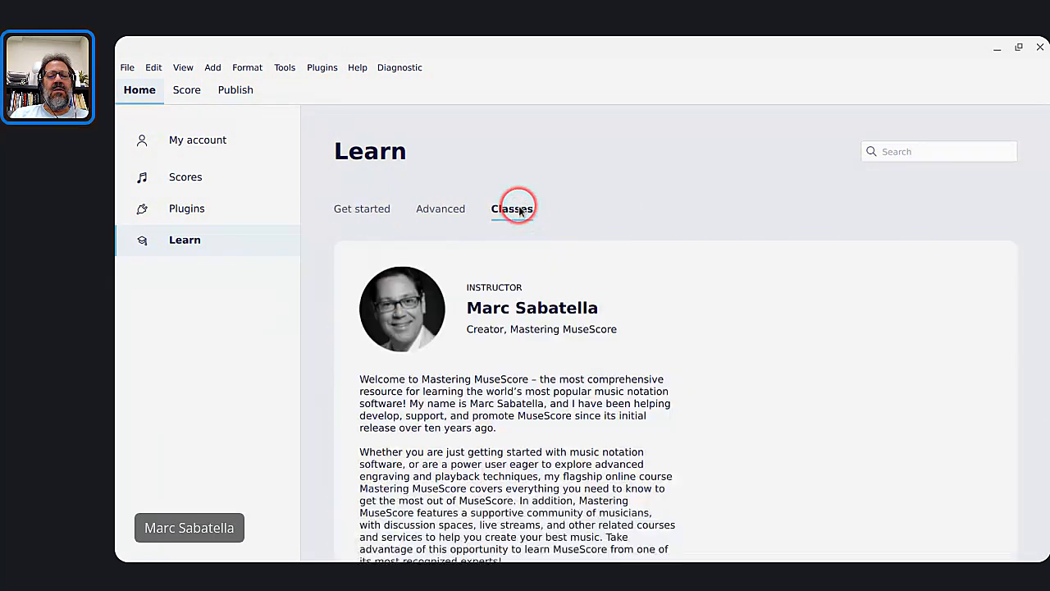
click(426, 210)
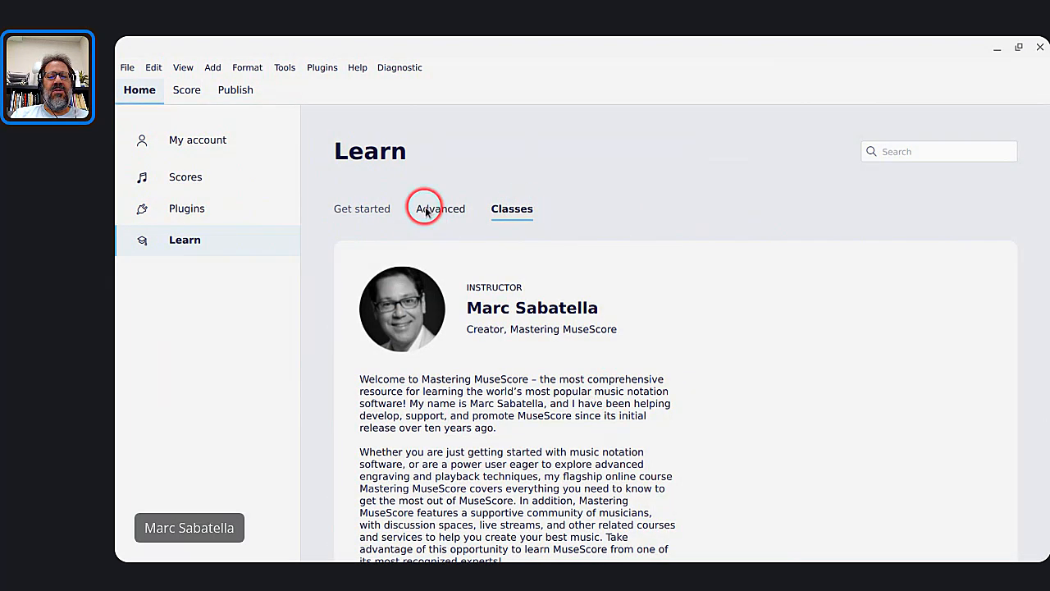
scroll(488, 384, down, 2)
scroll(487, 384, up, 2)
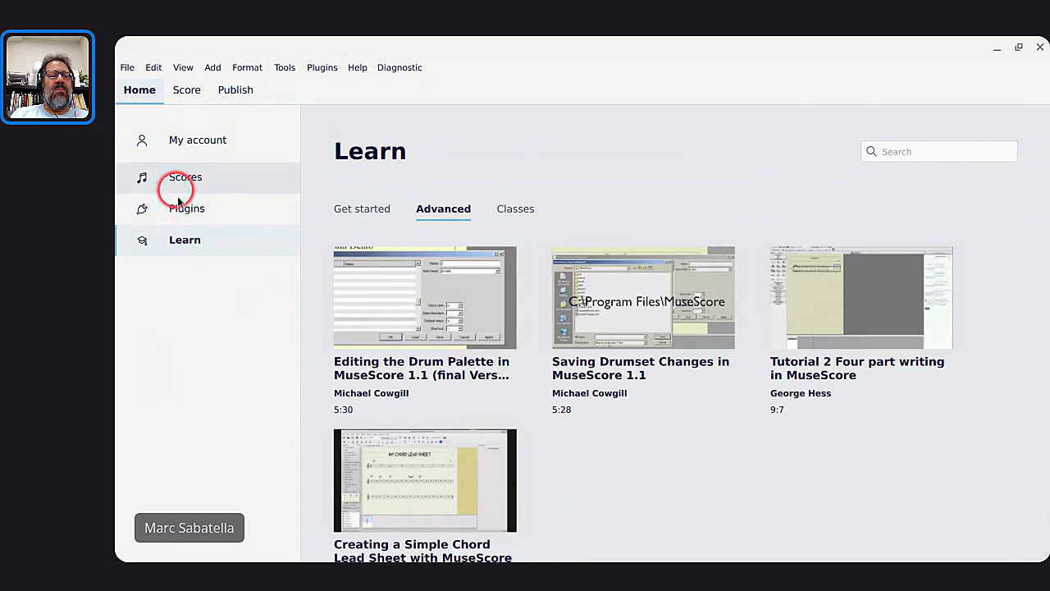
Examine the full list of disabled plugins in the Plugins section, from Add Courtesy Accidentals through Tuning and back.
click(181, 210)
scroll(462, 333, down, 3)
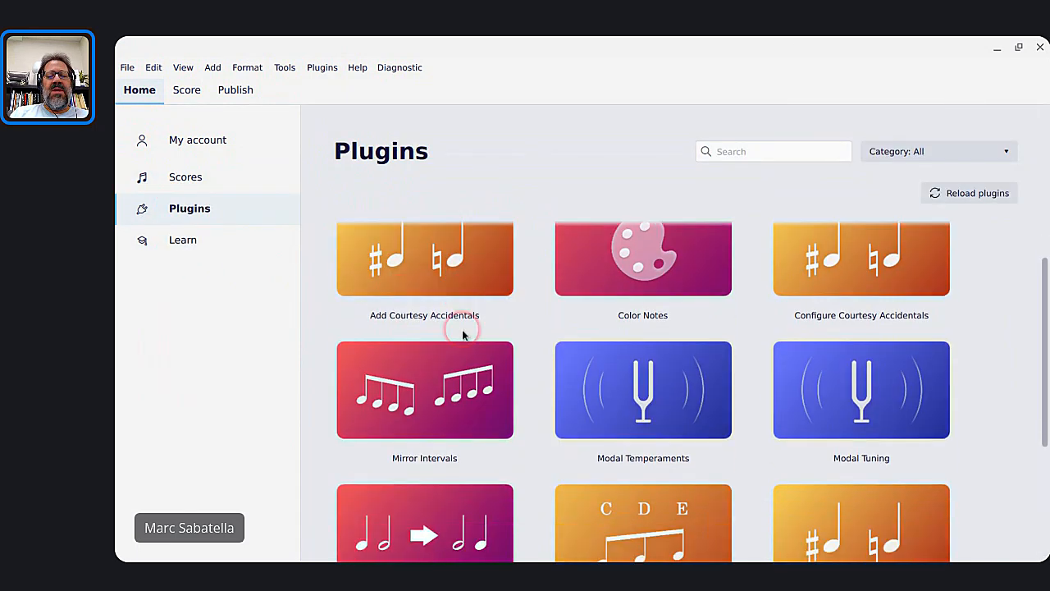
scroll(691, 393, up, 5)
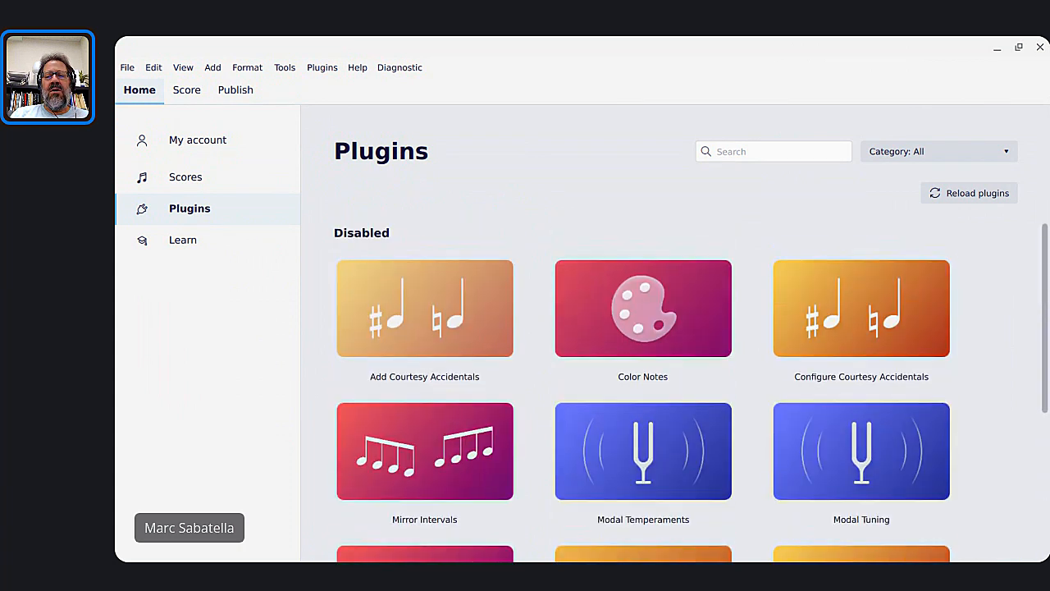
scroll(691, 393, down, 5)
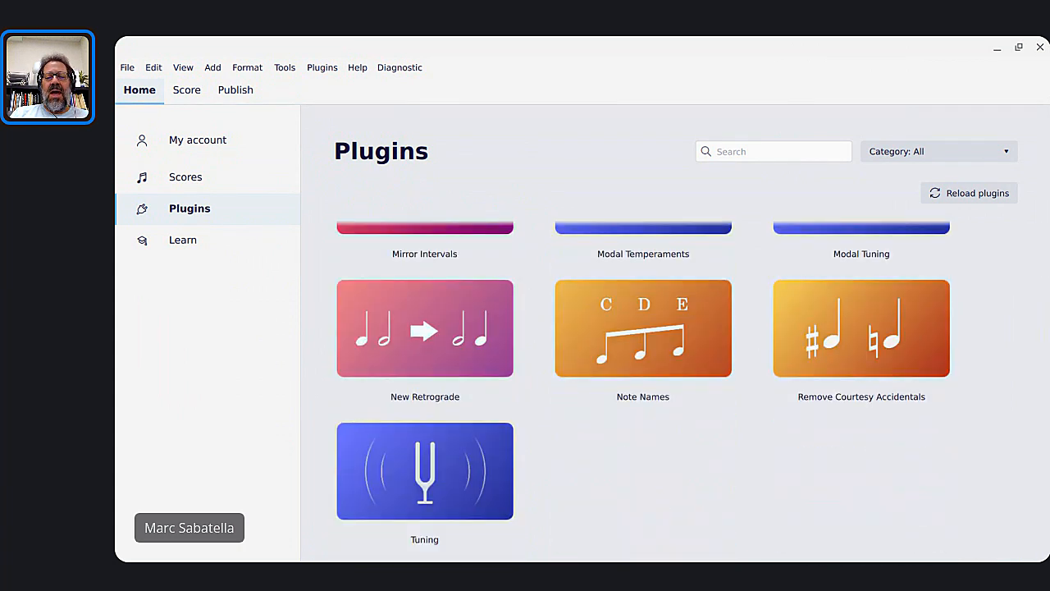
scroll(691, 393, up, 5)
scroll(691, 394, down, 1)
scroll(691, 393, down, 1)
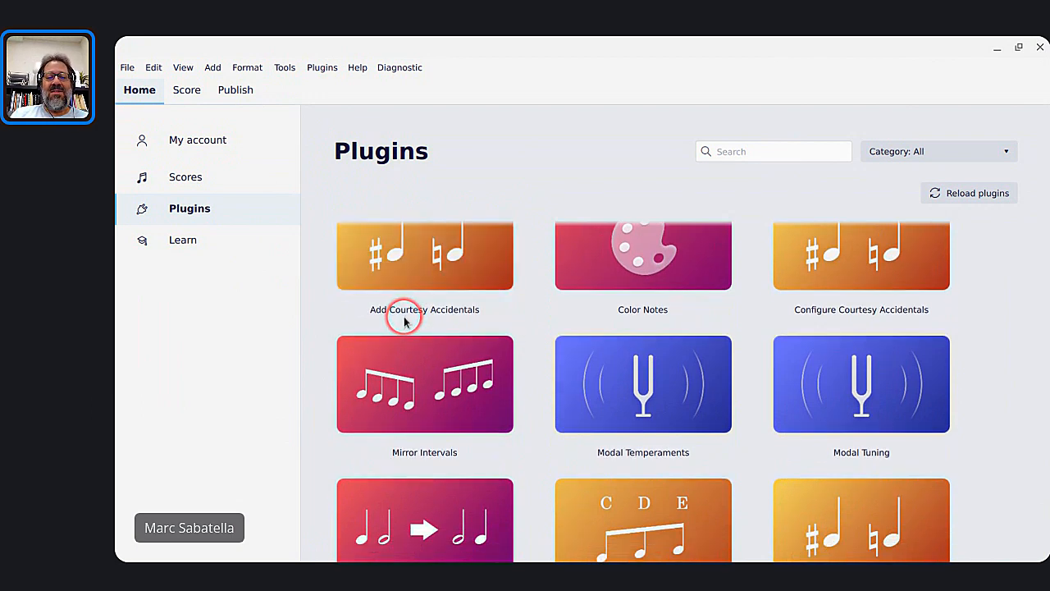
scroll(404, 322, down, 1)
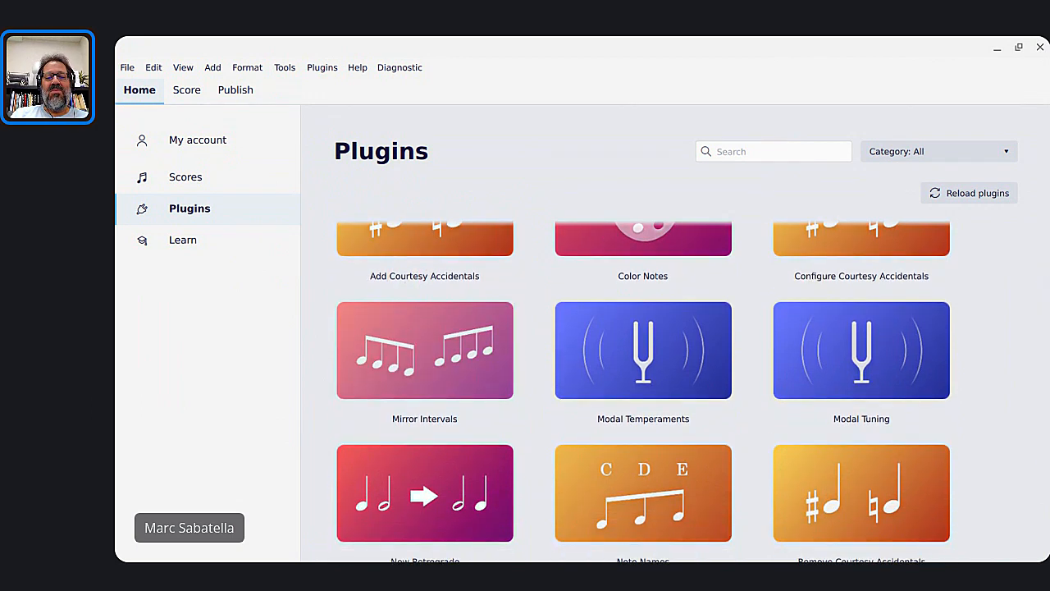
scroll(644, 392, down, 2)
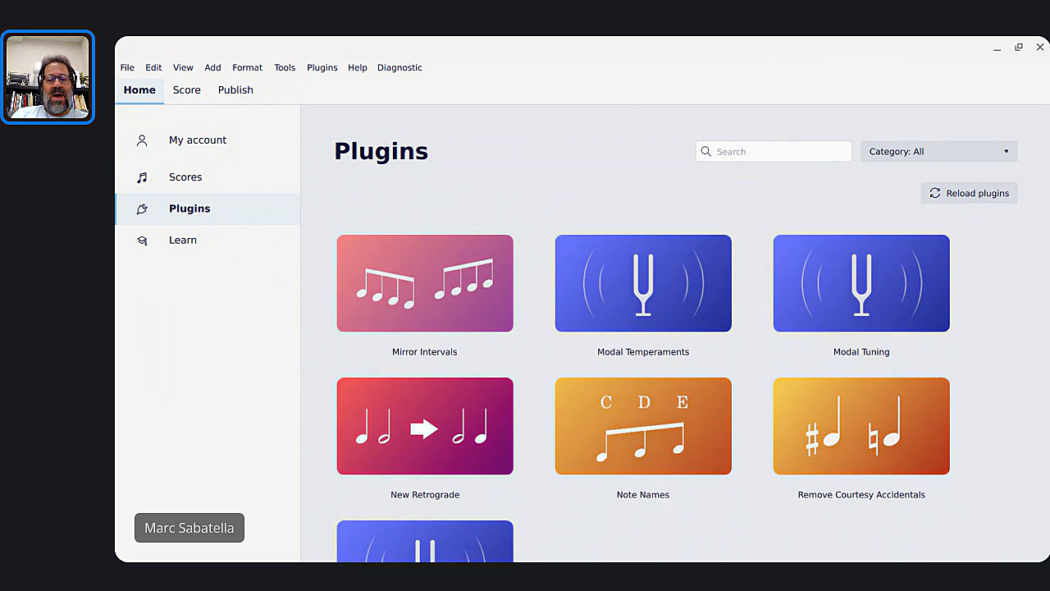
scroll(643, 392, down, 3)
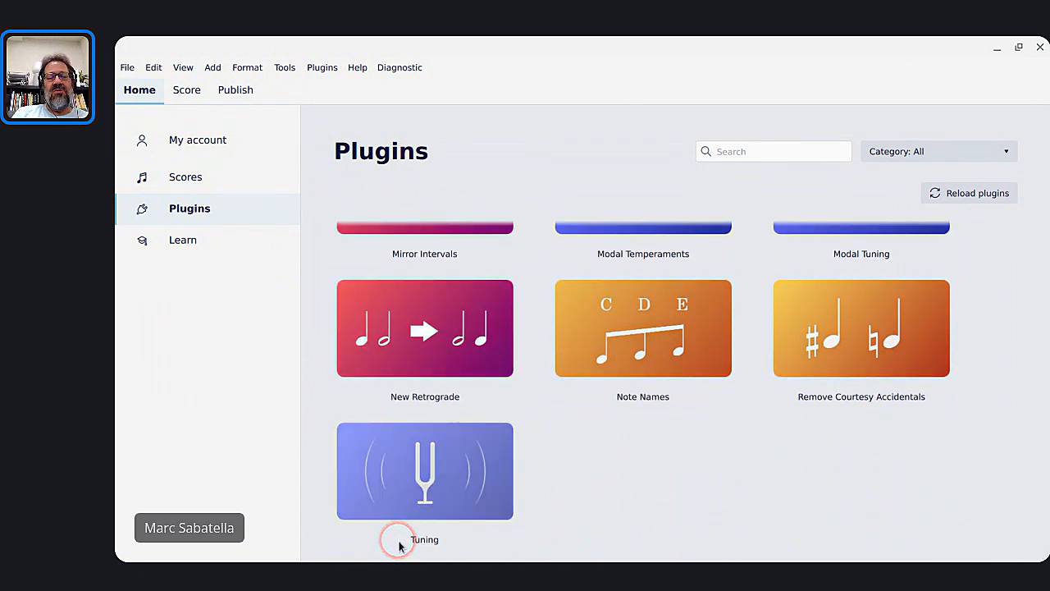
scroll(400, 545, up, 7)
click(475, 468)
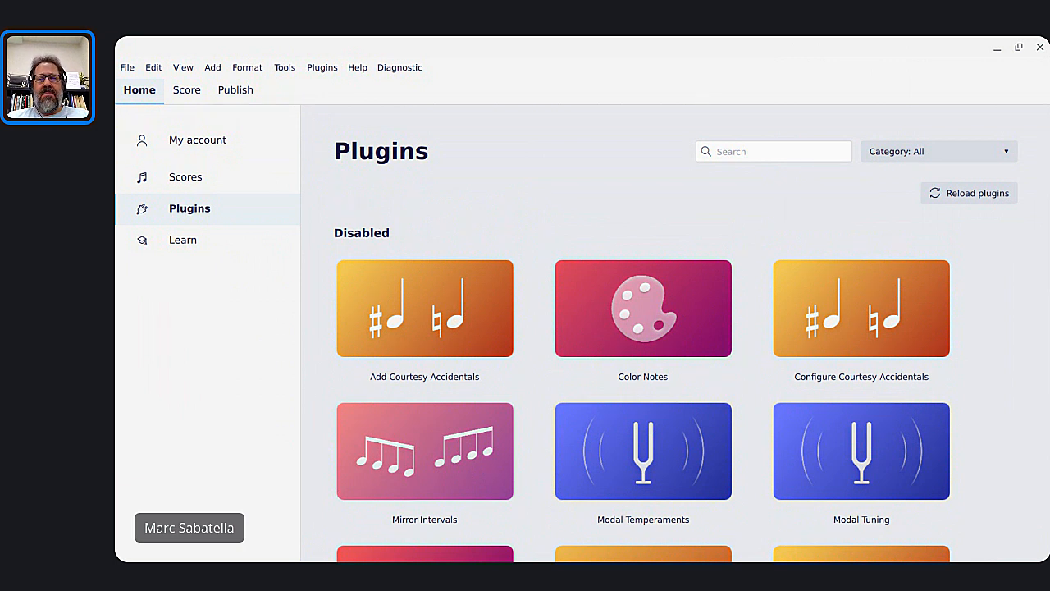
Read the latest livestream chat messages and return to the Plugins page in MuseScore 4.
key(alt+Tab)
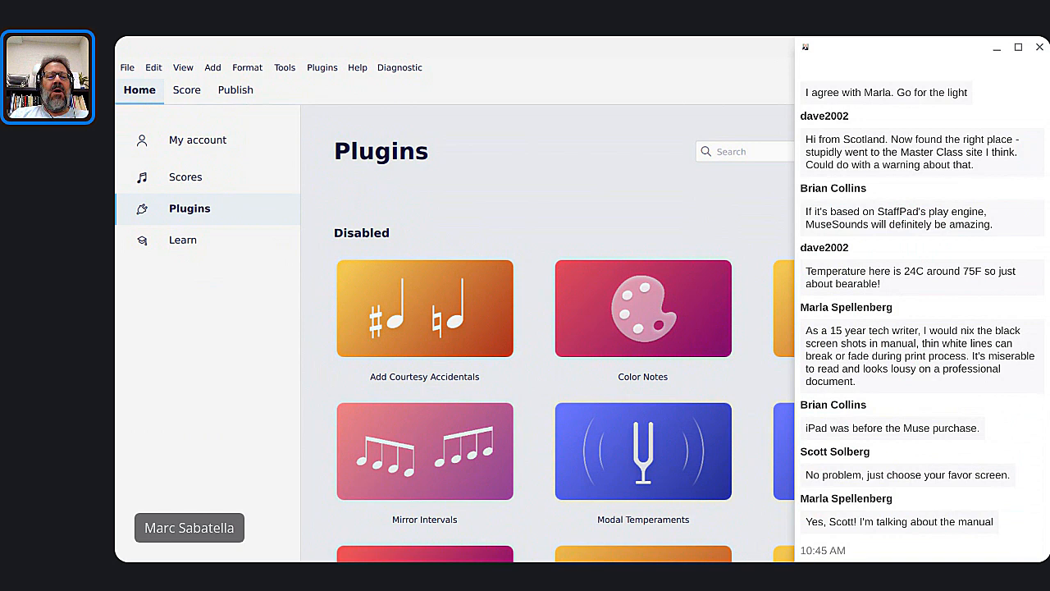
click(453, 211)
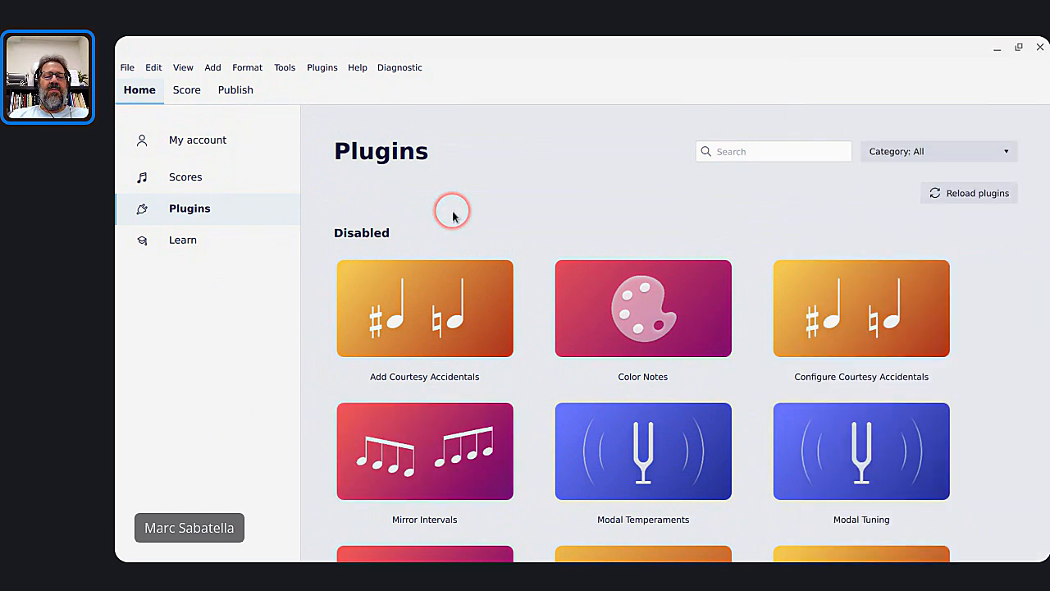
Enable the Configure Courtesy Accidentals plugin.
scroll(650, 258, down, 3)
scroll(650, 257, up, 3)
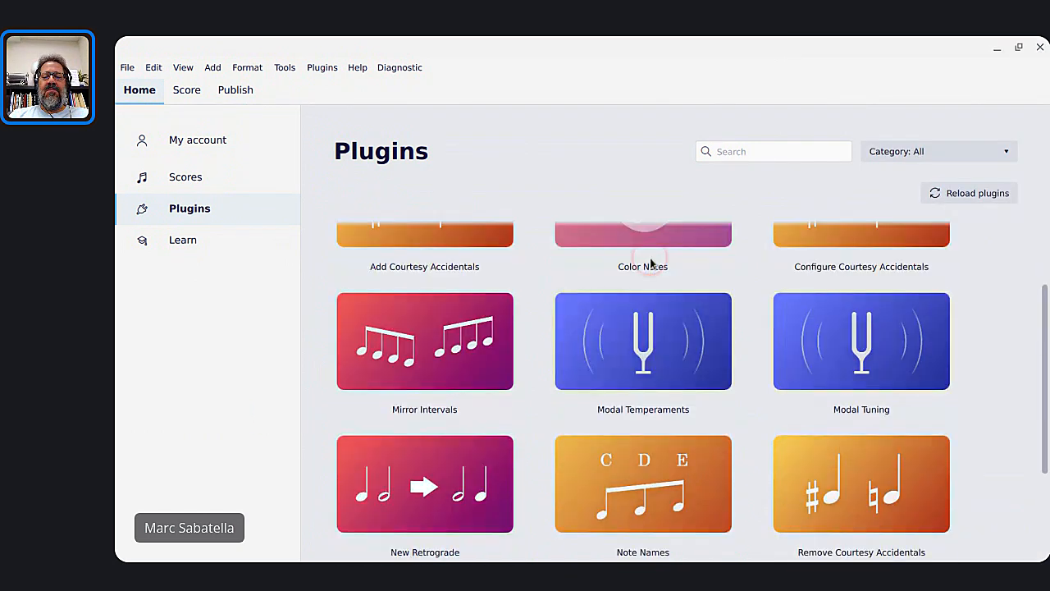
click(847, 283)
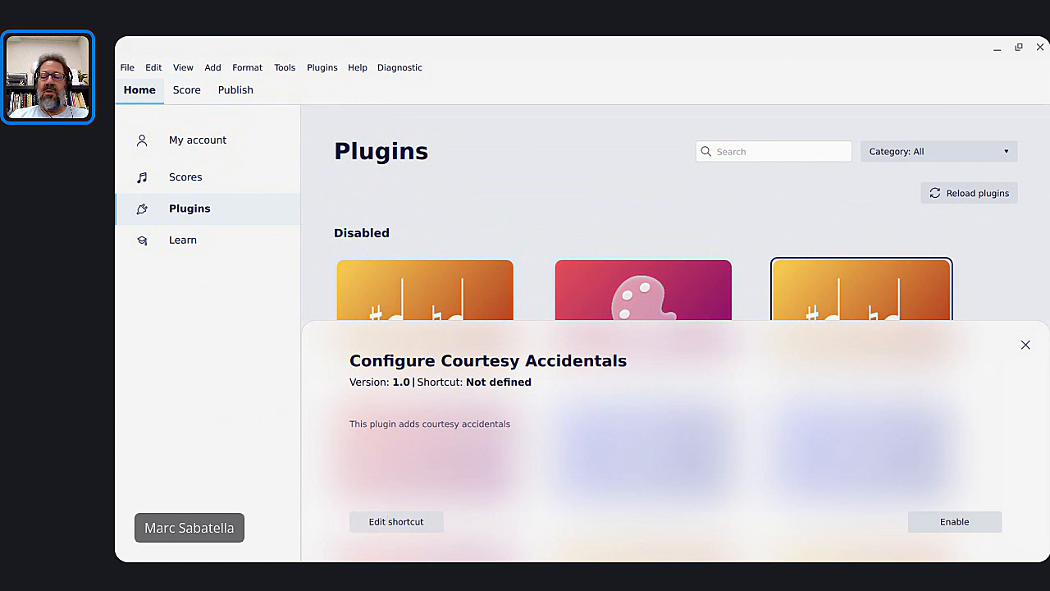
click(947, 526)
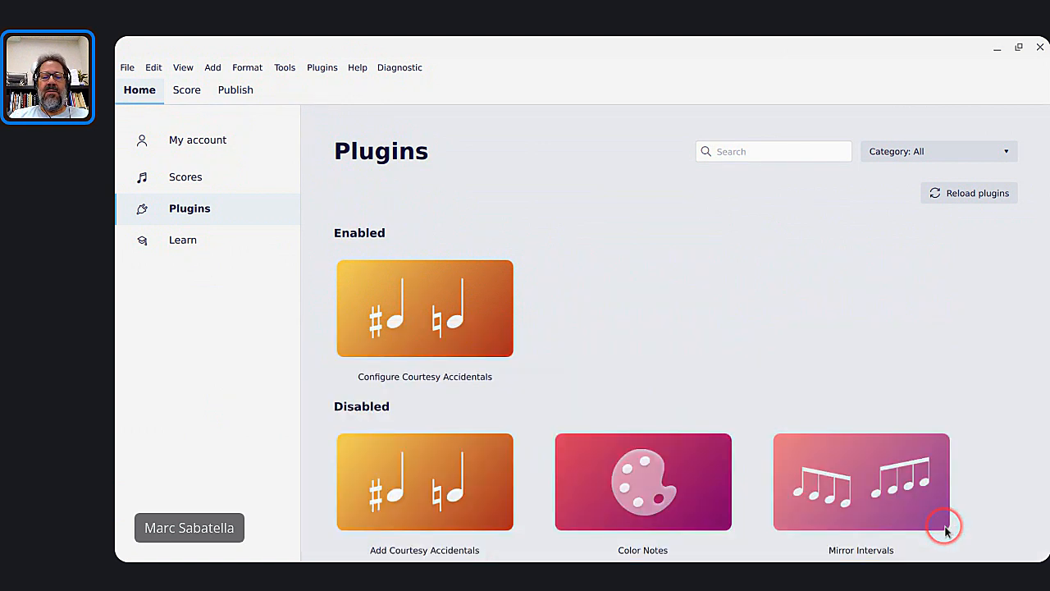
Enable the Add Courtesy Accidentals plugin from the disabled plugins.
scroll(462, 345, down, 2)
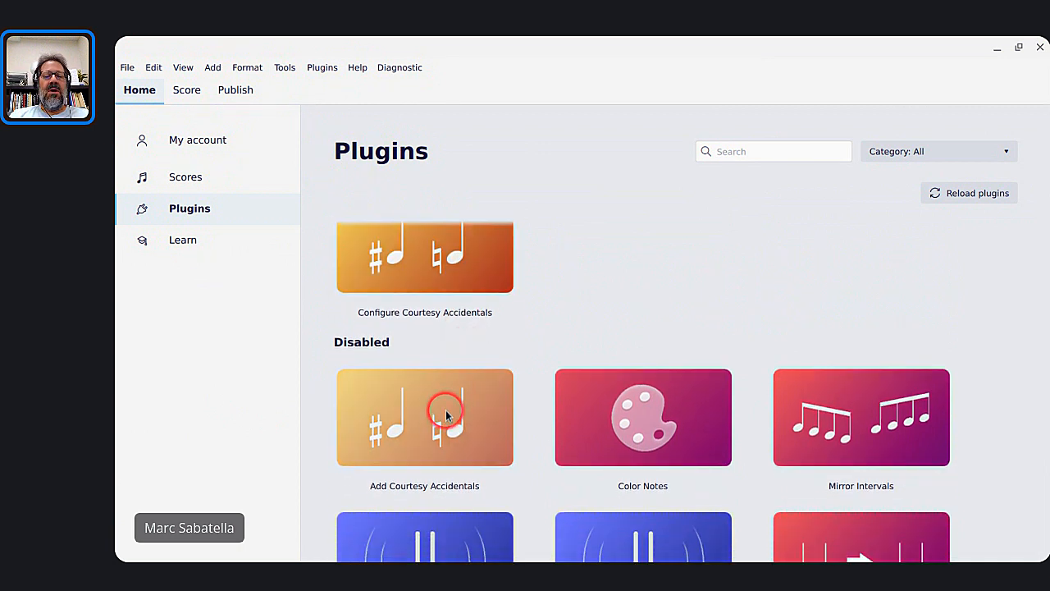
click(435, 455)
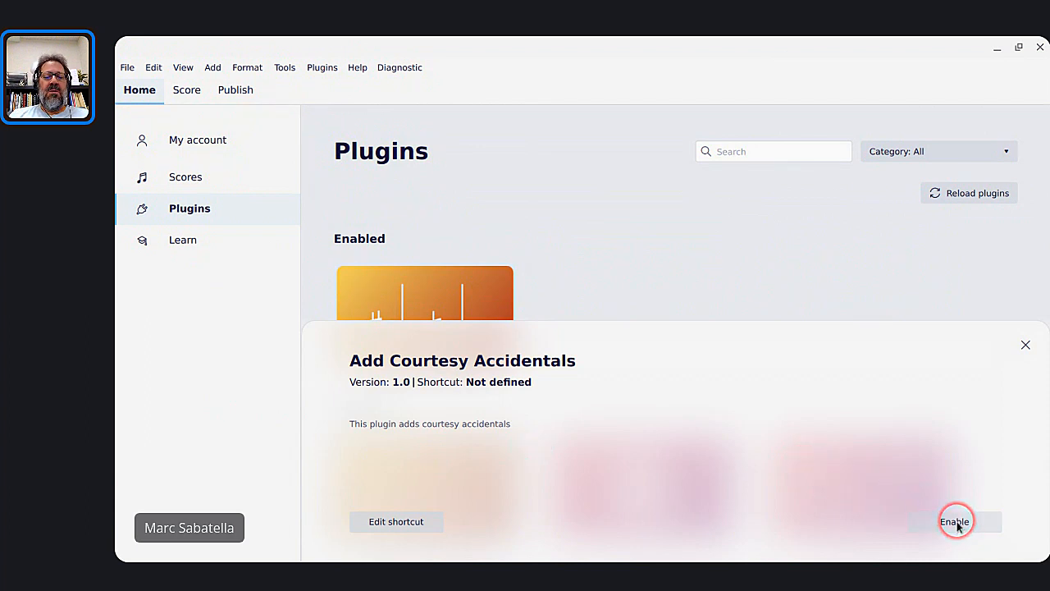
click(924, 512)
Enable the Remove Courtesy Accidentals plugin near the end of the disabled plugins.
scroll(551, 402, down, 5)
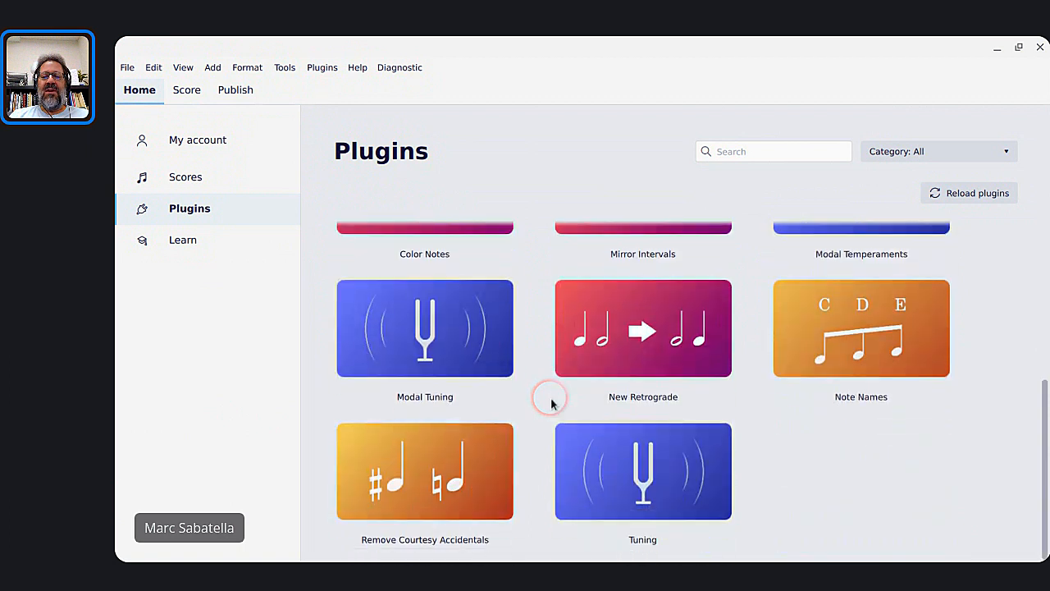
click(451, 482)
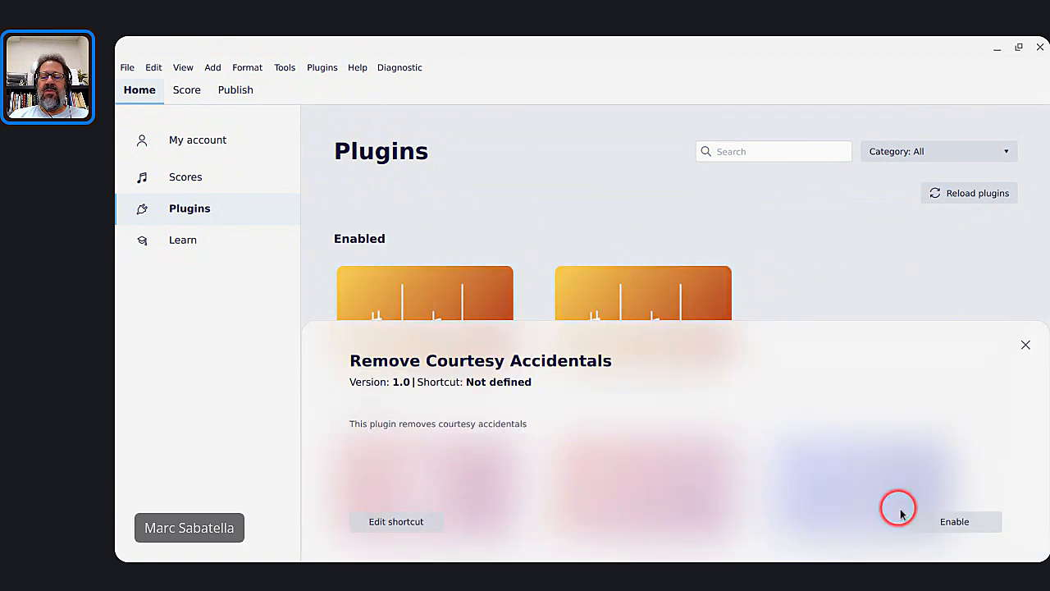
click(990, 525)
Look over the enabled and remaining disabled plugins, and open the Scores section.
scroll(631, 387, down, 3)
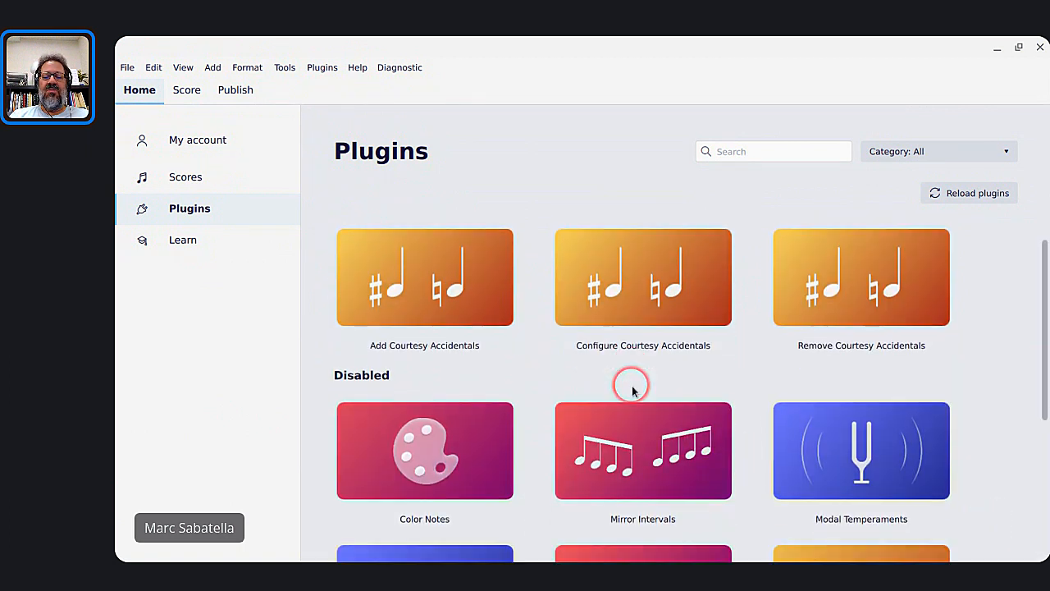
scroll(632, 391, down, 2)
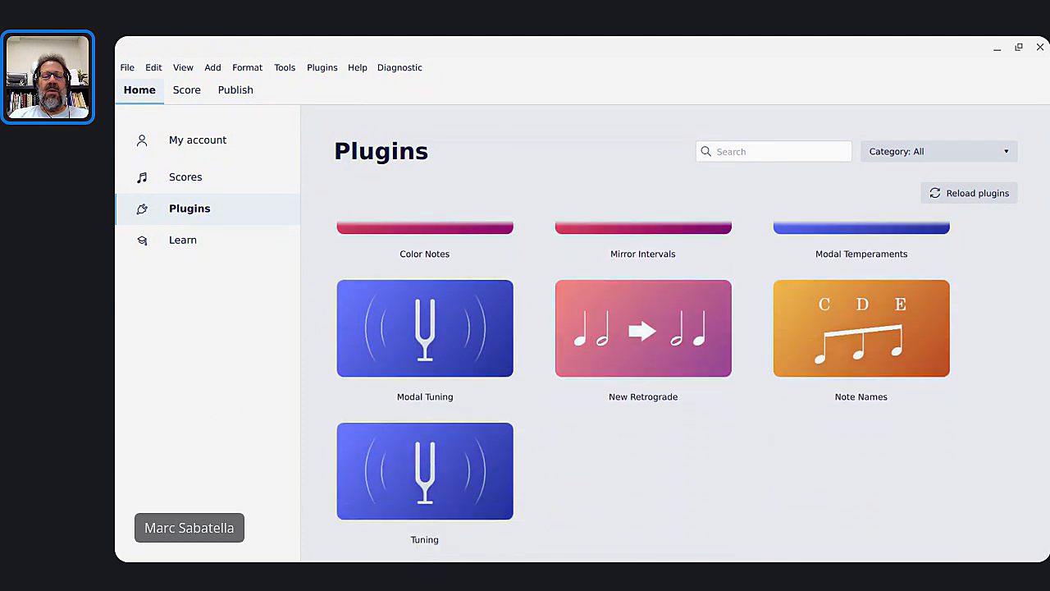
scroll(631, 391, up, 4)
click(236, 247)
click(176, 189)
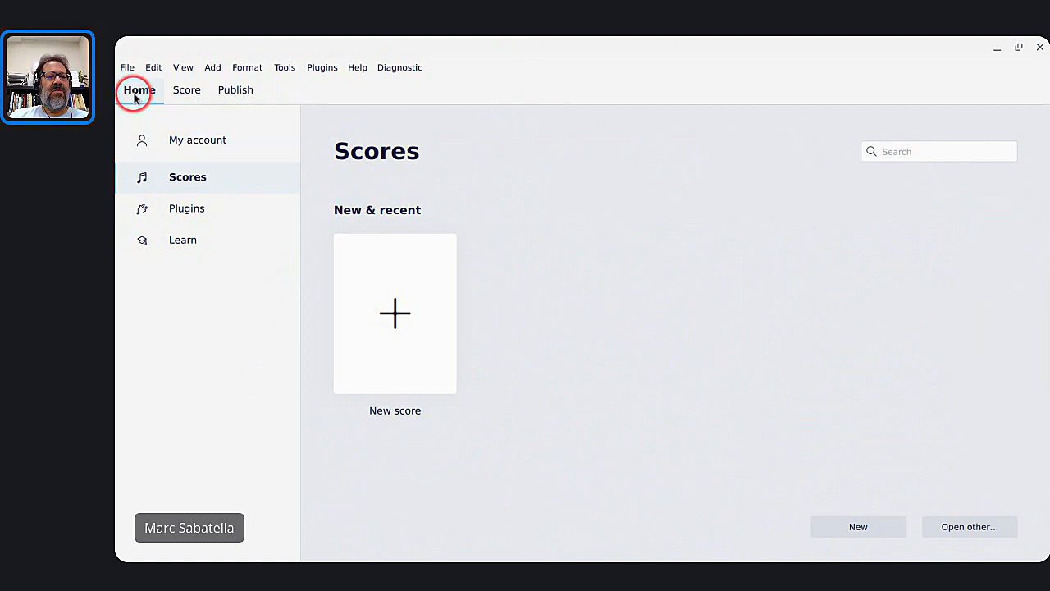
Look over the My account page, and view the Publish and Score sections without an open score.
click(187, 141)
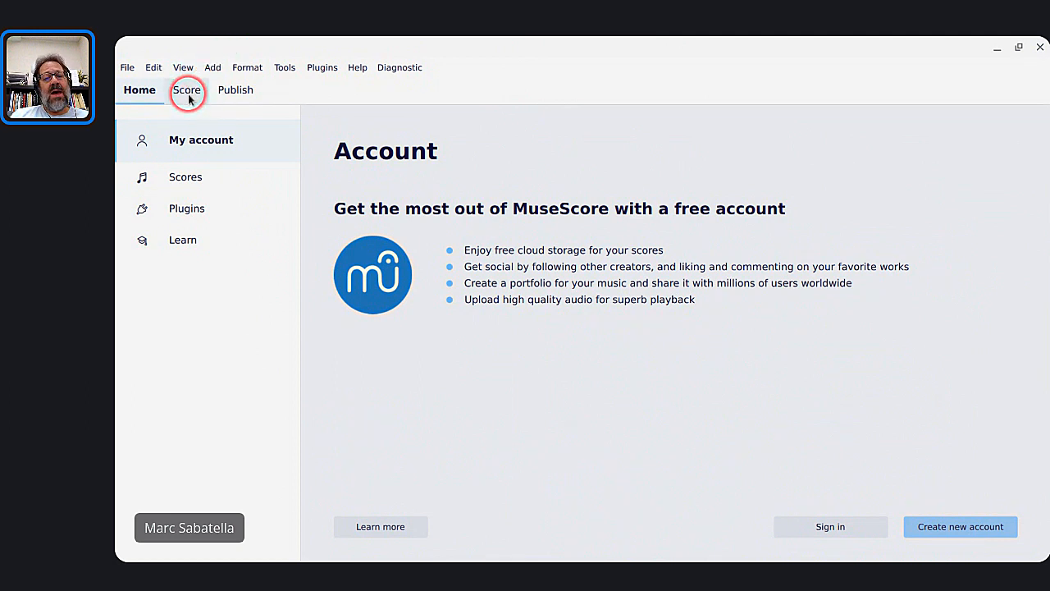
click(245, 89)
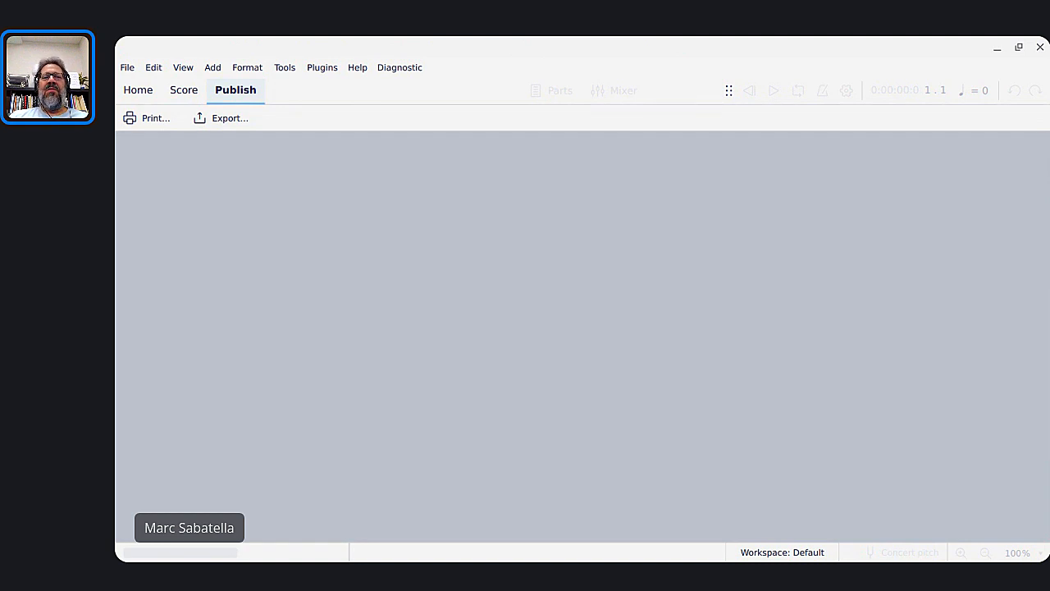
click(134, 93)
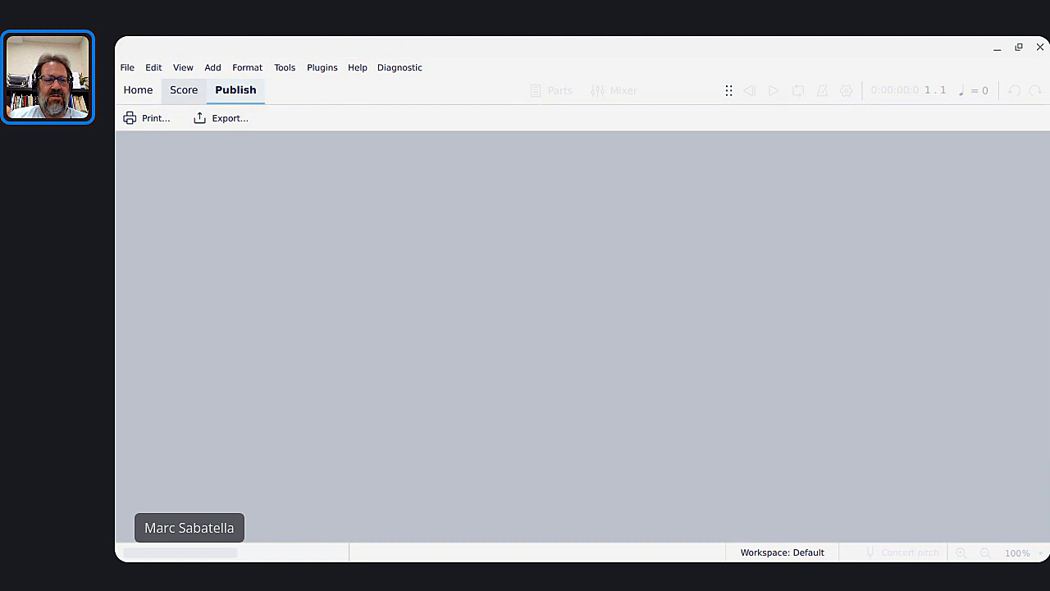
click(196, 94)
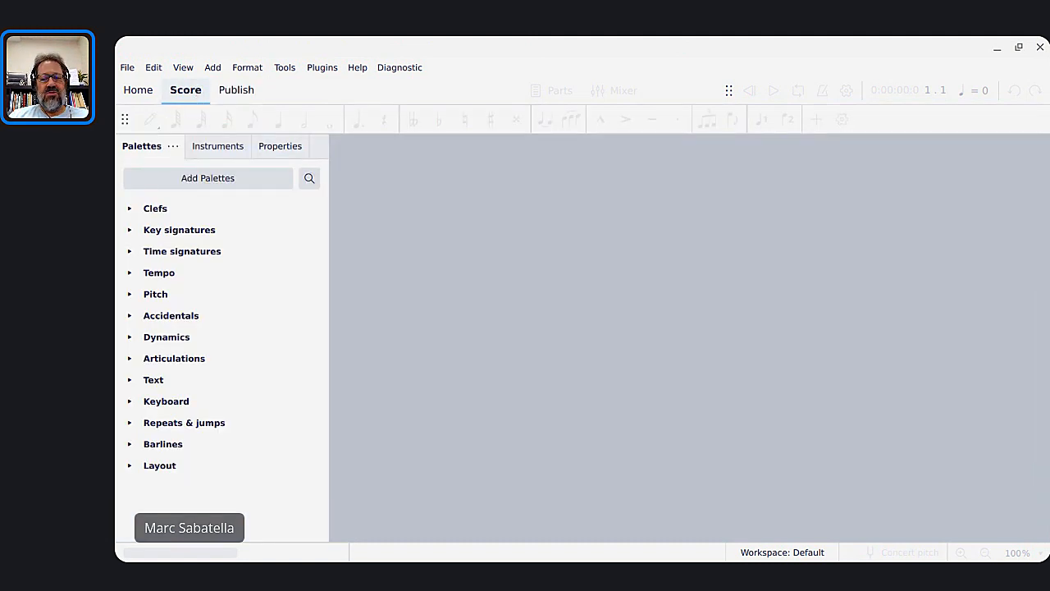
Check the livestream chat, and revisit the Scores page in Home before returning to the Score section.
key(alt+Tab)
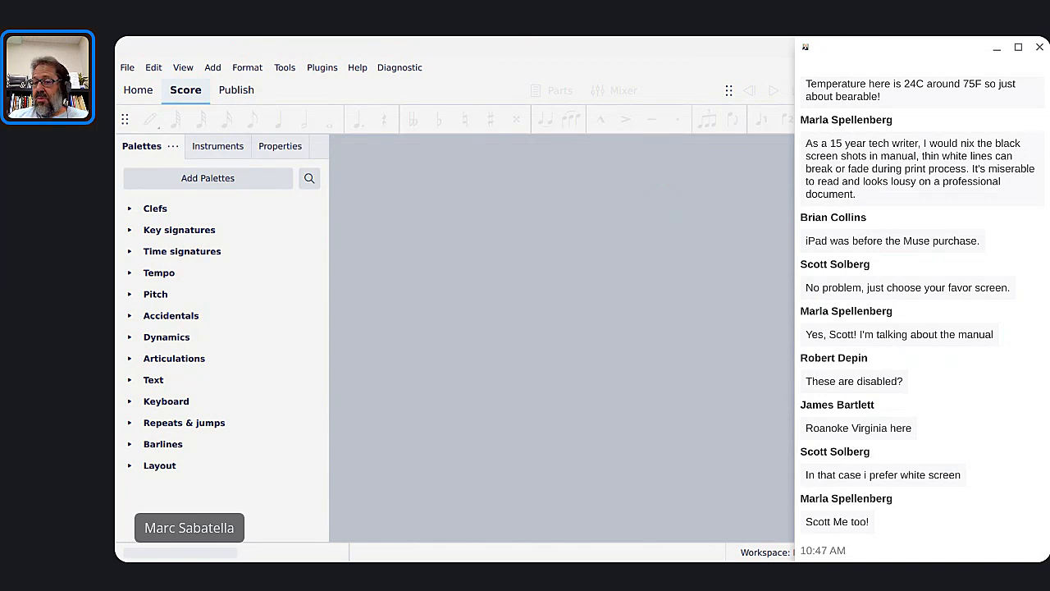
click(665, 203)
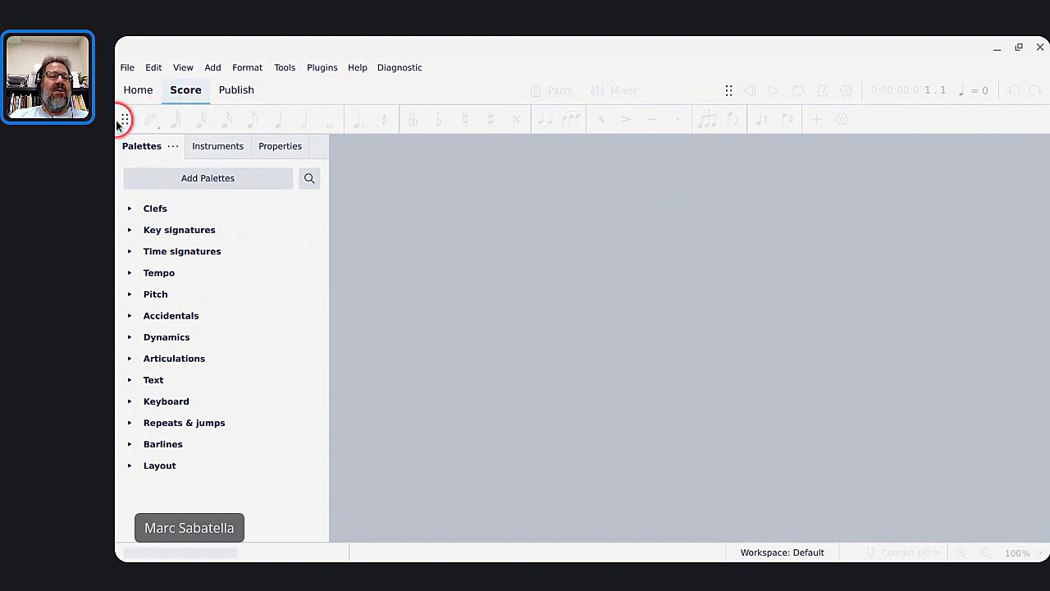
click(134, 92)
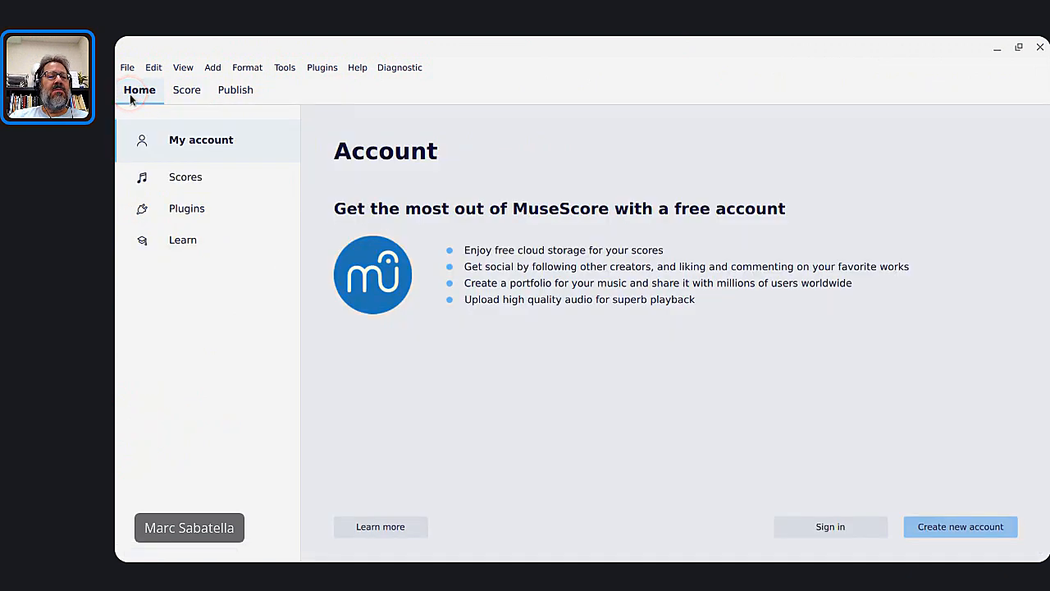
click(177, 188)
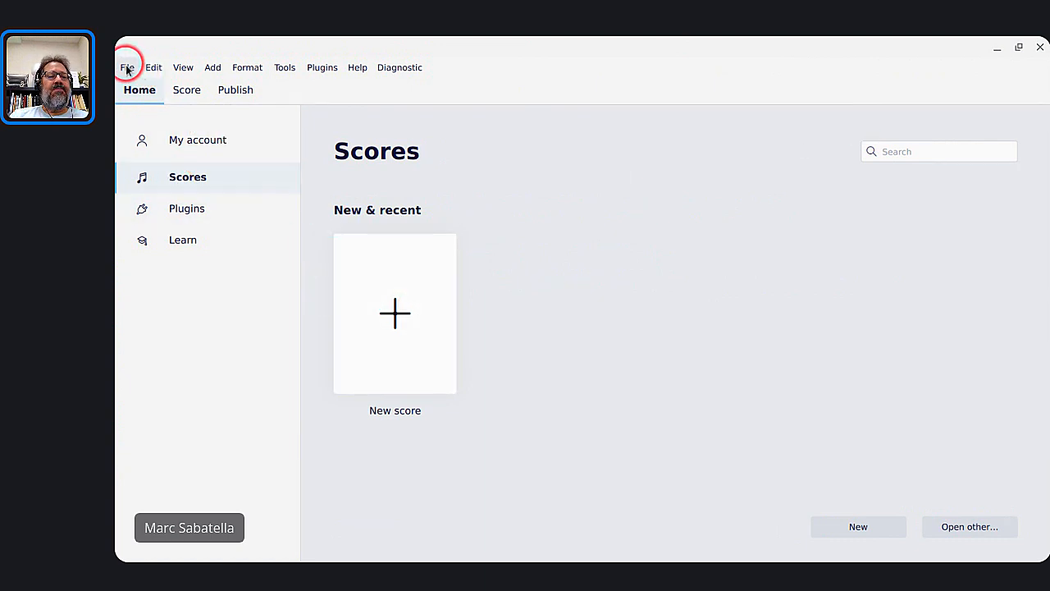
click(184, 93)
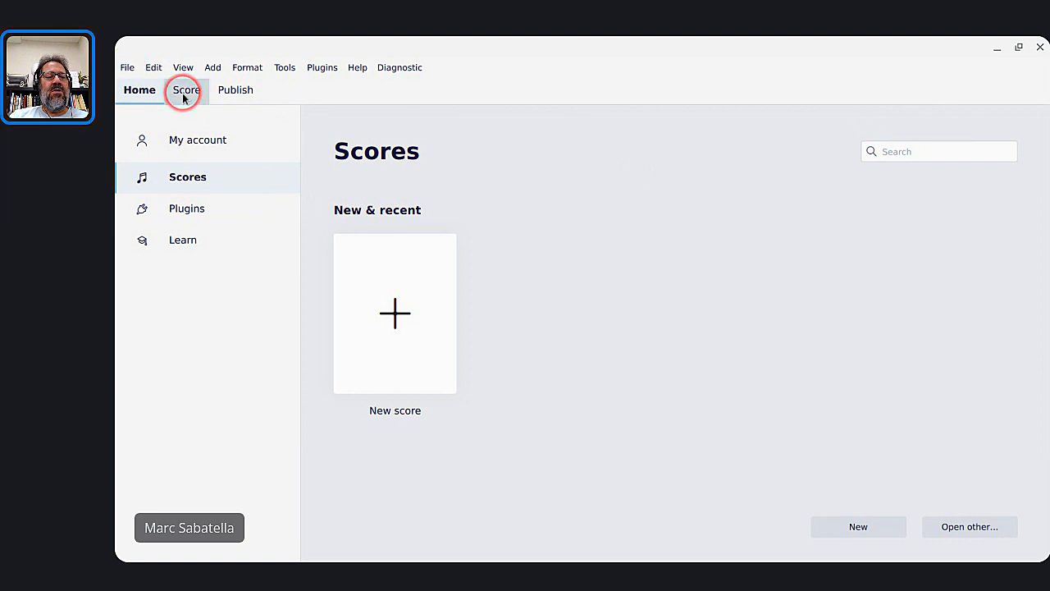
Start creating a new score and move the instrument selection dialog so it is fully within view.
click(129, 69)
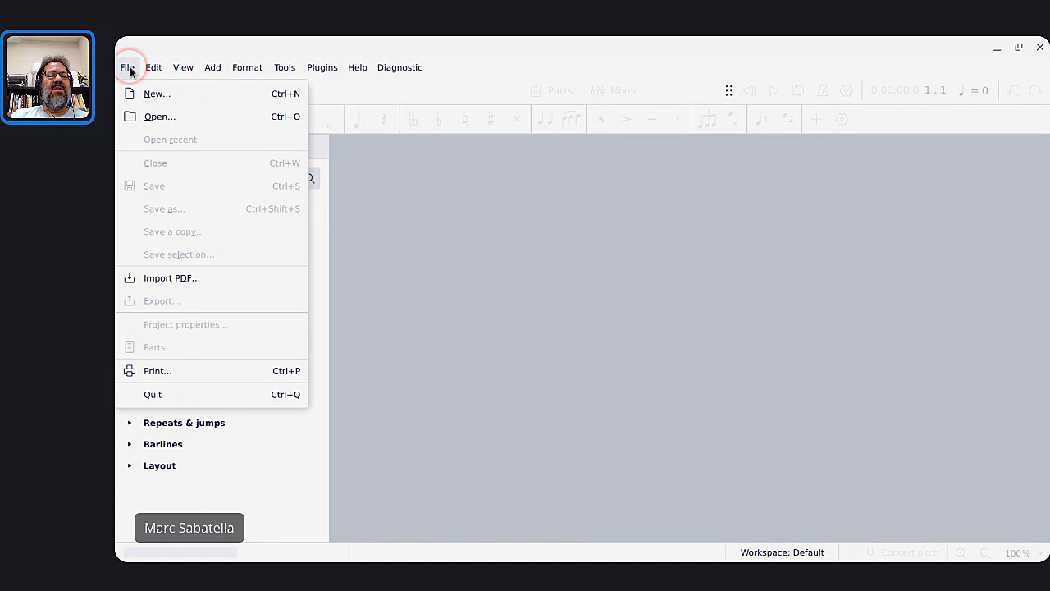
click(145, 93)
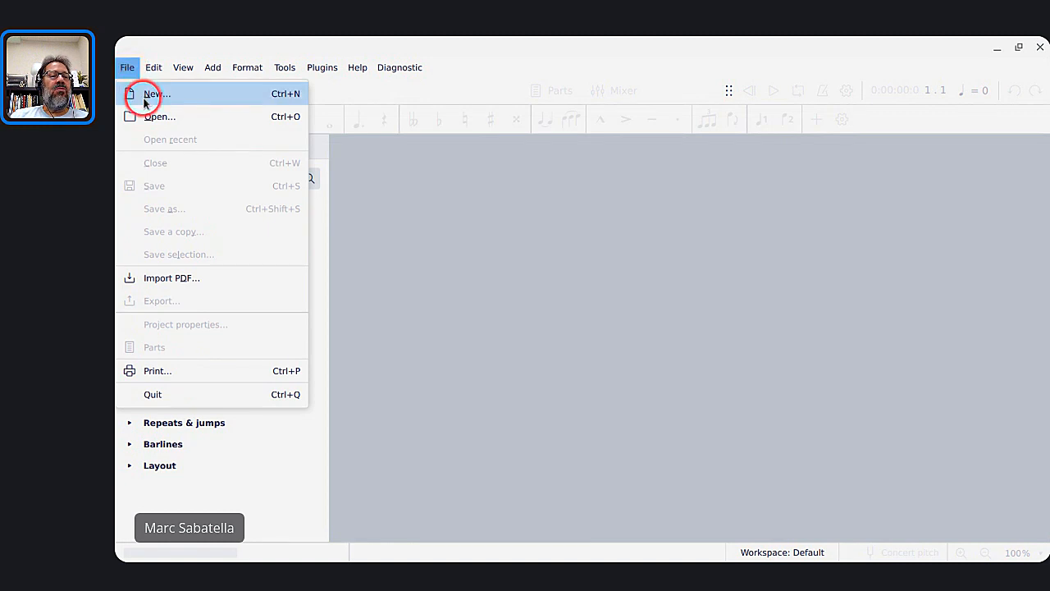
click(188, 95)
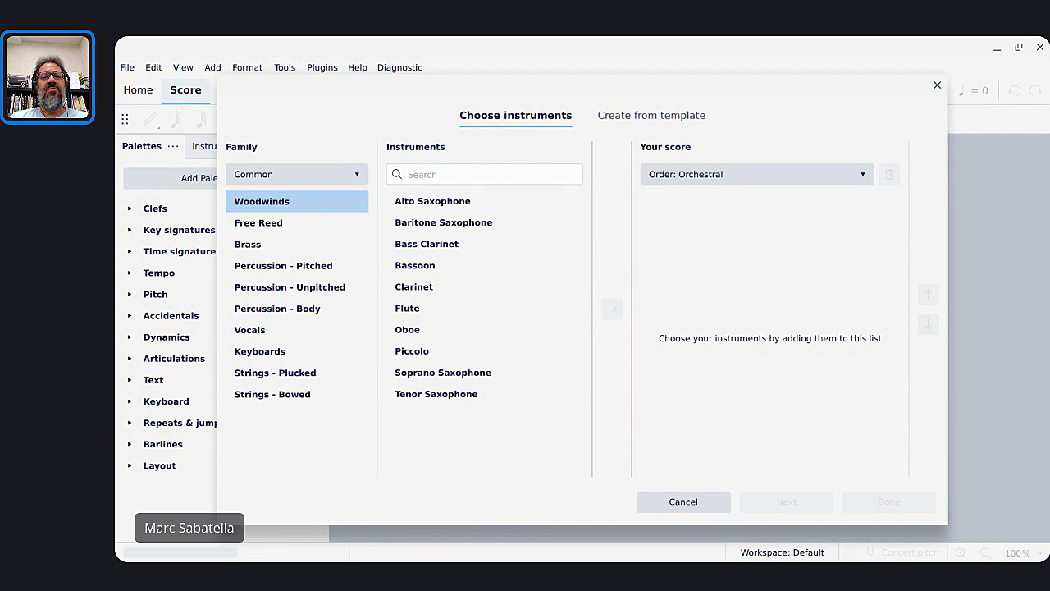
drag(320, 87, 263, 96)
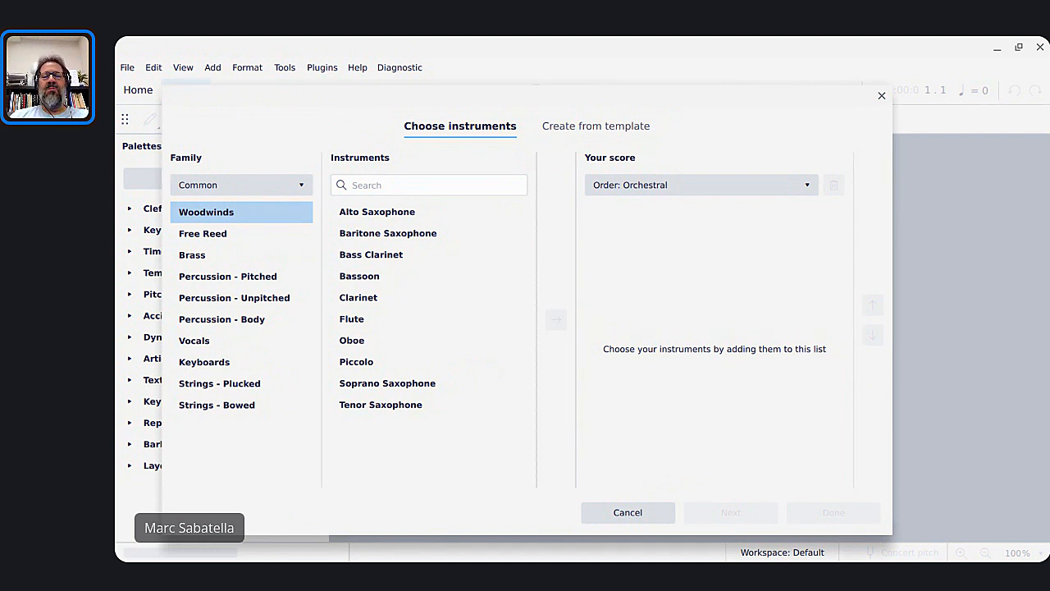
key(alt+Tab)
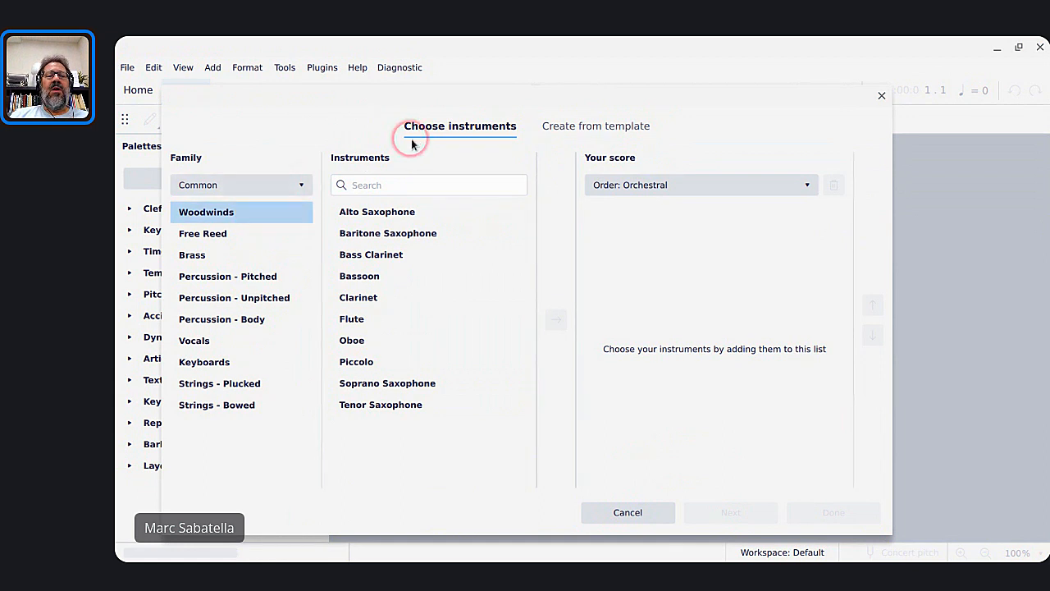
Compare choosing instruments with creating from a template, previewing the Grand Staff template in the General category.
click(586, 132)
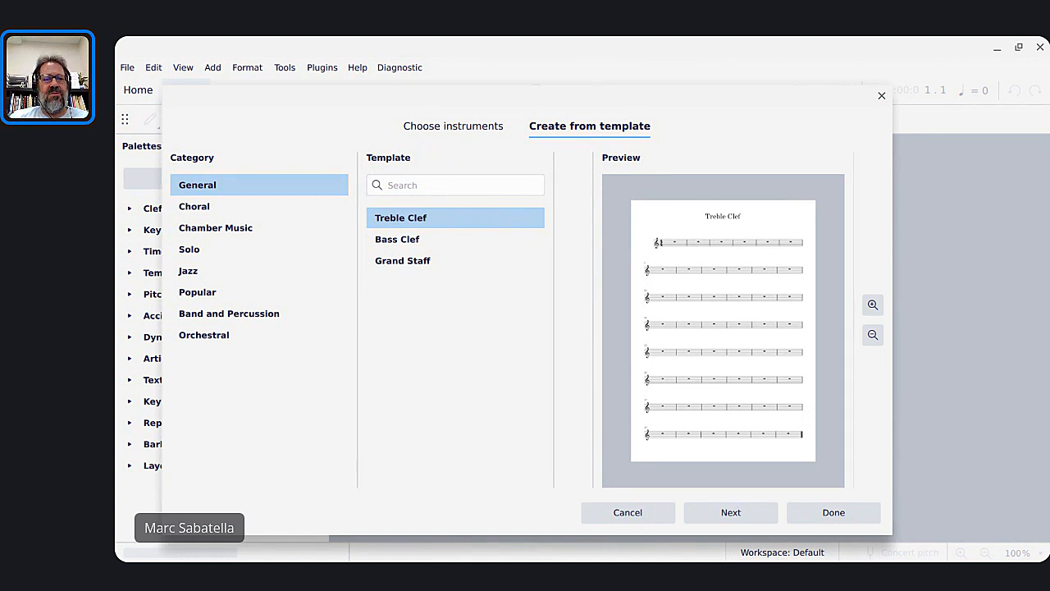
click(429, 124)
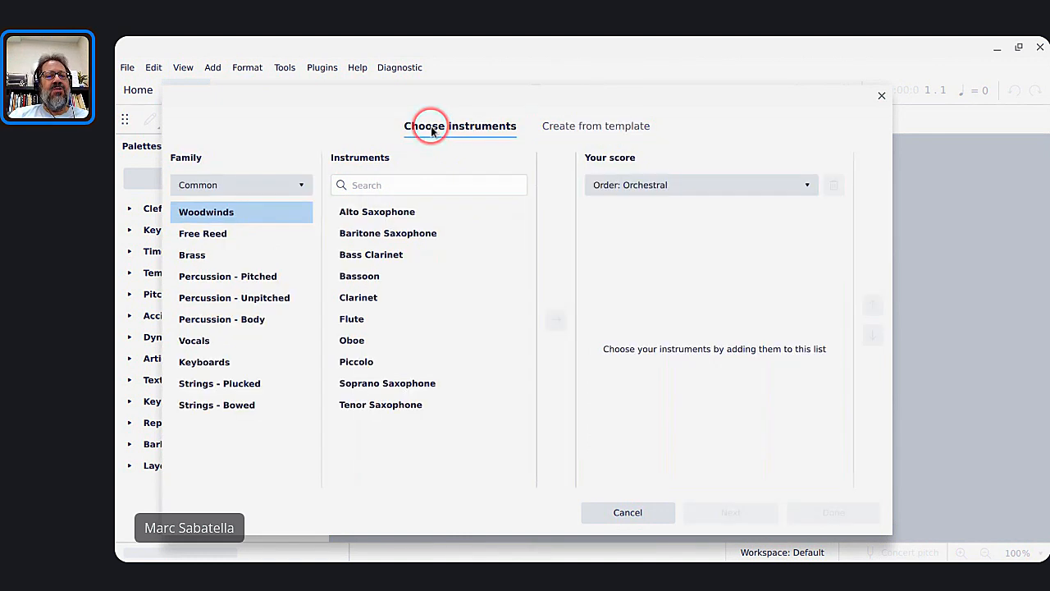
click(584, 128)
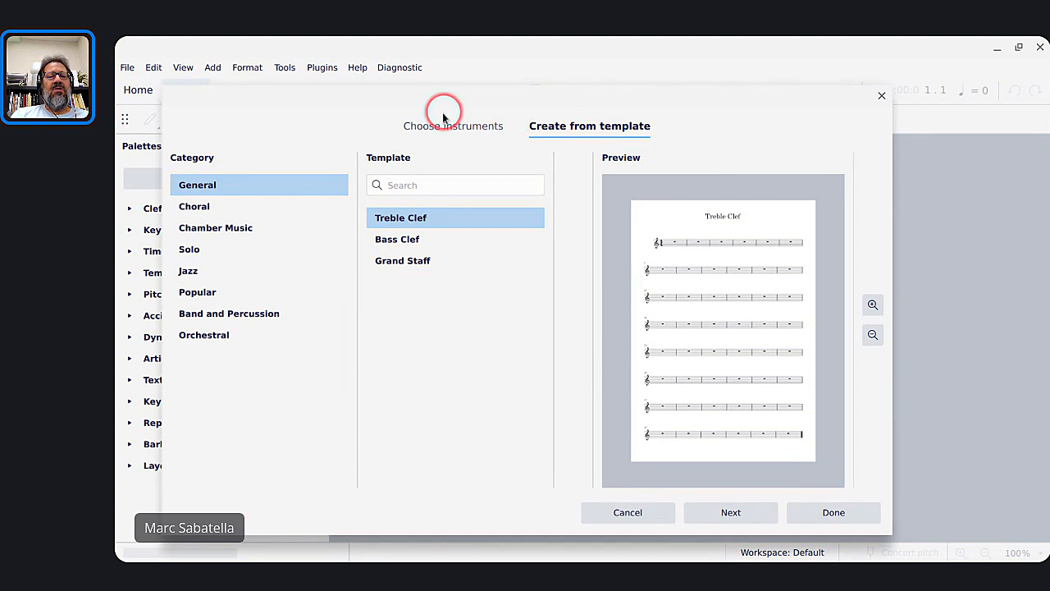
click(433, 125)
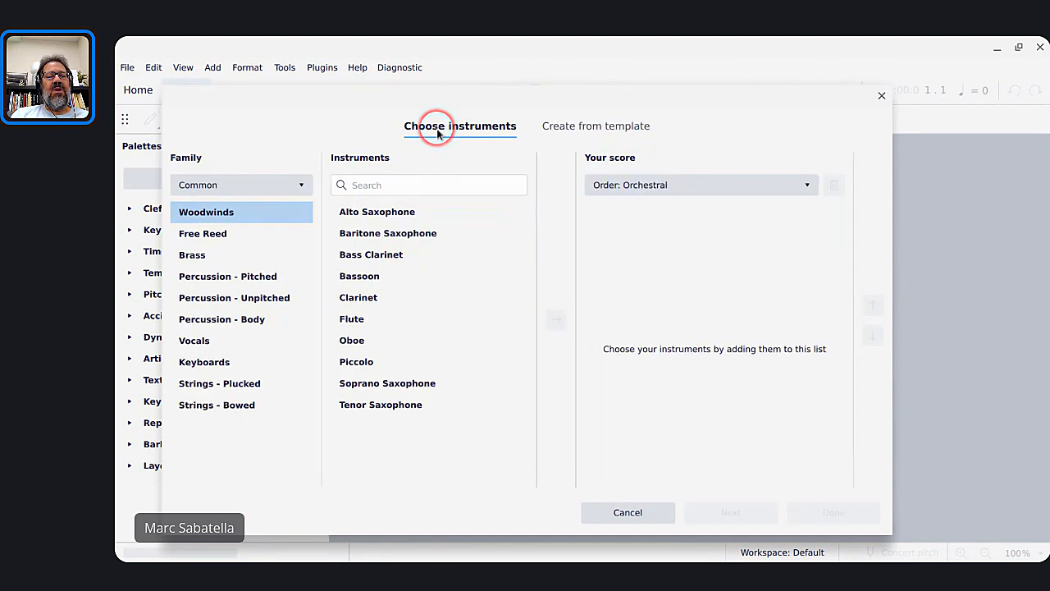
click(572, 131)
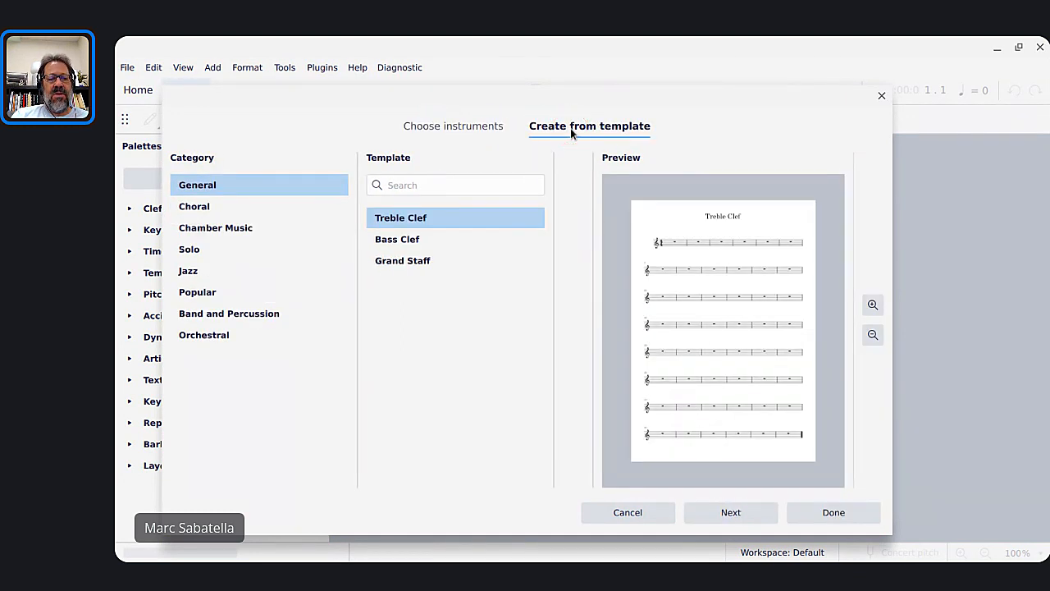
click(392, 262)
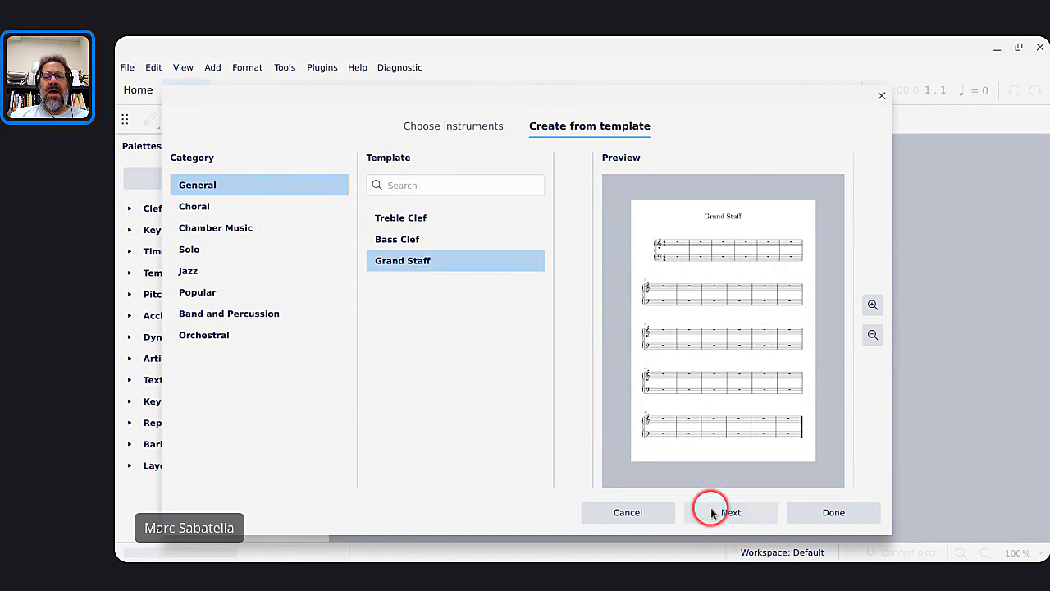
click(440, 129)
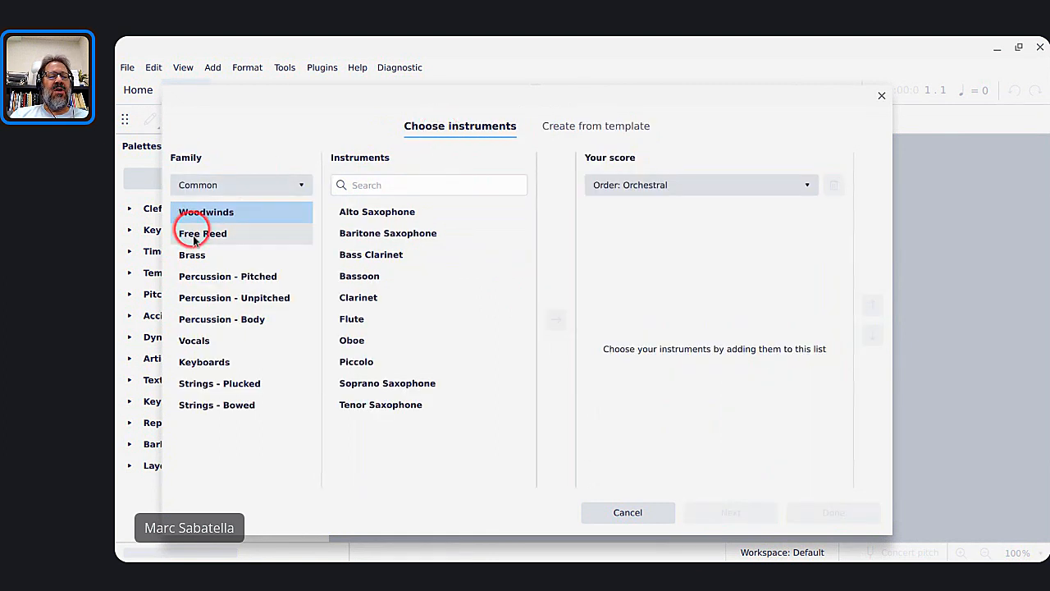
Add a Piano from the Keyboards family to the new score and continue to the additional score information.
click(197, 360)
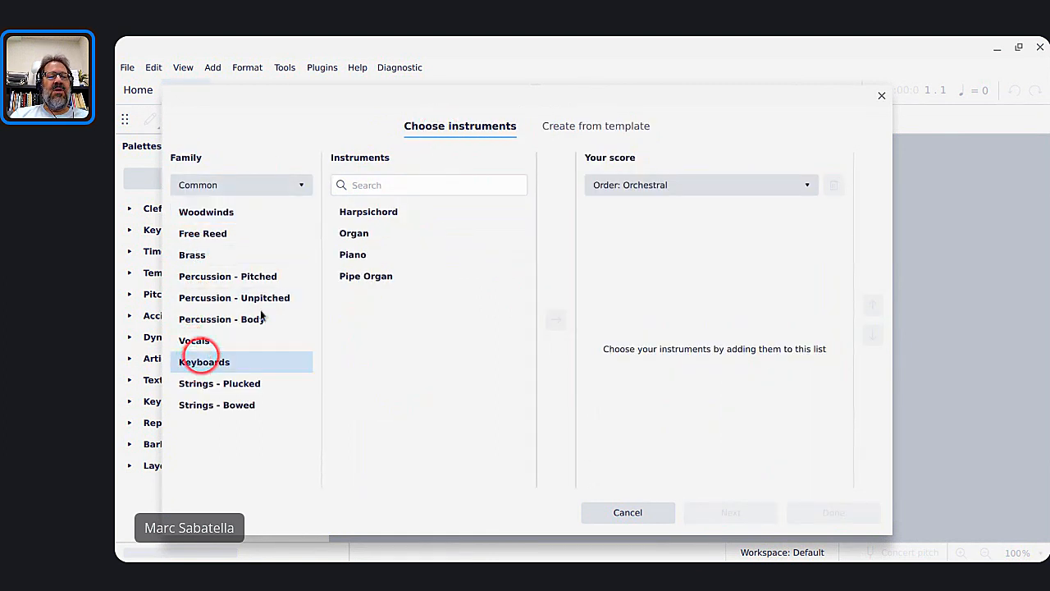
click(356, 258)
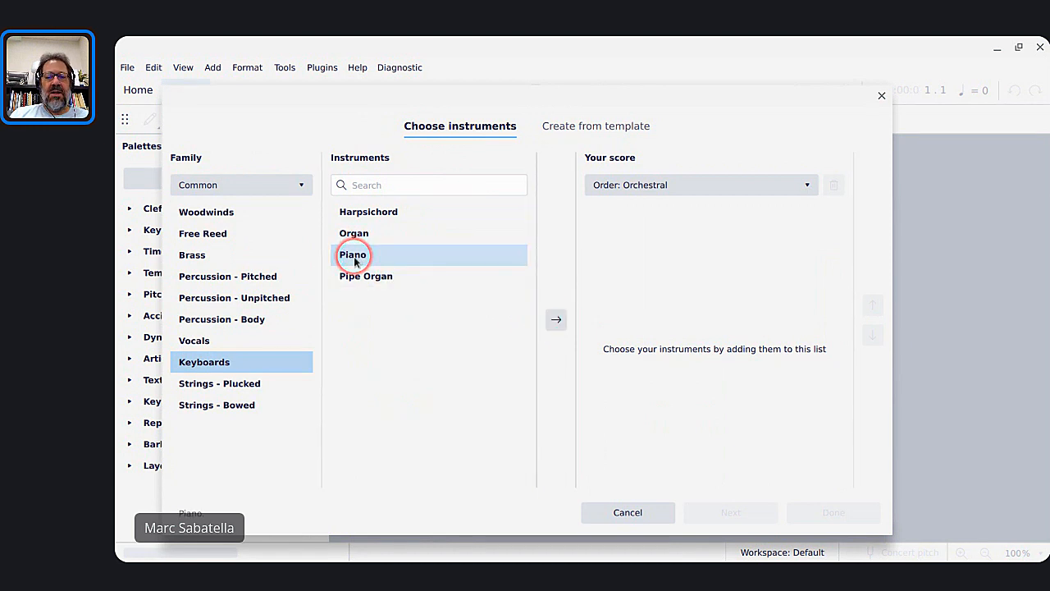
double_click(355, 259)
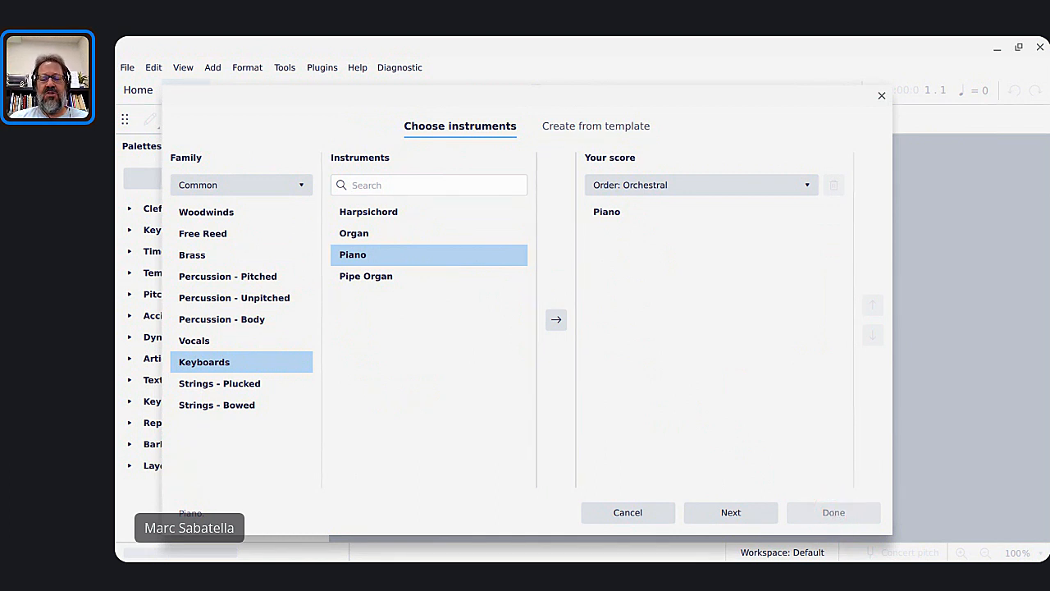
click(729, 512)
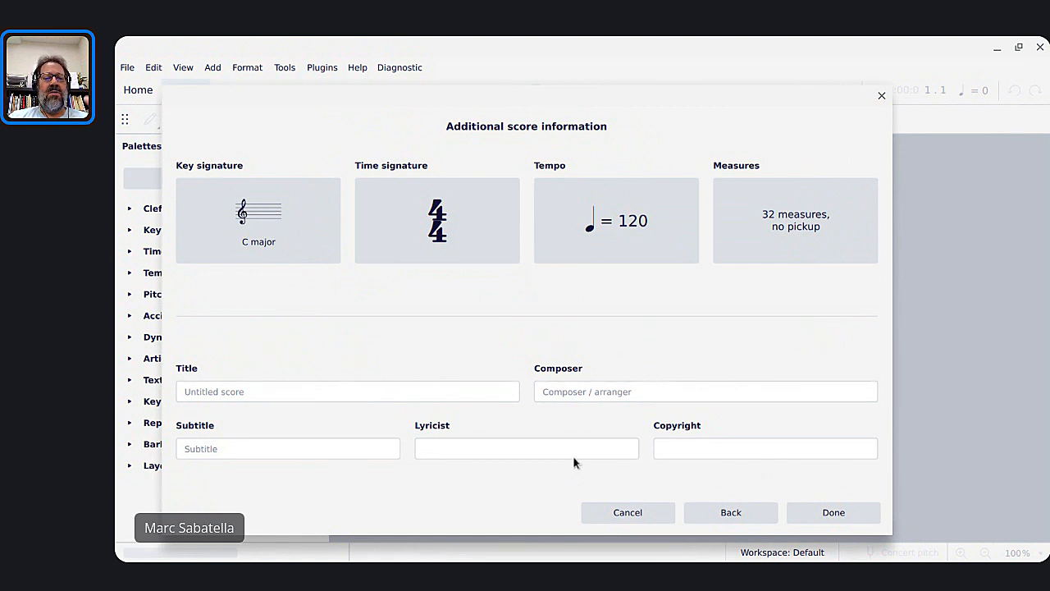
View the key signature choices, and set the new score's time signature to 3/4.
click(213, 393)
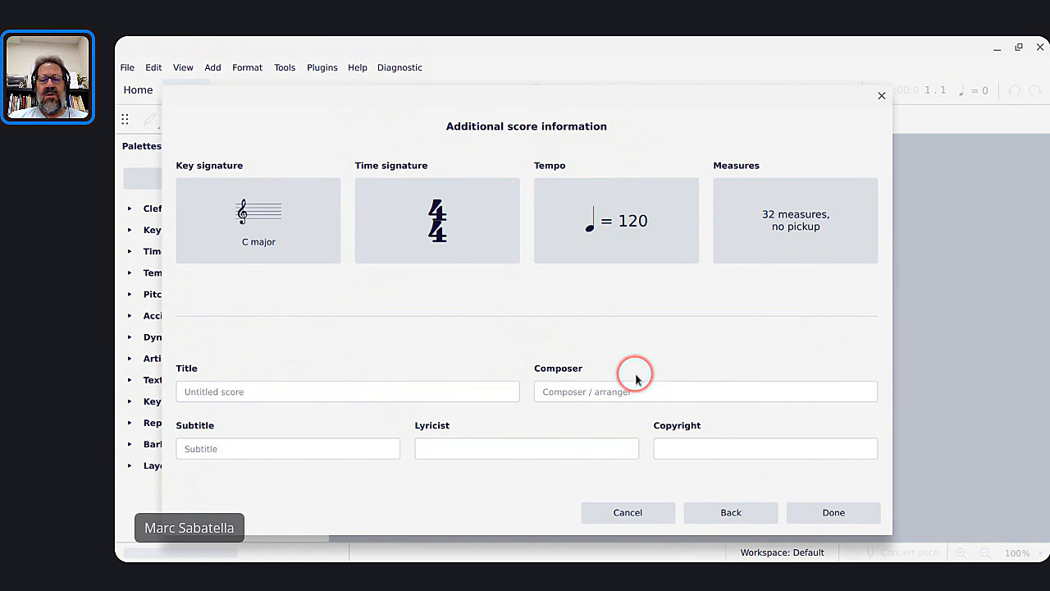
click(254, 231)
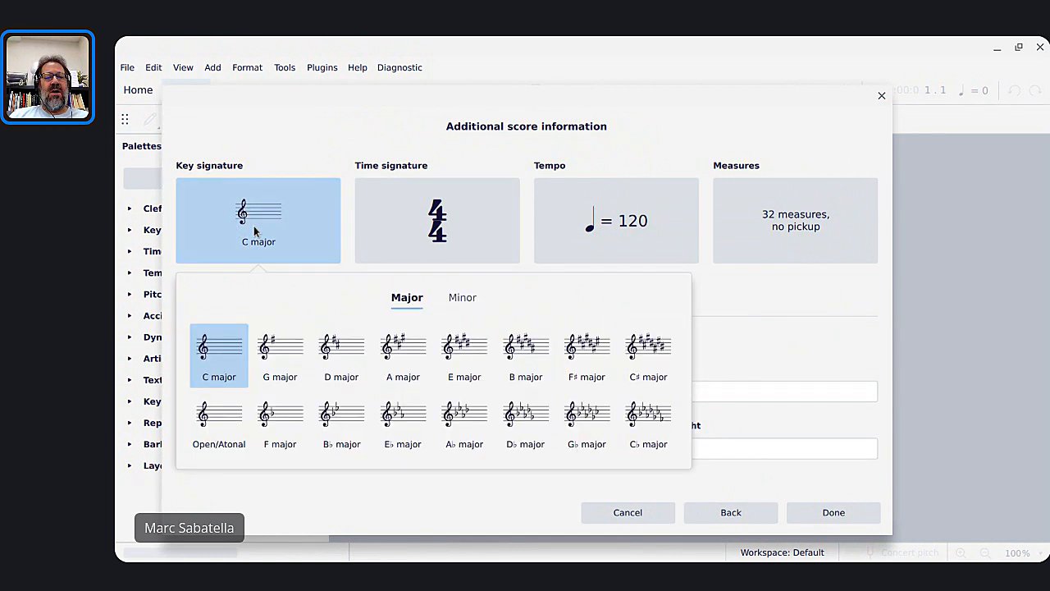
click(444, 229)
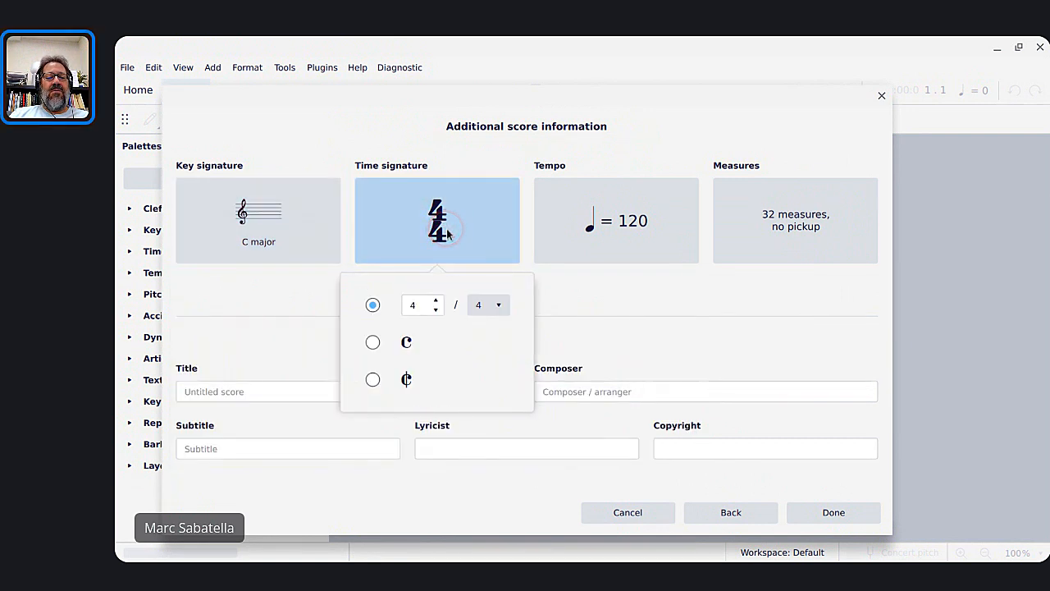
click(420, 305)
key(Down)
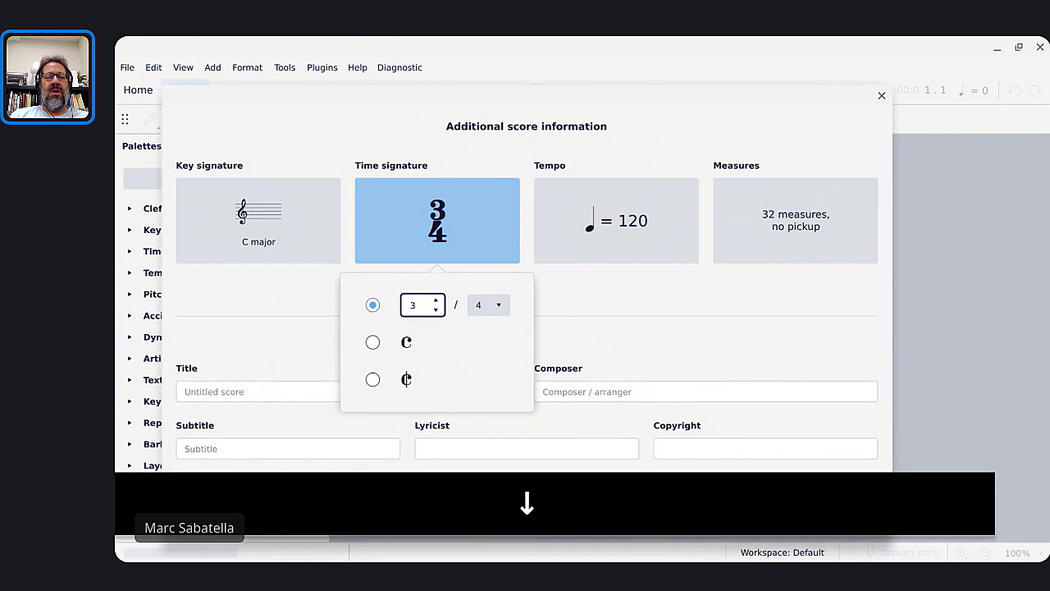
Show a tempo marking on the score and set it to quarter note = 100.
click(662, 197)
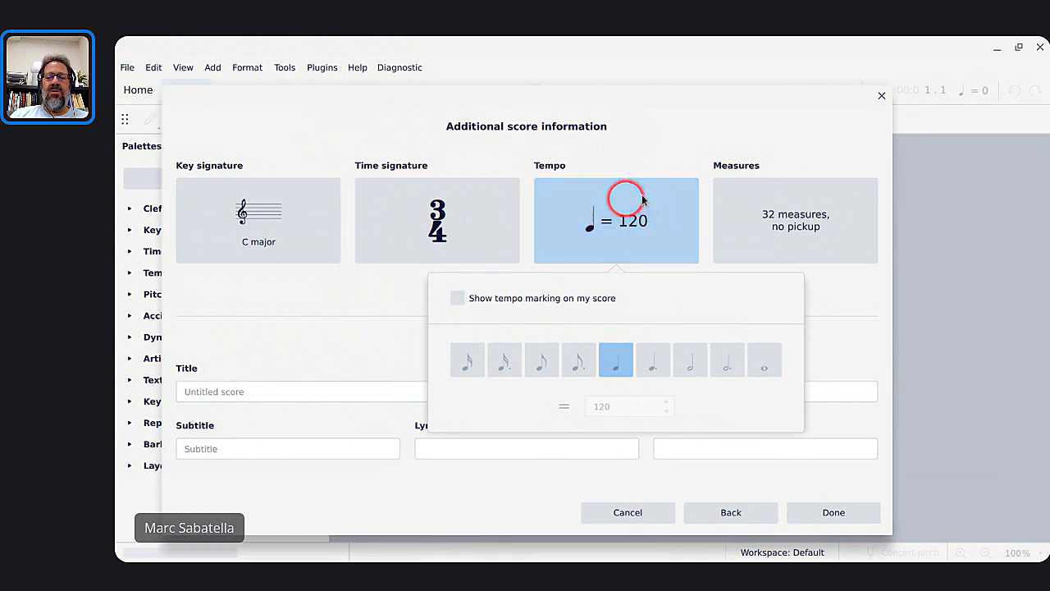
click(458, 304)
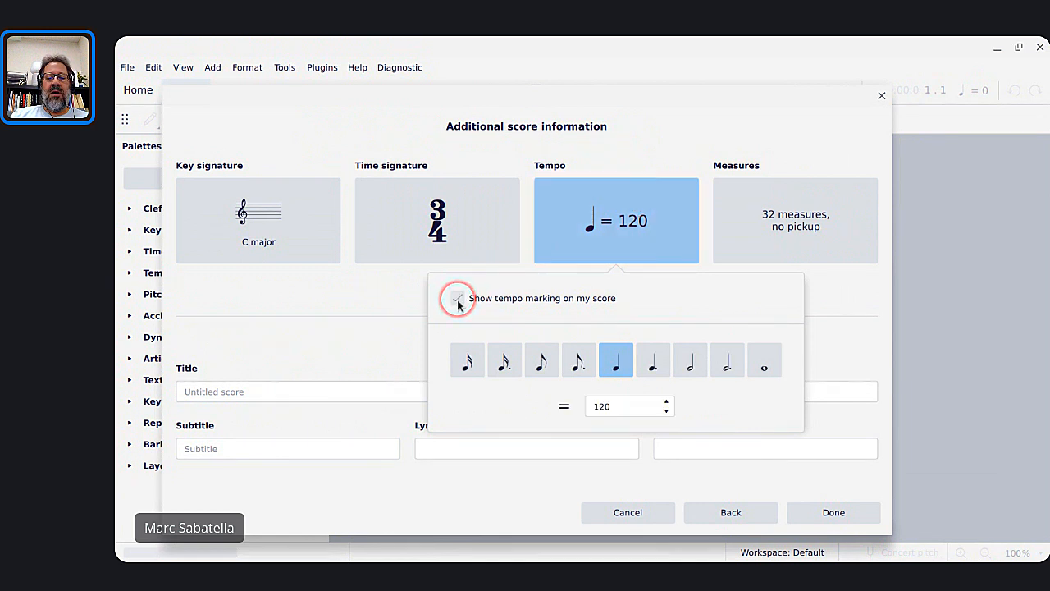
drag(594, 406, 625, 415)
text(100)
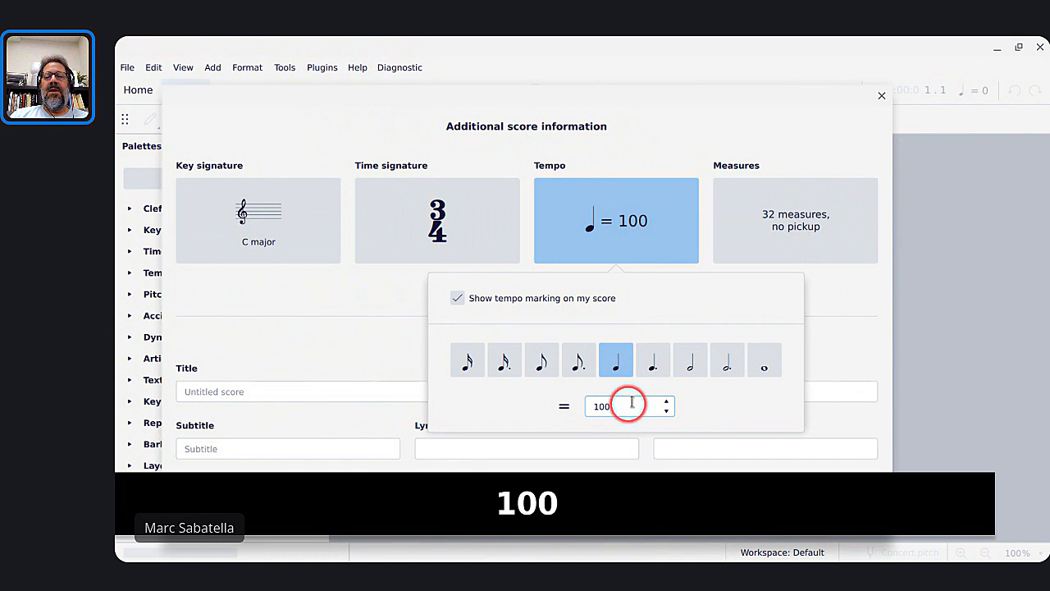
Create a 1/4 pickup measure for the new score, keeping the initial number of measures at 32.
click(802, 195)
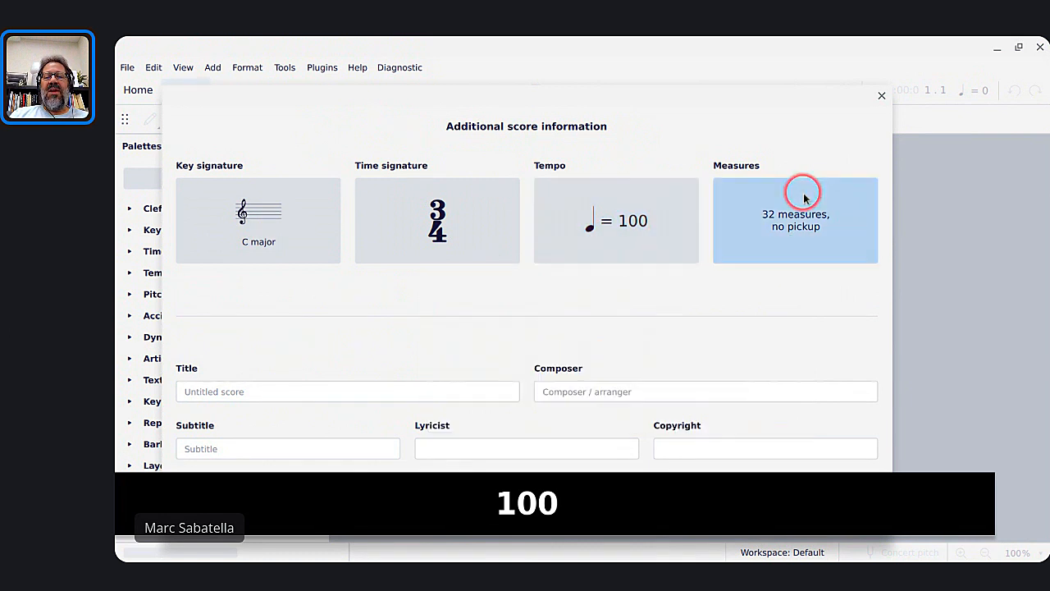
click(686, 299)
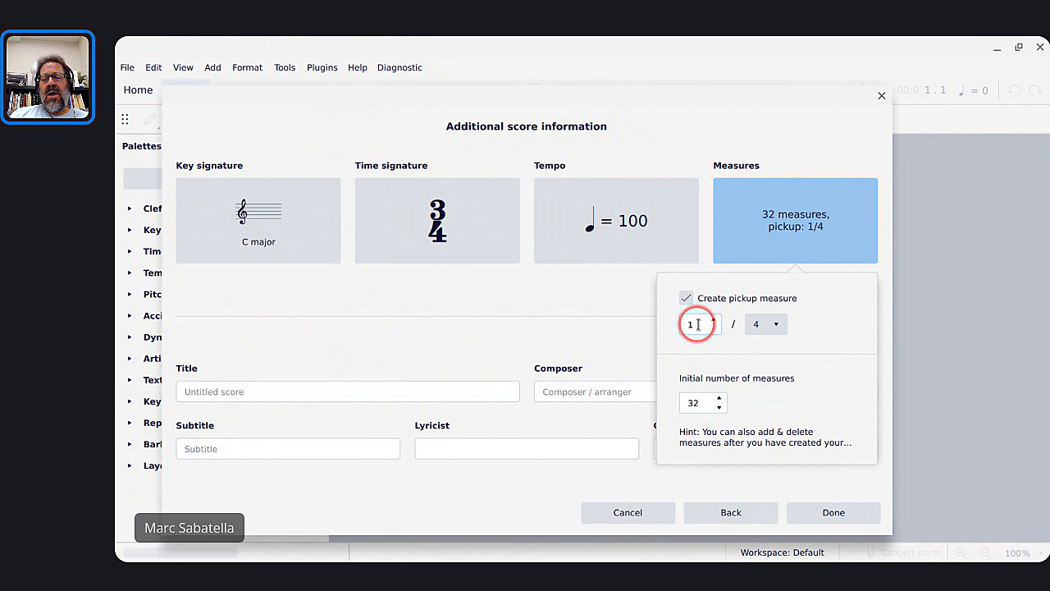
click(698, 324)
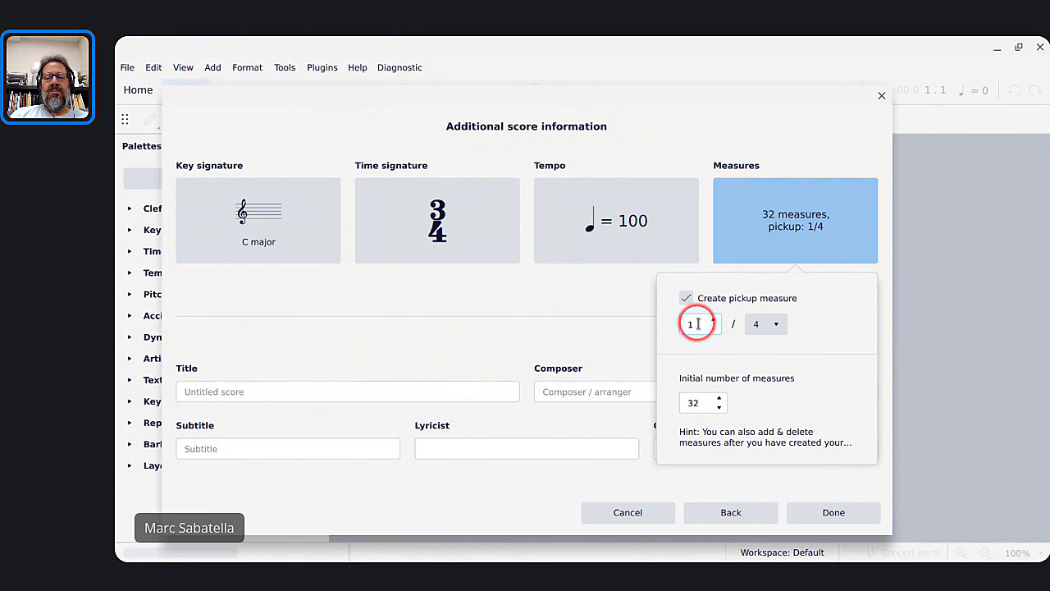
click(555, 312)
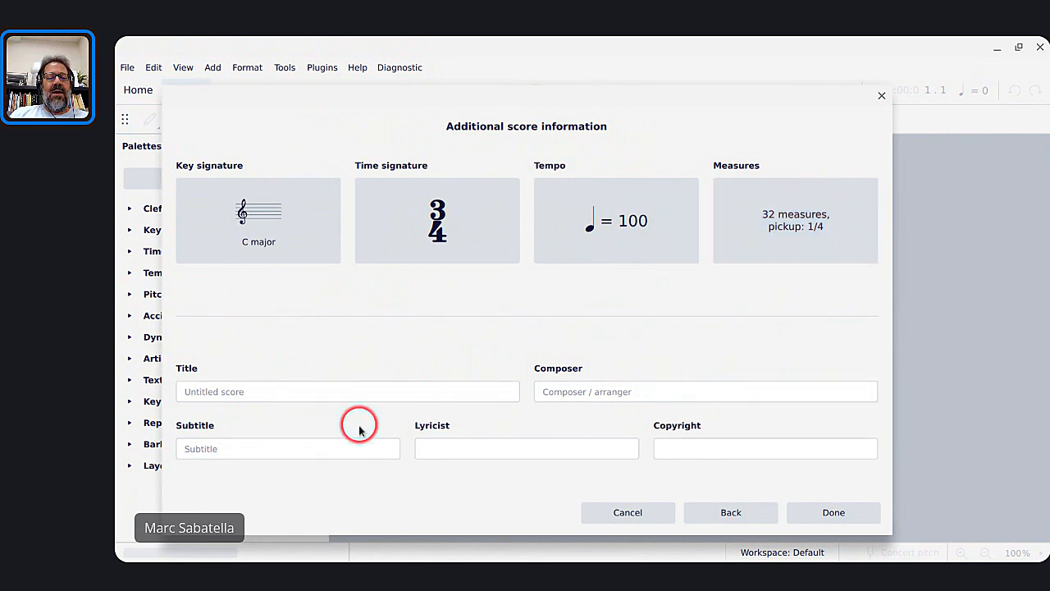
Enter "First MuseScore 4 Score" as the score's title.
click(335, 392)
text(First M)
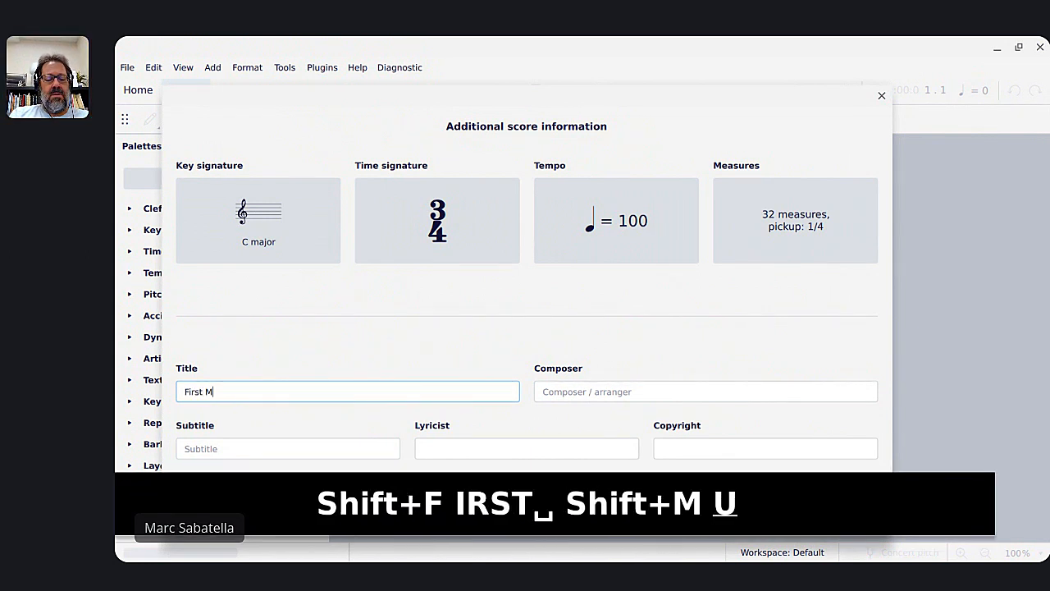
text(useScore 4 Score)
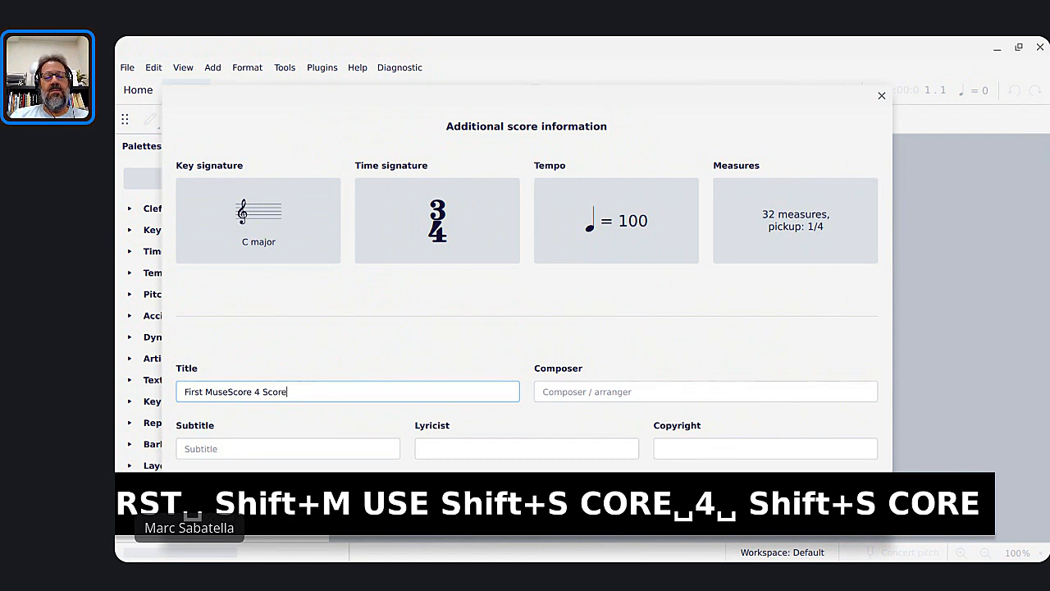
Test where keyboard focus moves from the Title field, returning to the title after each attempt.
key(Tab)
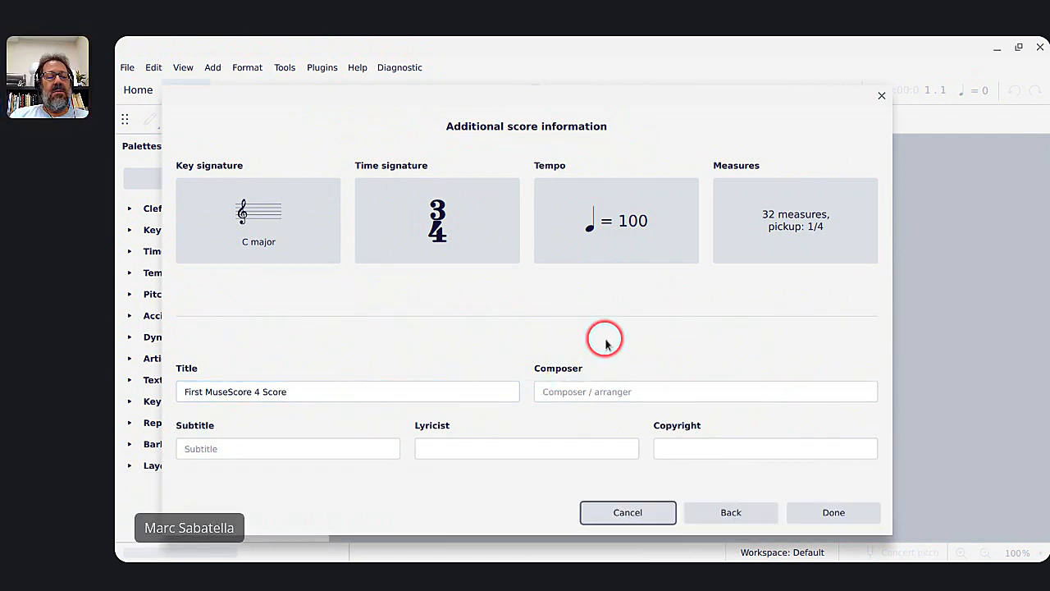
key(Tab)
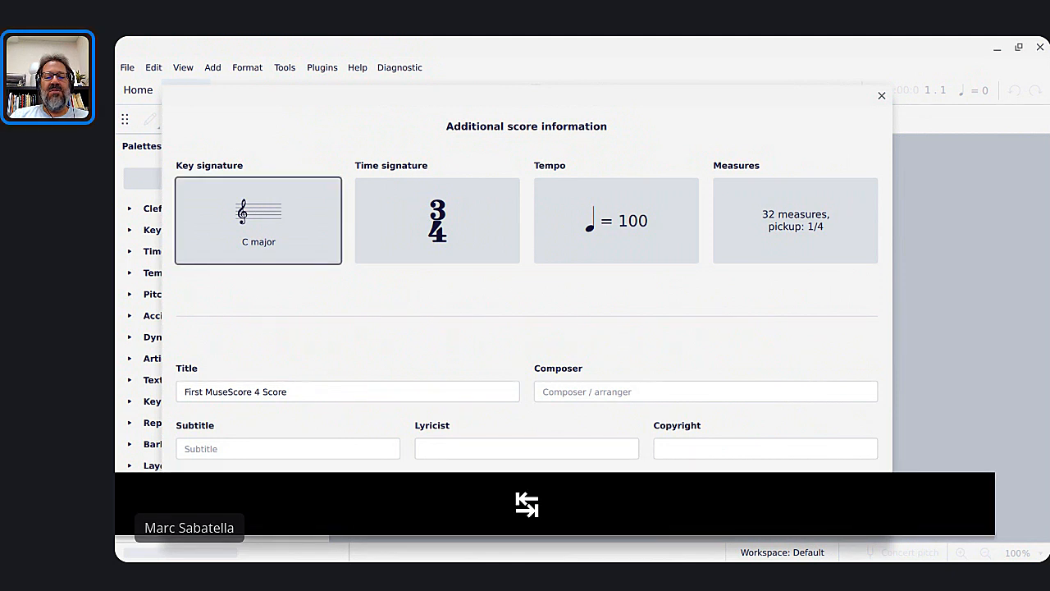
click(383, 392)
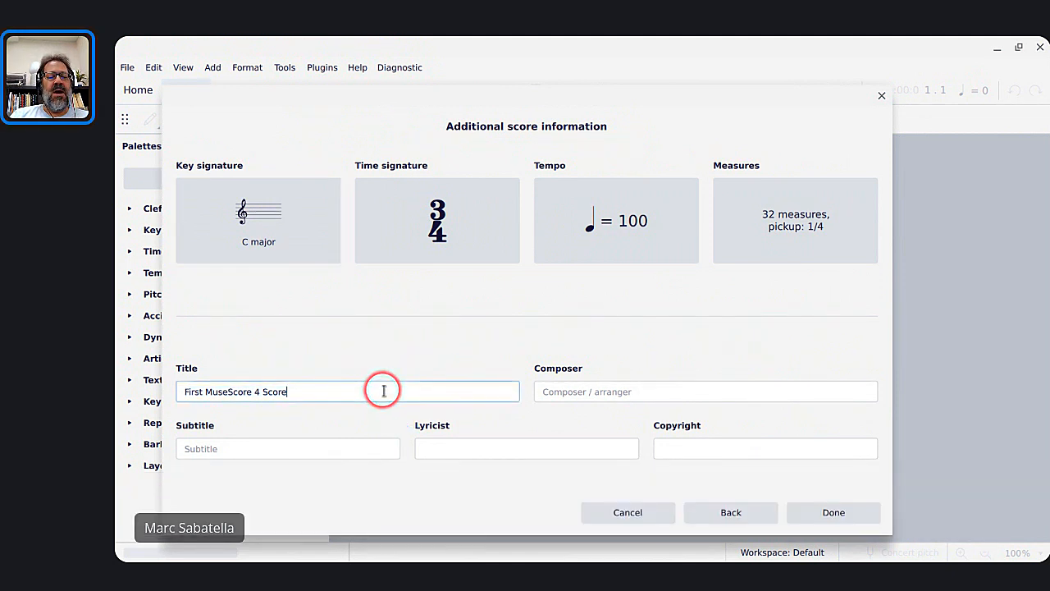
key(Tab)
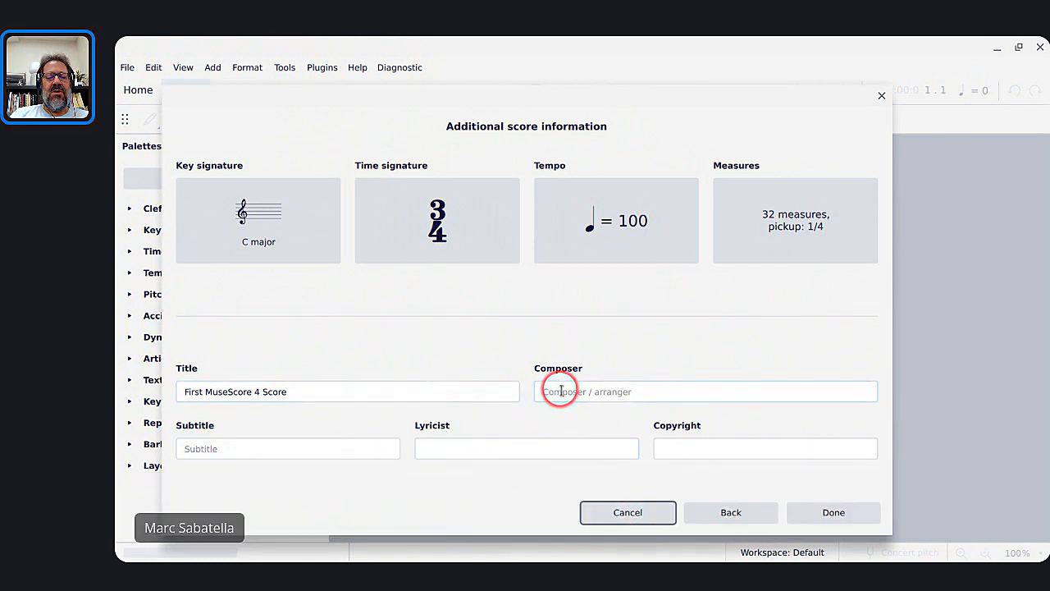
click(429, 392)
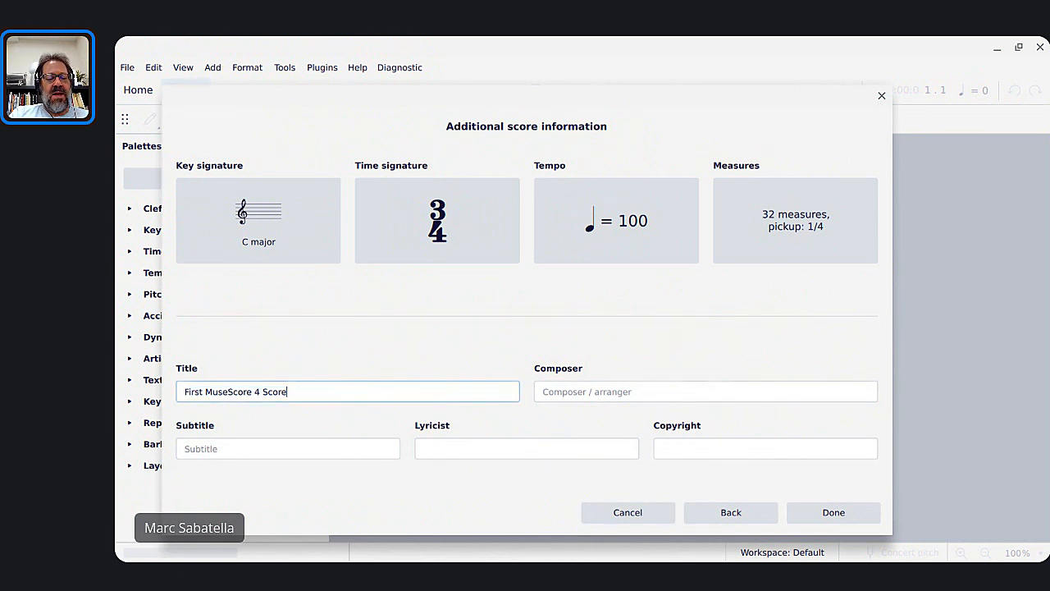
Try other keyboard navigation between the dialog's sections and fields, and place the cursor in the Composer field.
key(F6)
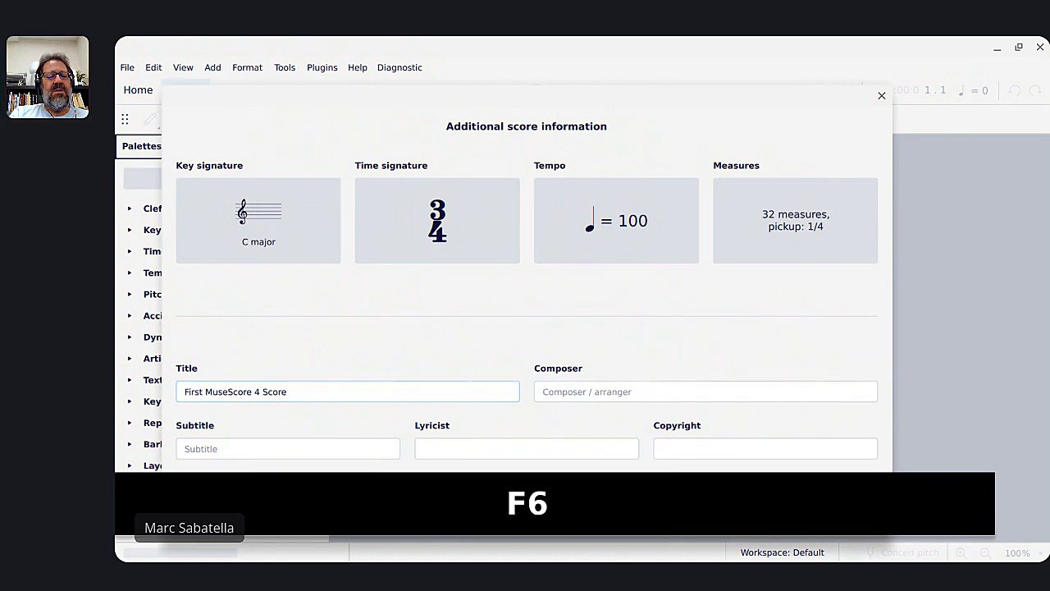
key(F6)
key(F6)
key(F6)
key(F6)
key(F6)
key(F6)
key(F6)
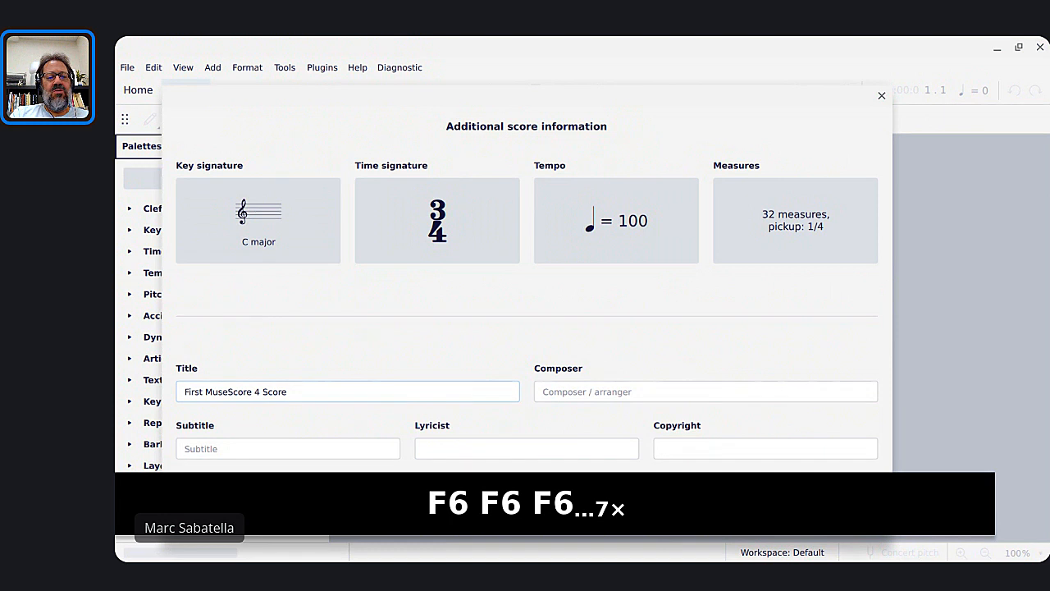
click(429, 393)
key(Right)
key(Right)
key(Right)
key(Right)
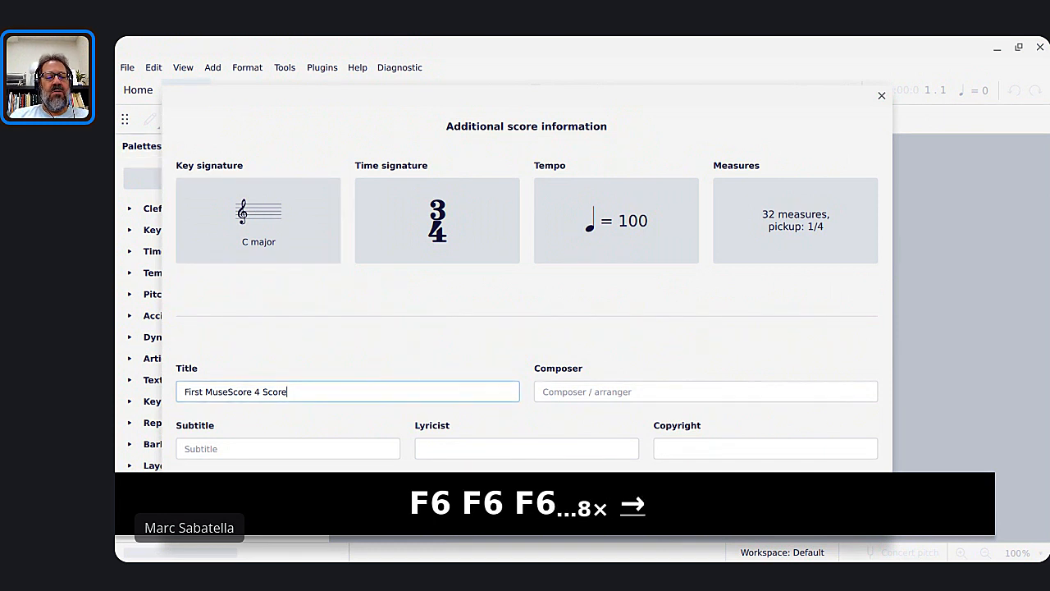
key(super)
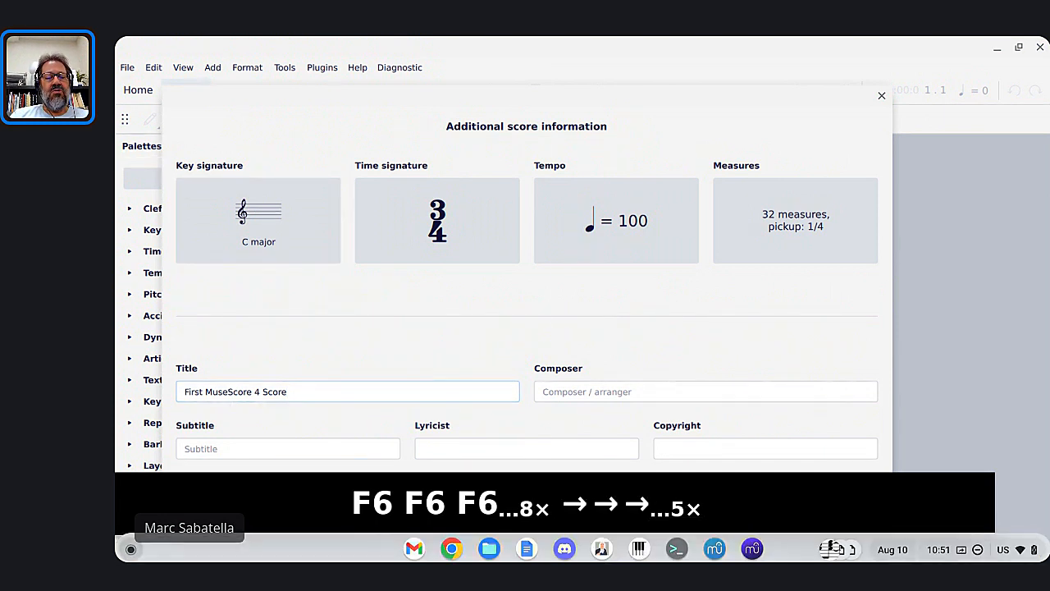
key(super)
key(ctrl+Right)
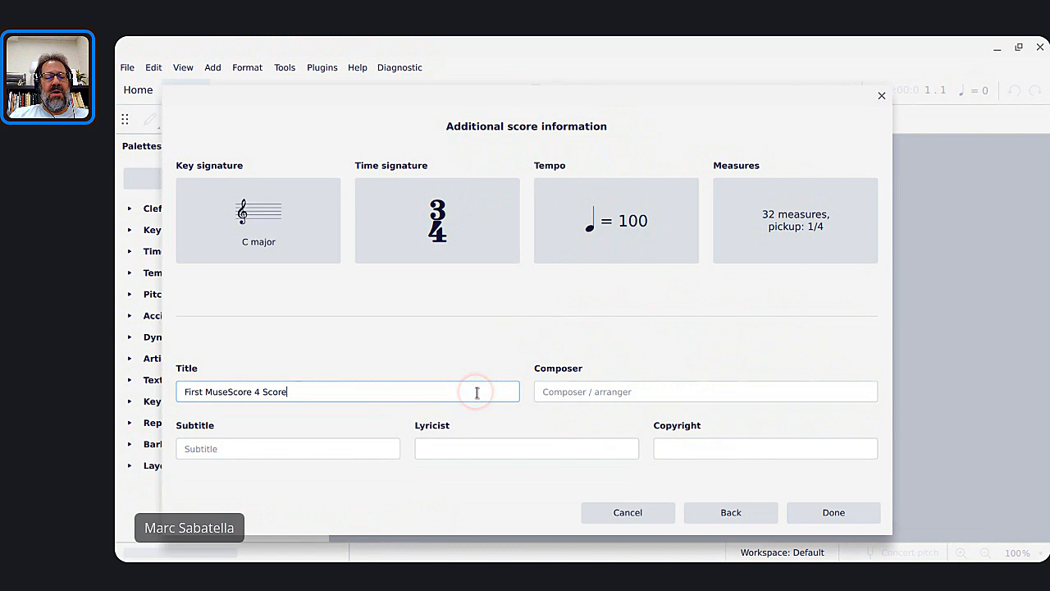
click(607, 391)
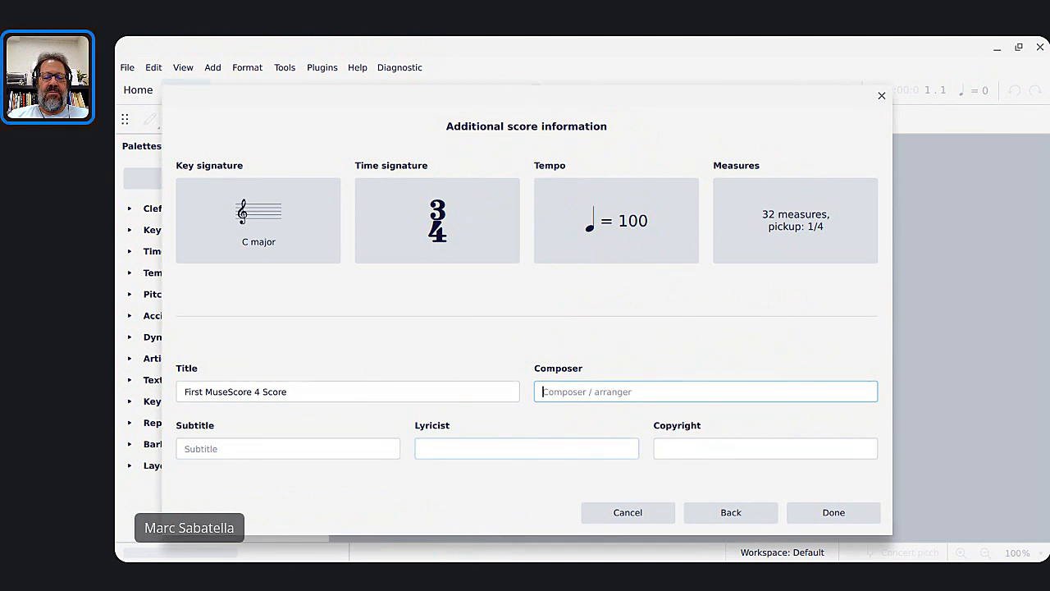
Switch to Google Keep and take a new note reading "tab after title in wizard".
mouse_move(435, 559)
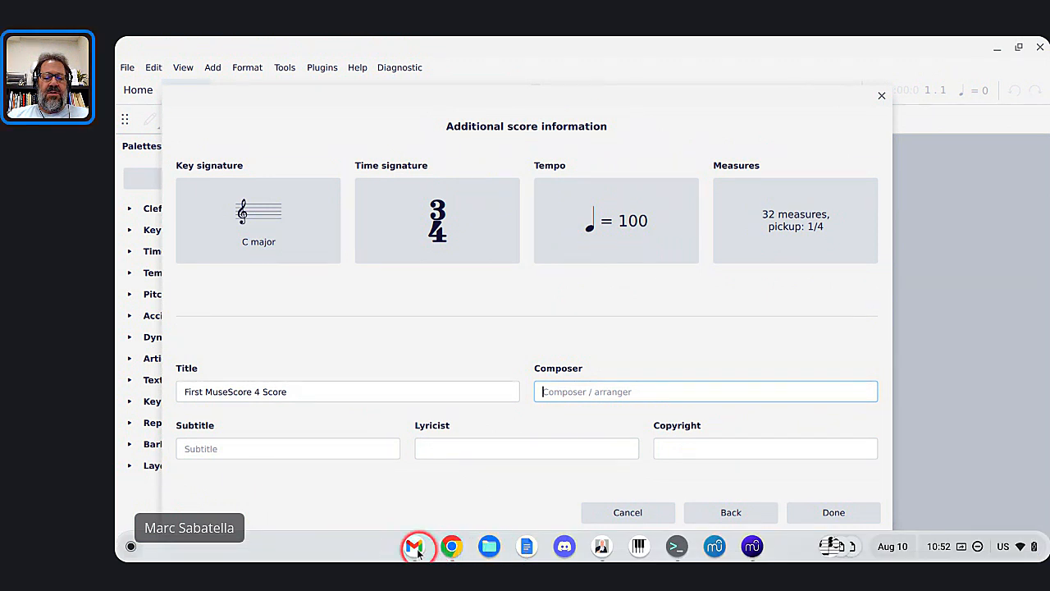
click(127, 555)
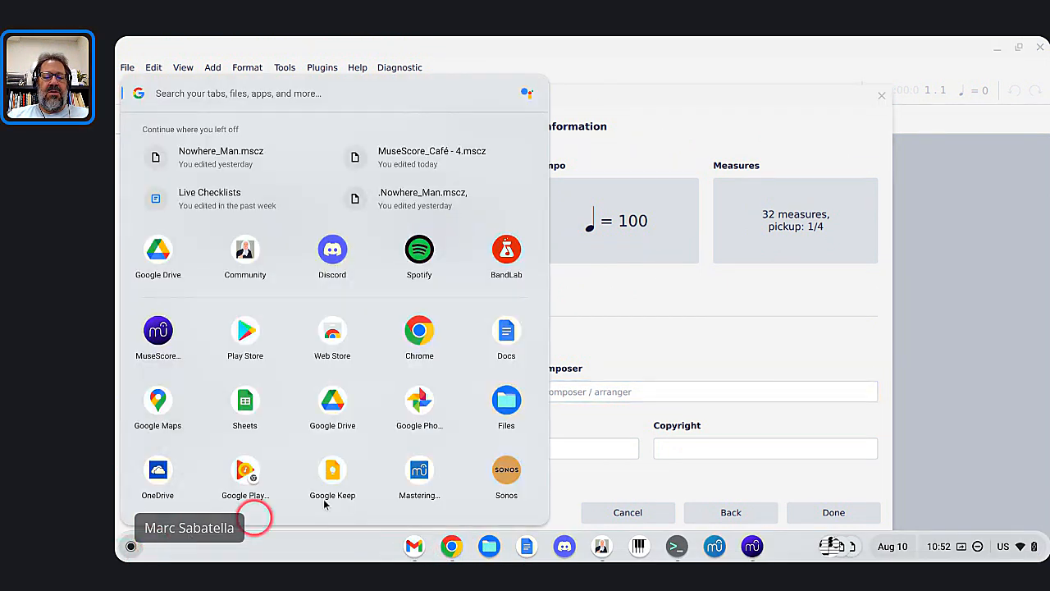
click(343, 480)
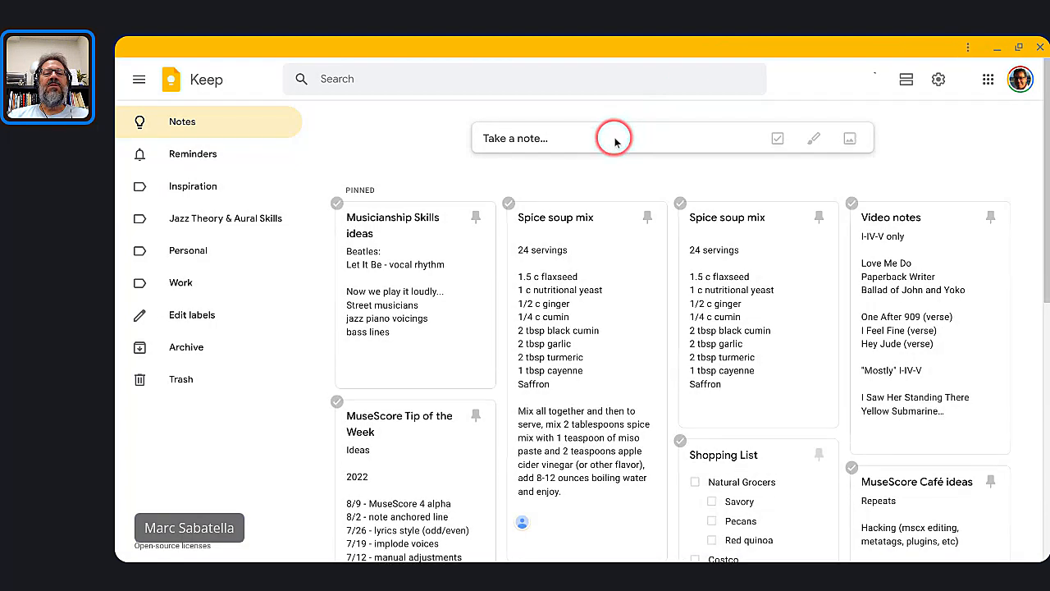
click(511, 140)
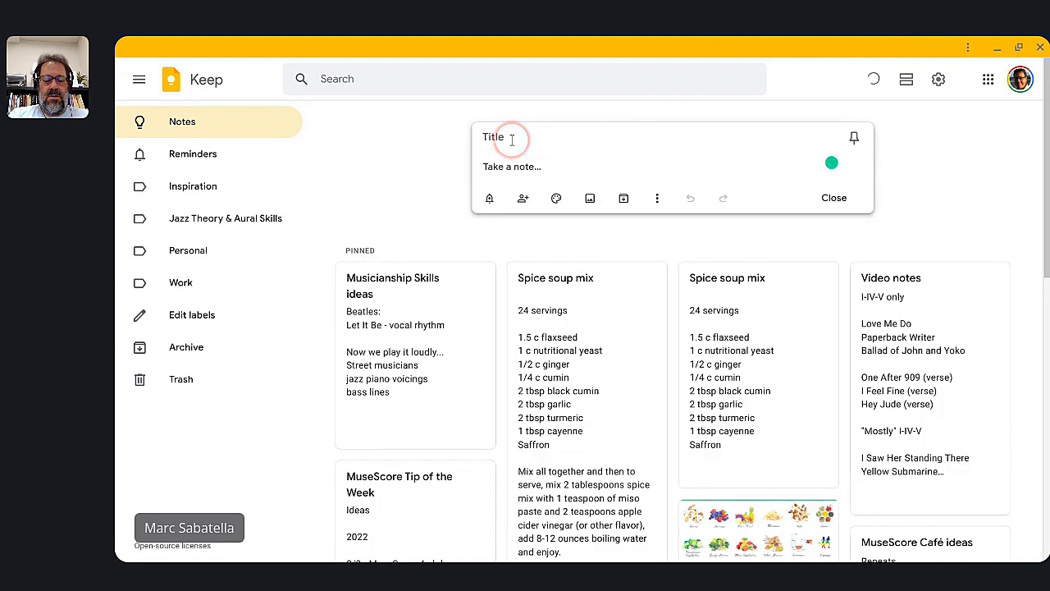
text(tab )
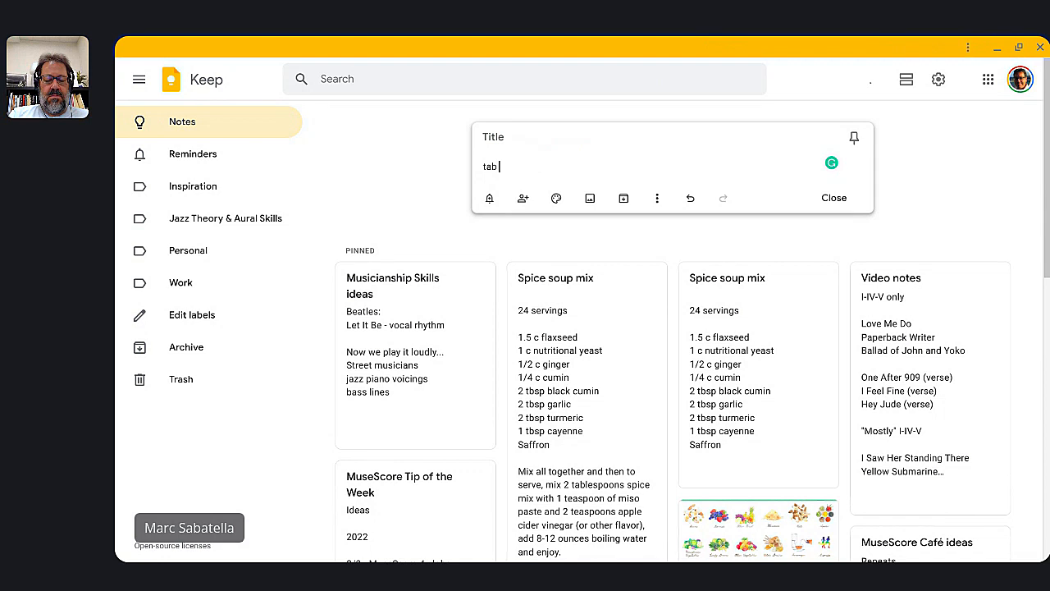
text(after tit)
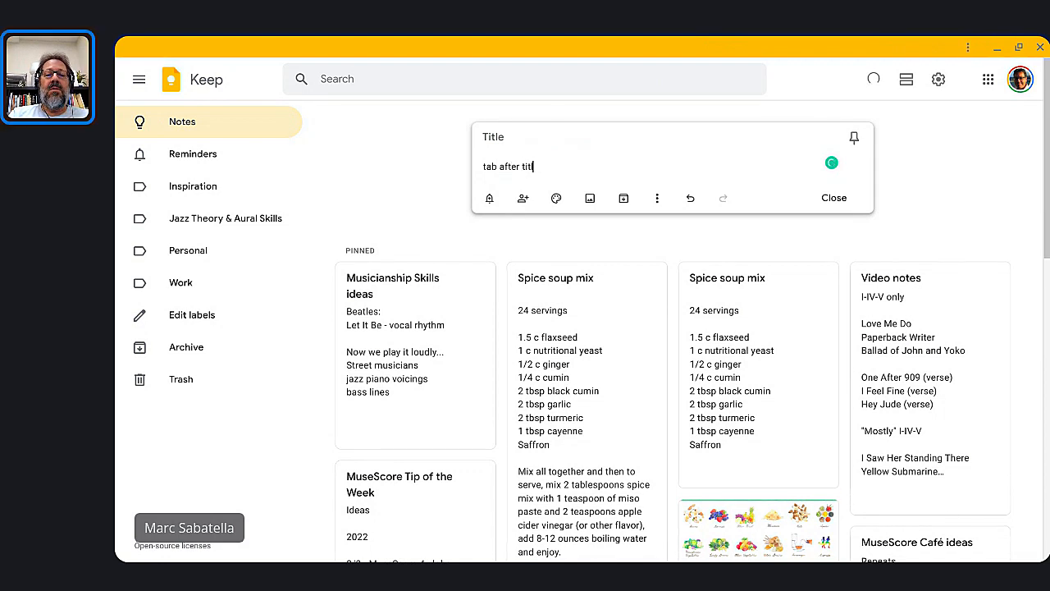
text(le in wizard)
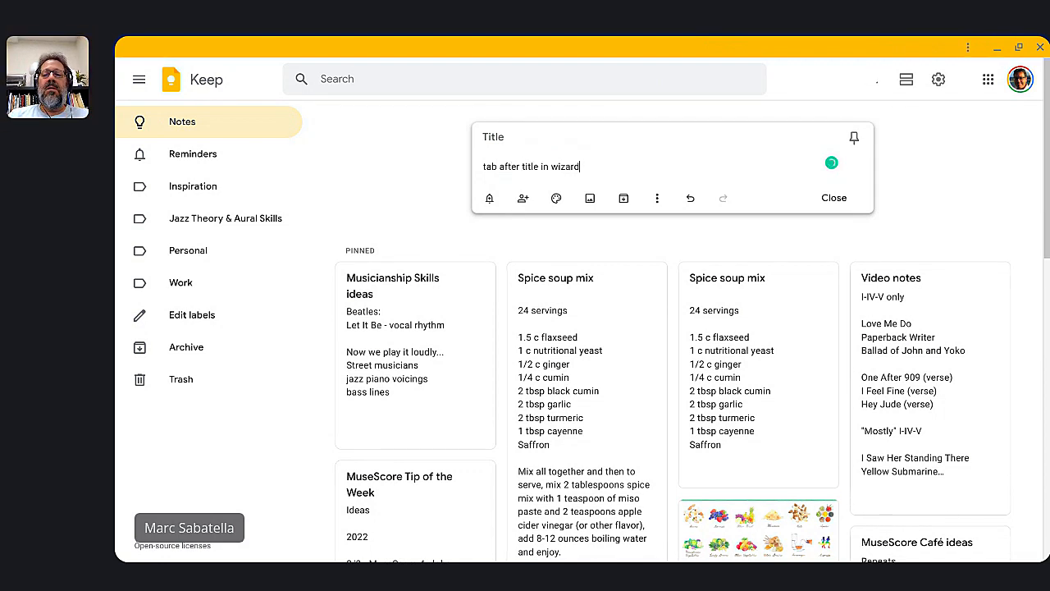
click(566, 167)
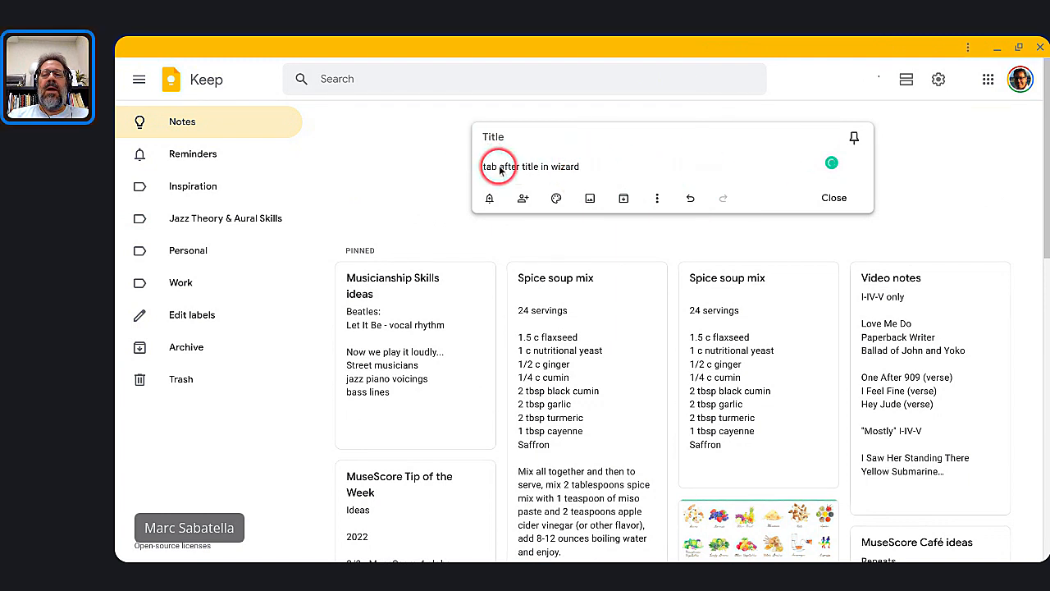
Switch back to MuseScore, fill in the composer's name, and create the score.
key(Tab)
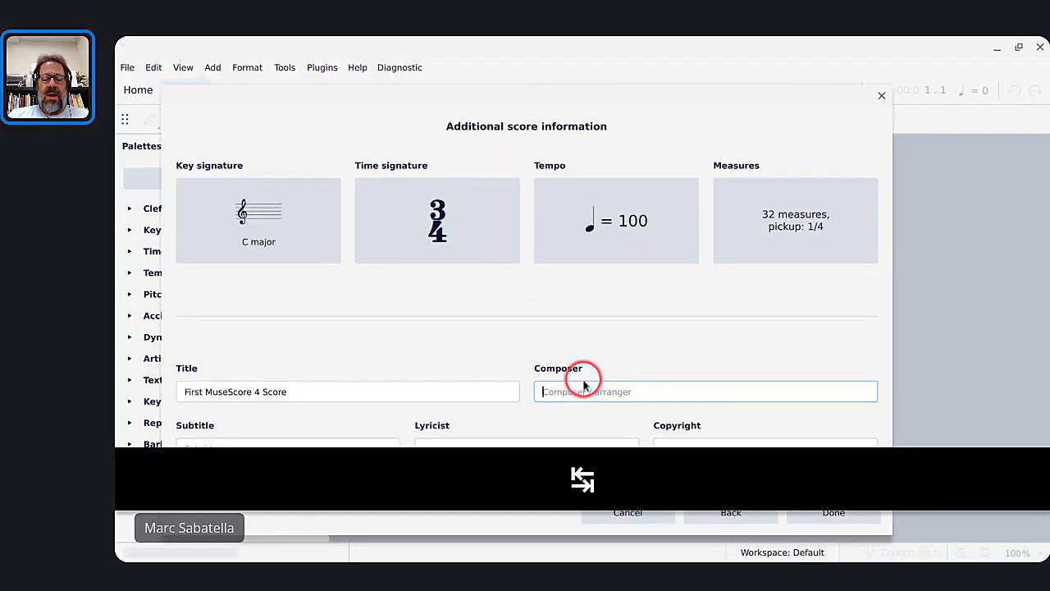
text(Marc Sabatella)
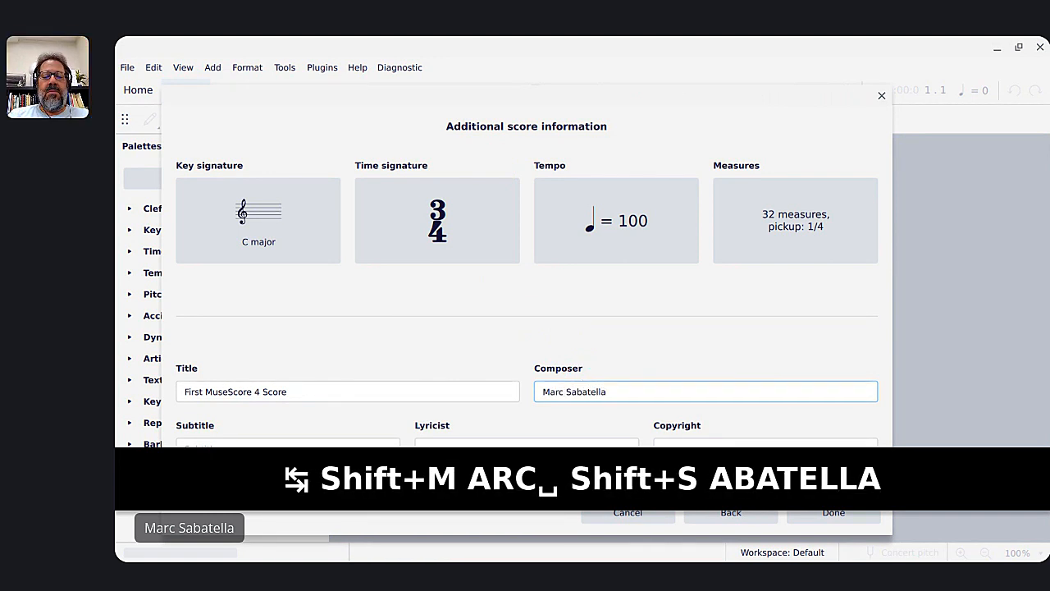
key(Tab)
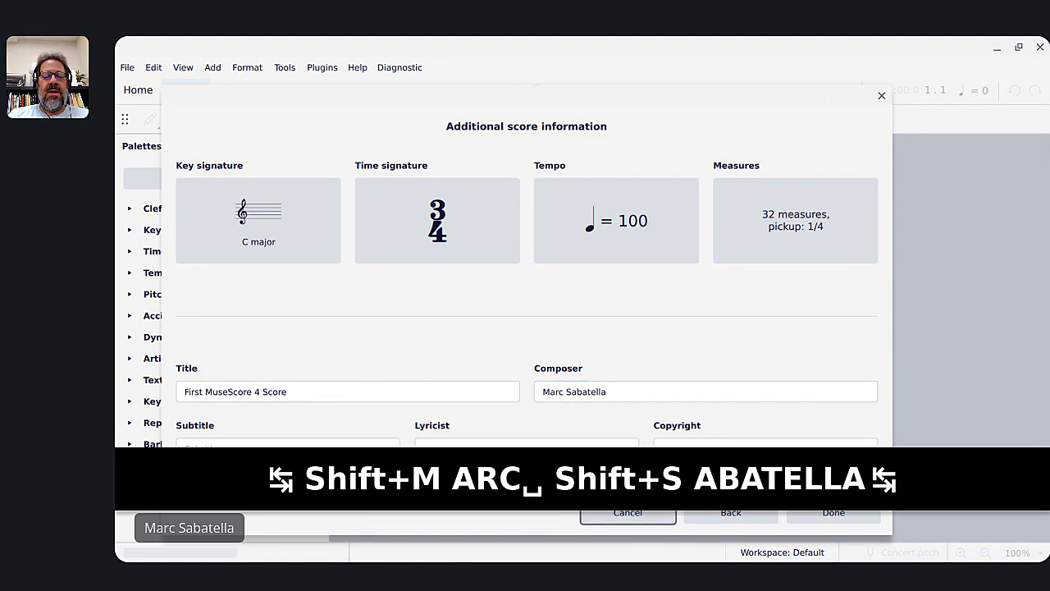
key(Tab)
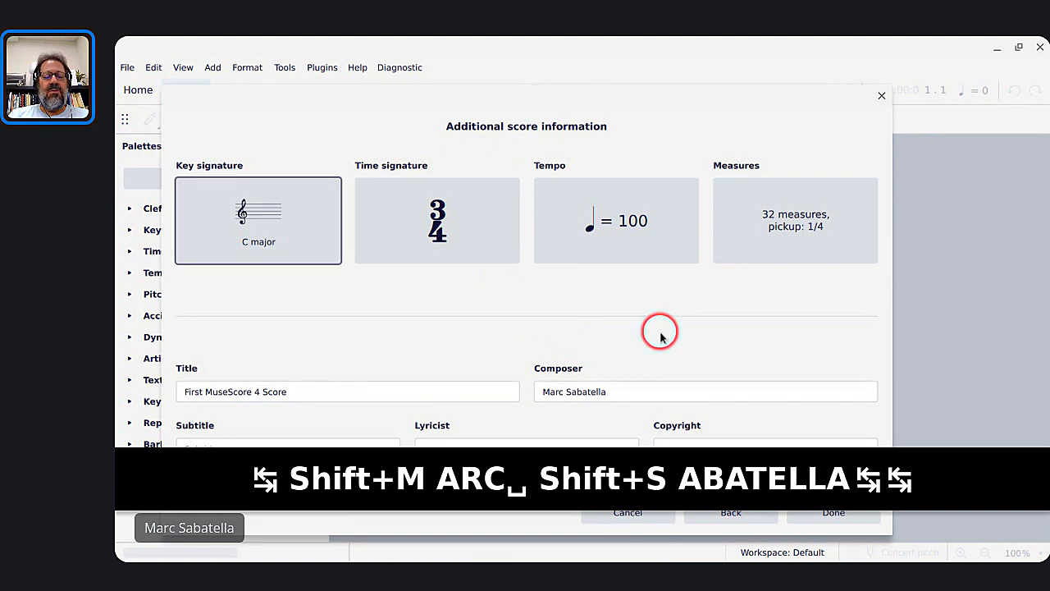
key(Tab)
key(Tab)
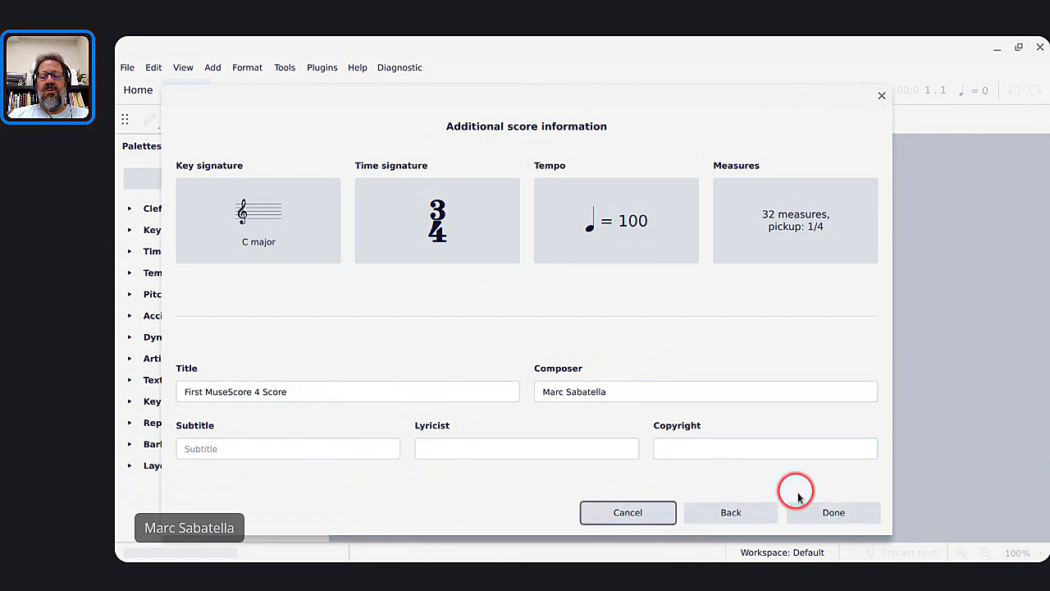
click(830, 512)
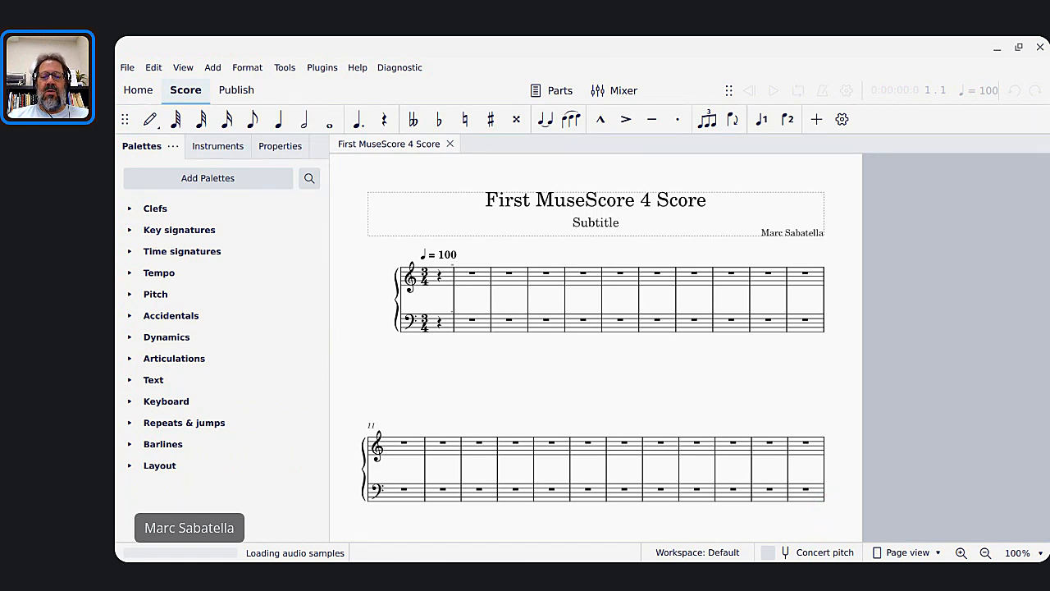
Switch to the Community chat window and read the viewers' latest questions beside the score.
key(alt+Tab)
key(alt+Tab)
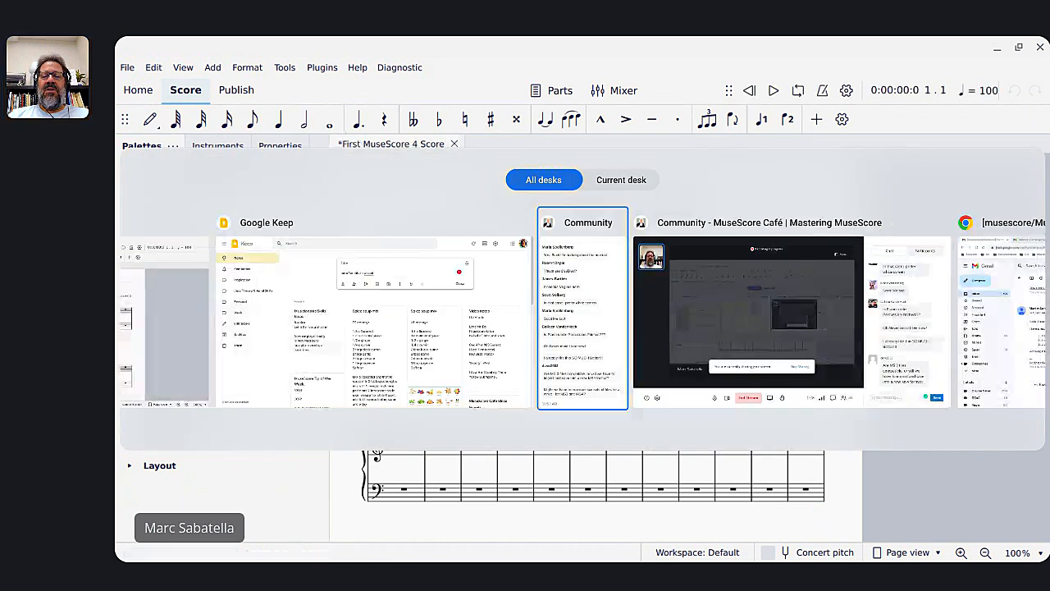
click(998, 508)
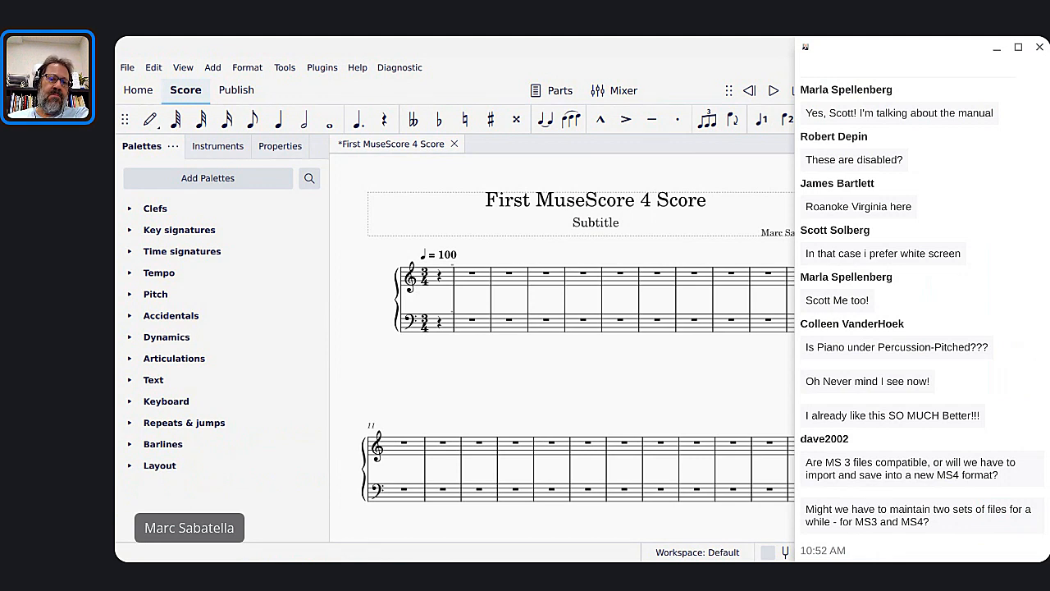
Save the new score and bring the MuseScore window back in front of the chat.
key(ctrl+s)
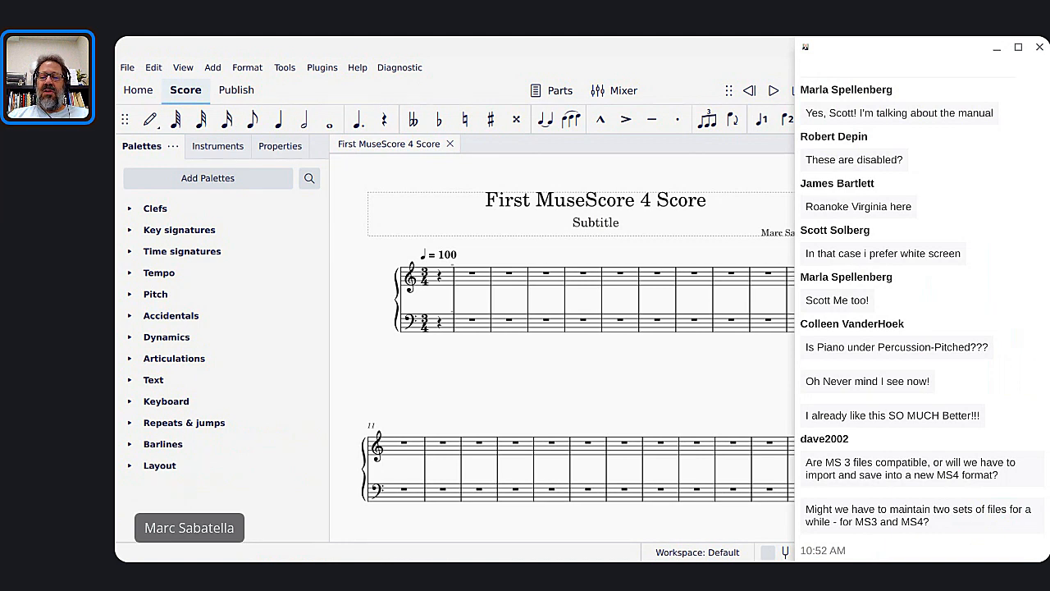
key(alt+Tab)
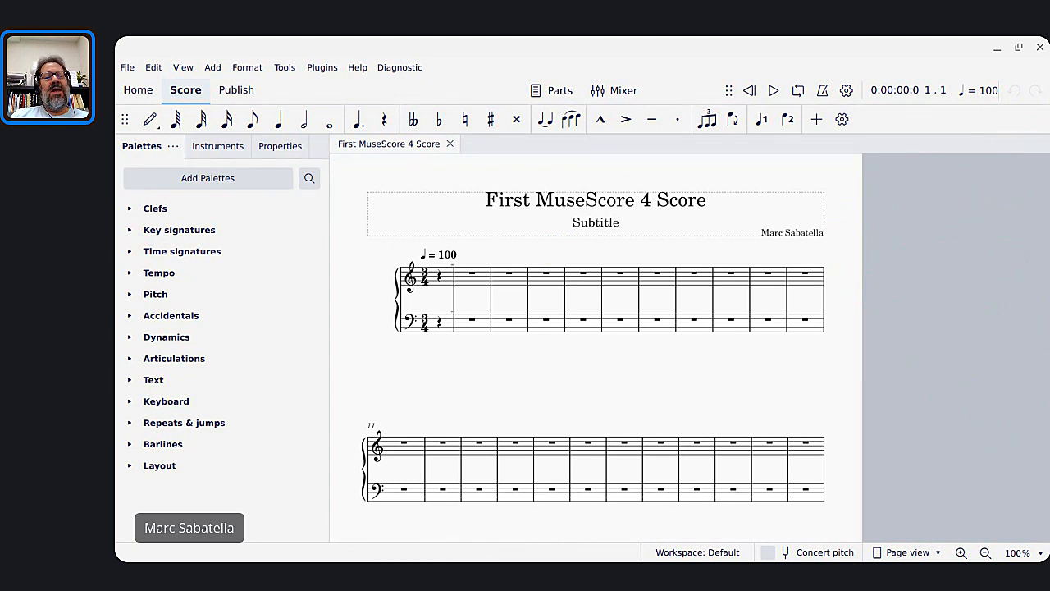
Dock the Properties panel on the opposite side of the score, and return it to the group with Palettes and Instruments.
click(263, 145)
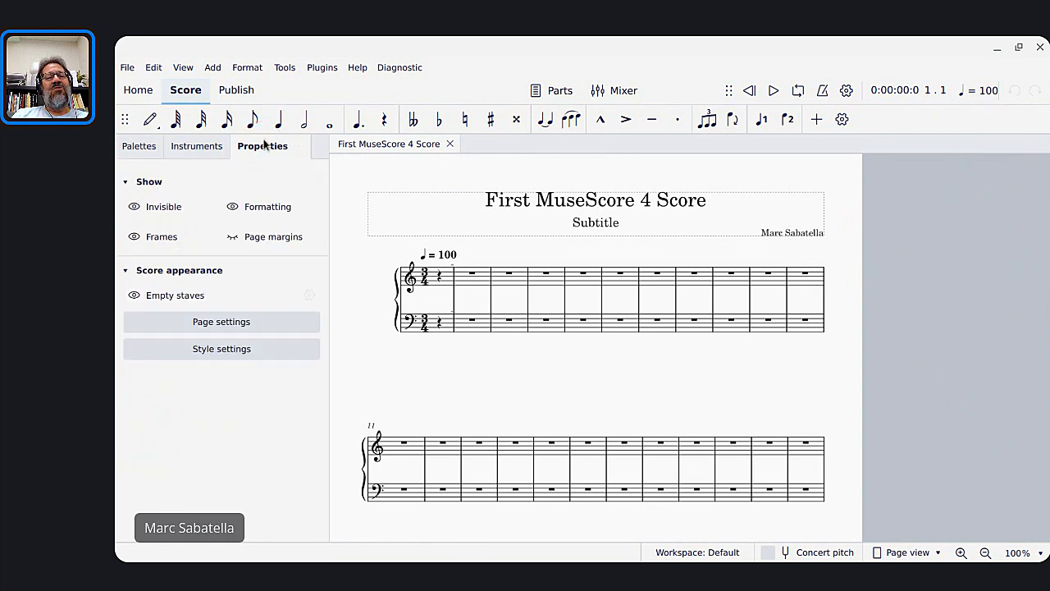
click(129, 151)
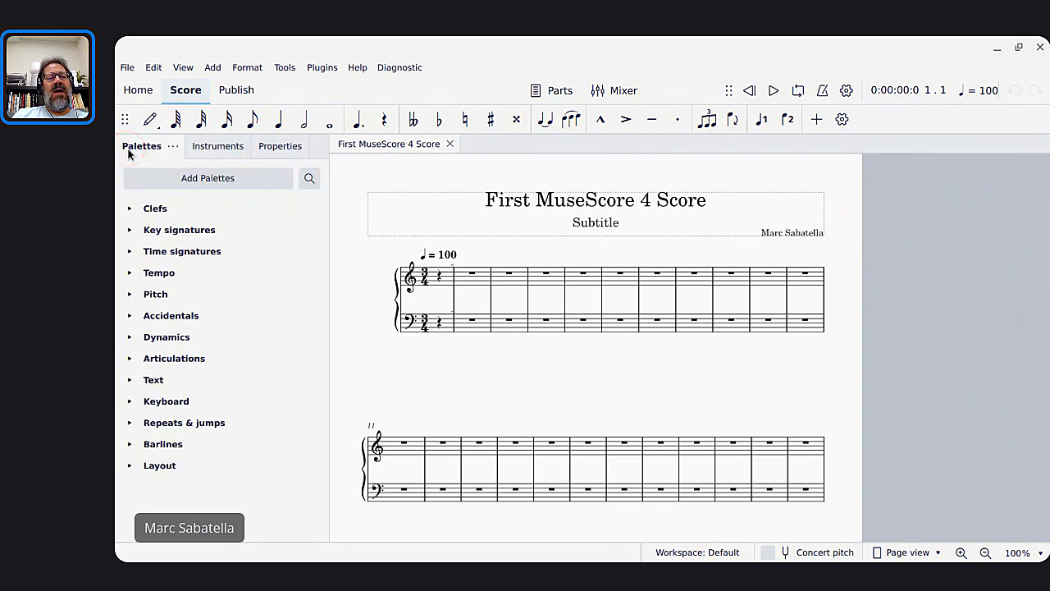
click(275, 151)
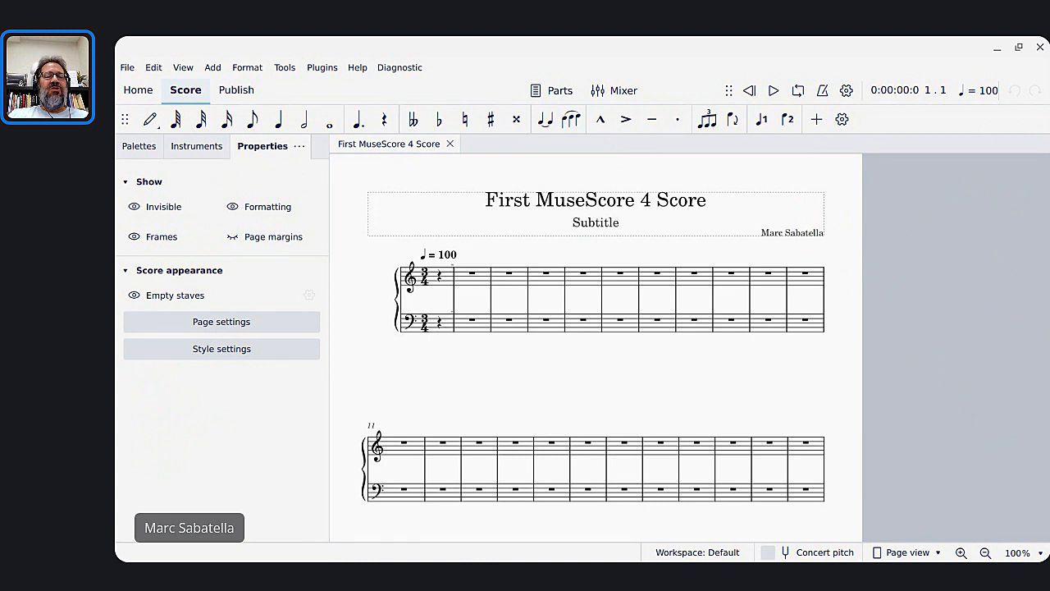
drag(263, 146, 961, 225)
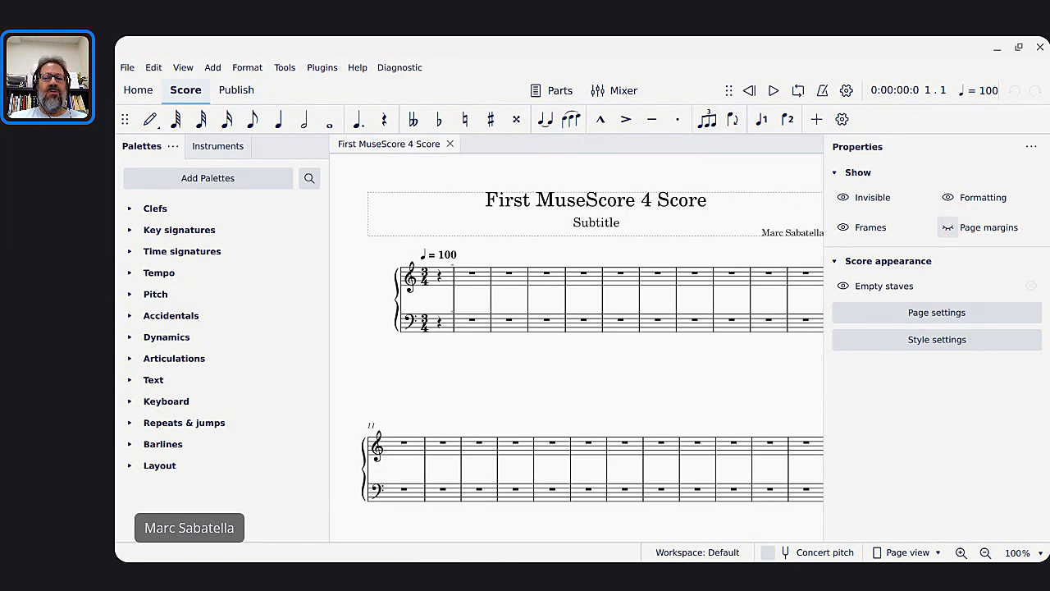
drag(968, 149, 324, 333)
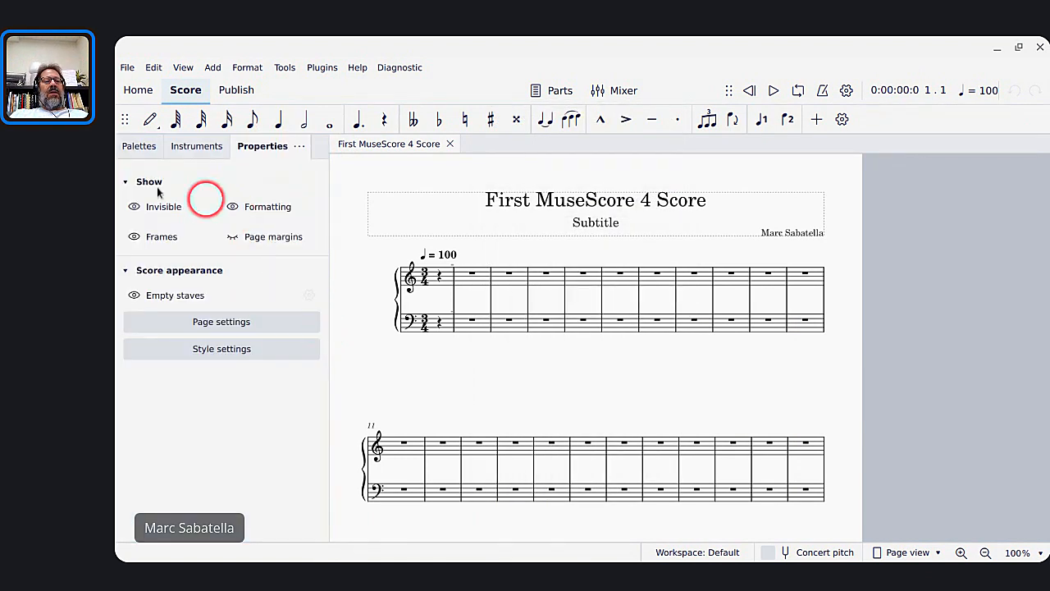
Compare the palettes with the score's properties, finishing on the palettes.
click(133, 147)
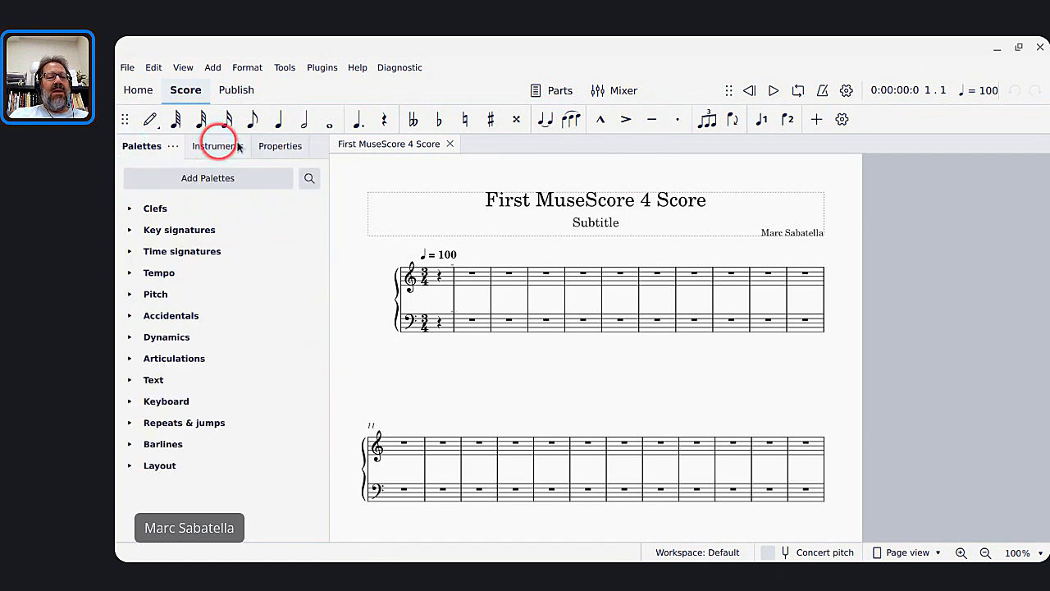
click(279, 146)
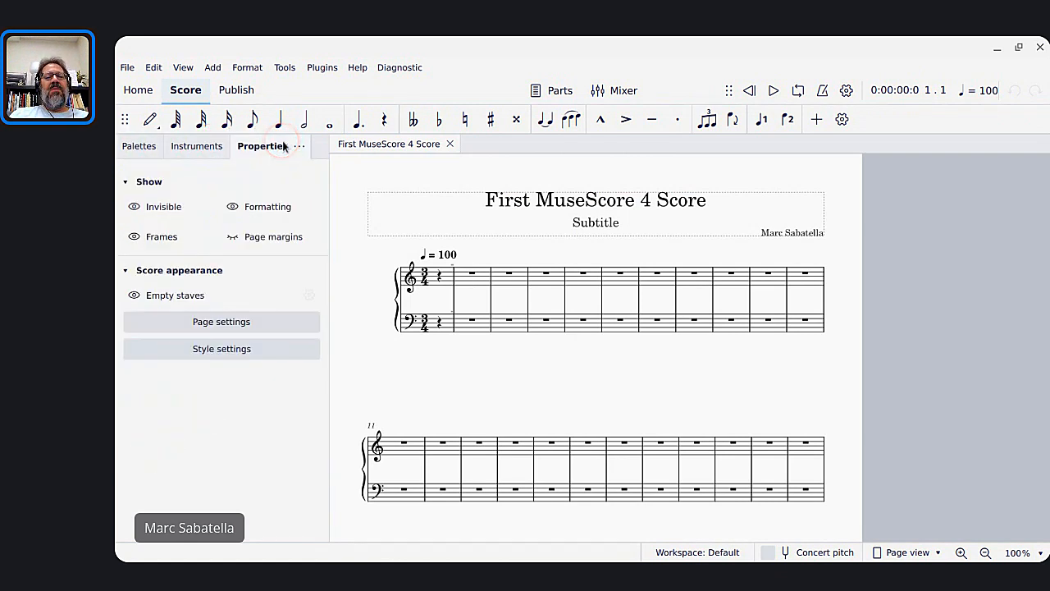
click(139, 147)
click(139, 152)
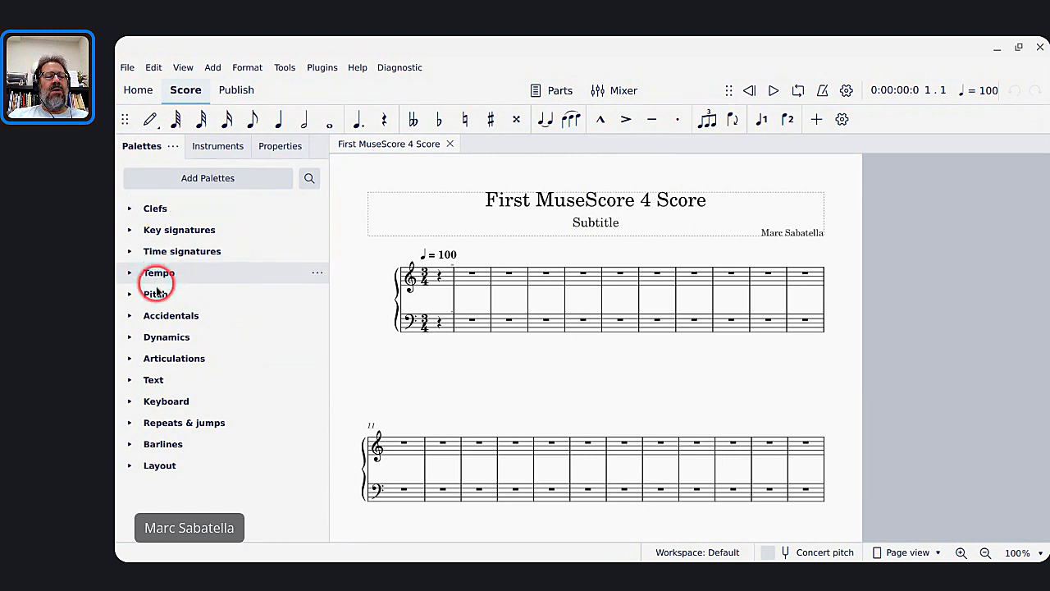
Expand the Pitch palette and look through its additional elements.
click(130, 293)
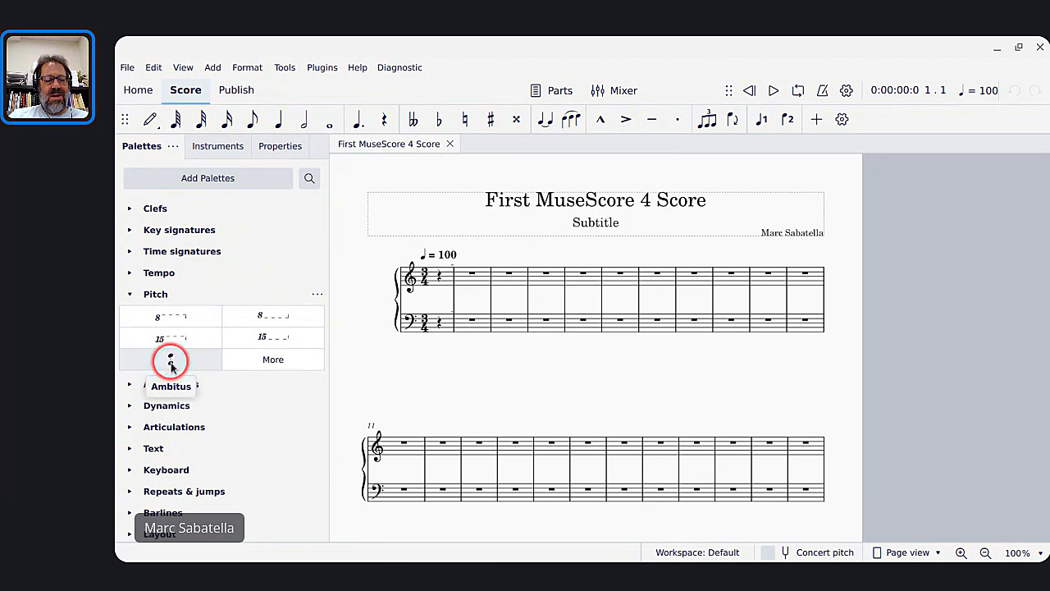
click(271, 363)
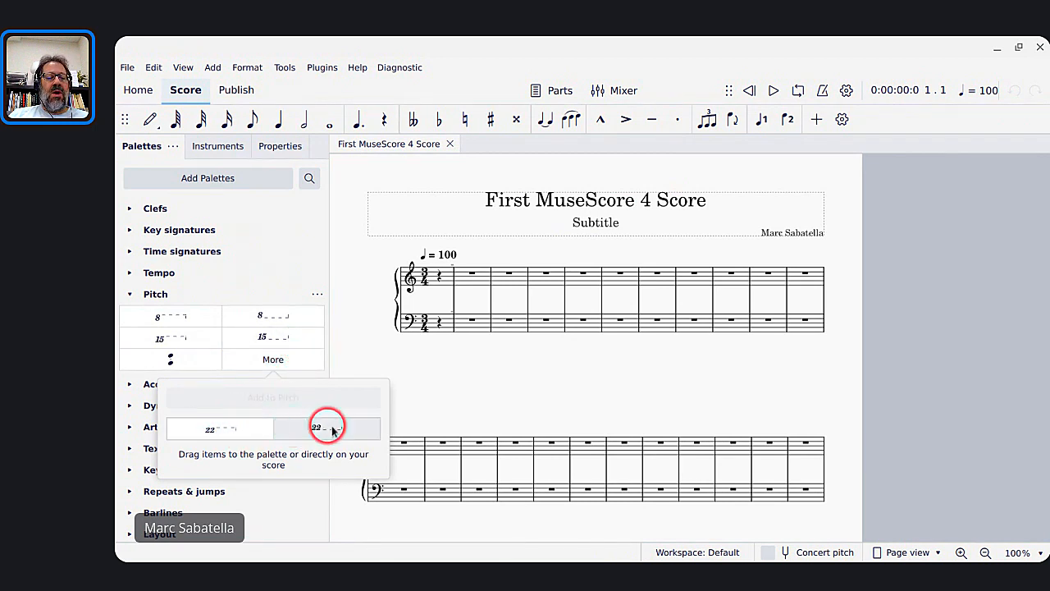
click(360, 322)
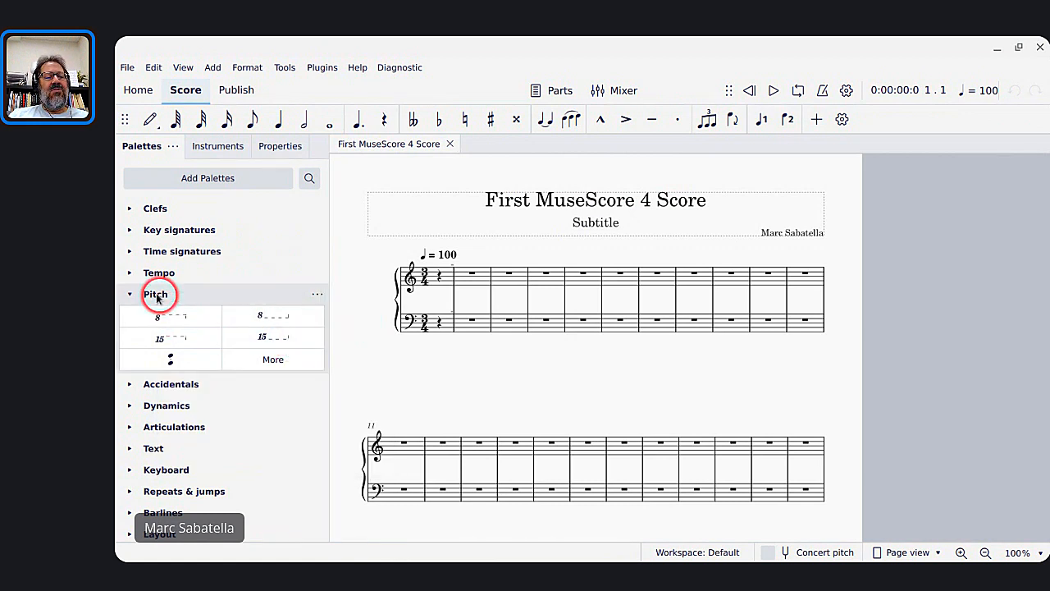
Expand the Keyboard palette and check whether it offers additional elements.
scroll(137, 454, down, 1)
click(131, 467)
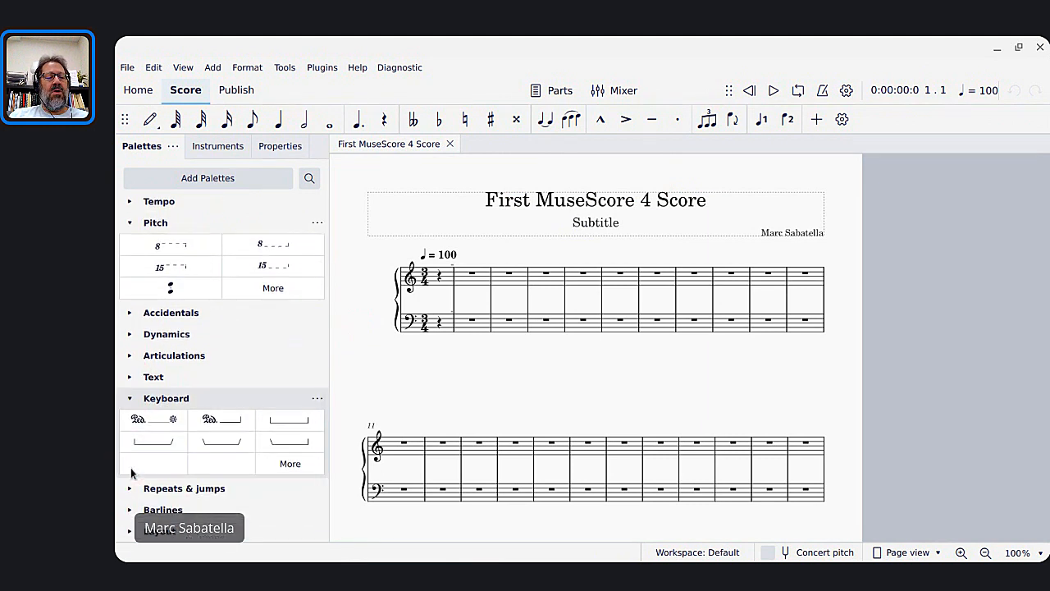
click(287, 464)
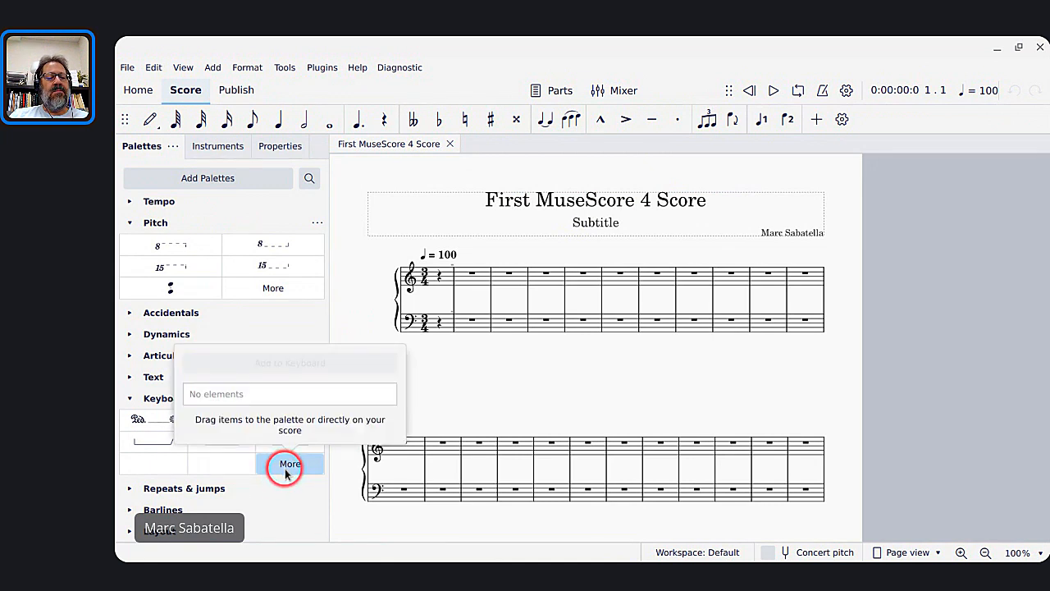
click(287, 464)
Switch to the Community chat window and read the viewers' comments, keeping the palettes visible beside it.
key(alt+Tab)
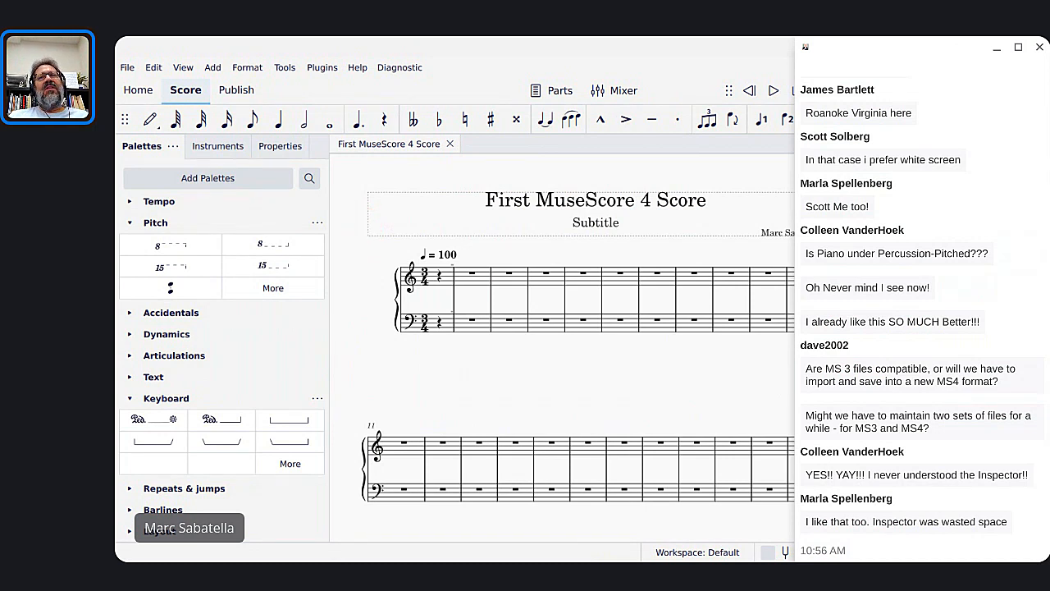
click(177, 246)
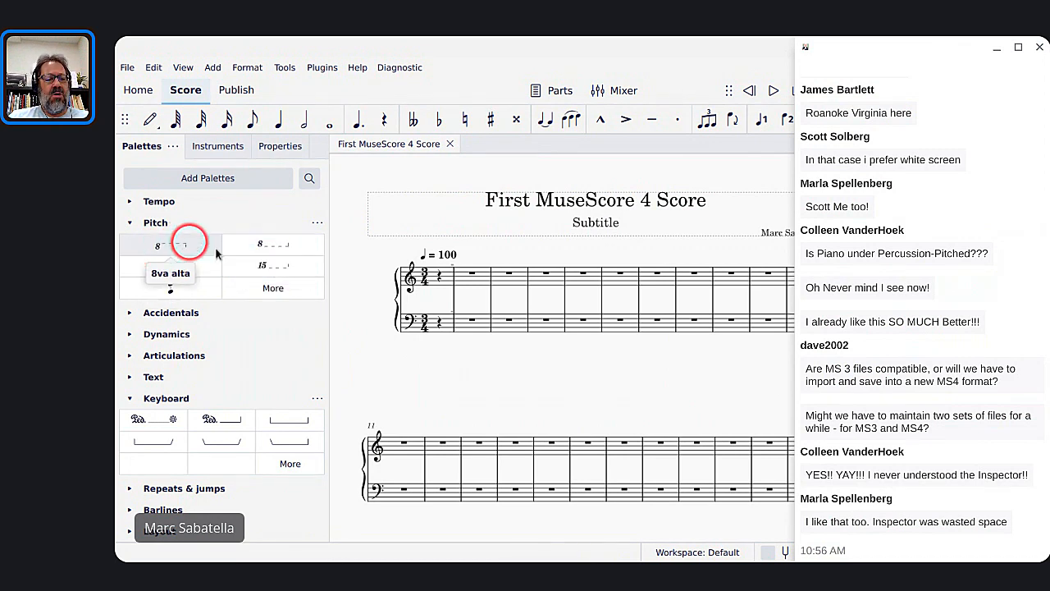
Return to MuseScore and expand the Repeats & jumps and Dynamics palettes to view their contents.
click(129, 488)
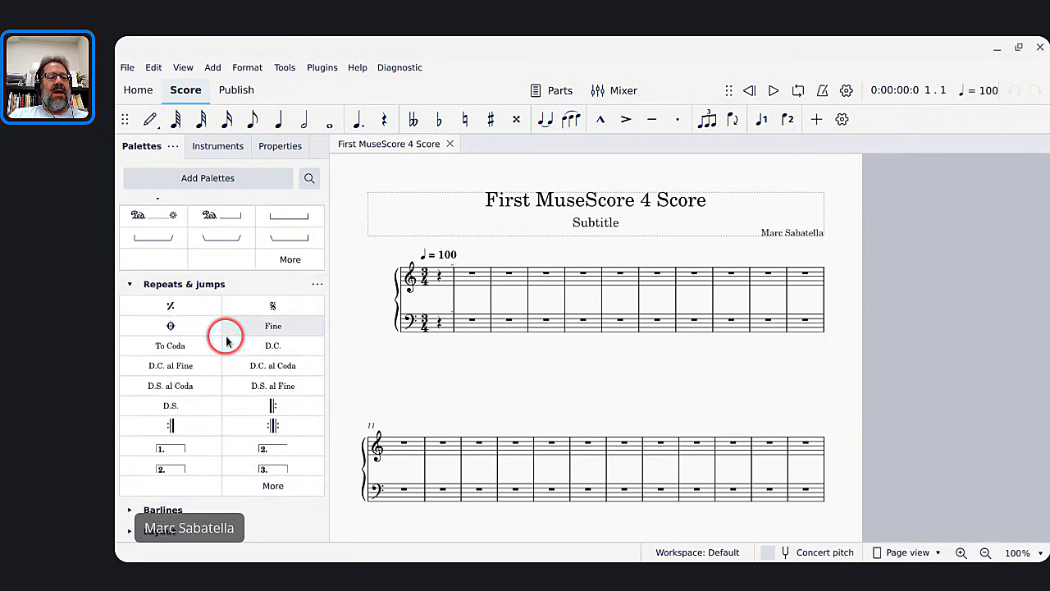
scroll(227, 341, up, 3)
scroll(228, 341, up, 1)
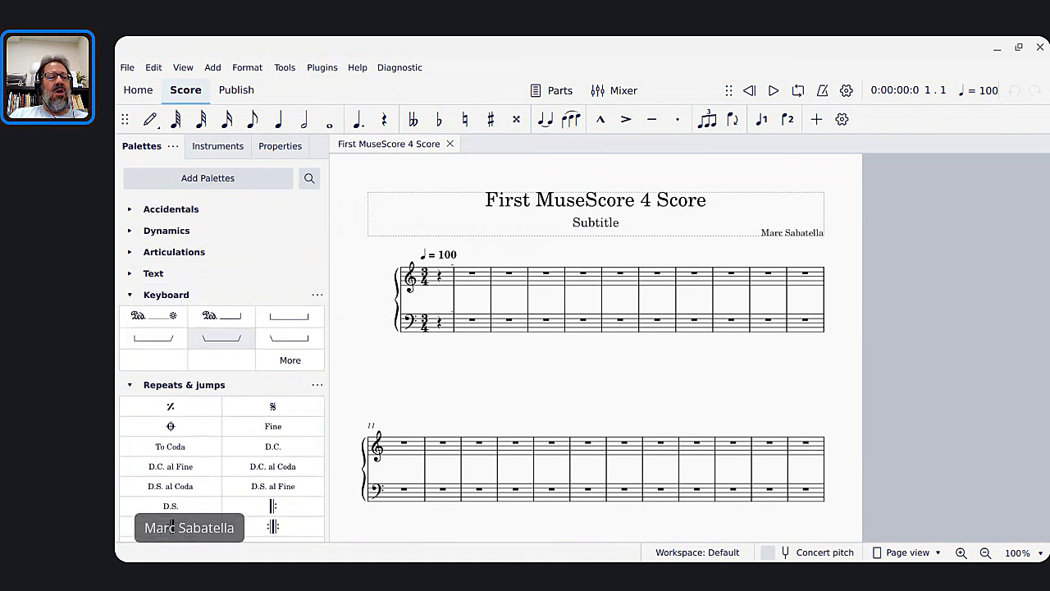
click(129, 232)
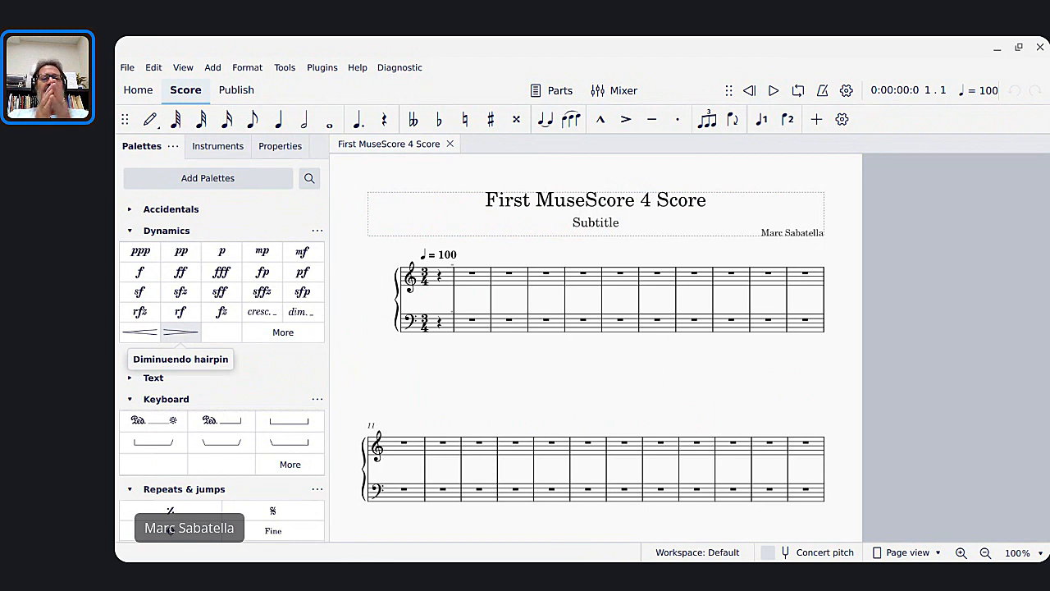
key(alt)
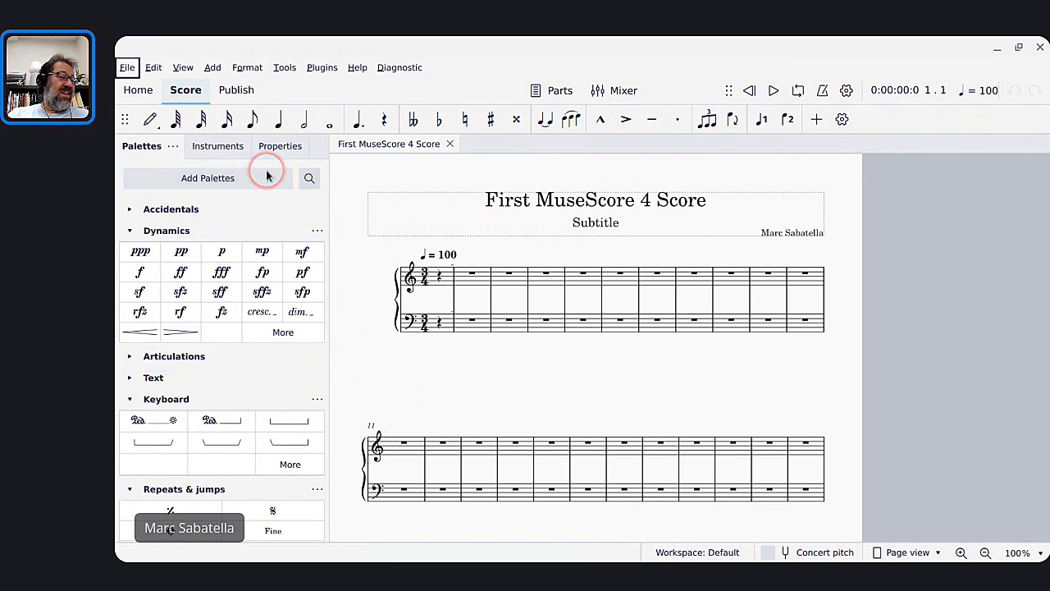
Open the list of additional palettes and browse the available ones.
click(208, 178)
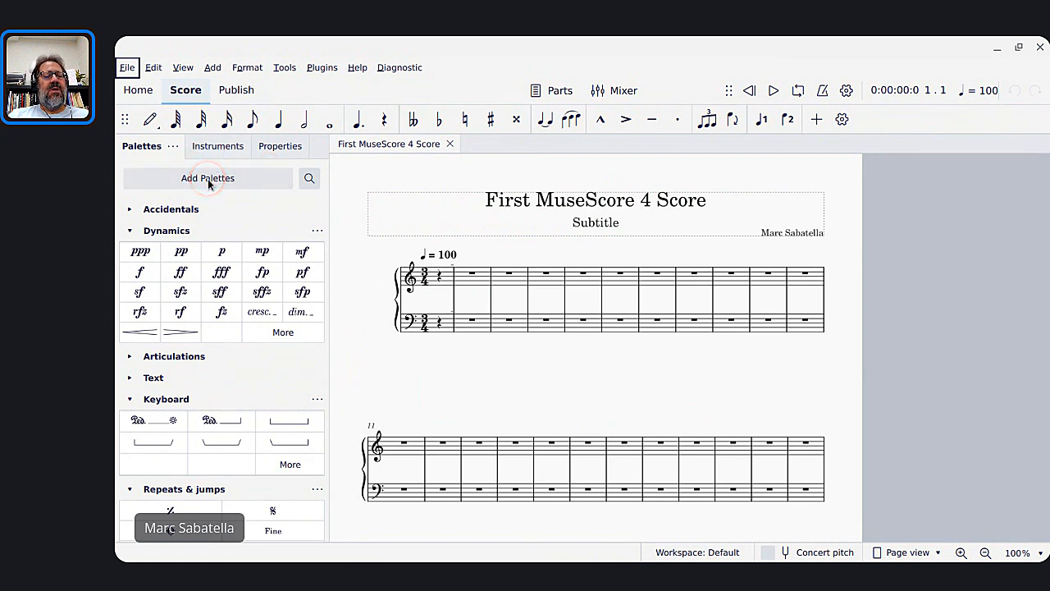
click(153, 442)
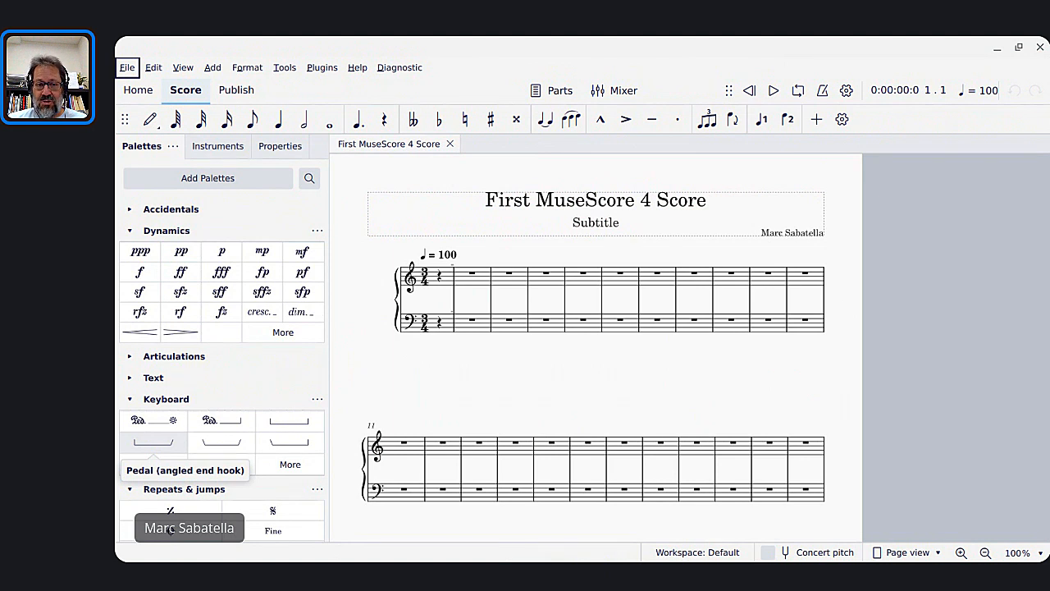
click(187, 178)
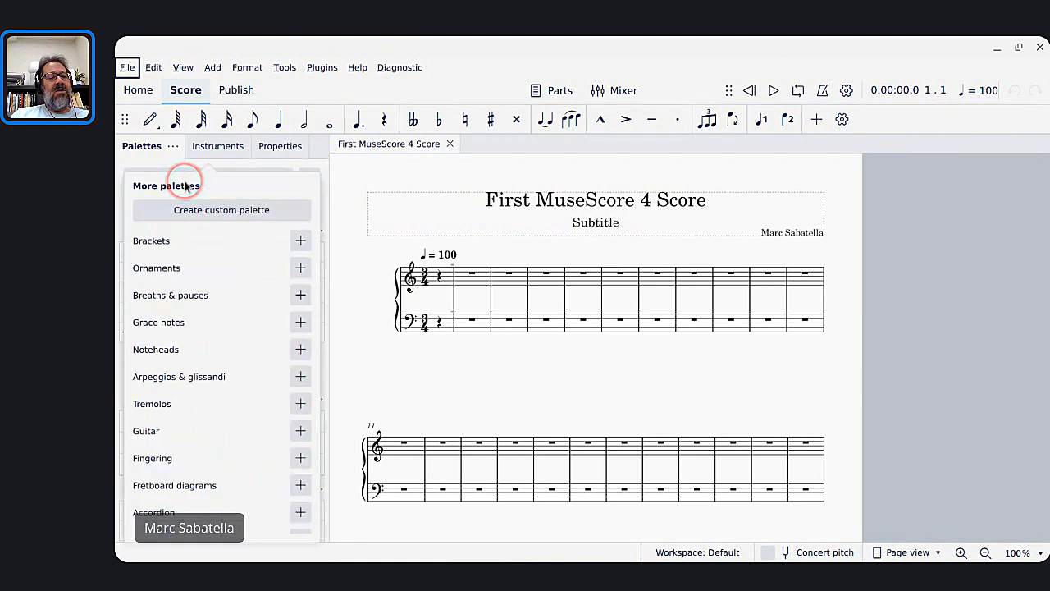
scroll(144, 378, down, 2)
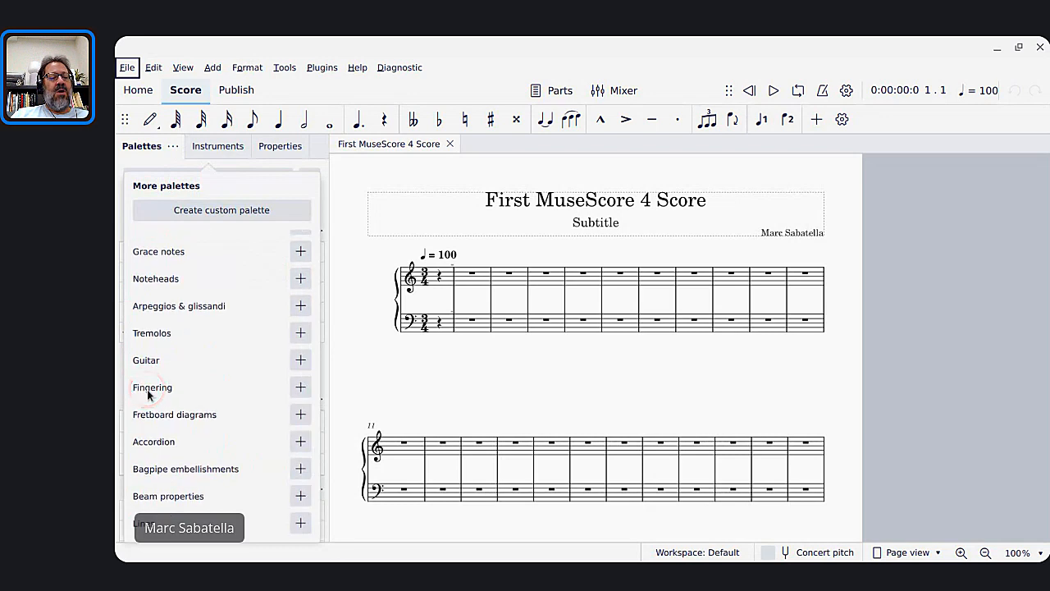
scroll(142, 365, up, 2)
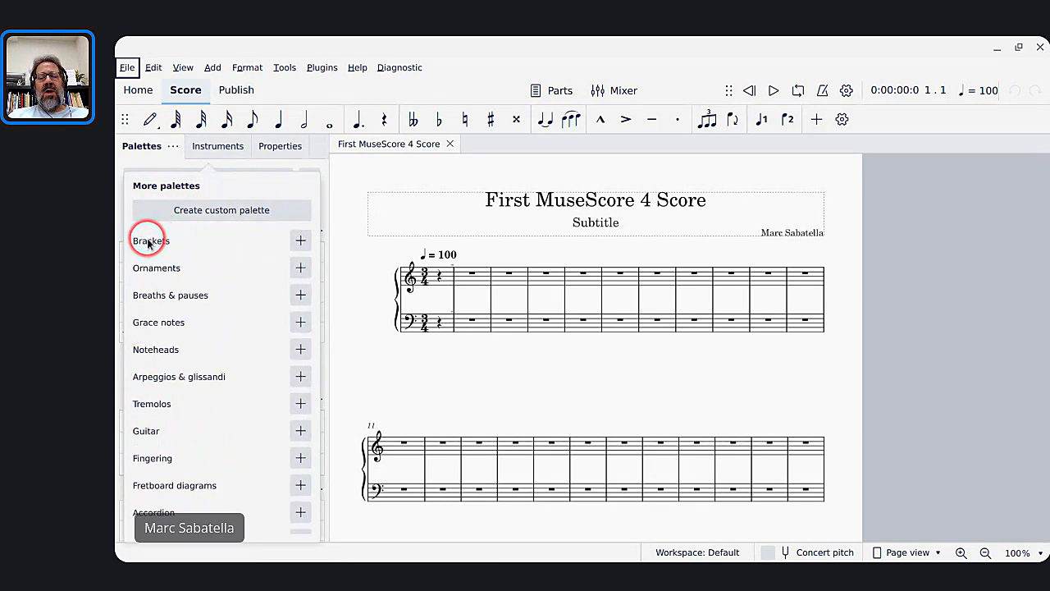
Switch to the Community chat window to read the new viewer messages, and bring MuseScore back in front.
key(alt+Tab)
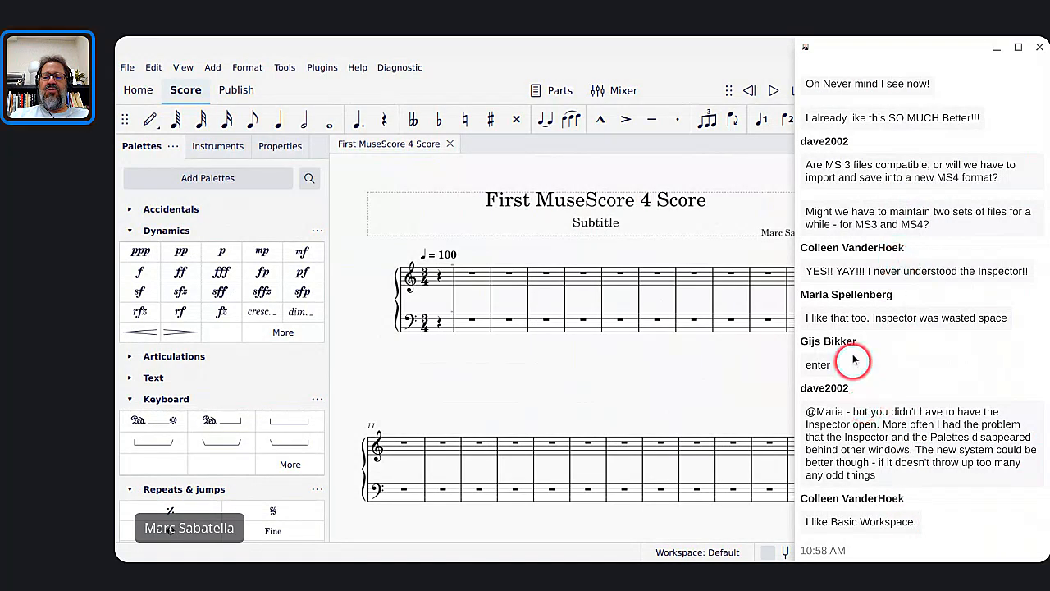
click(778, 338)
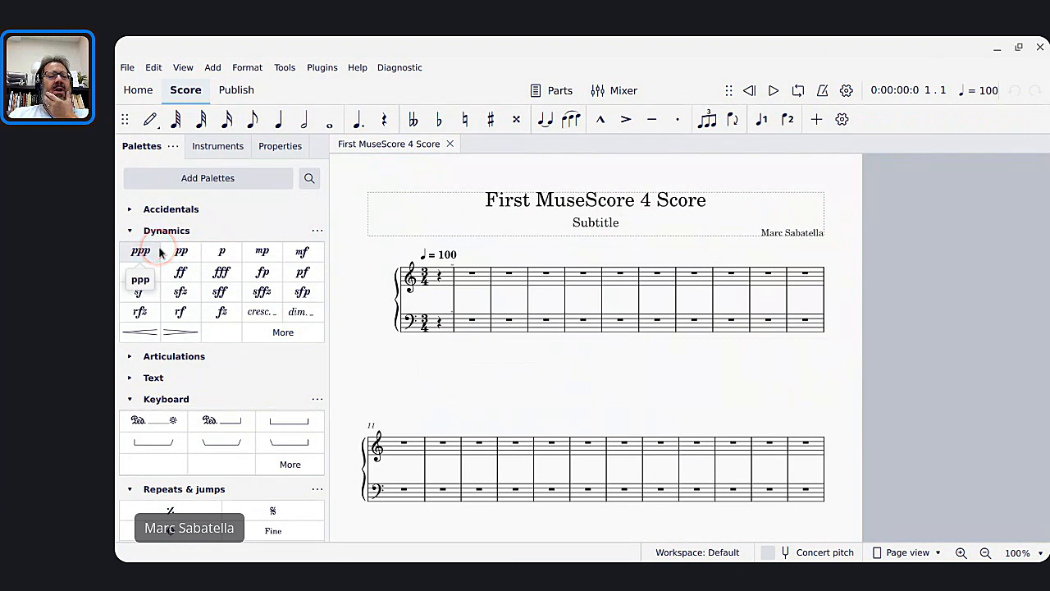
Add the Ornaments, Breaths & pauses, and Grace notes palettes from the list of more palettes.
click(177, 186)
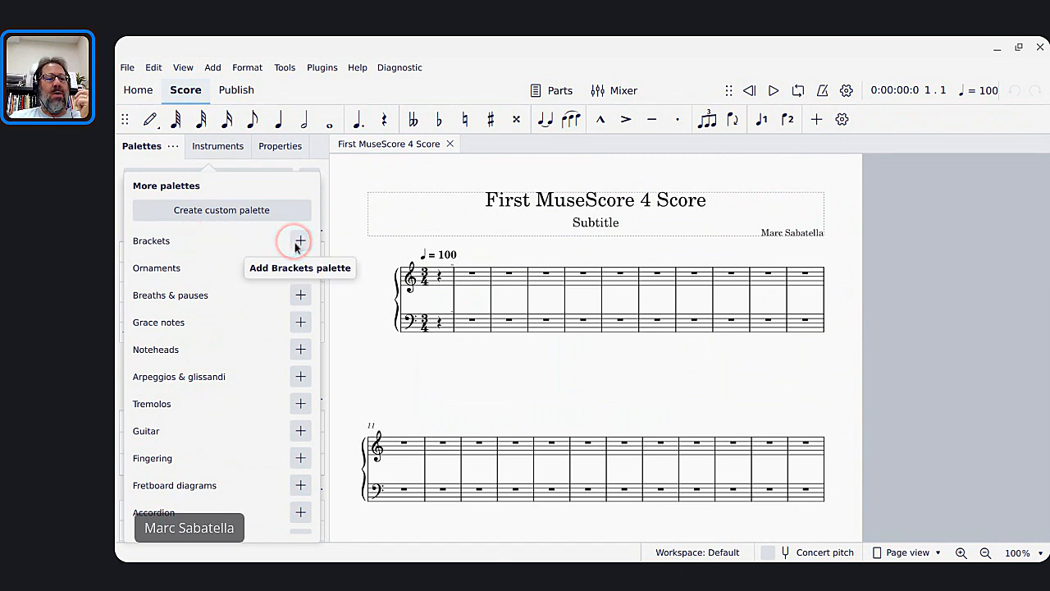
click(297, 270)
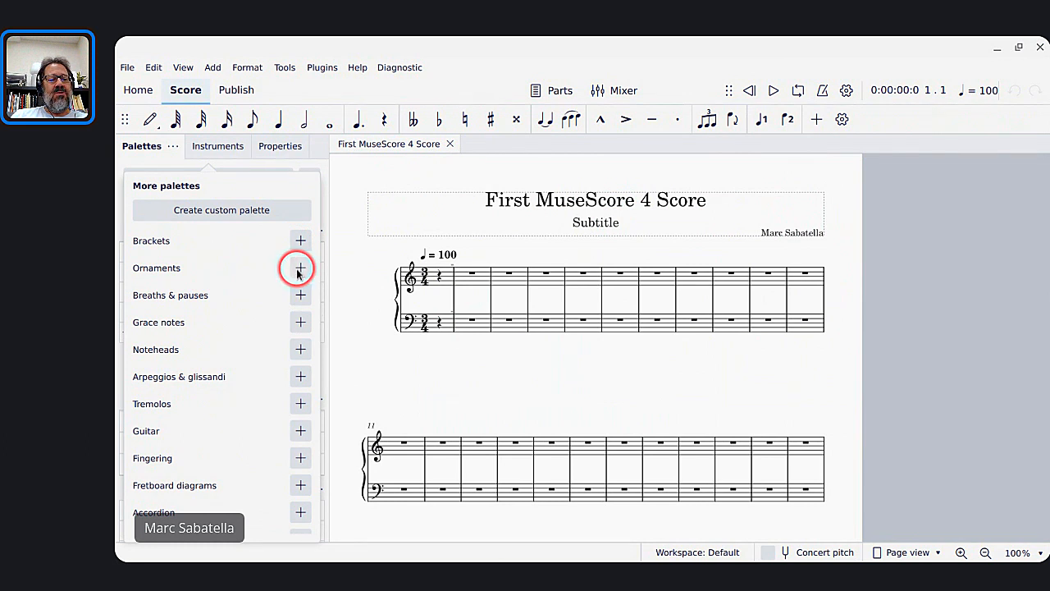
click(297, 295)
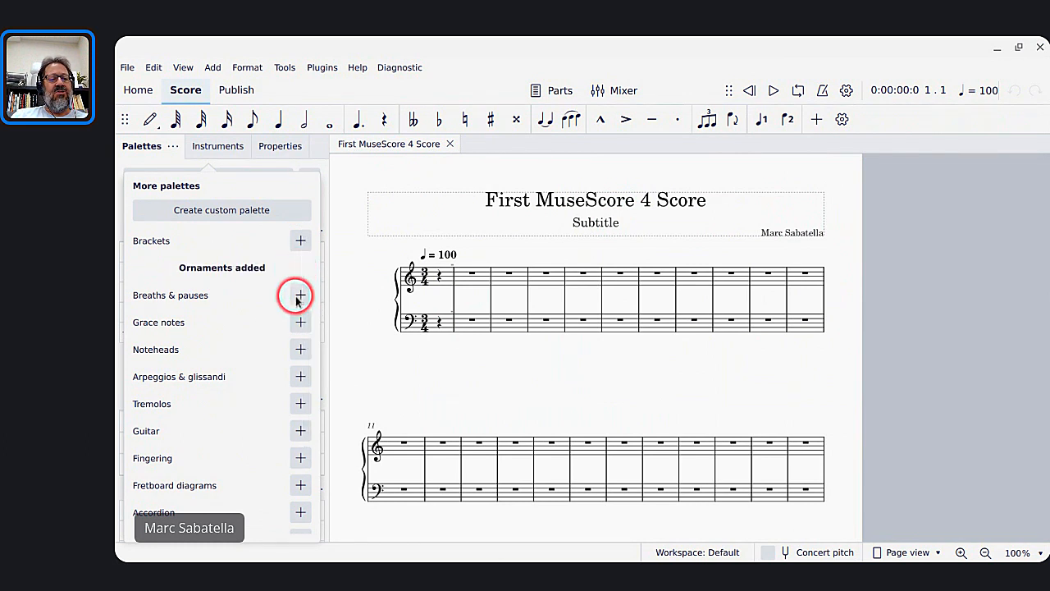
click(301, 327)
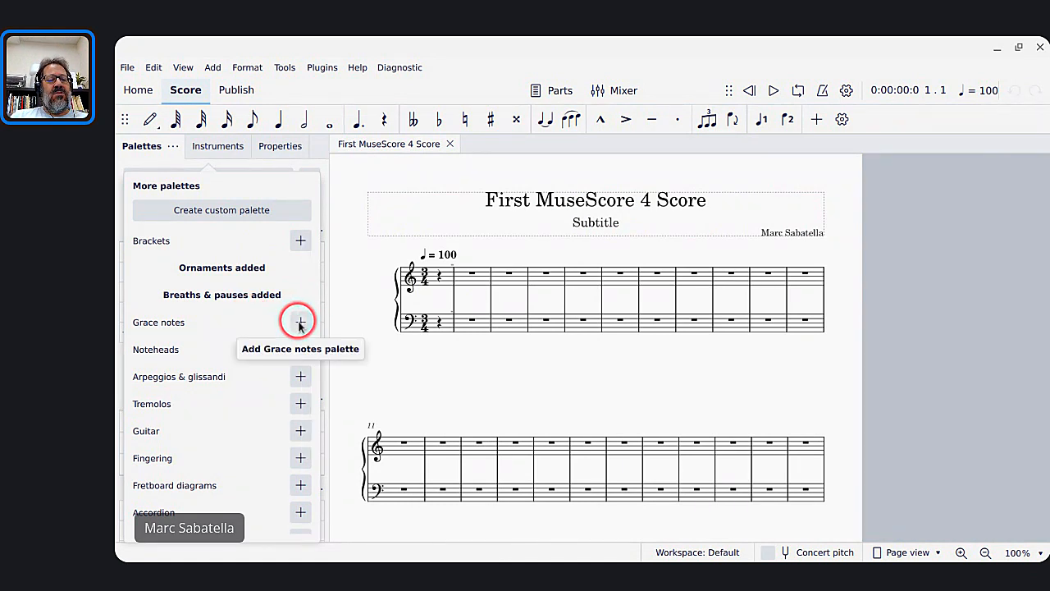
click(300, 323)
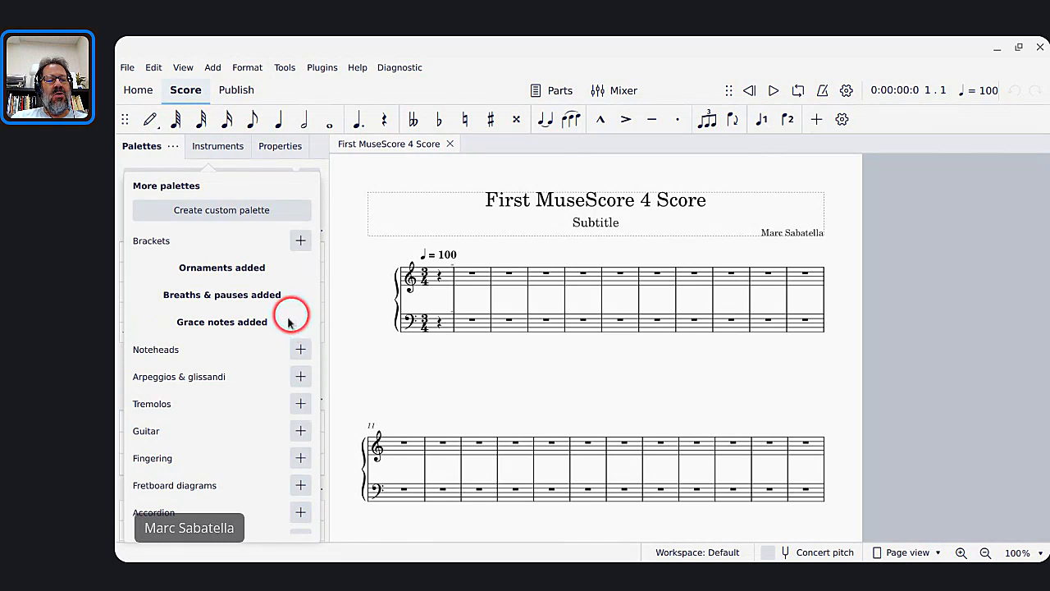
Add the Arpeggios & glissandi, Tremolos, and Guitar palettes to the workspace.
scroll(278, 320, down, 2)
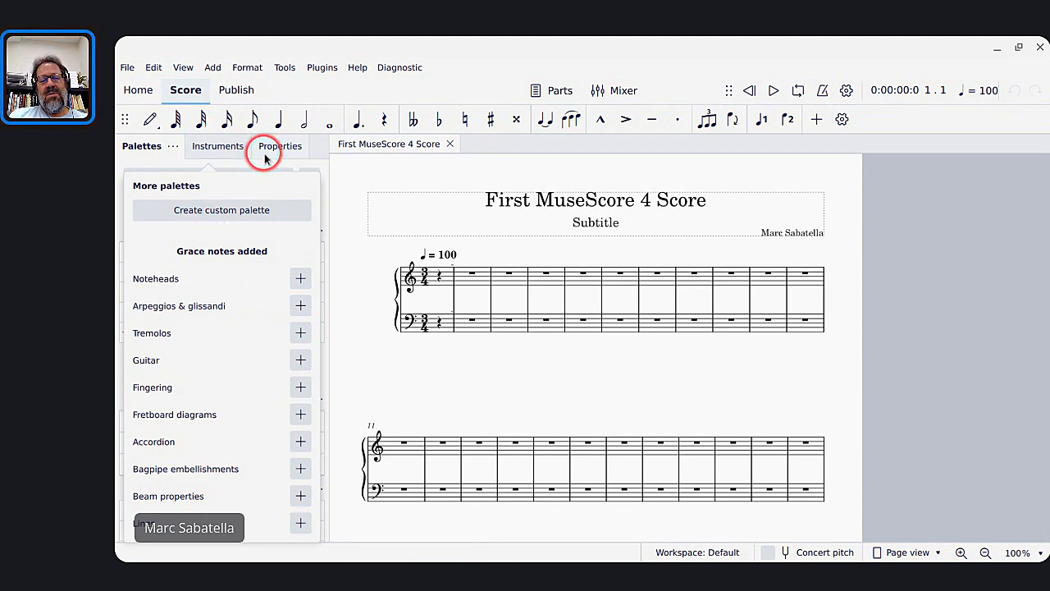
click(300, 305)
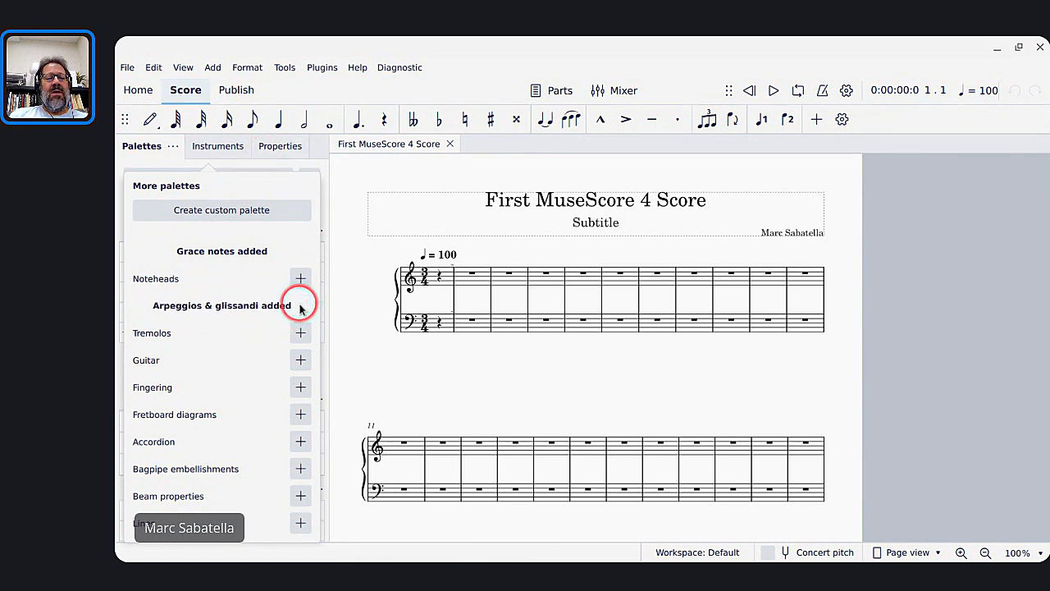
click(300, 333)
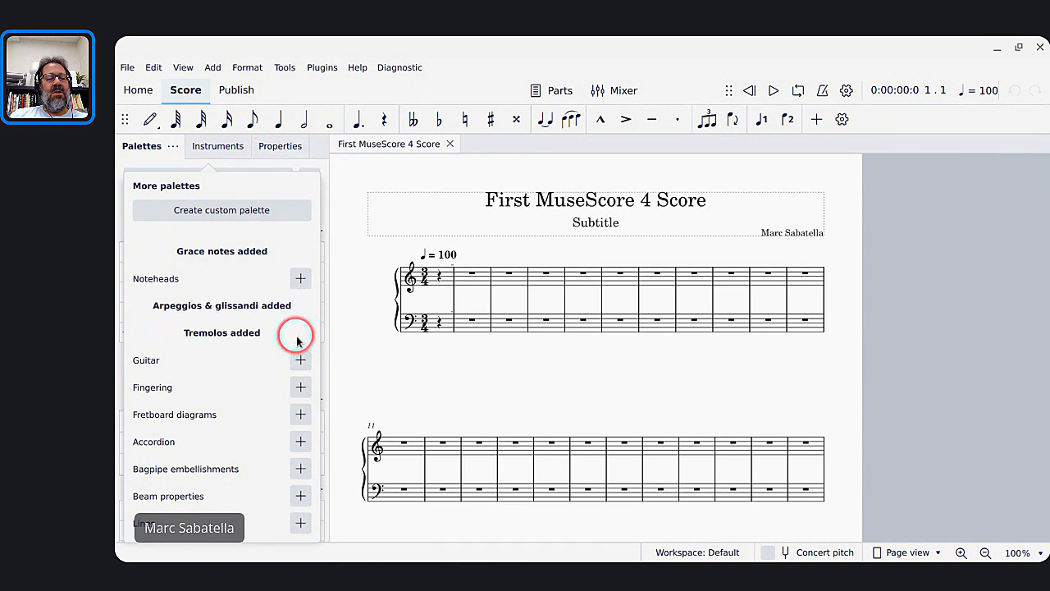
click(301, 361)
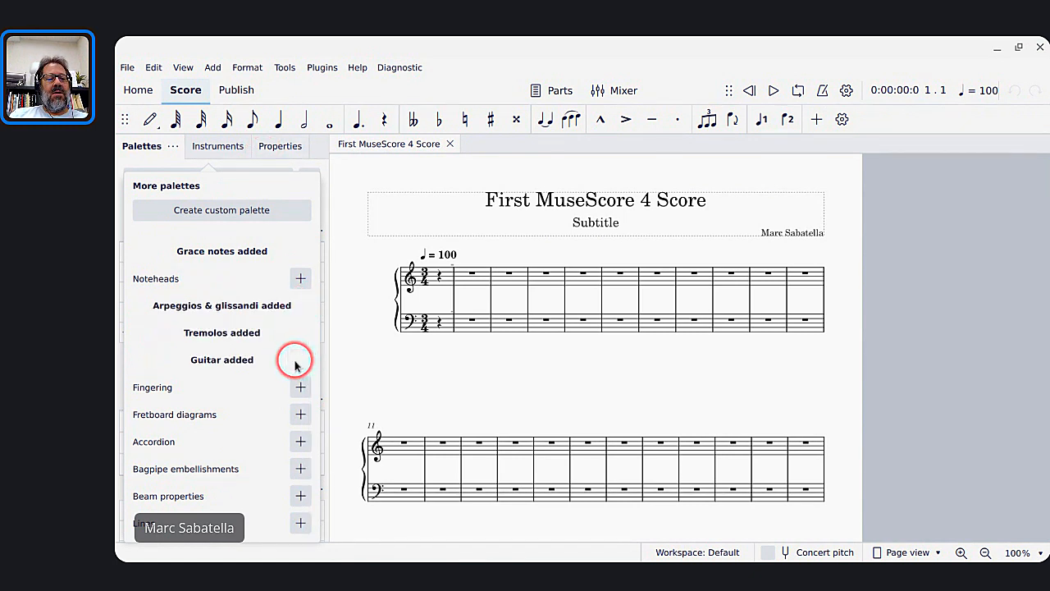
Add the Fingering palette from the list of more palettes and close the list.
click(300, 386)
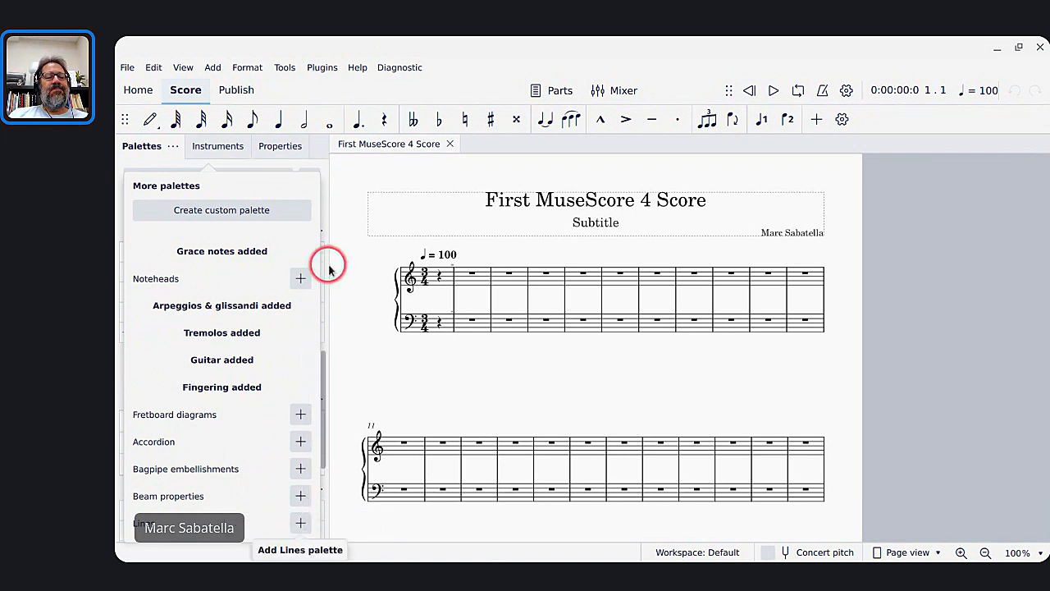
scroll(366, 301, up, 5)
scroll(228, 345, up, 2)
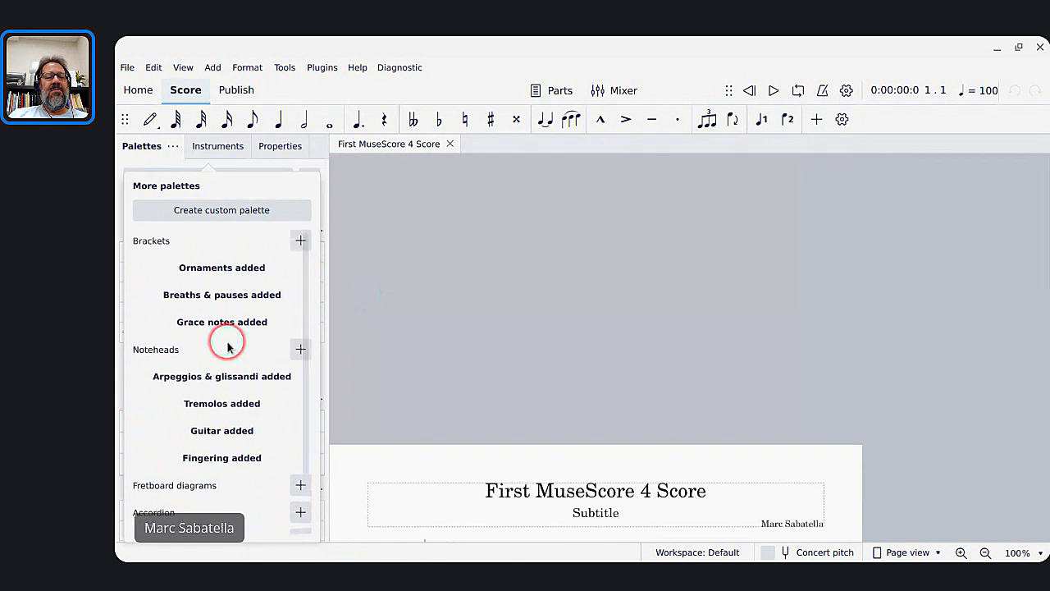
click(370, 188)
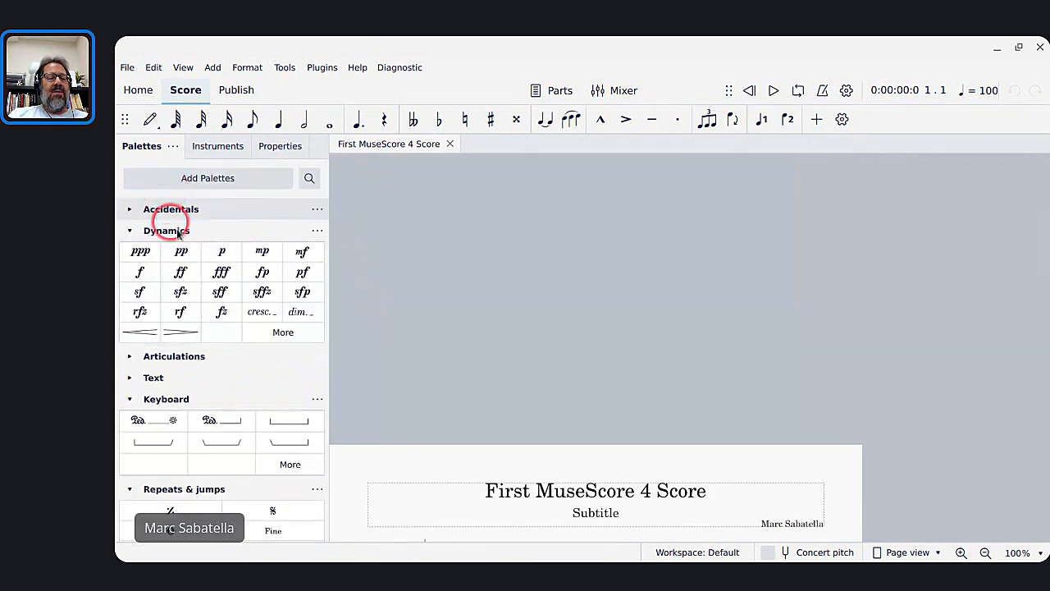
Browse the palette list to examine the newly added palettes, and bring the score's first page back into view.
scroll(246, 335, down, 4)
scroll(246, 337, up, 5)
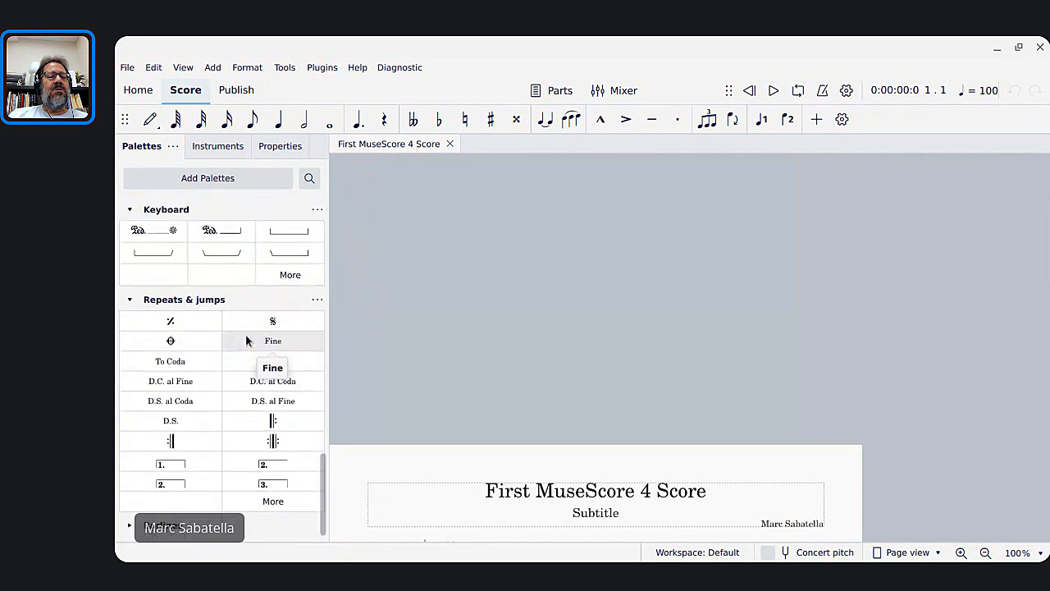
scroll(254, 386, up, 10)
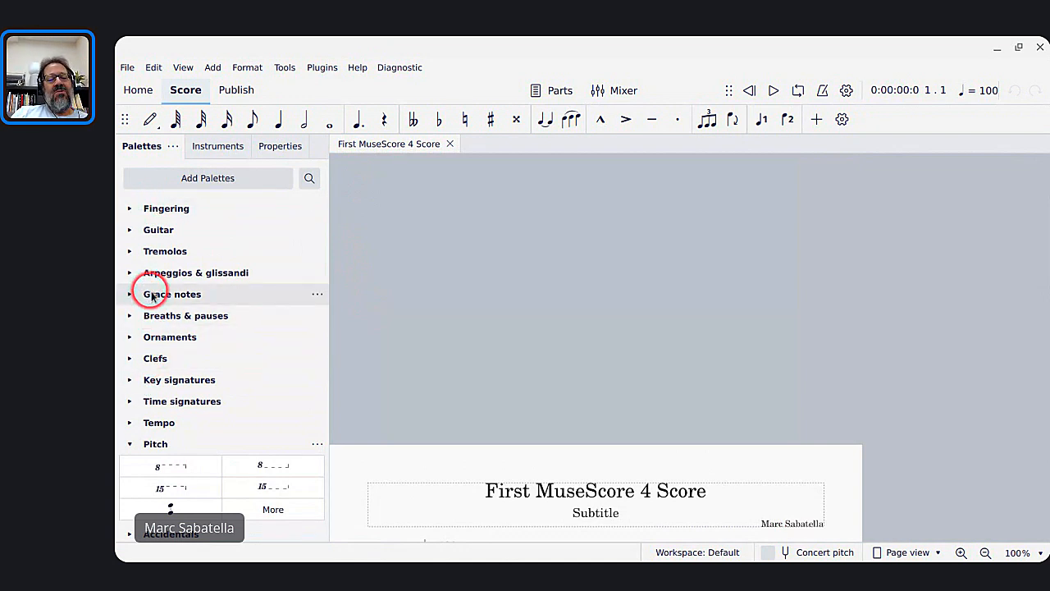
drag(351, 483, 424, 197)
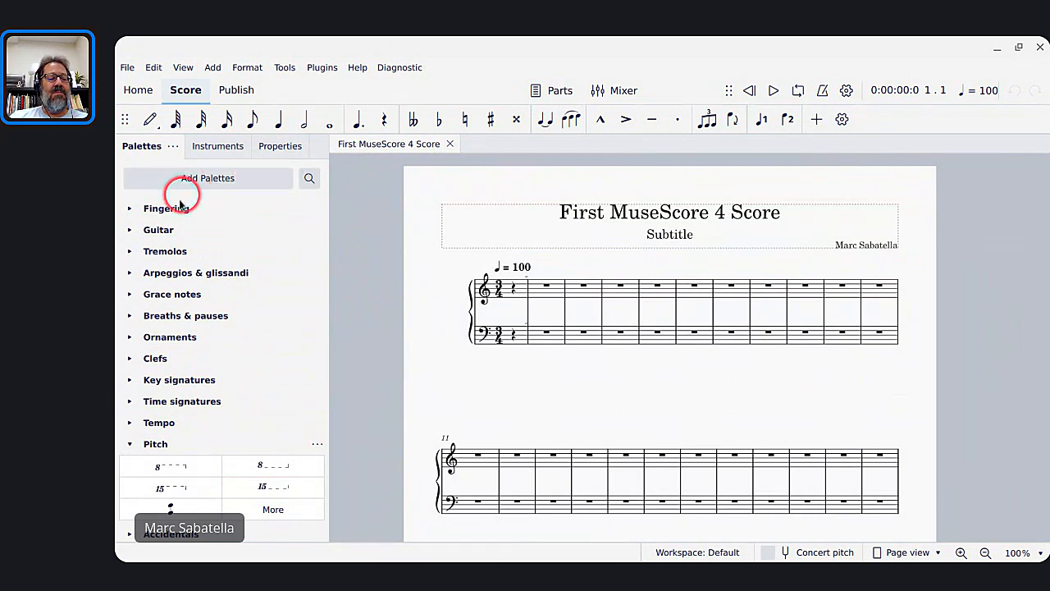
scroll(170, 212, down, 1)
scroll(168, 213, down, 10)
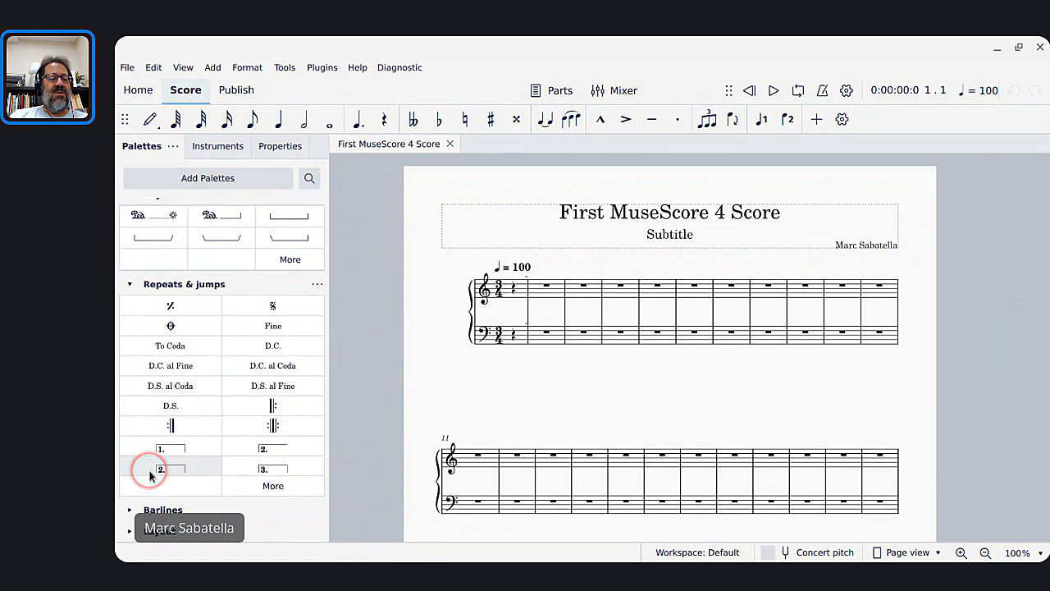
scroll(150, 484, up, 6)
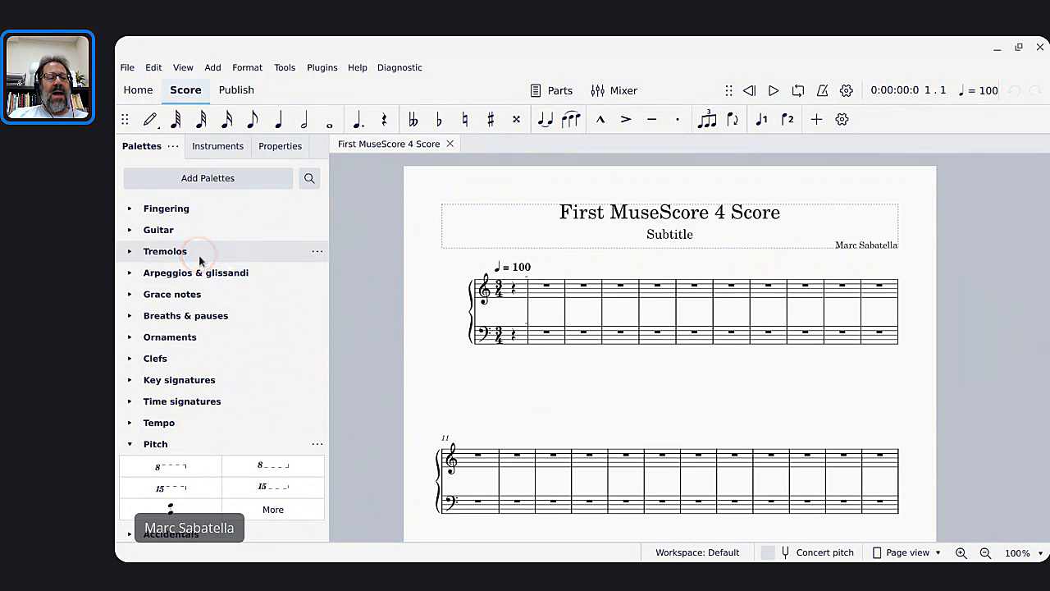
scroll(199, 261, down, 6)
scroll(223, 370, up, 6)
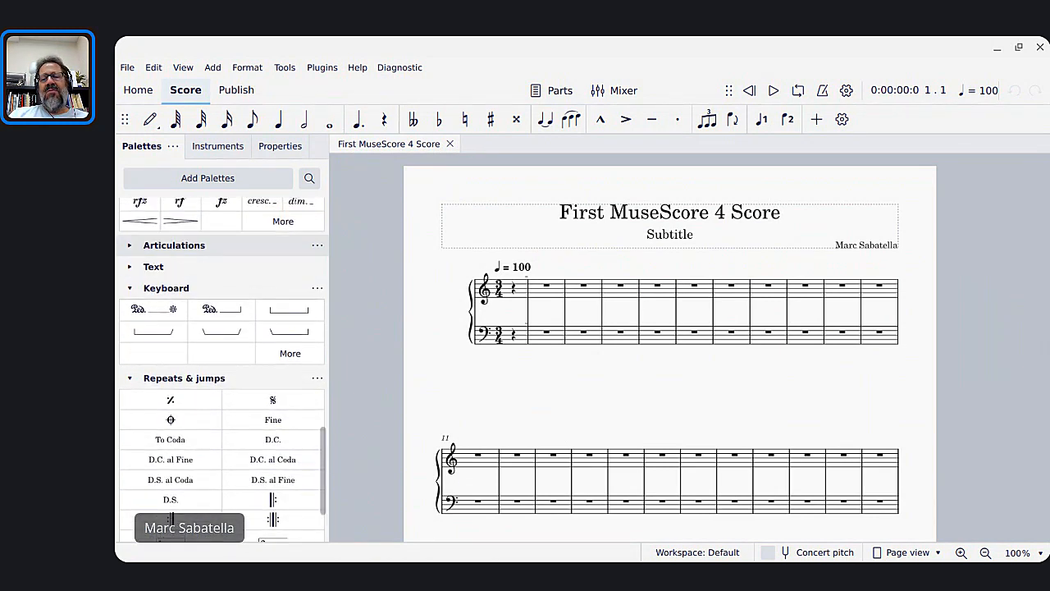
scroll(221, 328, up, 2)
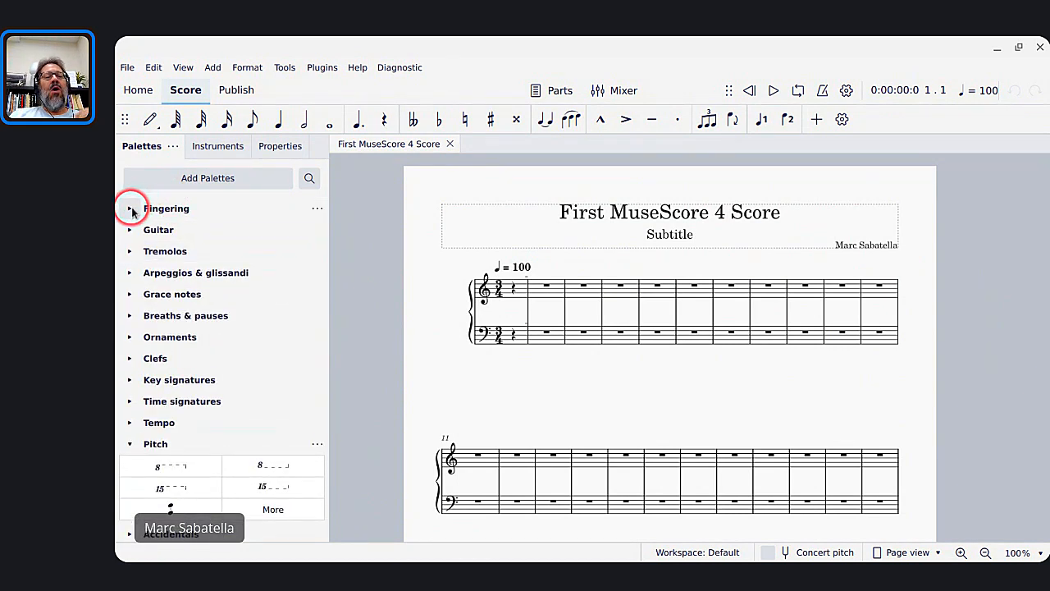
Set the palettes to open only one at a time, and collapse all palettes.
click(173, 148)
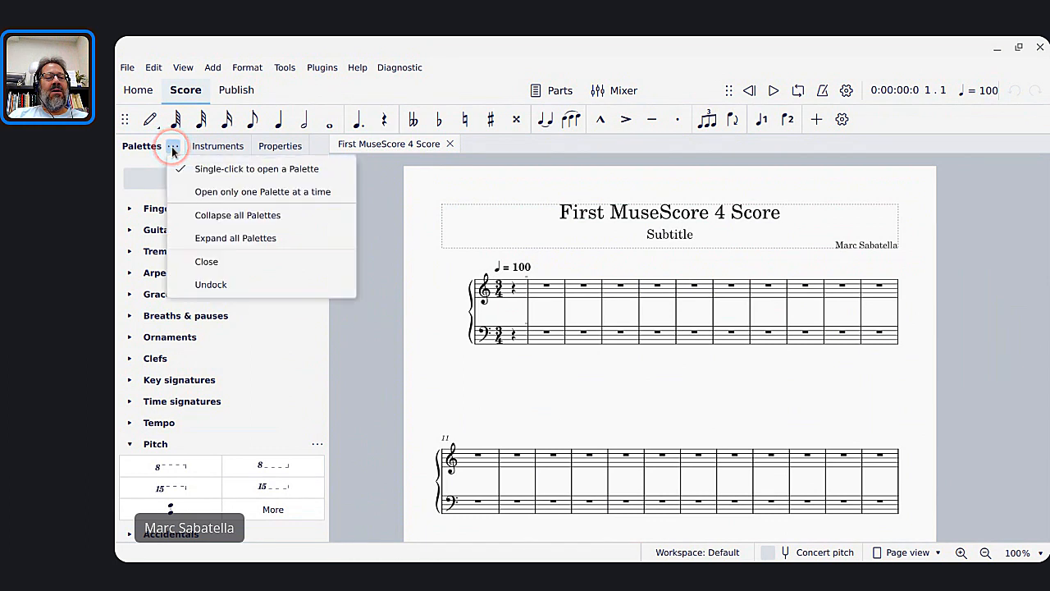
click(204, 193)
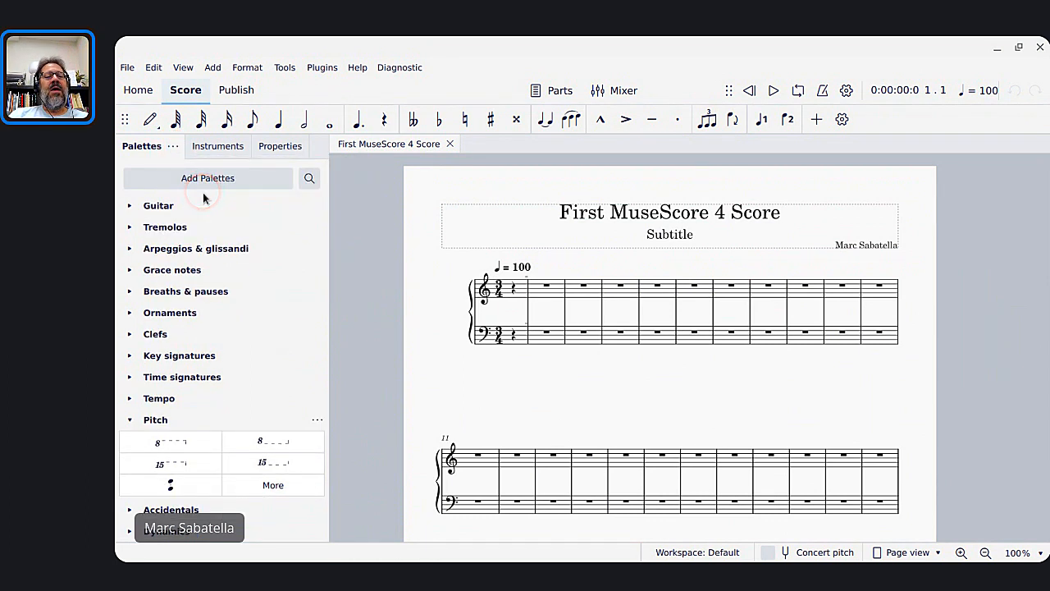
click(172, 146)
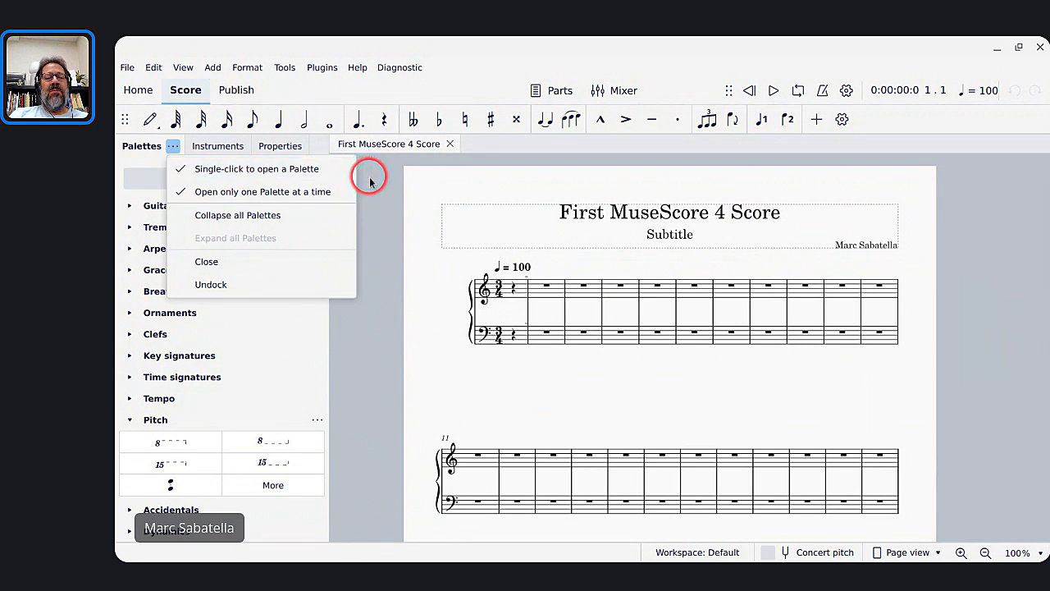
click(238, 215)
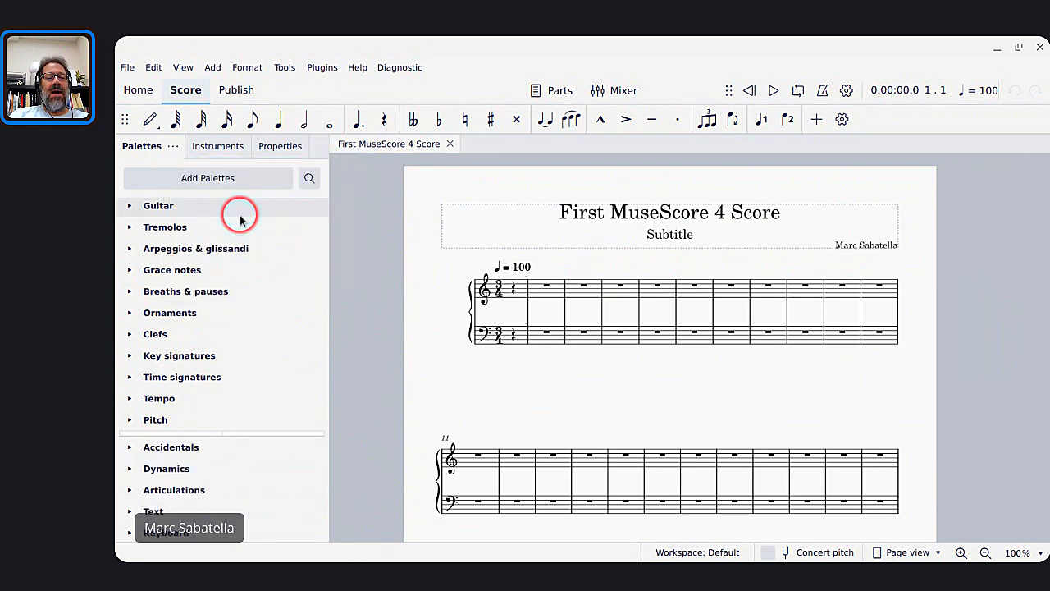
Expand the Grace notes, Clefs, Tremolos, Grace notes, and Clefs palettes in turn to check the single-open behavior.
click(128, 271)
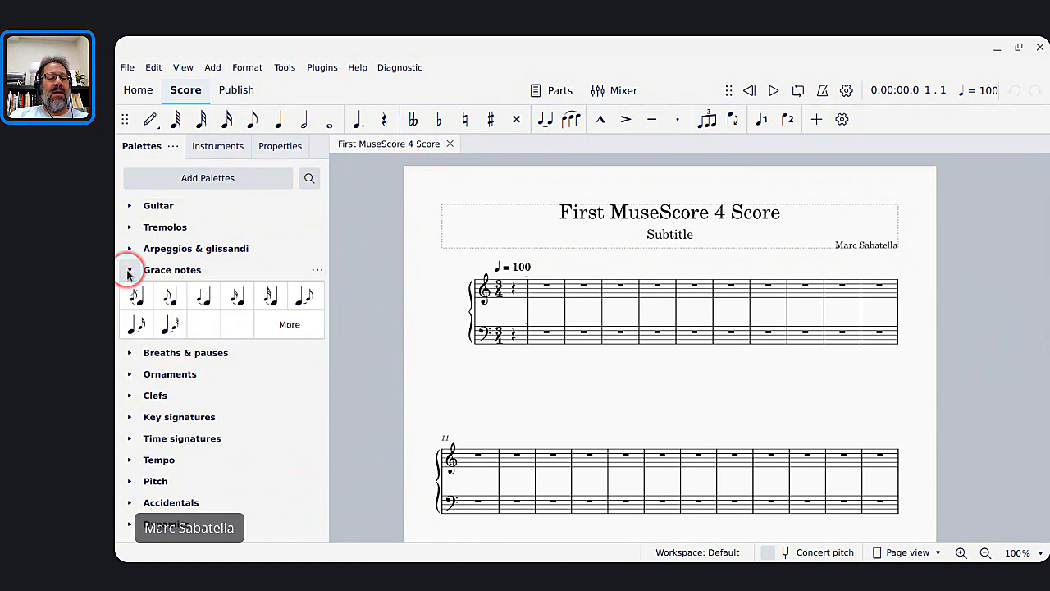
click(129, 396)
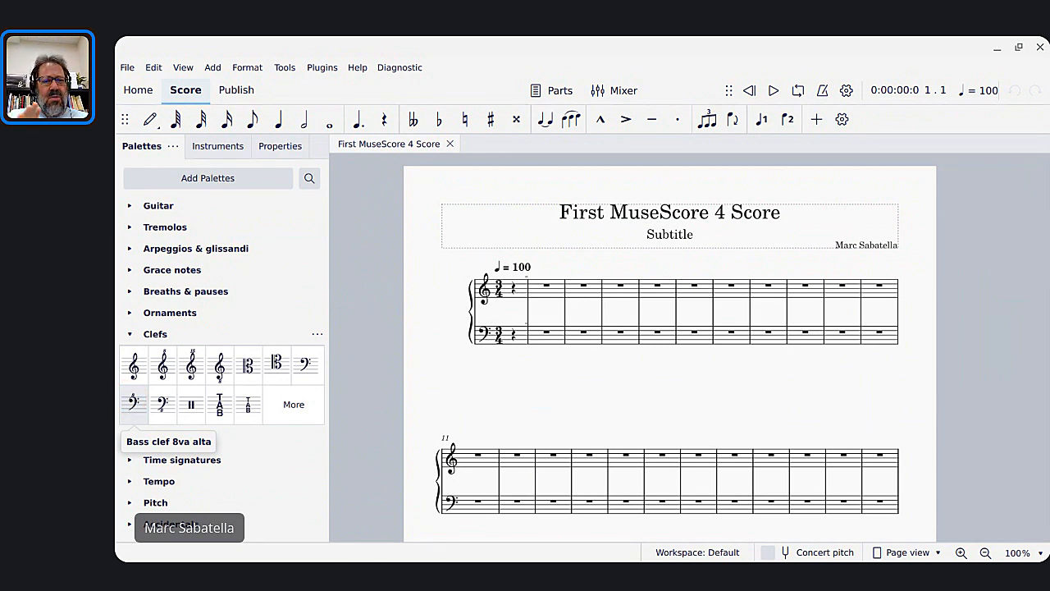
click(168, 229)
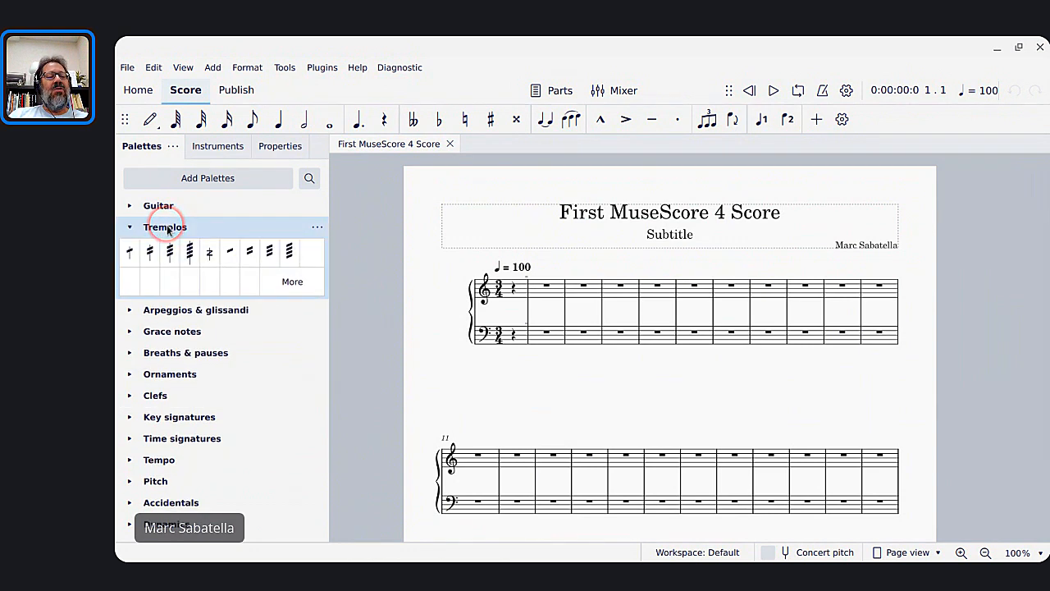
click(180, 342)
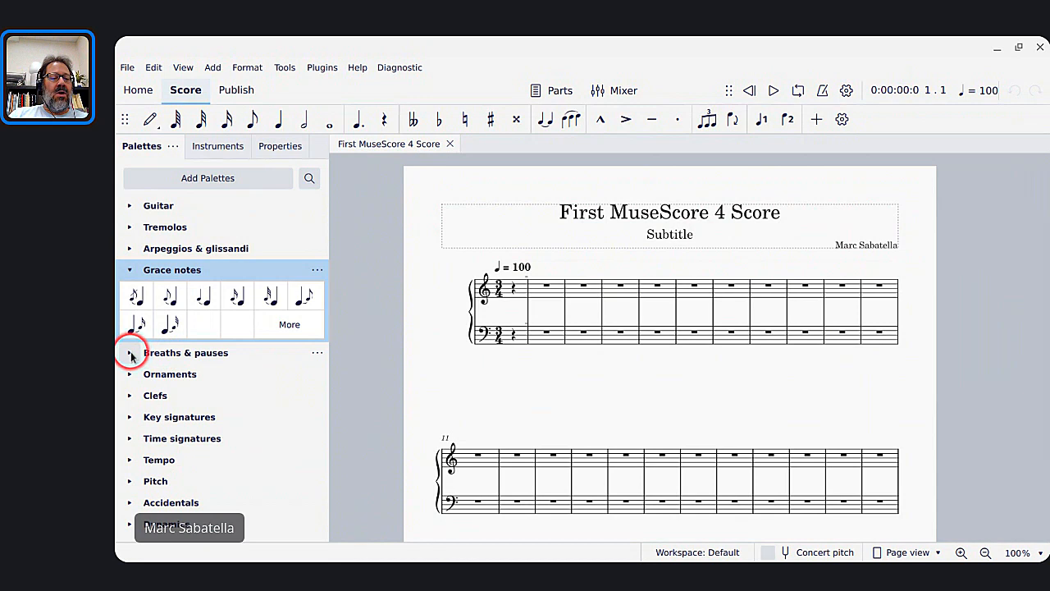
click(181, 395)
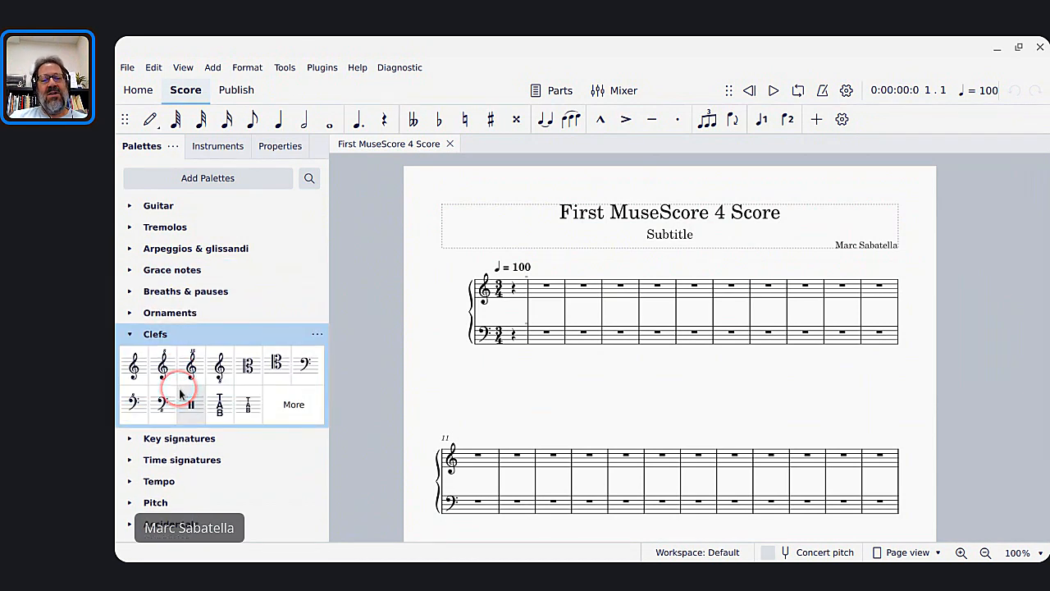
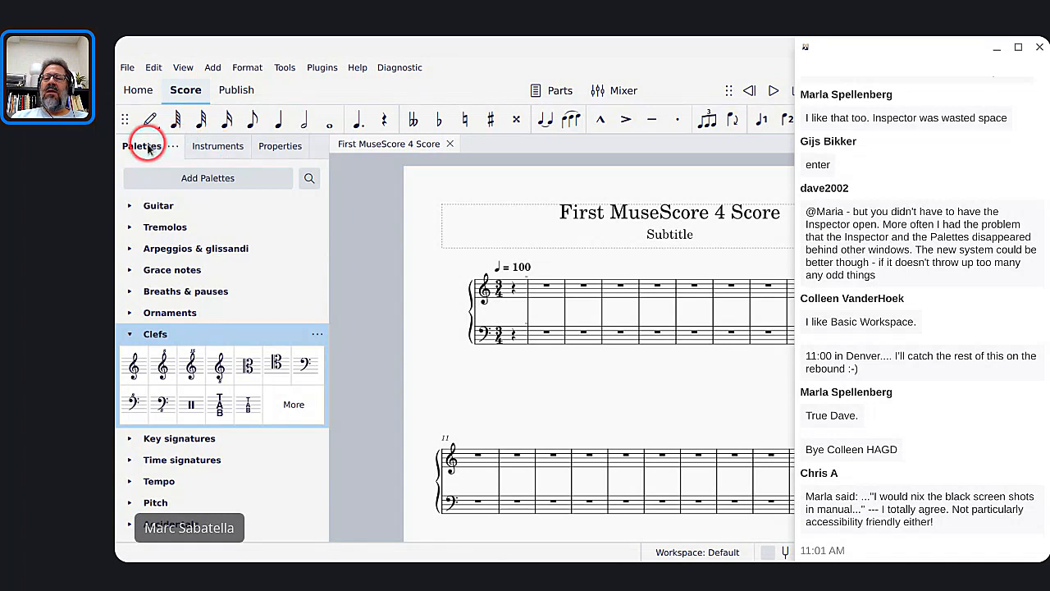
Dock the Palettes panel in its own column beside Instruments, and undock it to float over the score.
drag(147, 148, 544, 290)
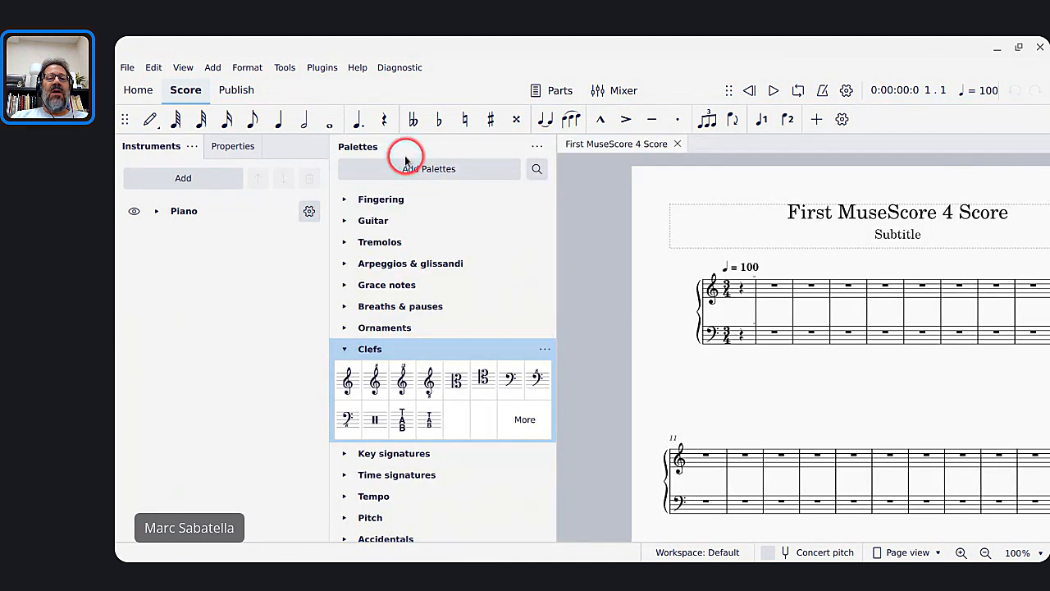
drag(413, 148, 555, 203)
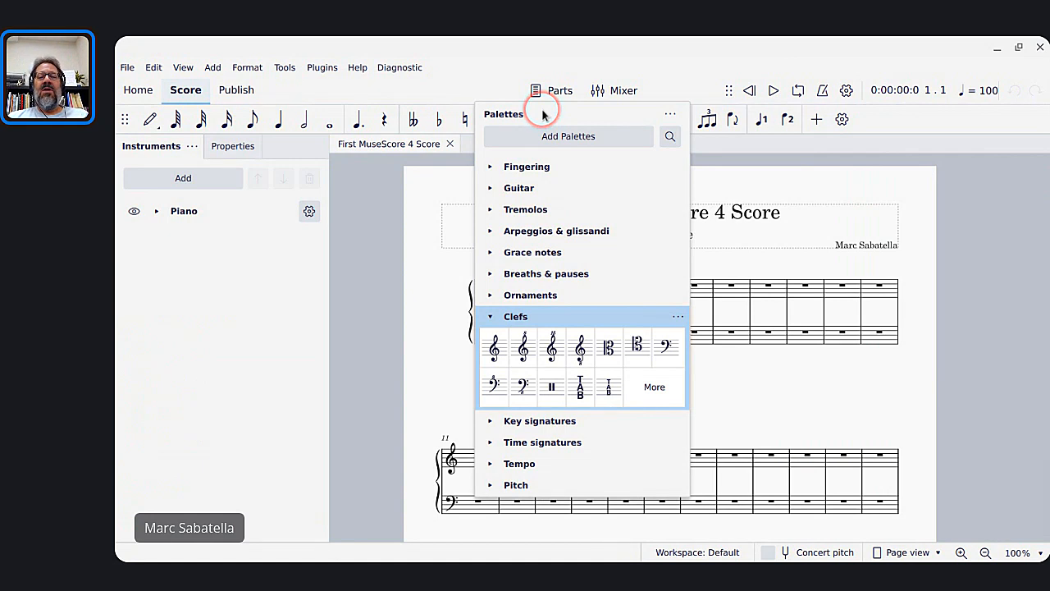
Switch to the Google Keep window, restore it from maximized size, and open the note search.
key(alt+Tab)
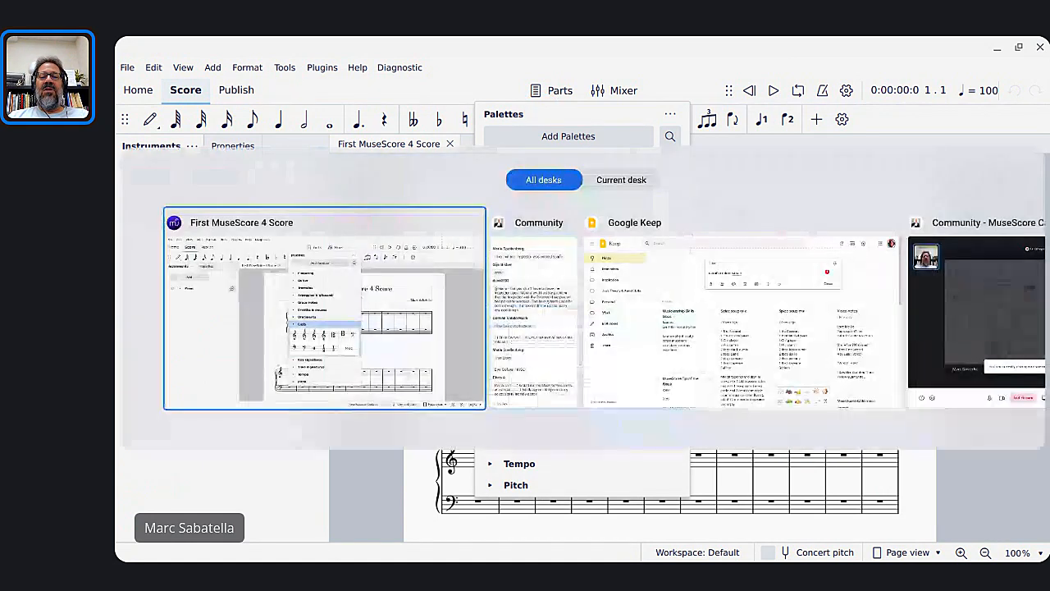
key(alt+Tab)
key(alt+Tab)
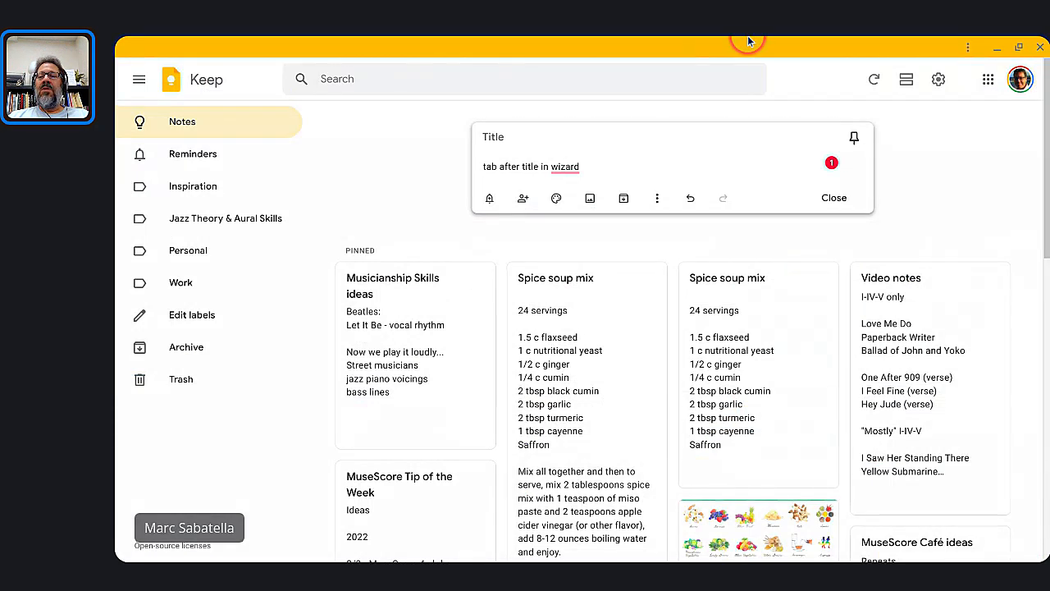
click(1017, 48)
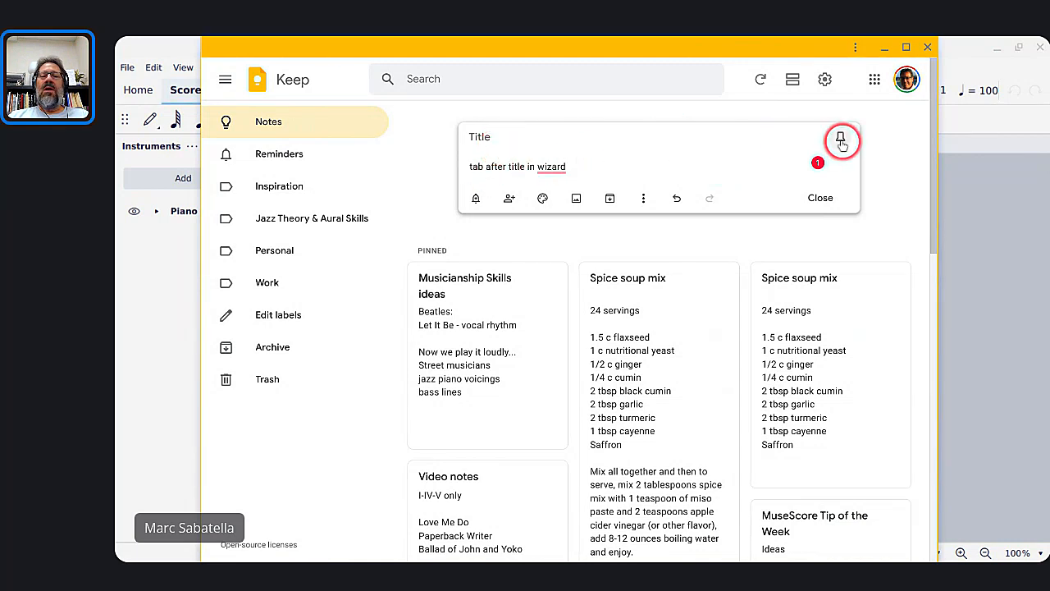
click(539, 161)
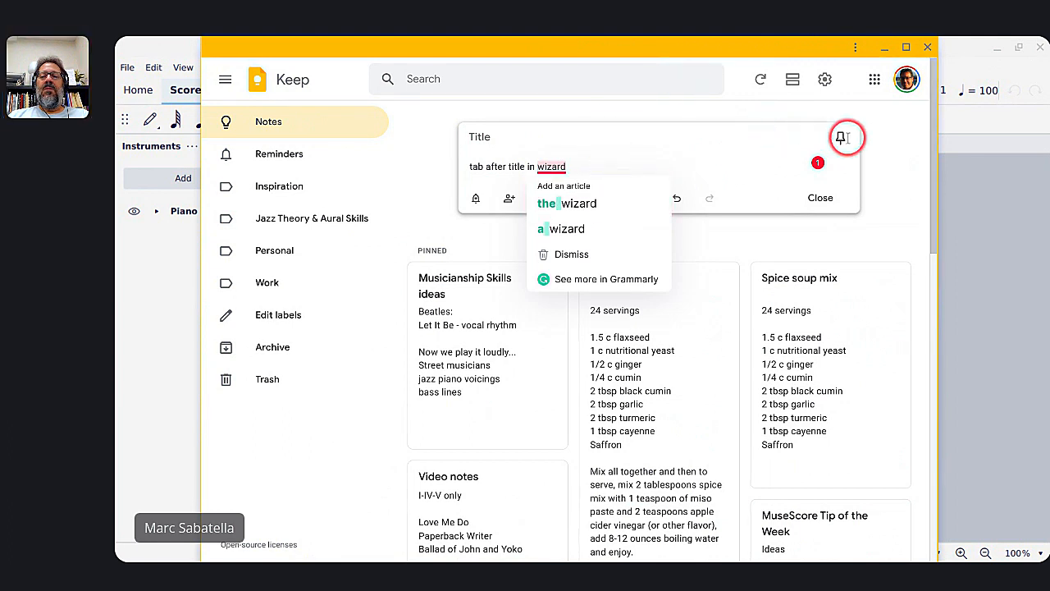
key(ctrl+f)
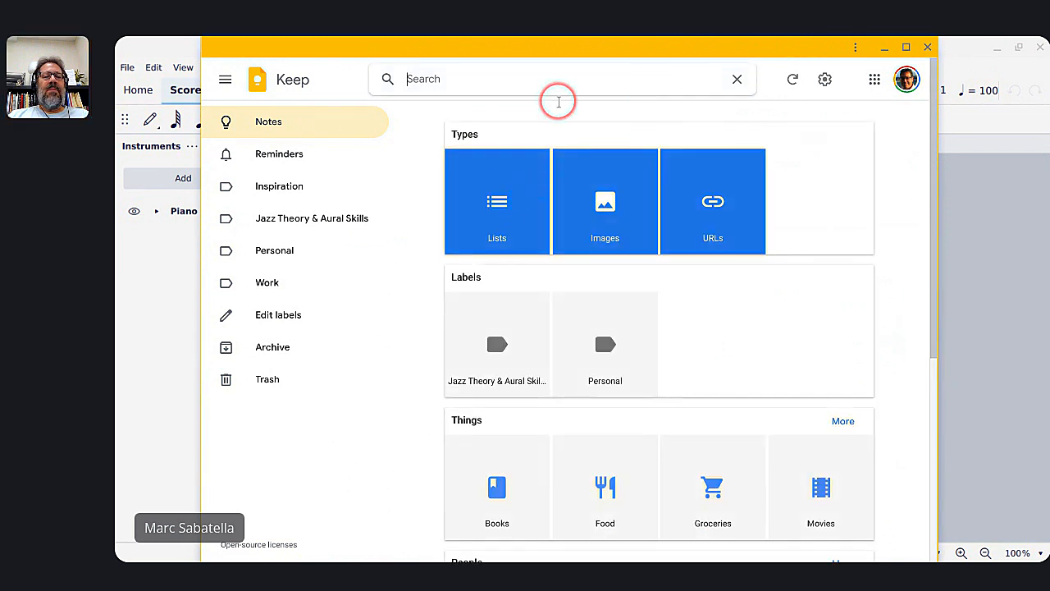
Move and narrow the Google Keep window over the score, and minimize it to return to MuseScore.
key(alt+Tab)
key(alt+Tab)
drag(534, 53, 578, 85)
drag(983, 195, 847, 195)
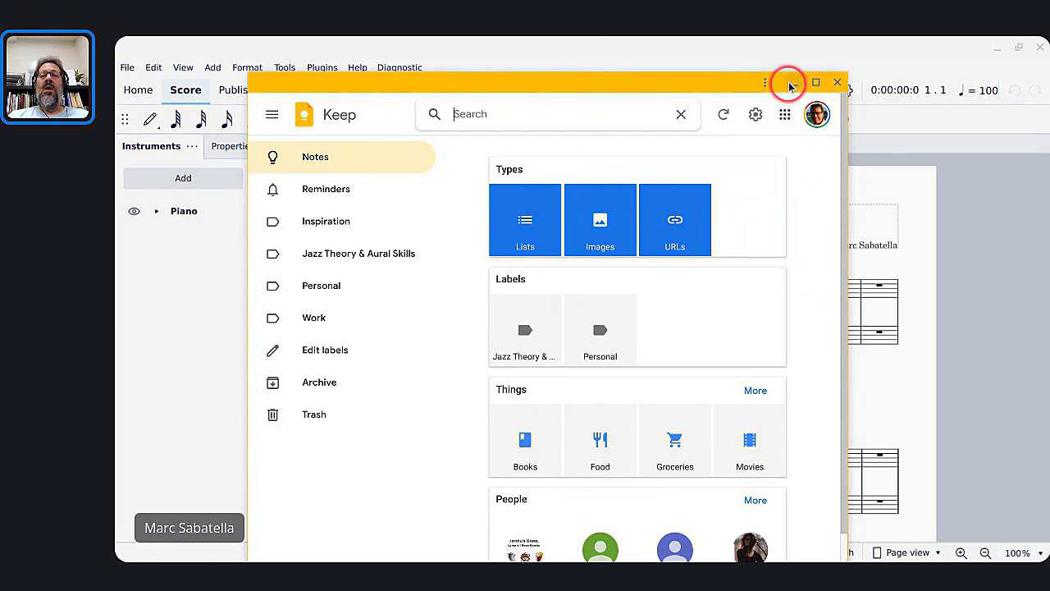
click(756, 41)
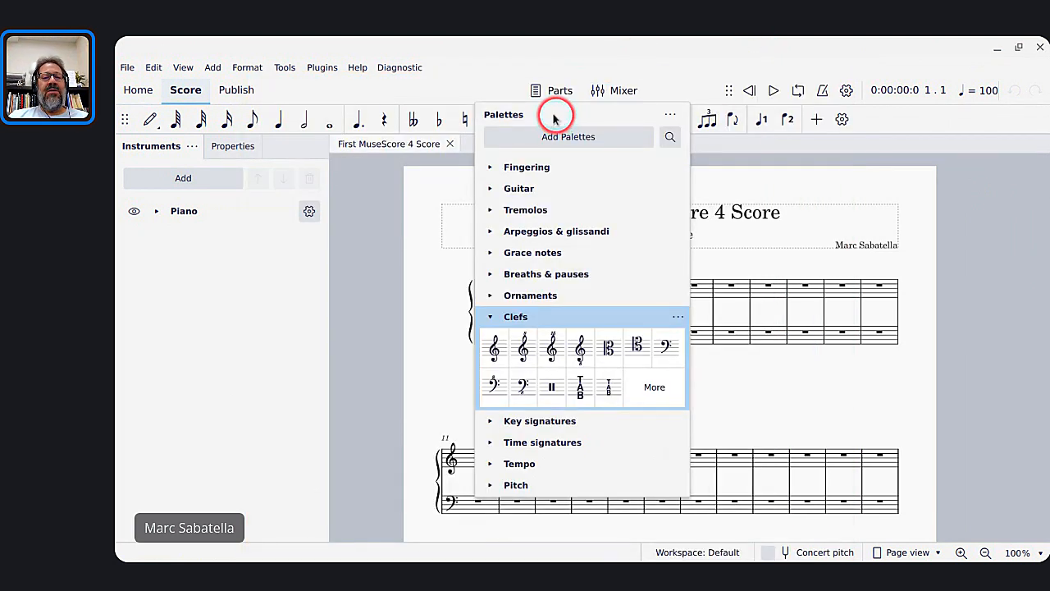
Dock the floating Palettes panel back with Instruments and Properties, and try to place it first among them.
drag(551, 117, 144, 318)
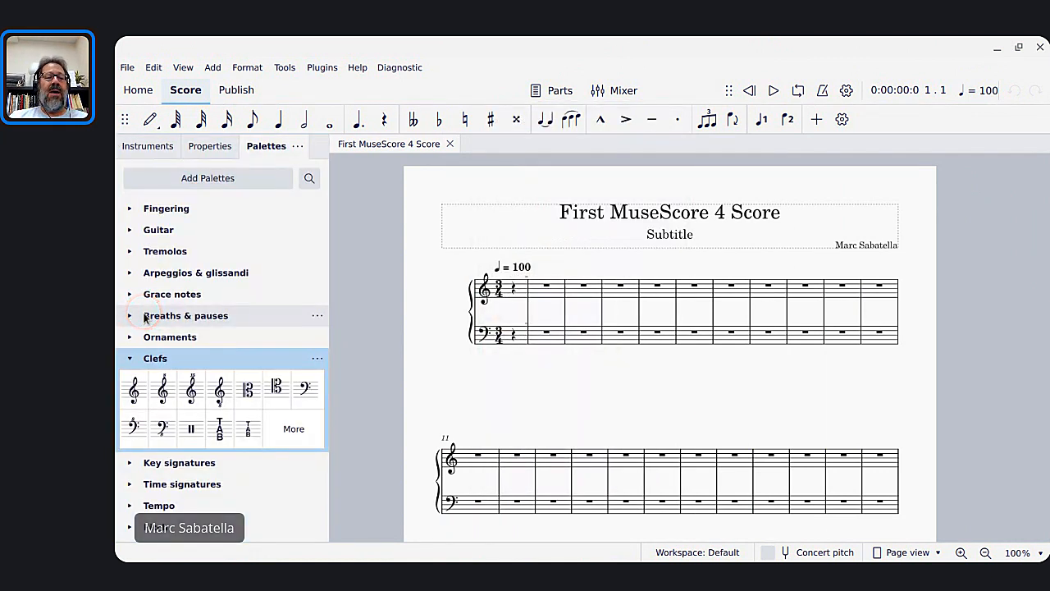
drag(256, 141, 128, 152)
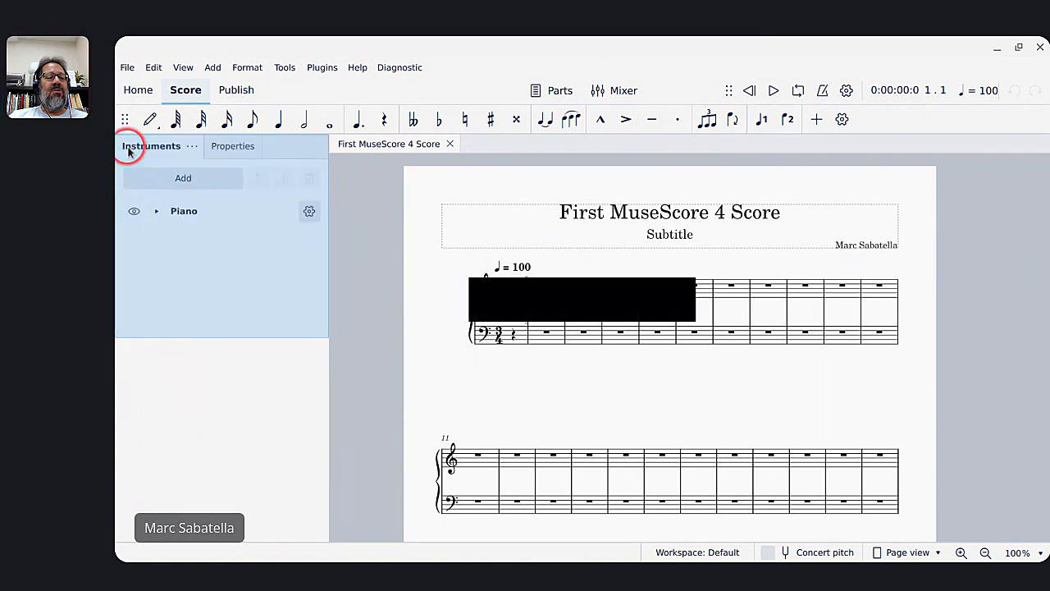
drag(176, 176, 148, 336)
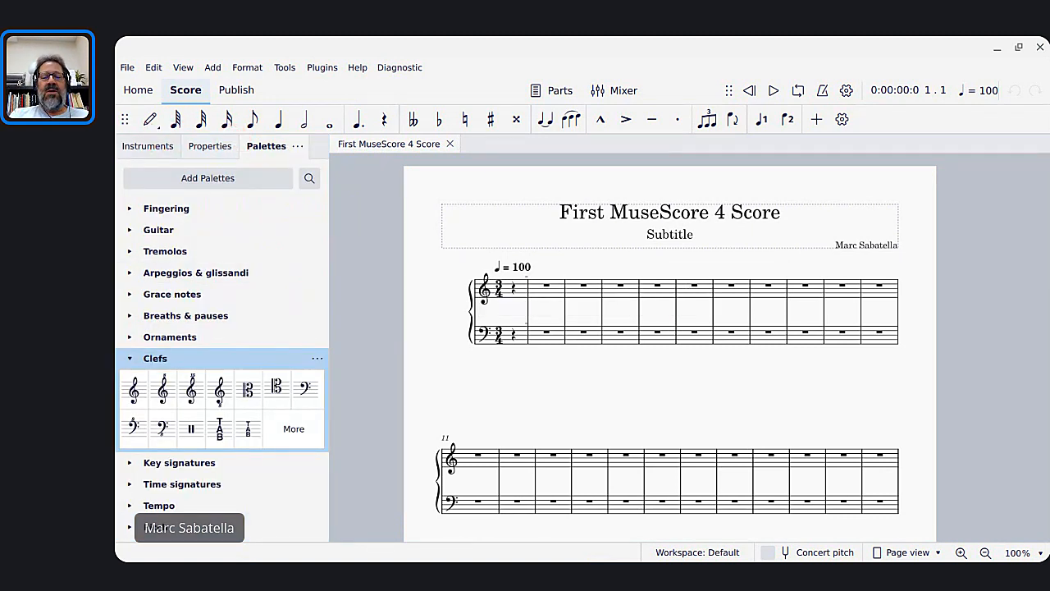
Hide and show the Palettes panel again, and do the same with the Properties panel.
key(F9)
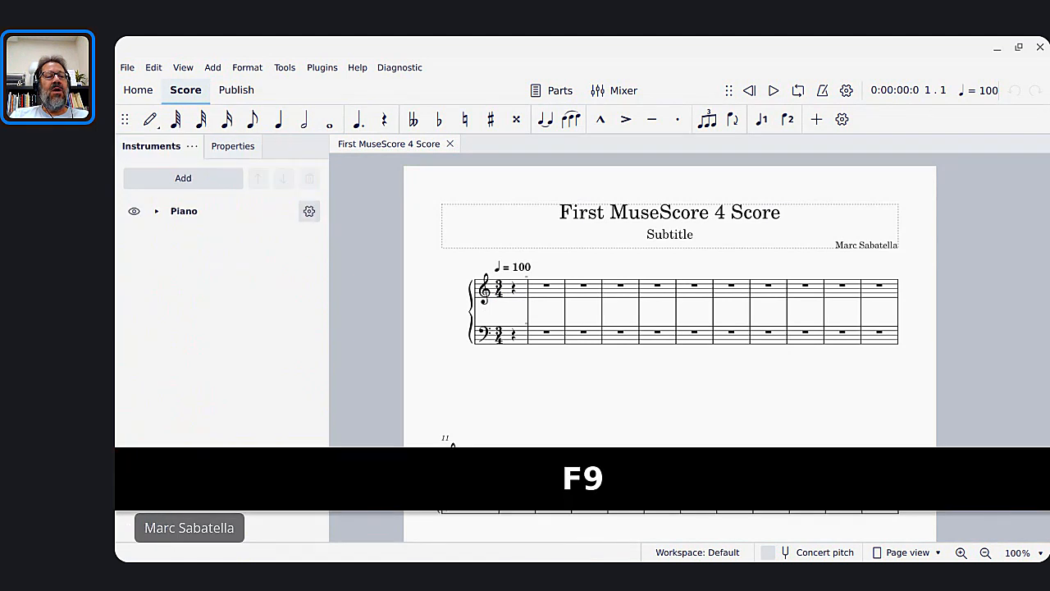
key(F9)
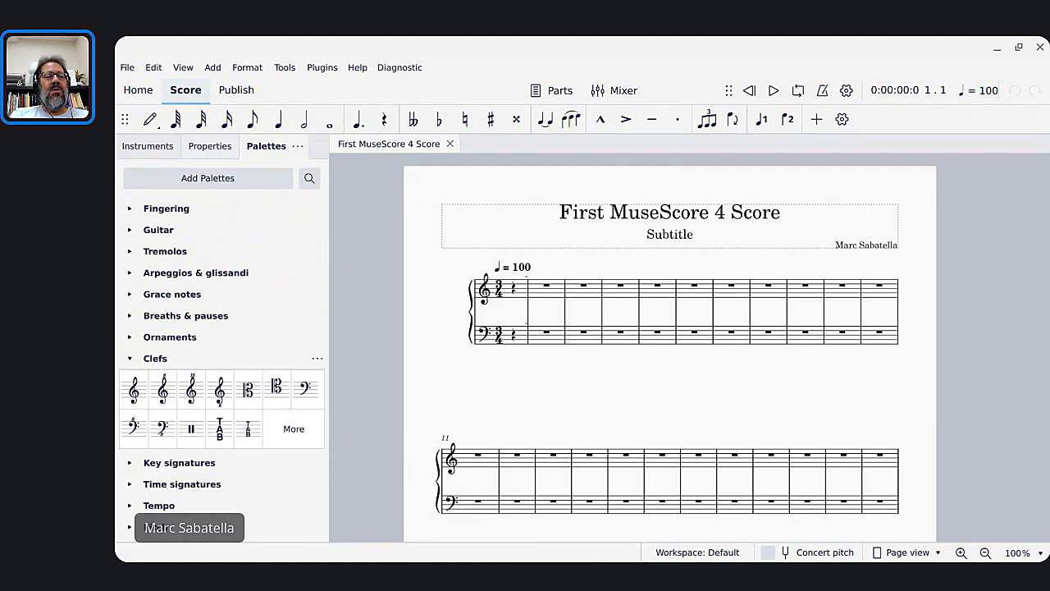
key(F8)
key(F8)
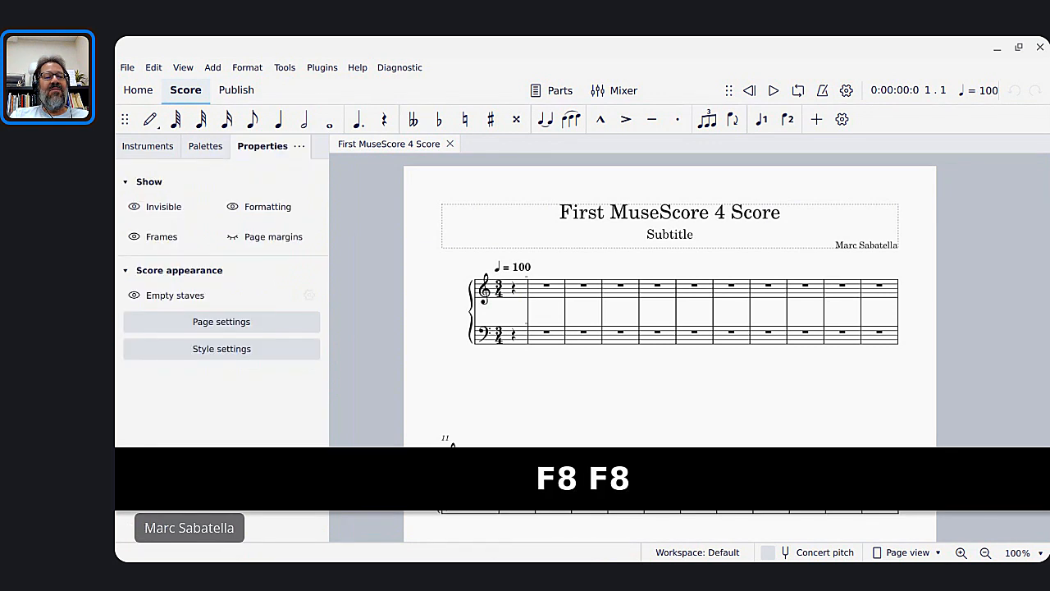
Hide and show the Instruments panel again, and collapse the Clefs group in the Palettes panel.
key(F7)
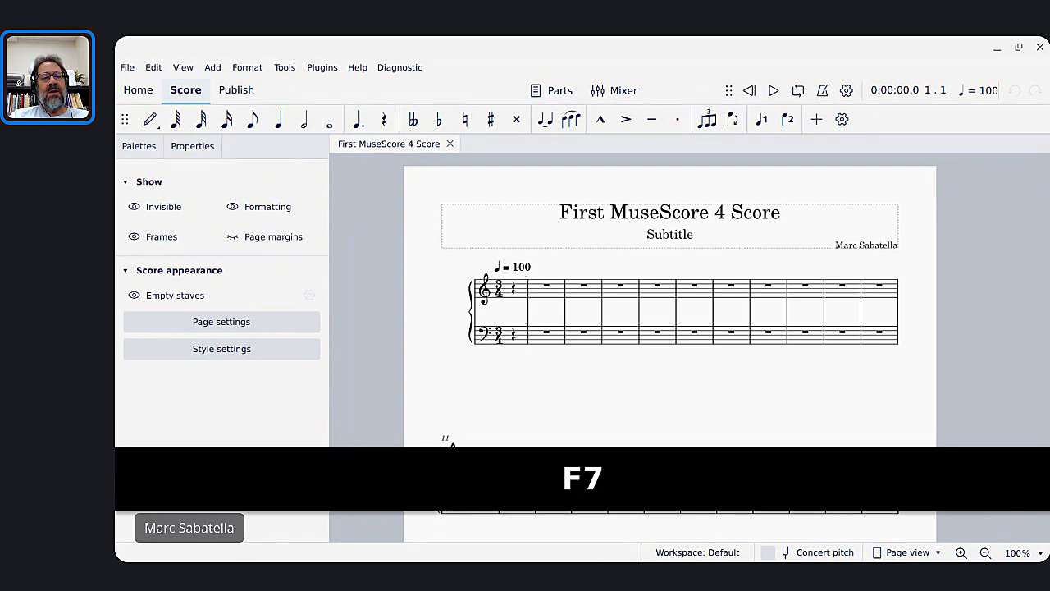
key(F7)
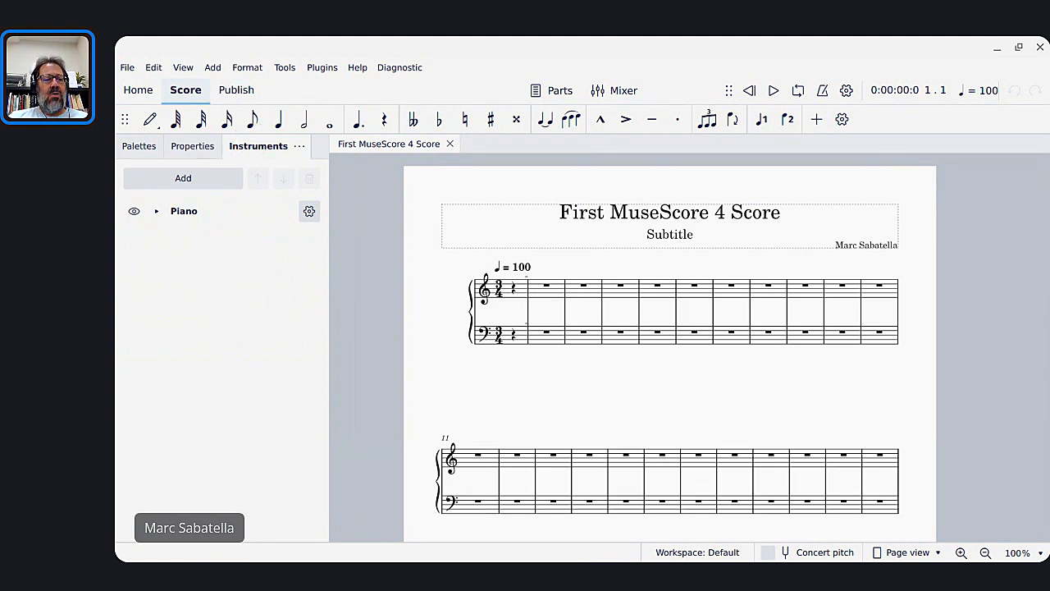
click(140, 146)
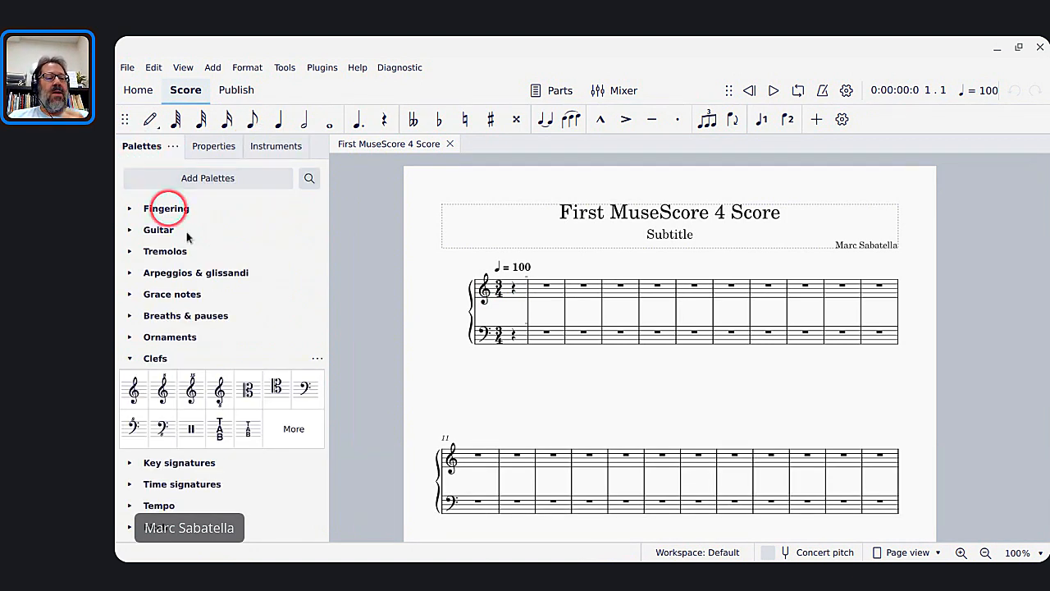
click(129, 358)
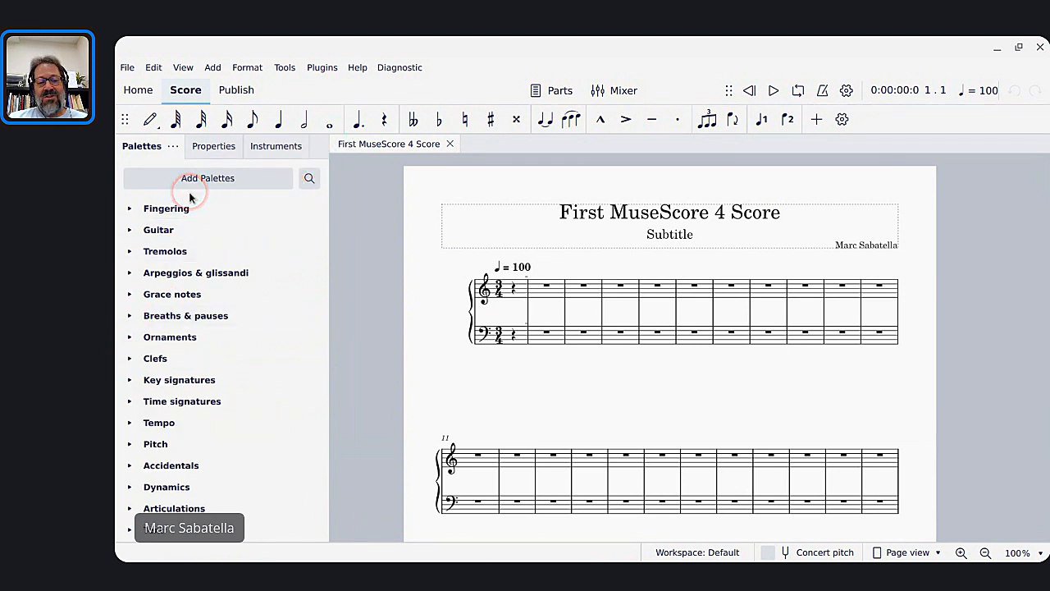
Switch to the Community chat window and read the newest viewer messages.
key(alt+Tab)
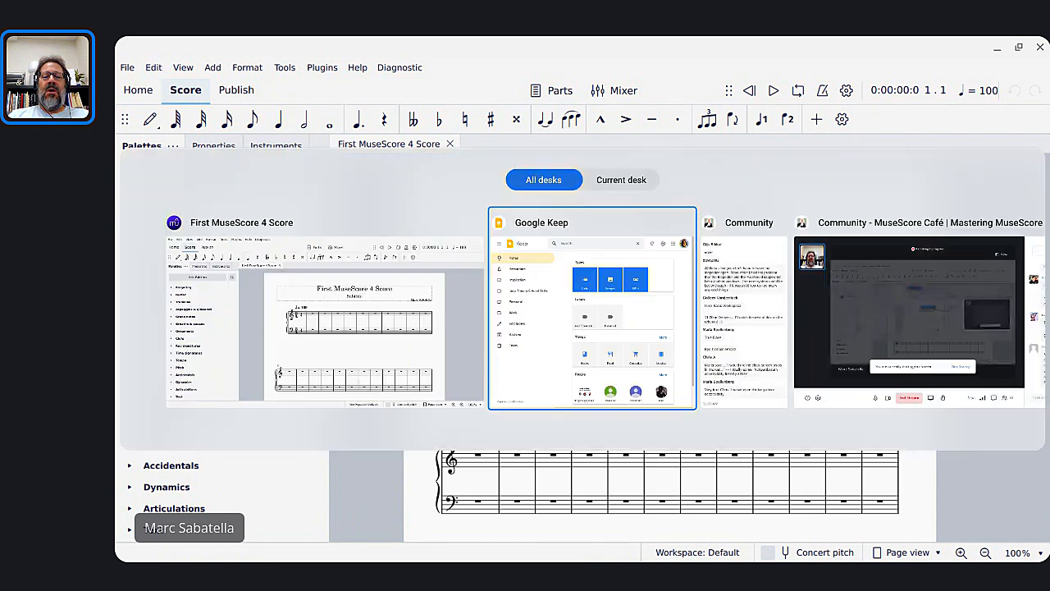
key(alt+Tab)
key(alt+Tab)
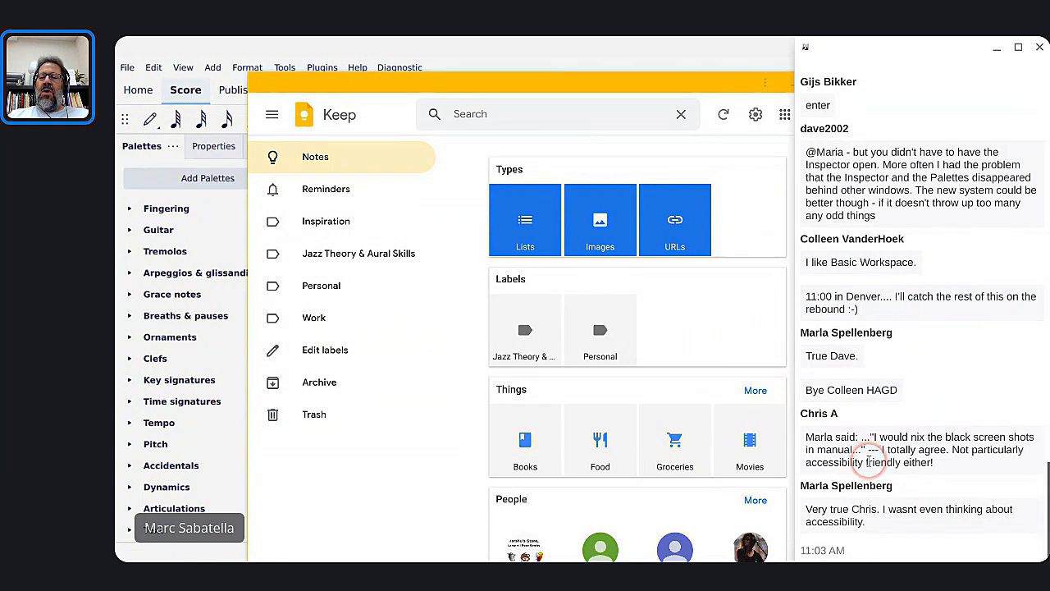
scroll(909, 353, up, 1)
scroll(909, 353, down, 1)
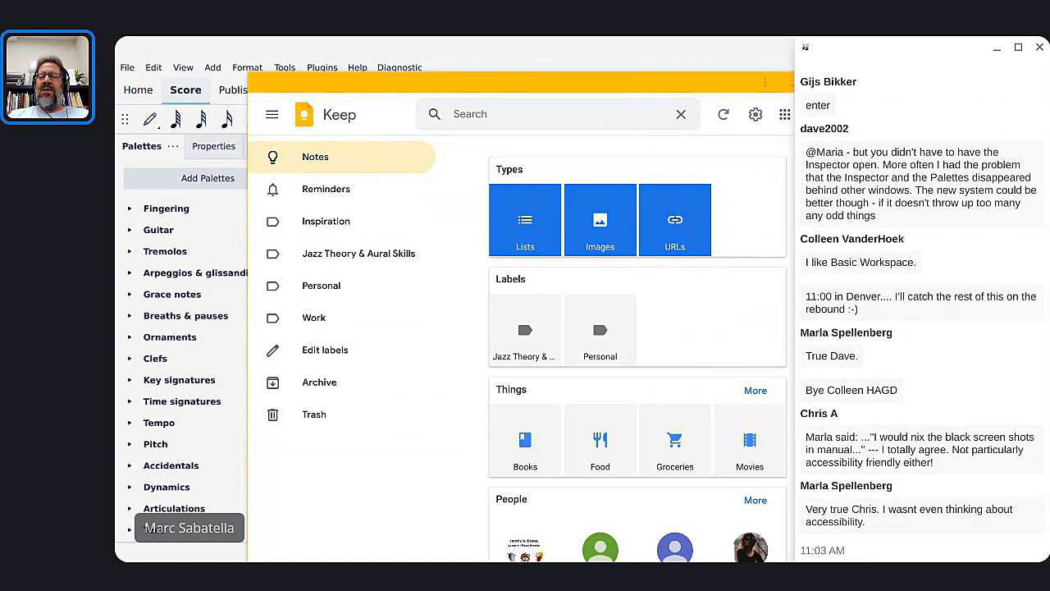
scroll(922, 228, up, 2)
scroll(923, 233, down, 3)
Minimize the Google Keep window, check the first and latest messages in the Community chat, and return to MuseScore.
key(alt+Tab)
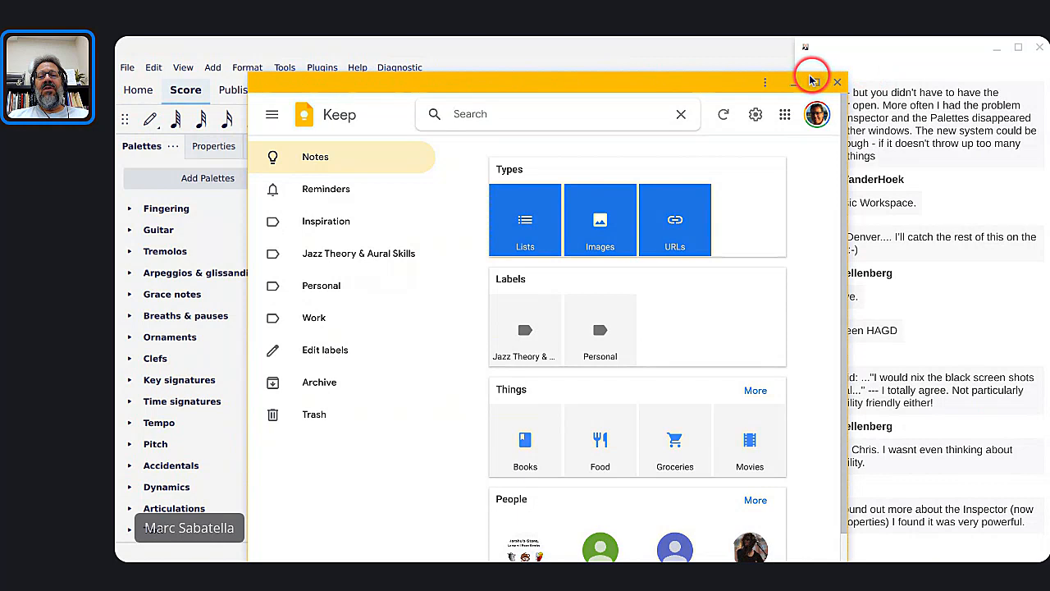
click(811, 80)
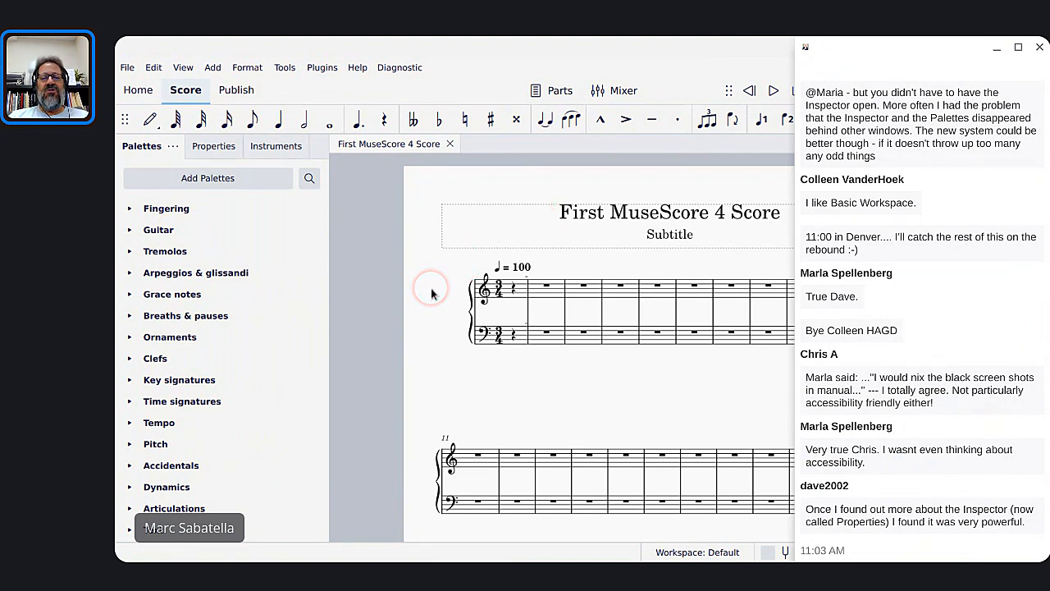
key(ctrl+Home)
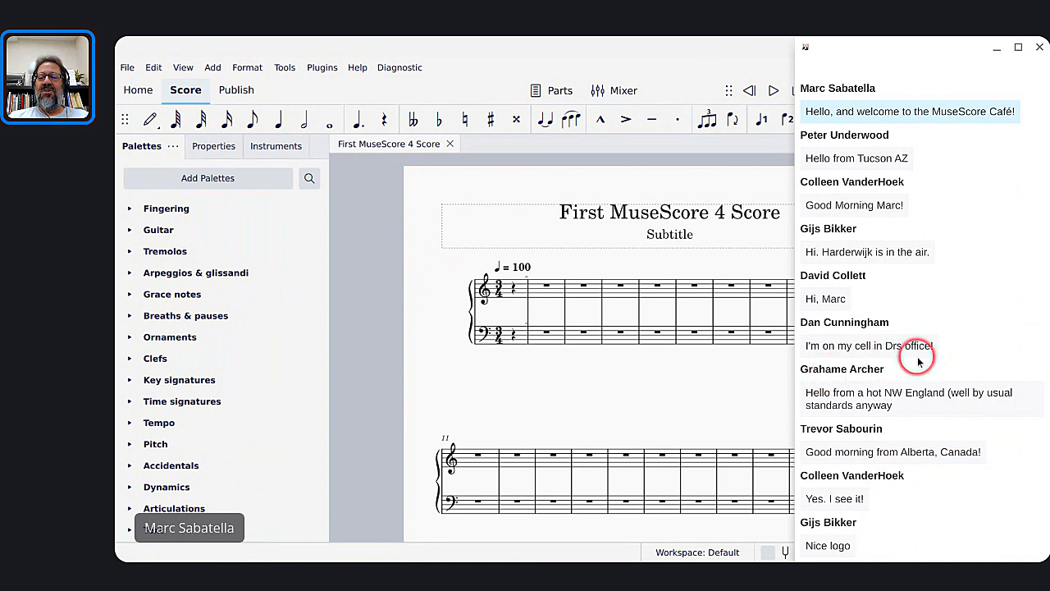
key(ctrl+End)
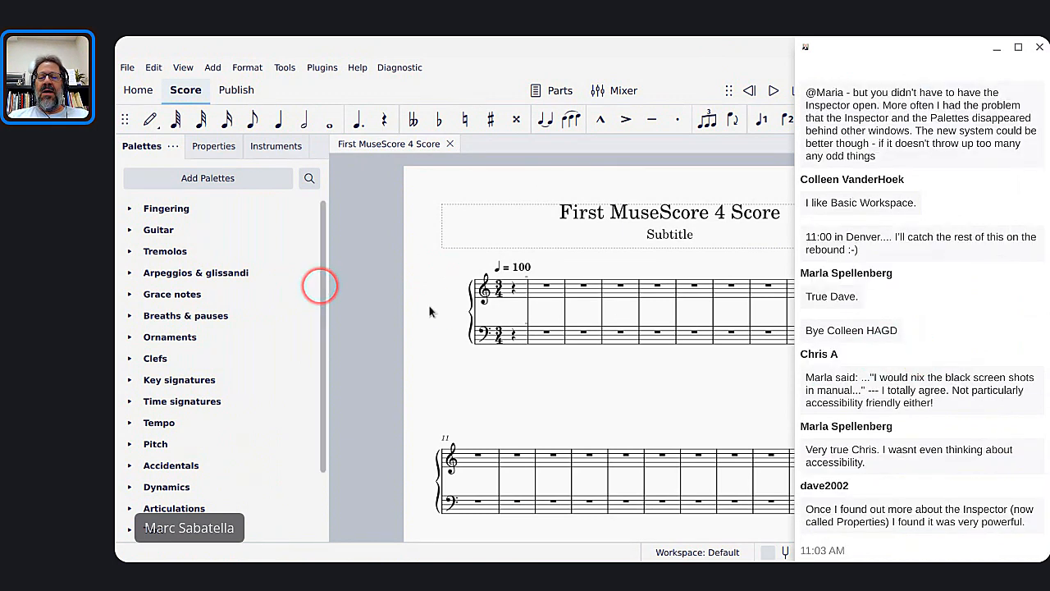
click(364, 264)
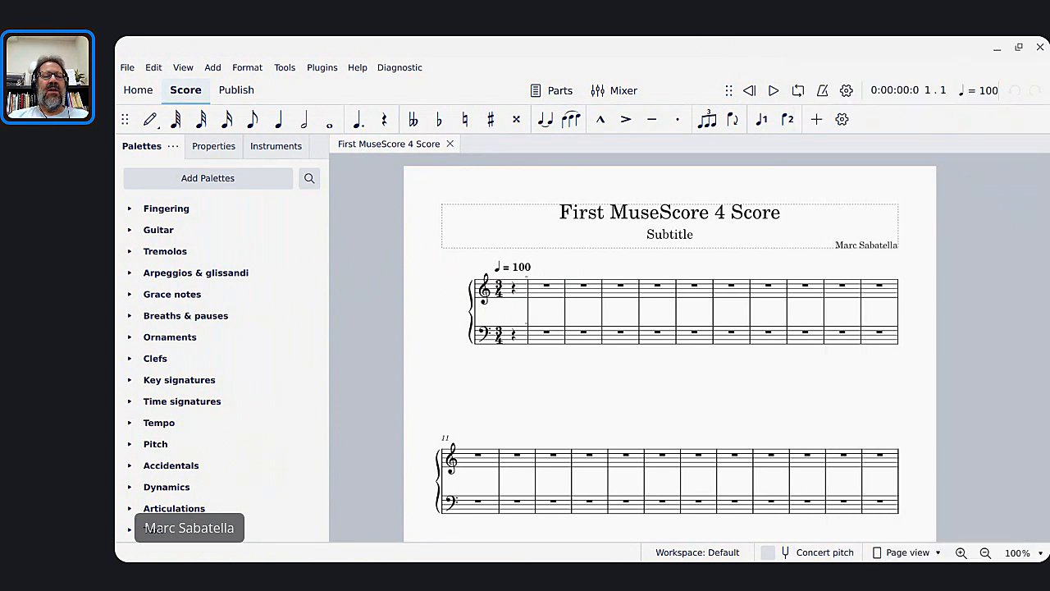
Examine the available commands for files, editing, view, adding elements, formatting, tools and plugins, including the Composing/arranging tools plugins.
click(154, 71)
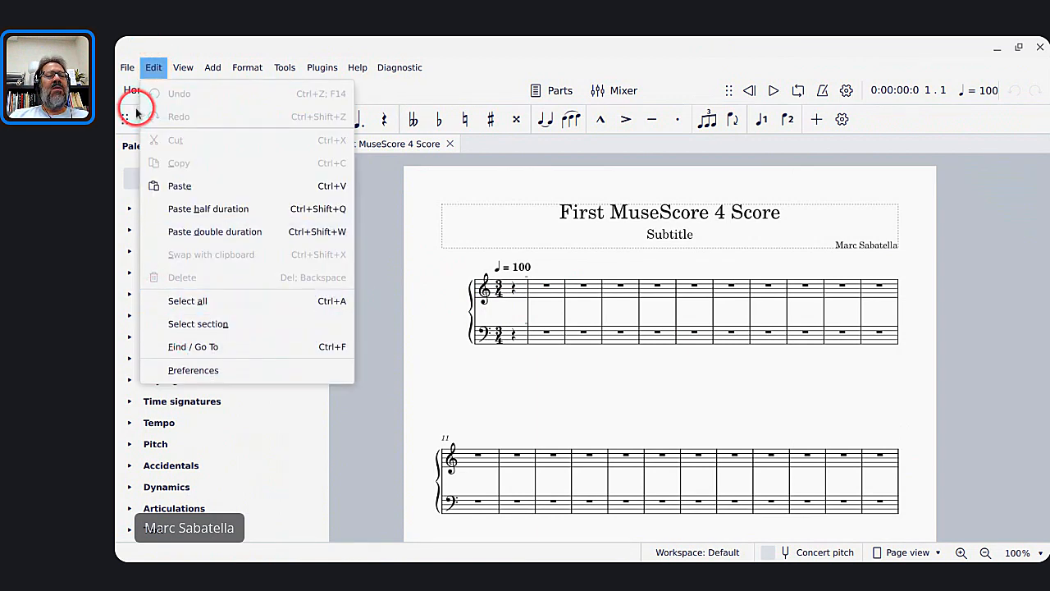
click(128, 69)
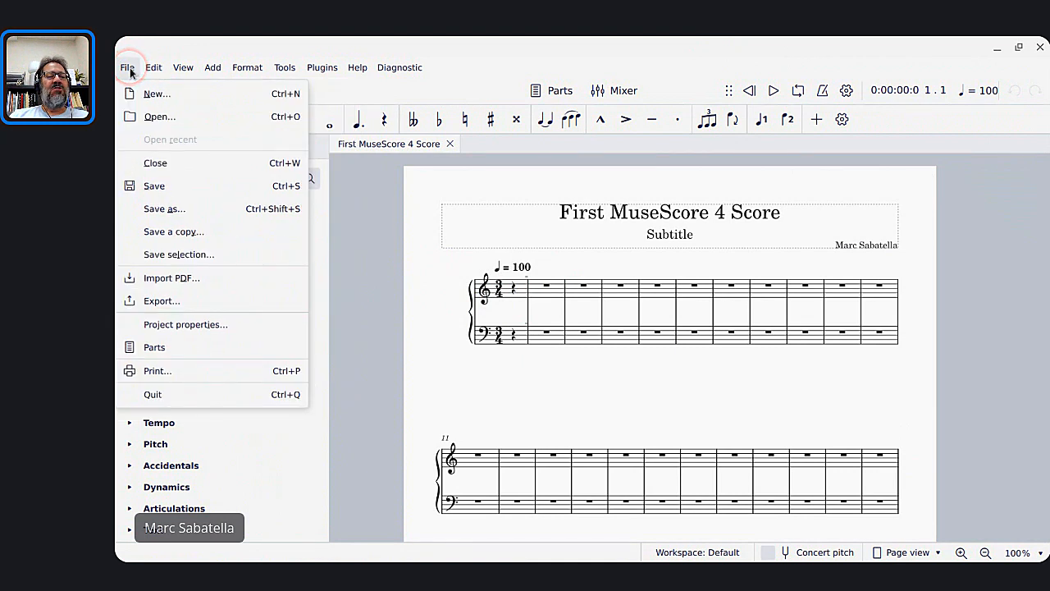
mouse_move(146, 71)
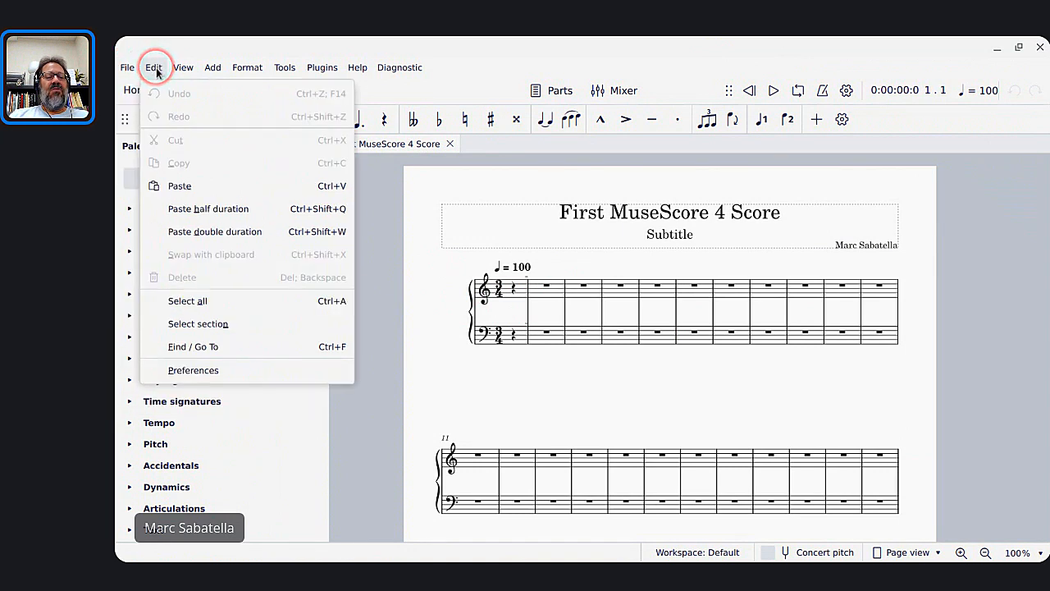
mouse_move(185, 71)
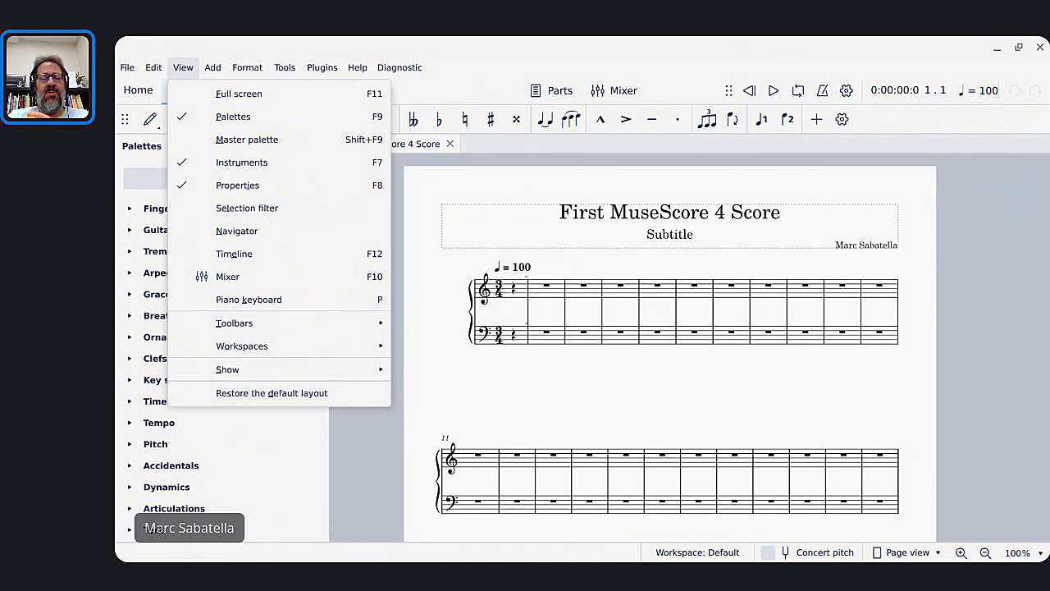
click(213, 69)
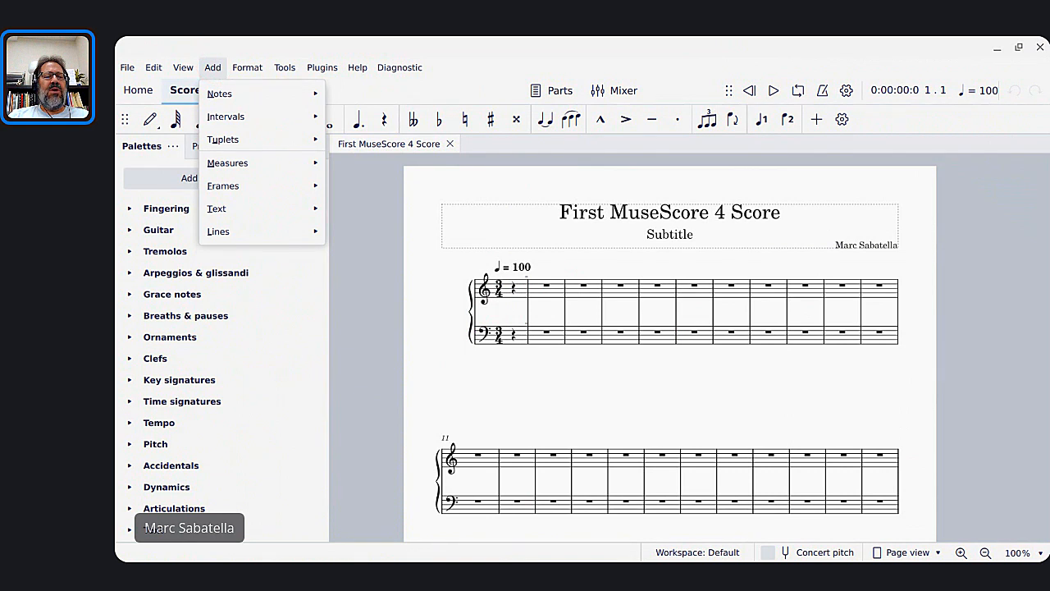
click(248, 69)
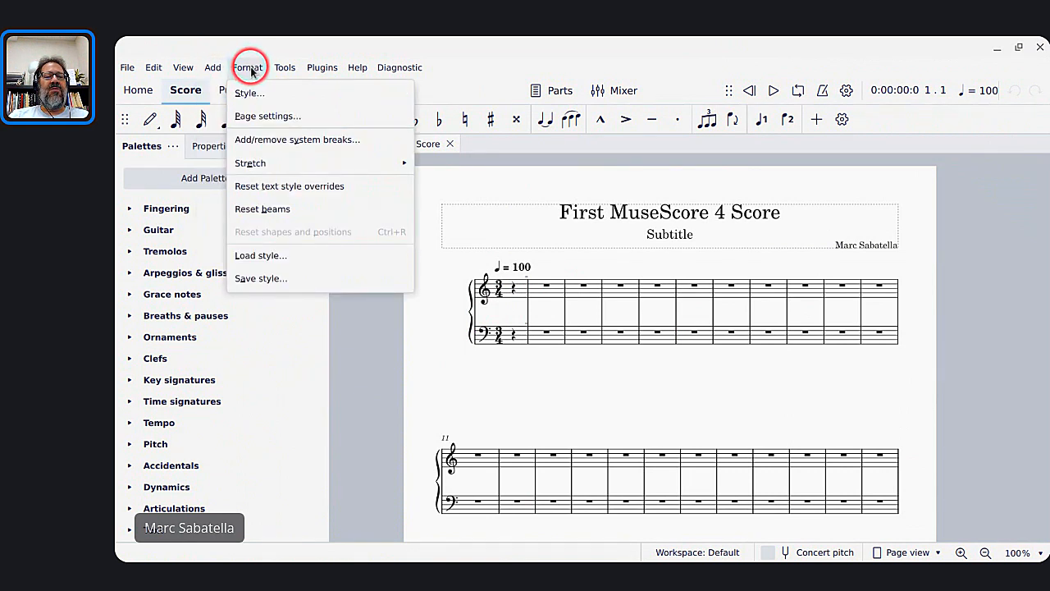
click(284, 70)
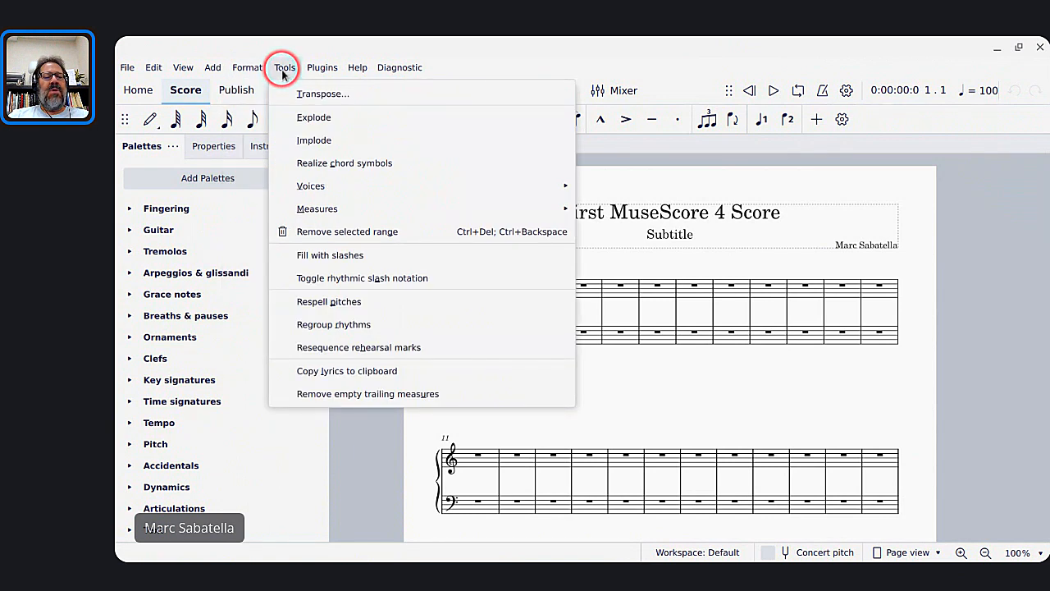
click(319, 70)
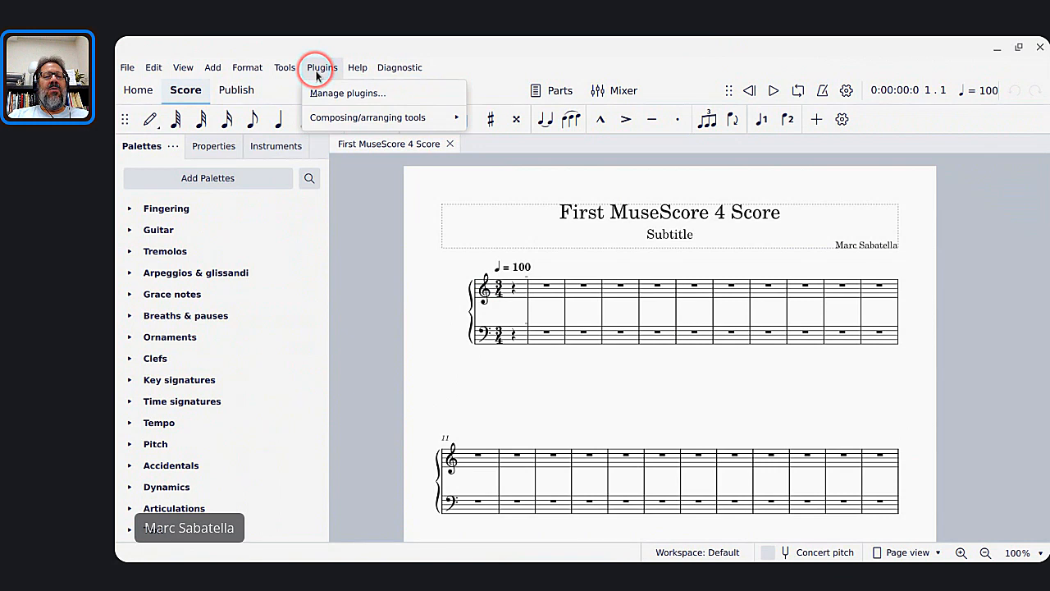
click(339, 123)
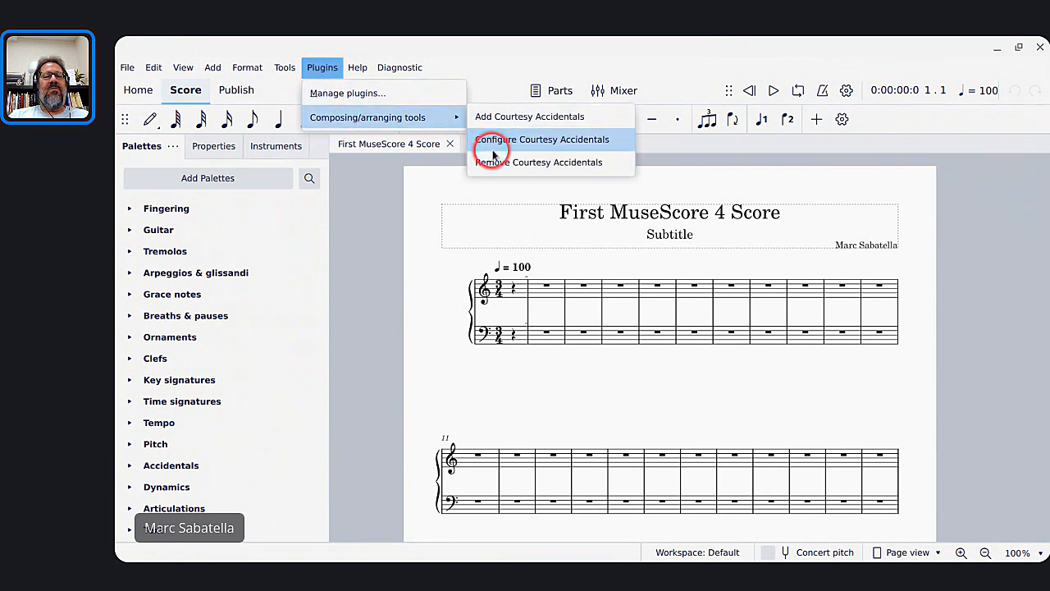
click(242, 72)
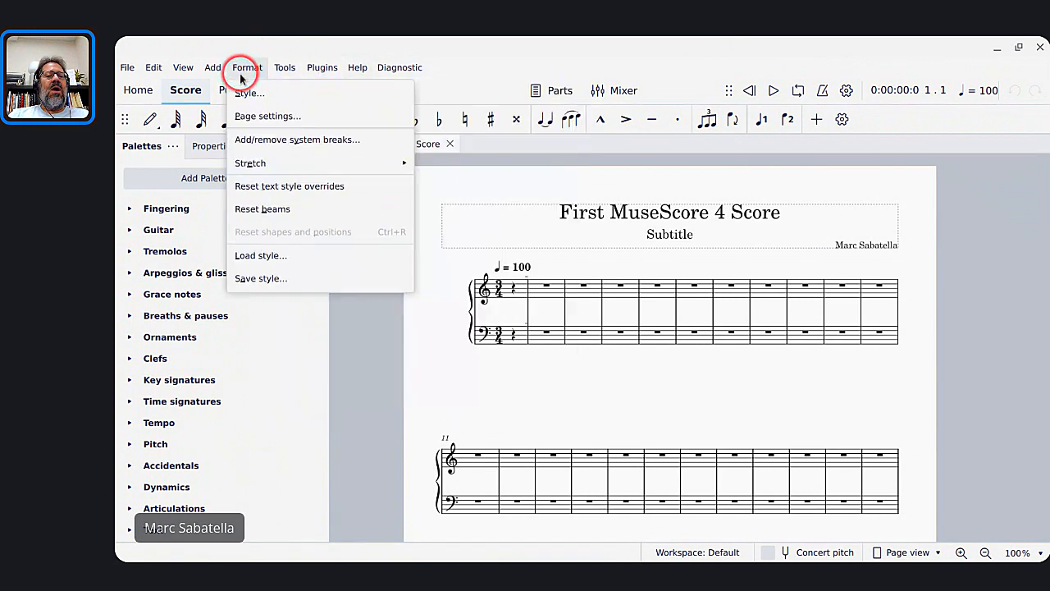
Set the program theme to Dark in the Appearance preferences and apply the change.
click(154, 68)
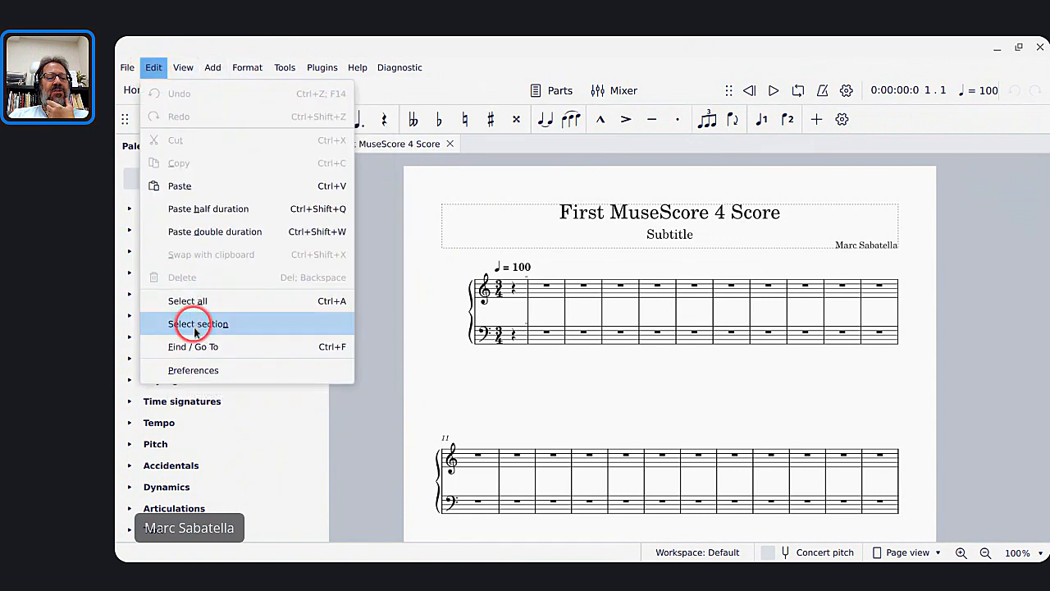
click(194, 373)
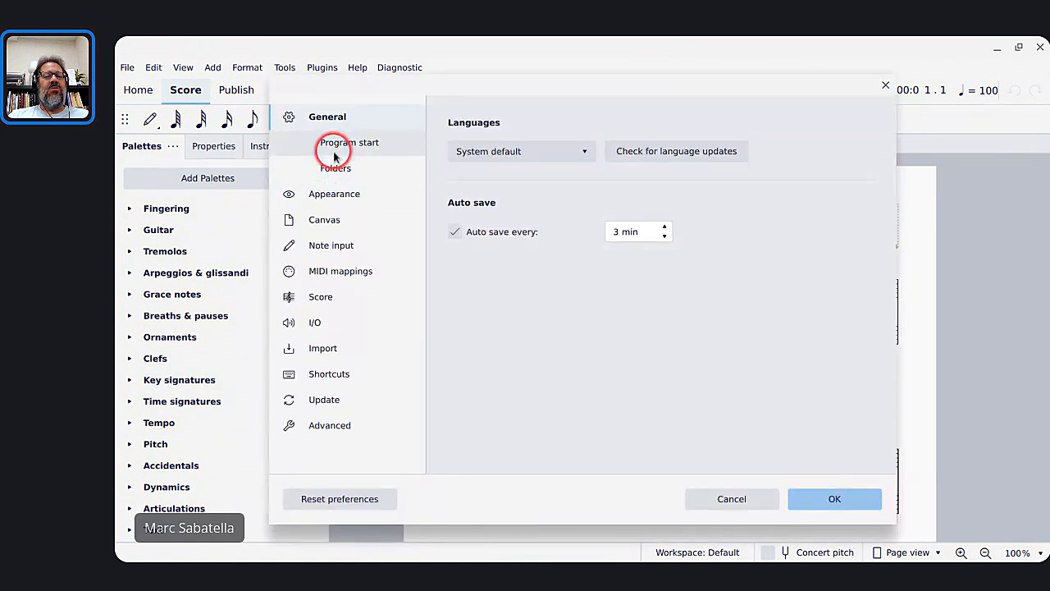
click(321, 194)
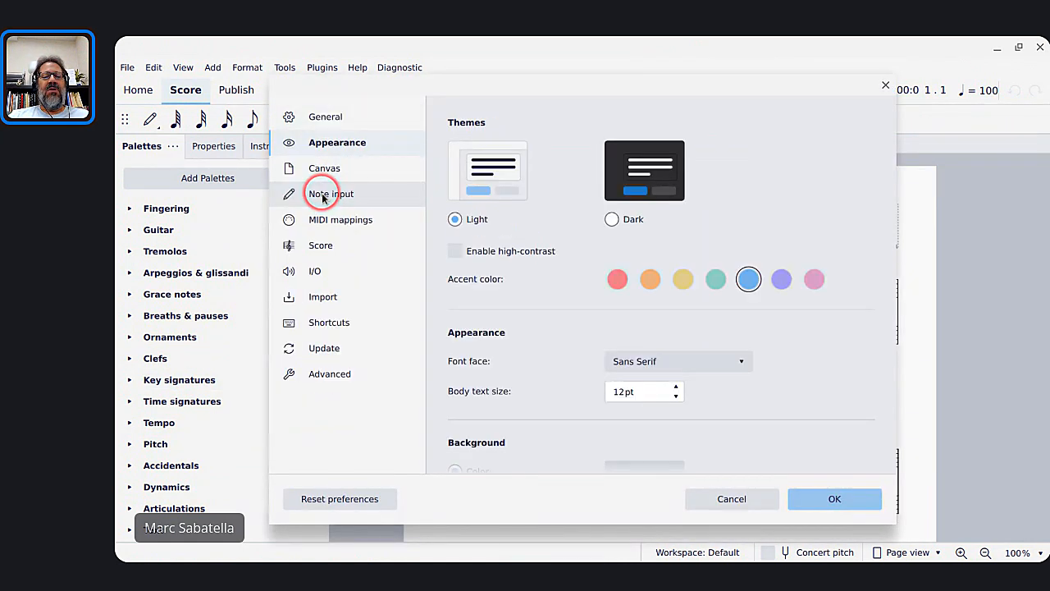
click(612, 220)
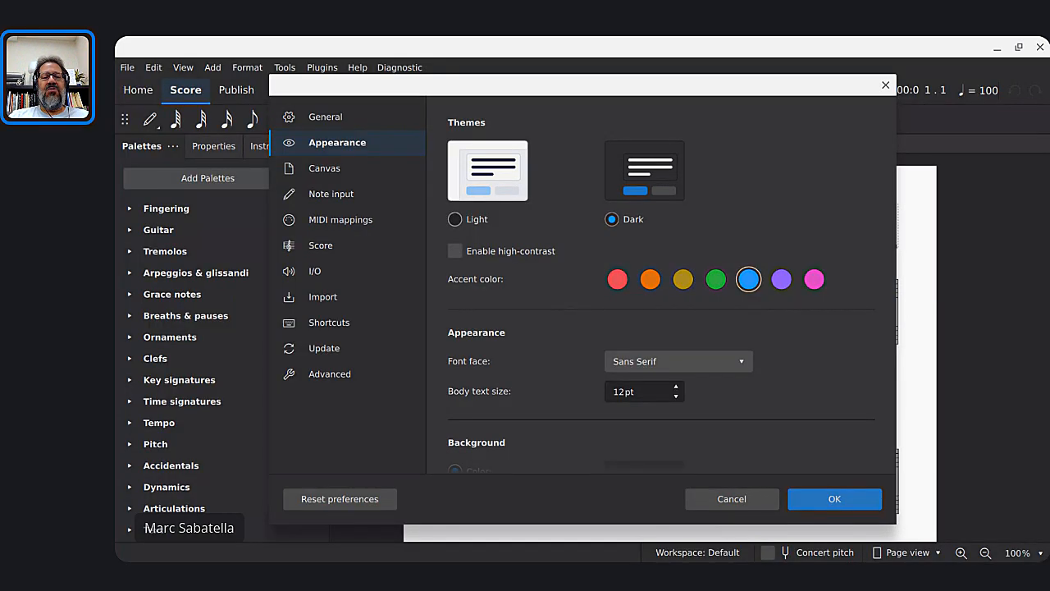
scroll(661, 287, down, 5)
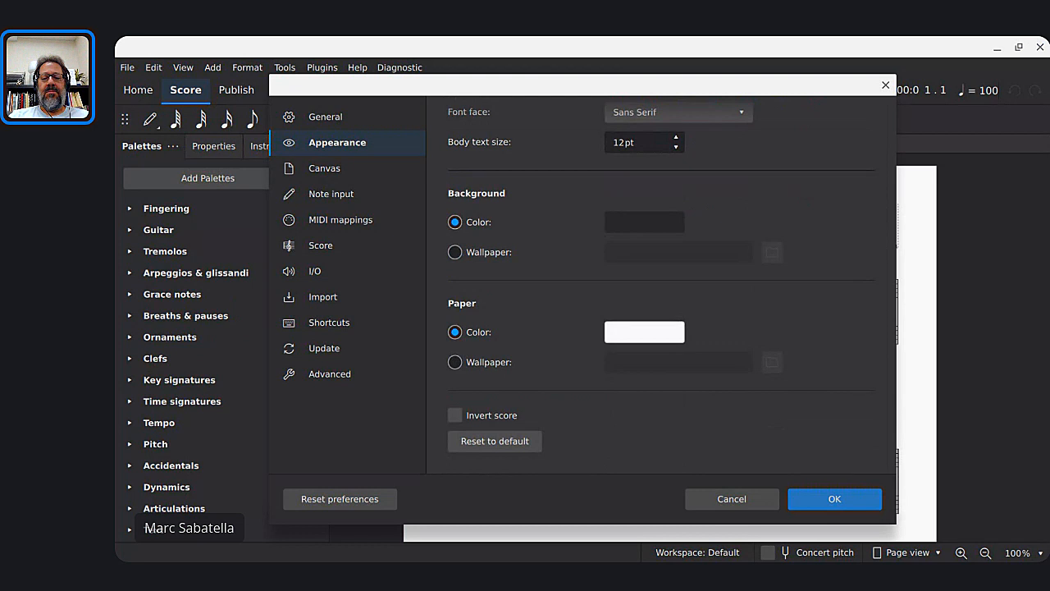
click(826, 499)
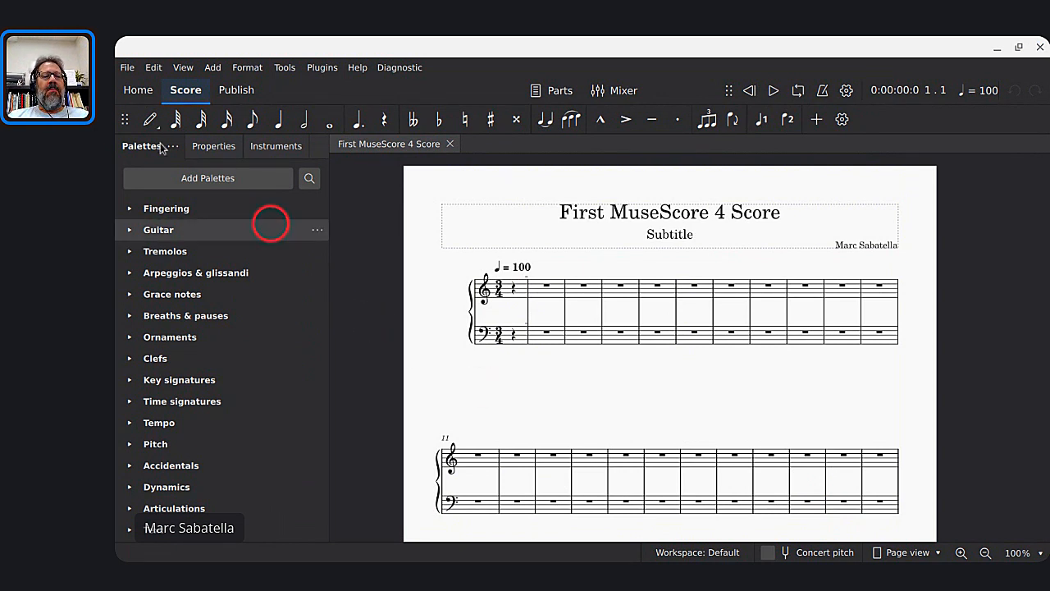
Enable Invert score in the Appearance preferences and move the preferences dialog aside to reveal the score.
click(152, 69)
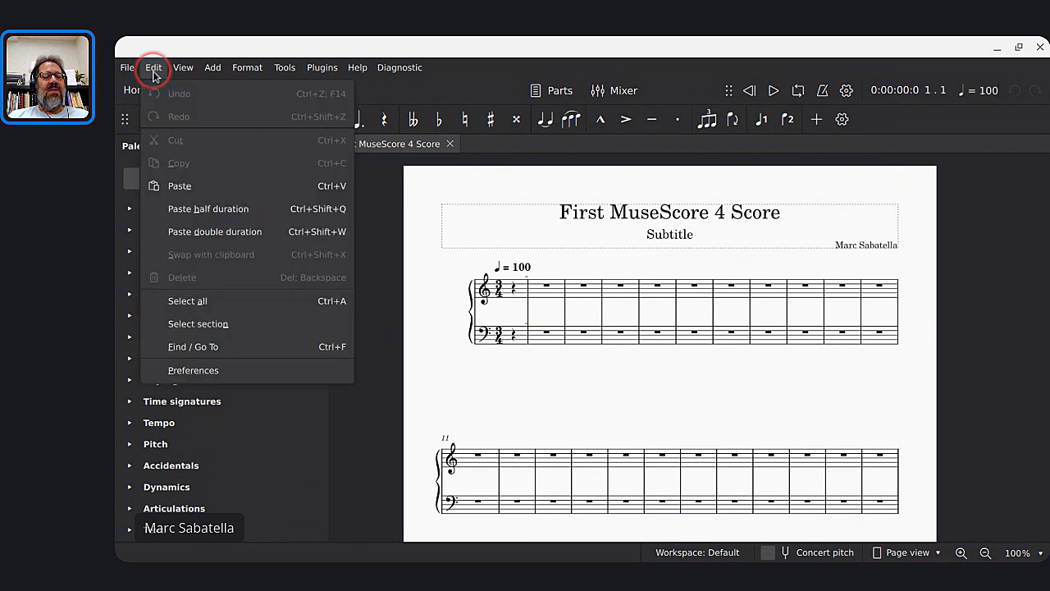
click(194, 371)
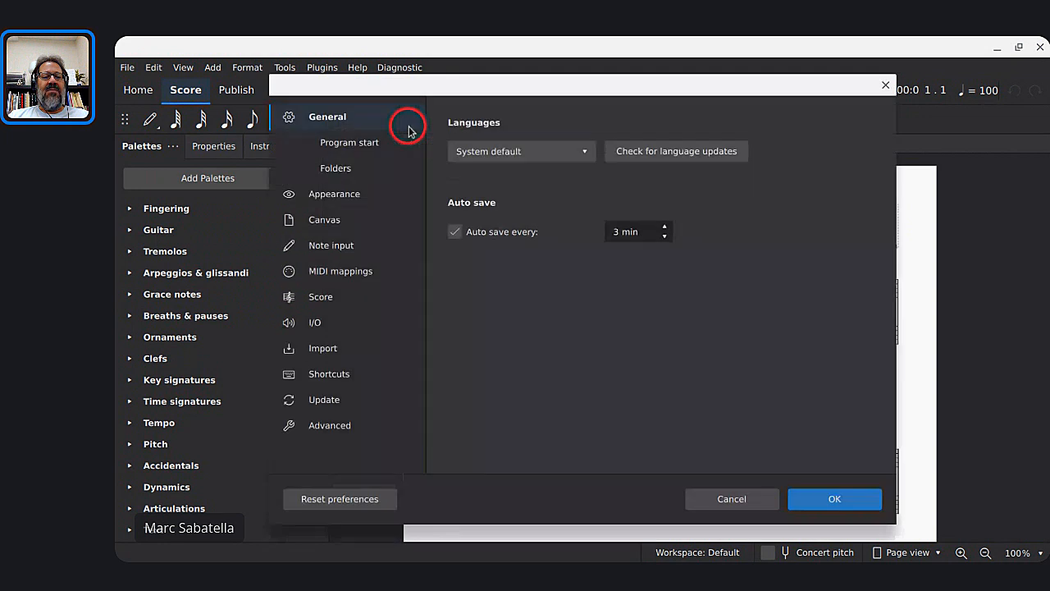
click(330, 197)
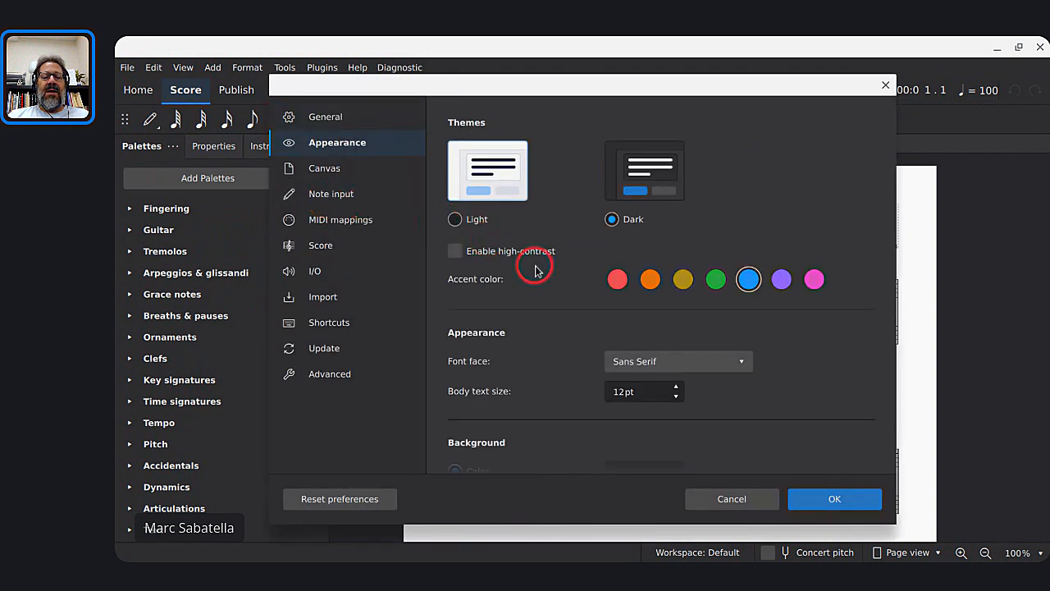
scroll(482, 410, down, 1)
scroll(482, 410, down, 5)
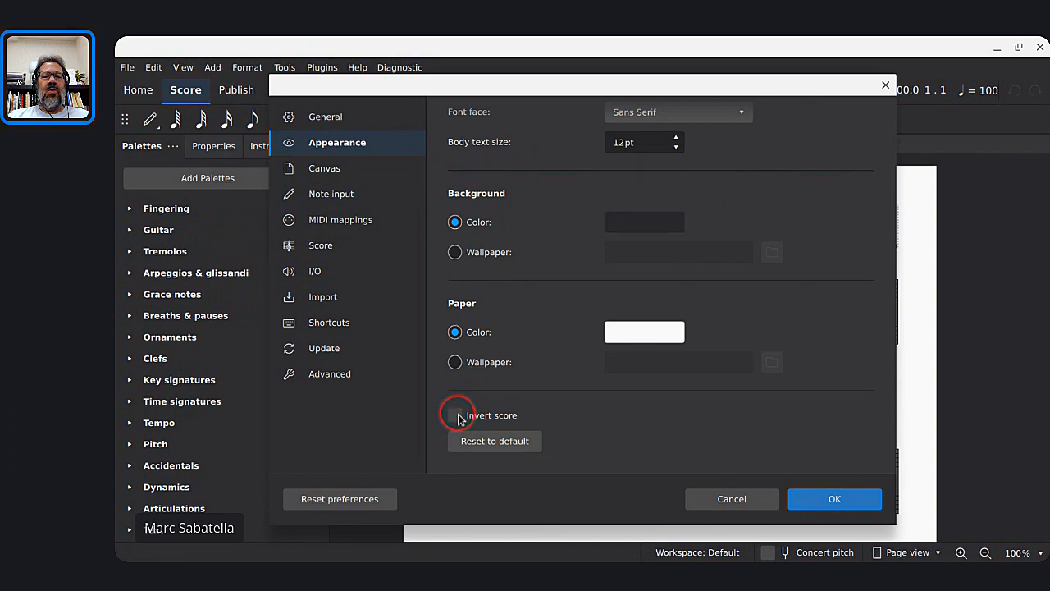
click(456, 416)
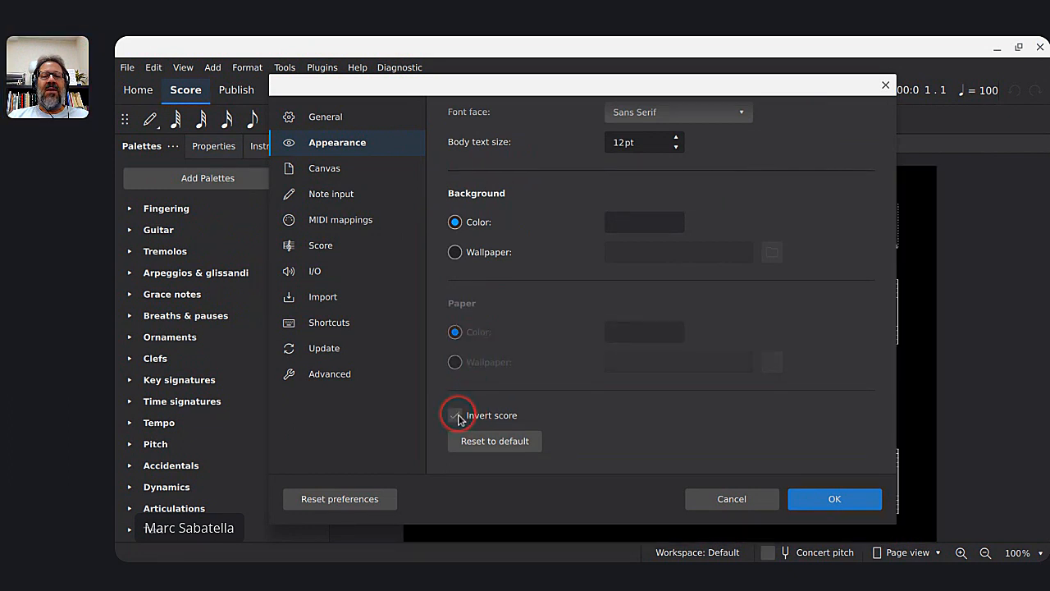
drag(675, 87, 1043, 161)
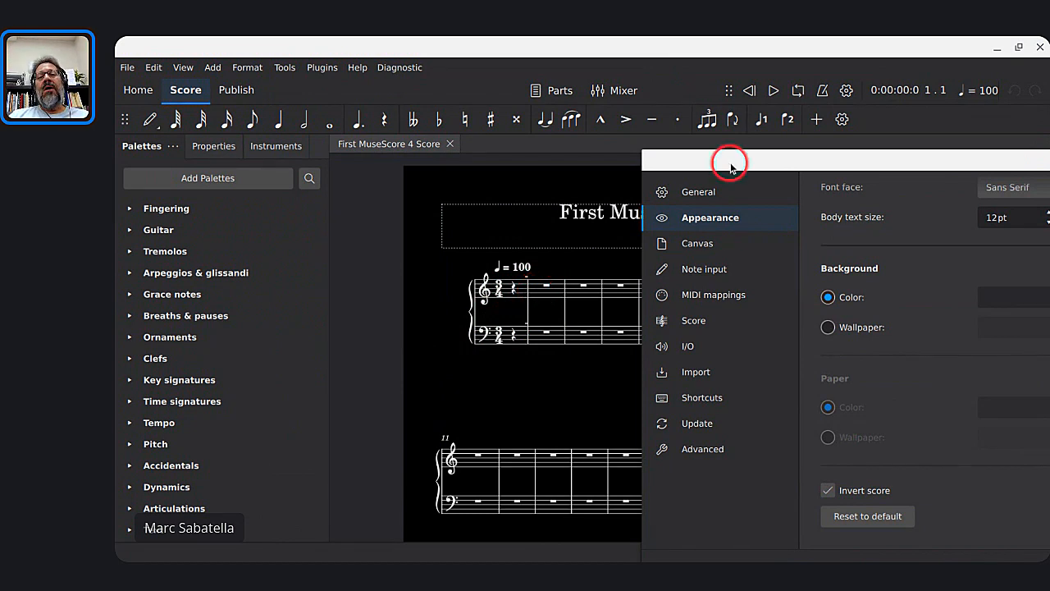
drag(731, 164, 674, 114)
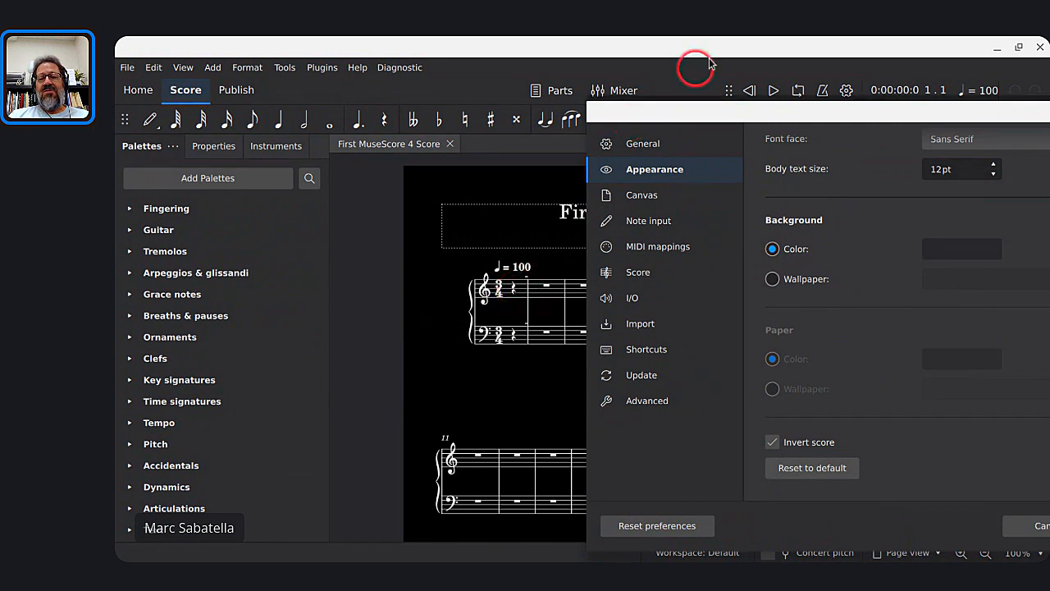
Turn off Invert score, switch the theme back to Light, and move the preferences dialog aside to reveal the score.
click(774, 444)
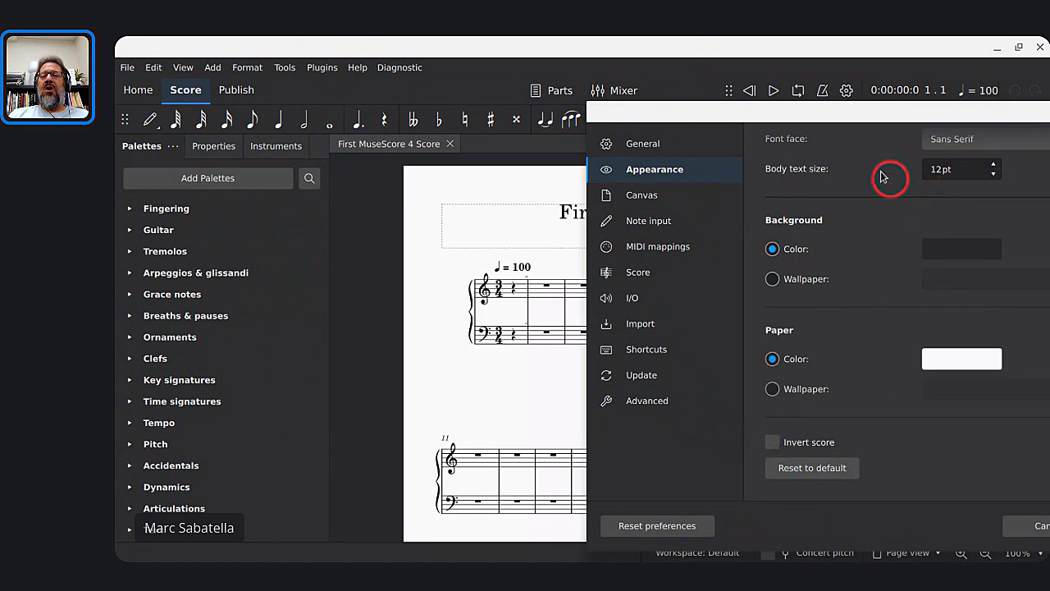
drag(781, 110, 494, 95)
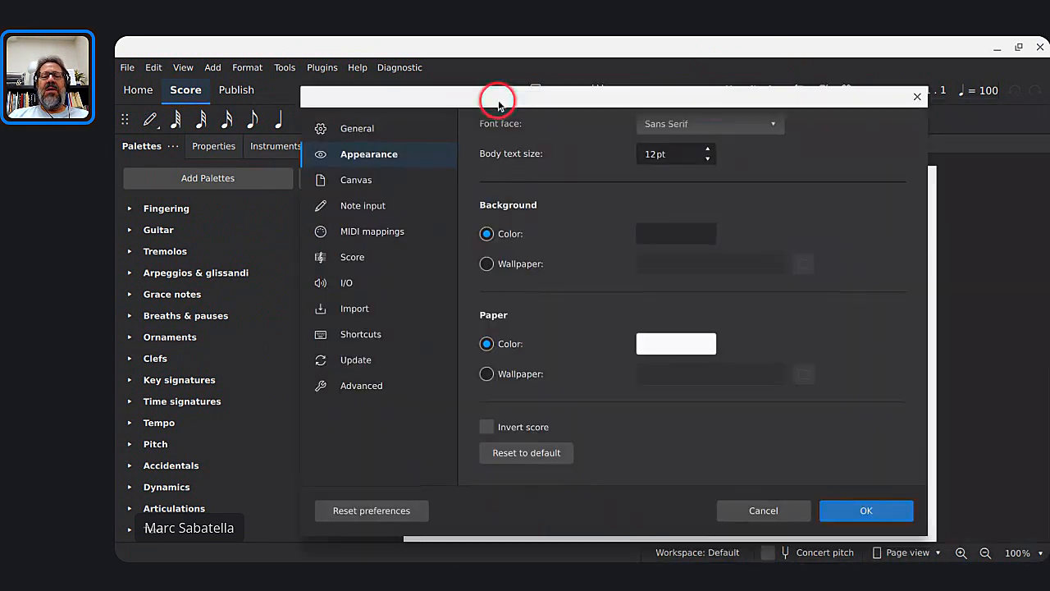
scroll(528, 319, up, 2)
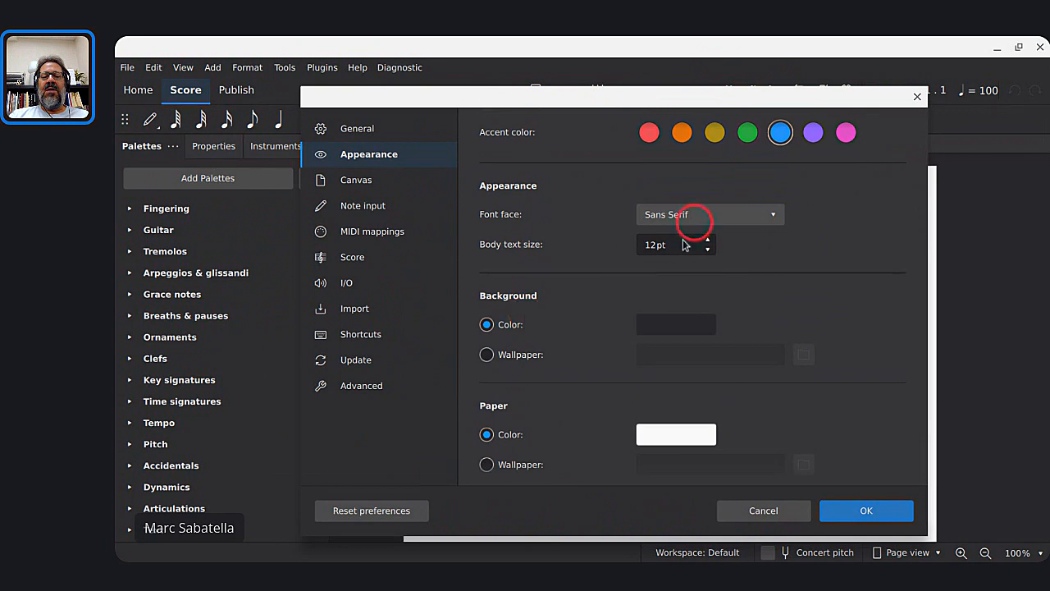
scroll(746, 239, up, 4)
click(486, 230)
drag(455, 103, 729, 103)
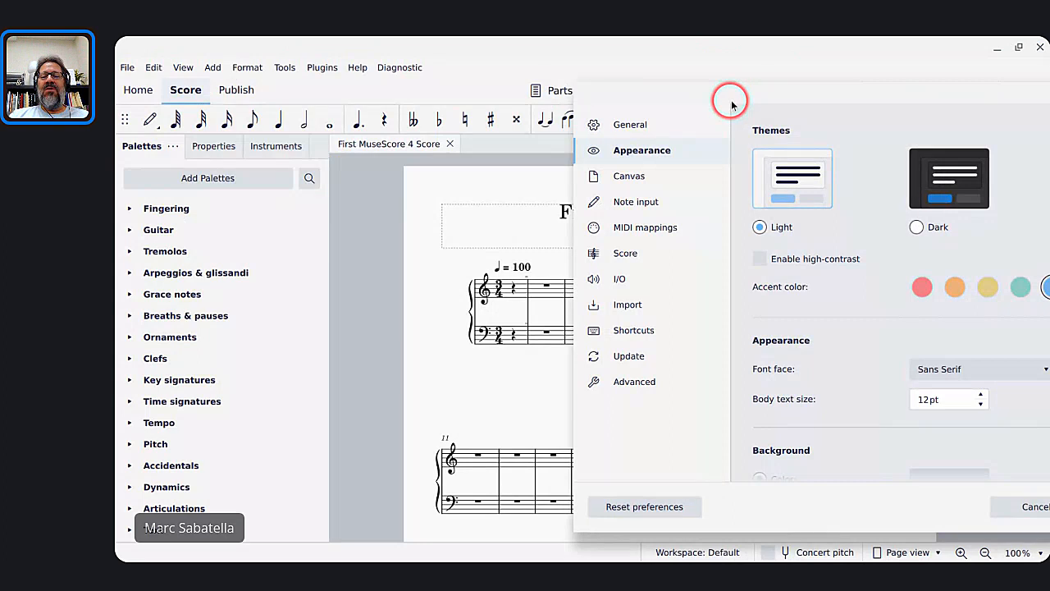
Preview the White and Black high-contrast themes, turn high contrast off again, and accept the preferences.
click(760, 261)
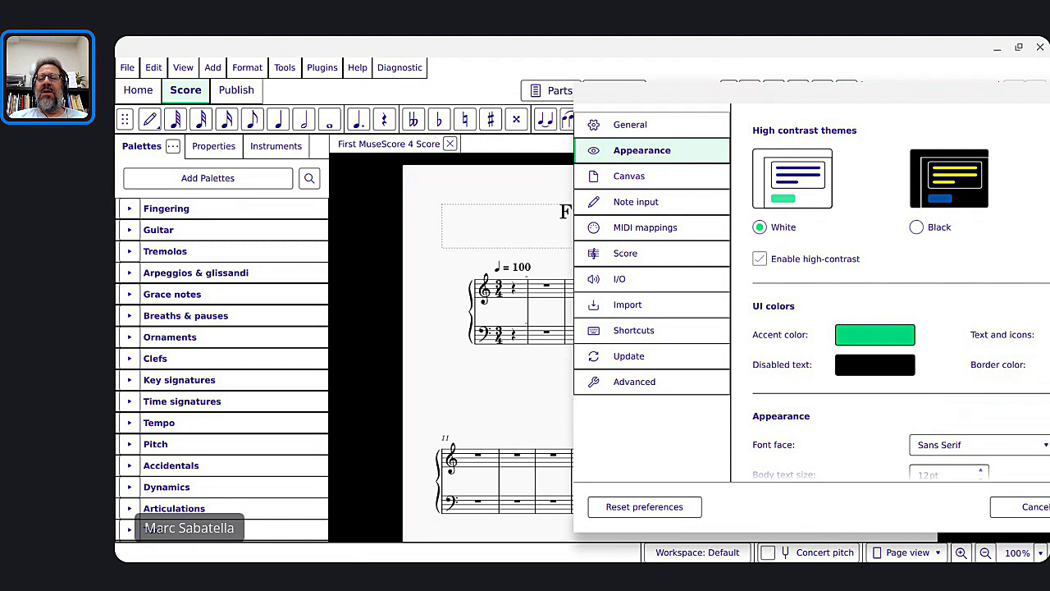
click(915, 230)
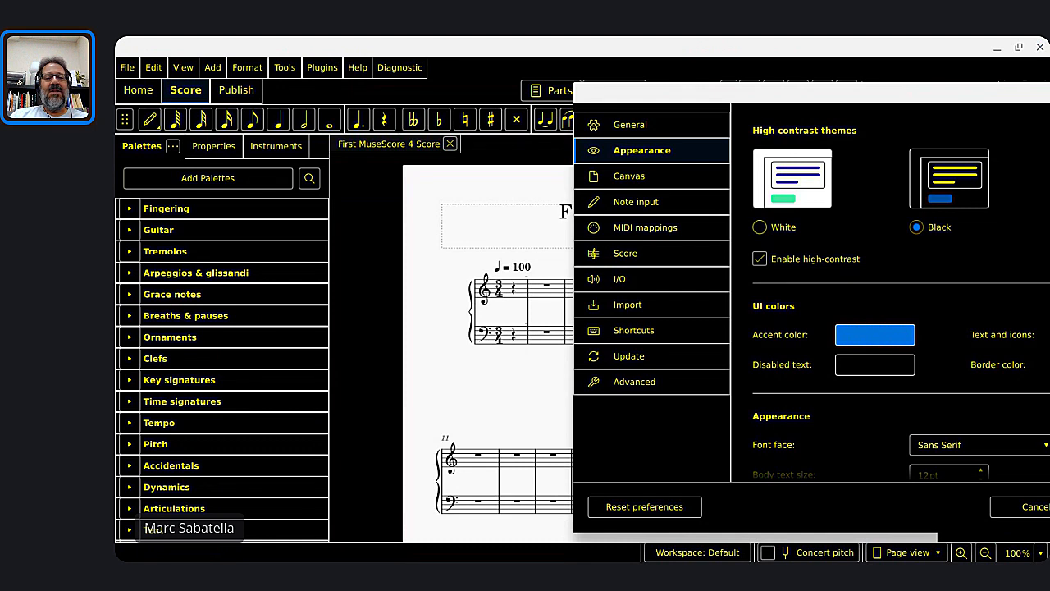
click(760, 228)
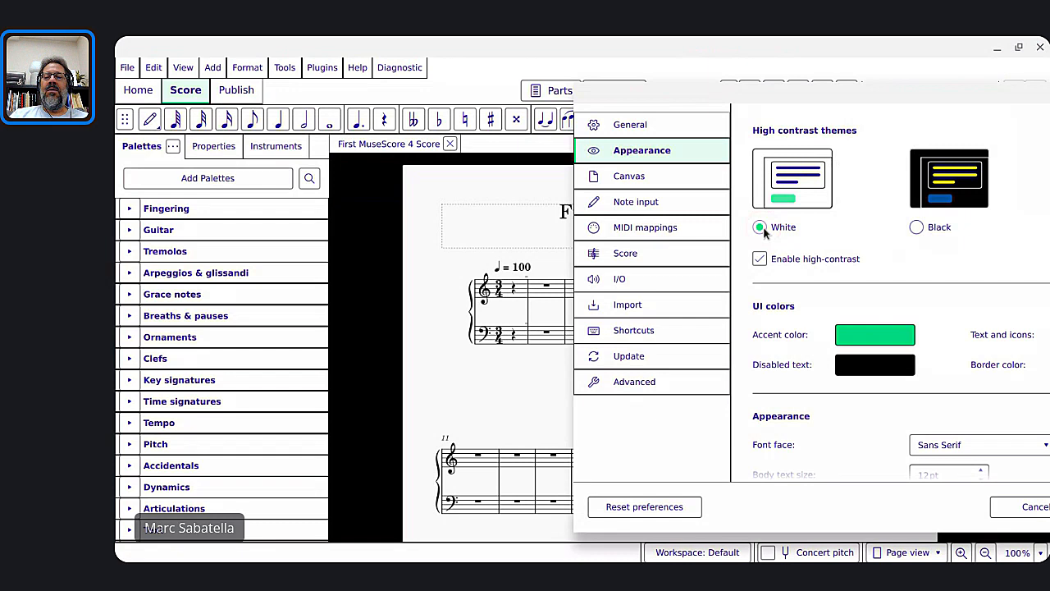
click(800, 189)
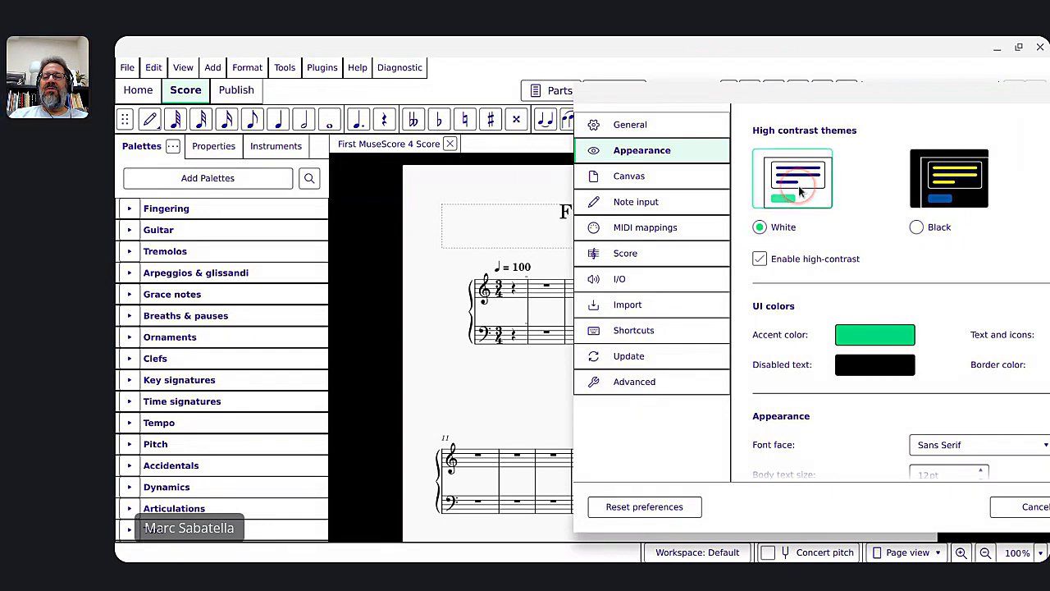
click(760, 259)
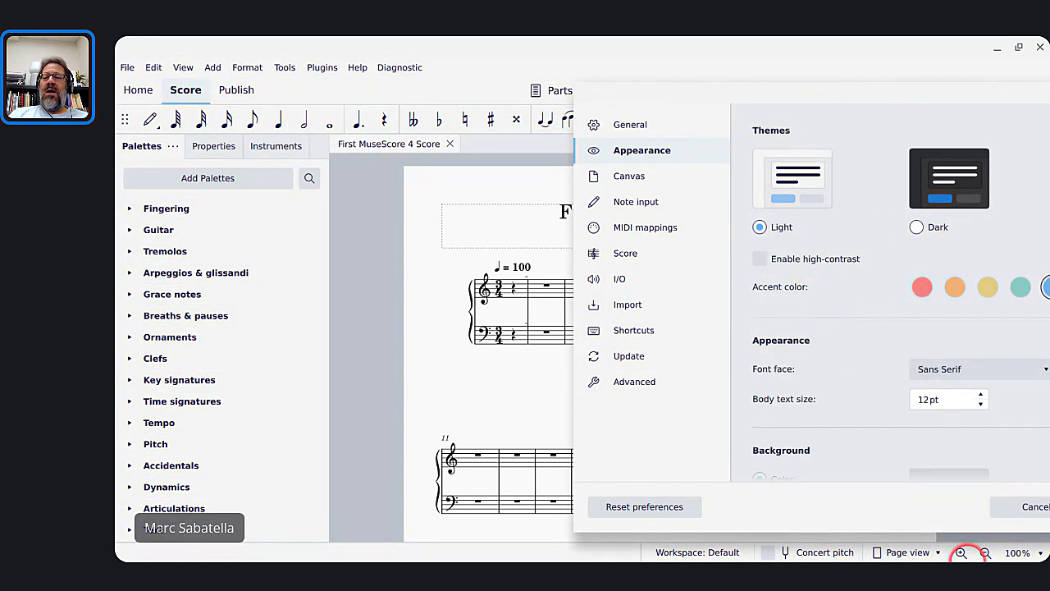
drag(837, 99, 556, 90)
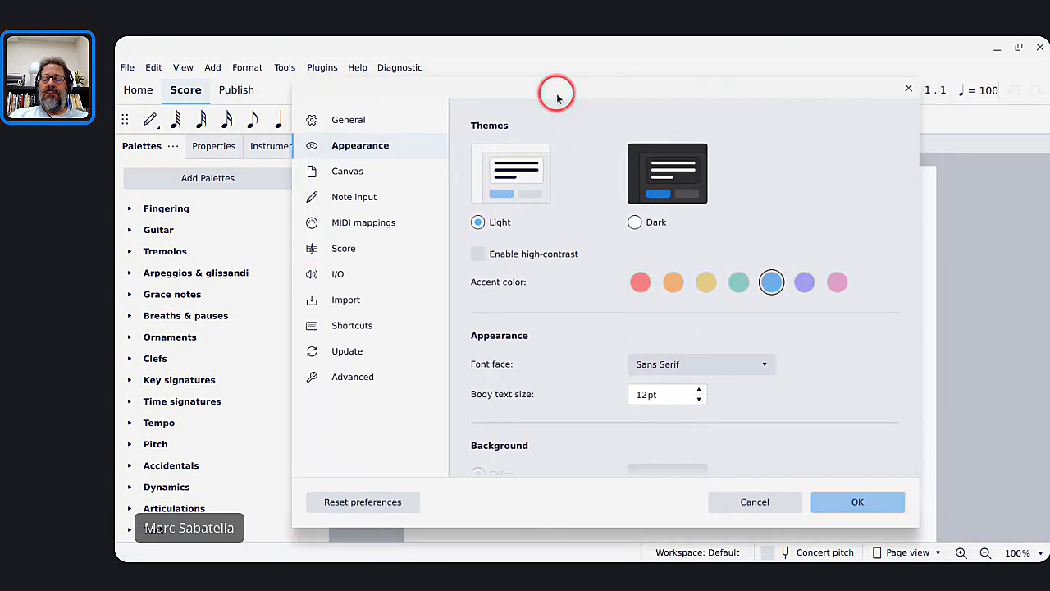
click(845, 502)
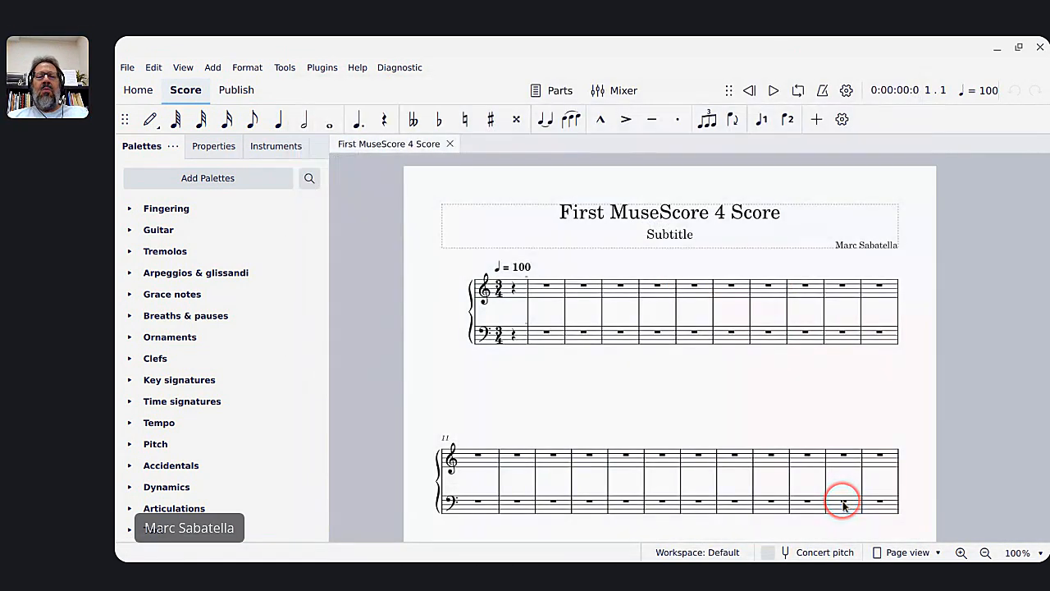
Check the chat messages, then view the staff line color setting in measure 2's Staff/Part properties and cancel.
key(alt+Tab)
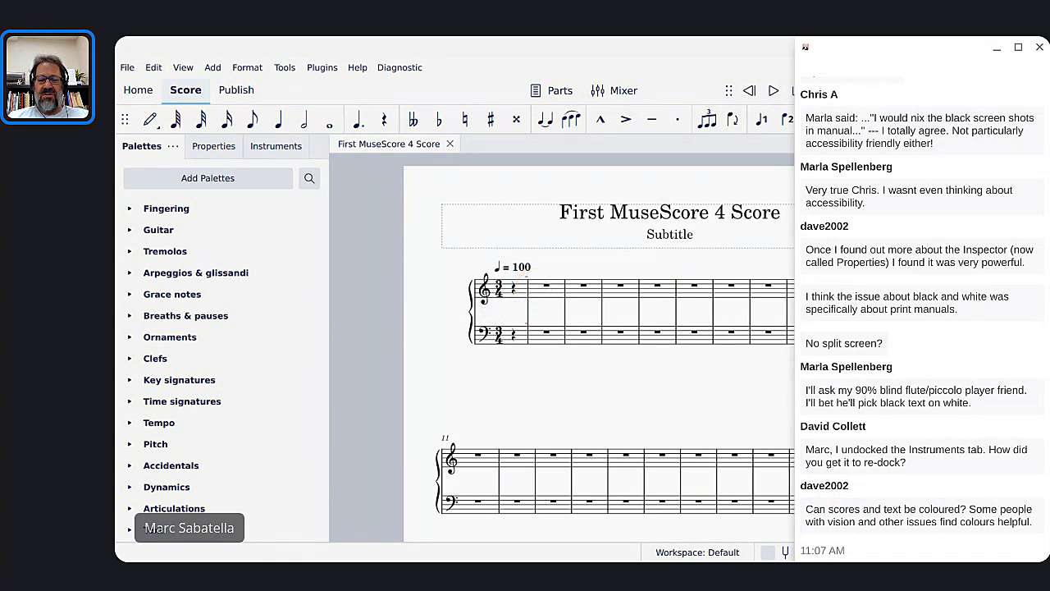
click(532, 291)
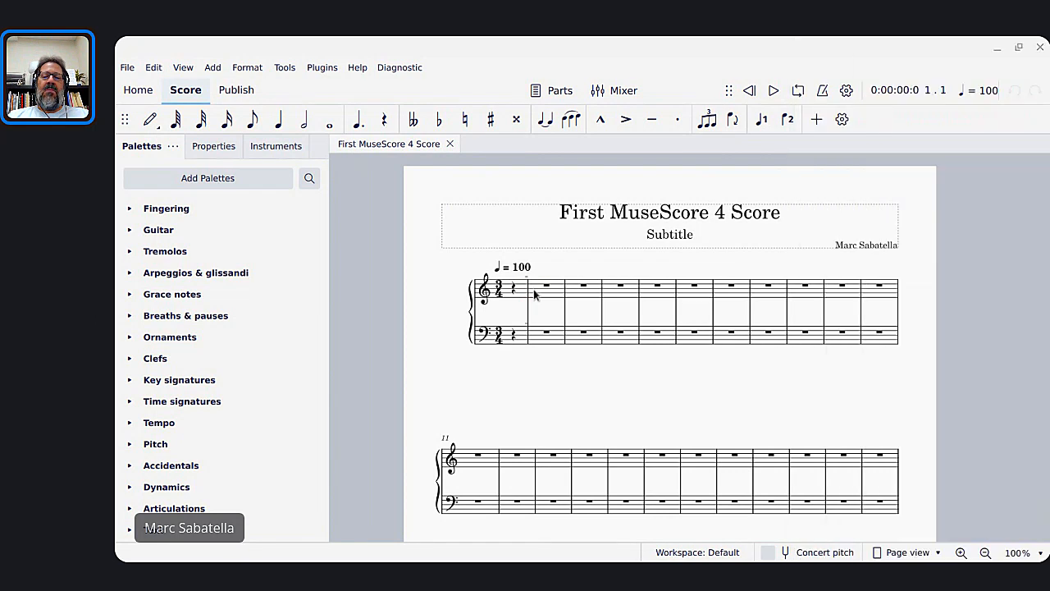
right_click(533, 292)
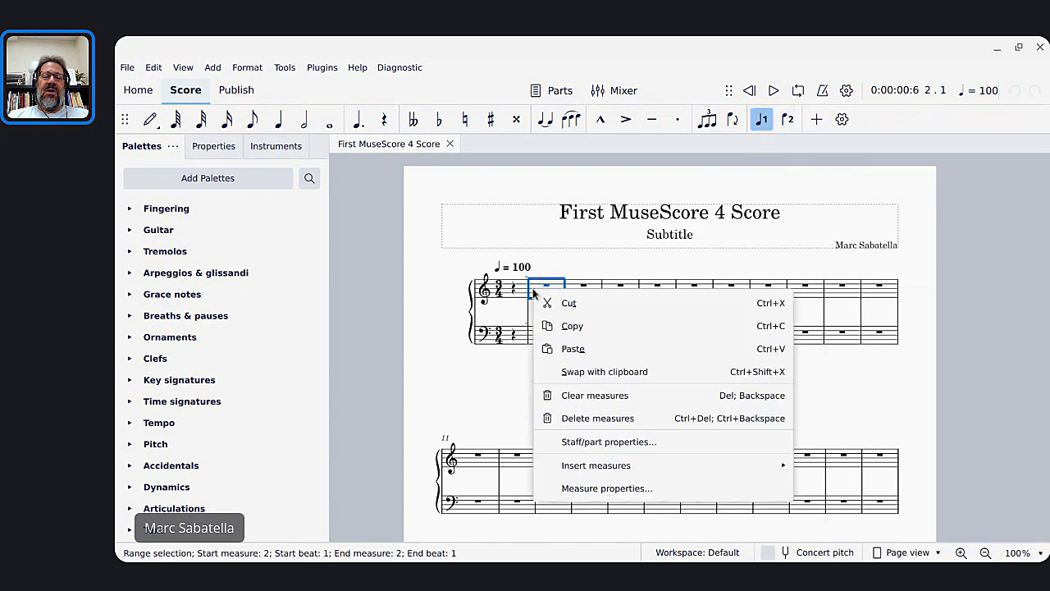
click(577, 443)
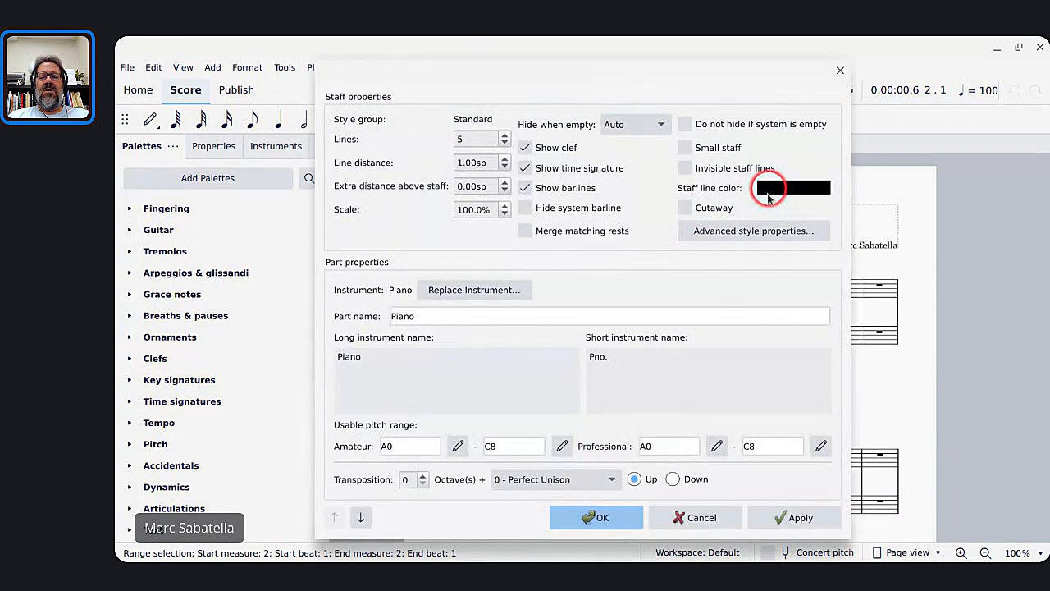
click(675, 516)
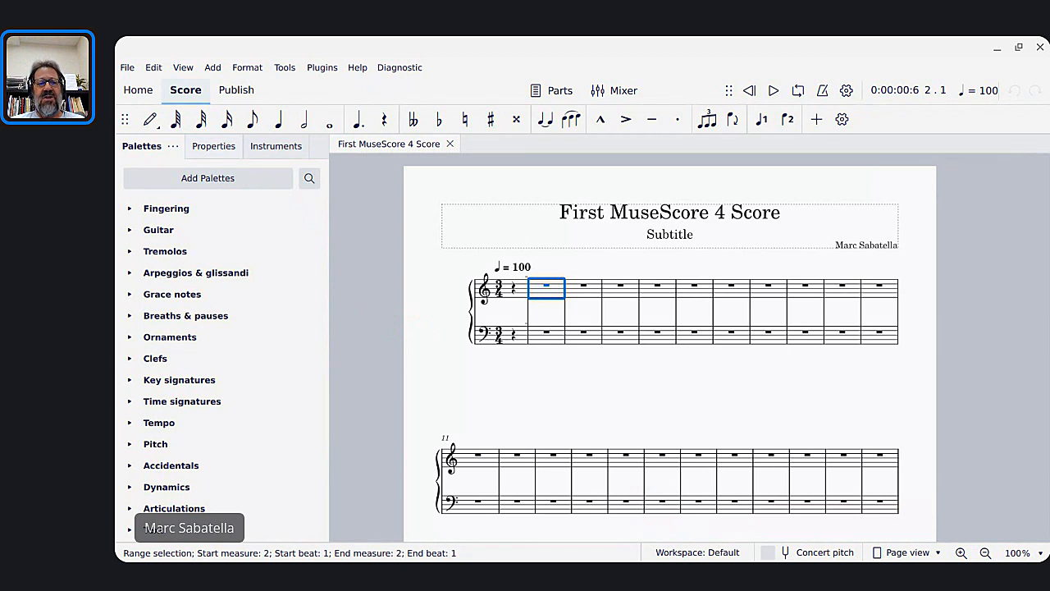
View the properties of the selected measure and of the score with nothing selected, then return to the palettes.
click(204, 147)
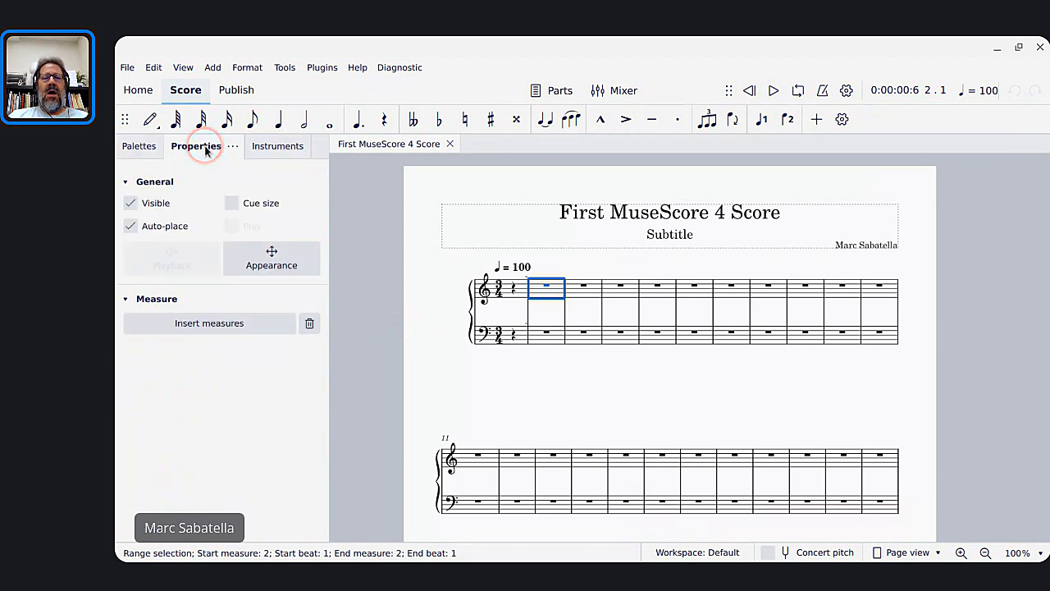
click(343, 236)
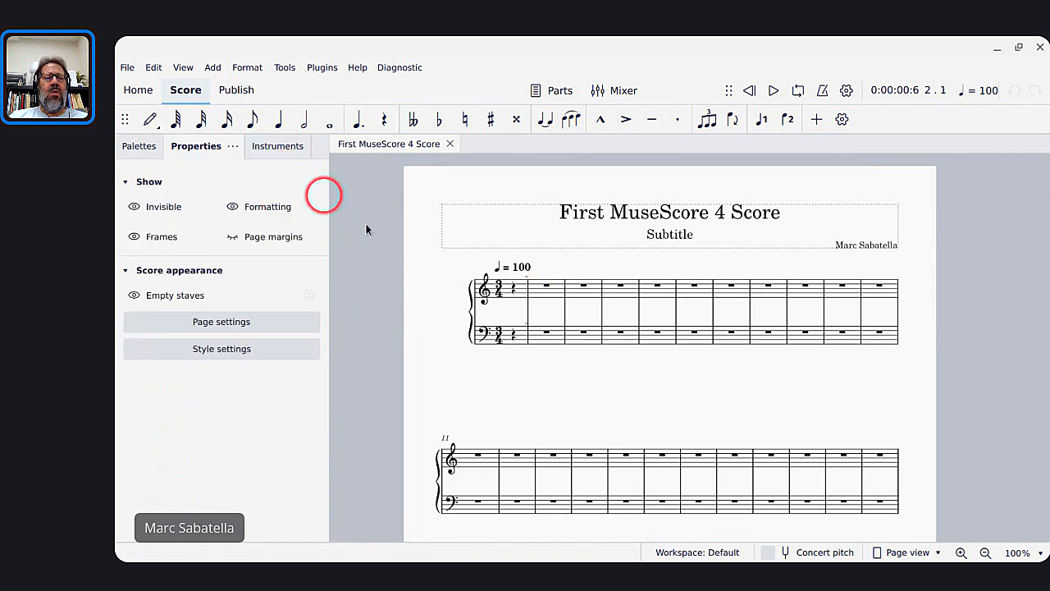
click(133, 152)
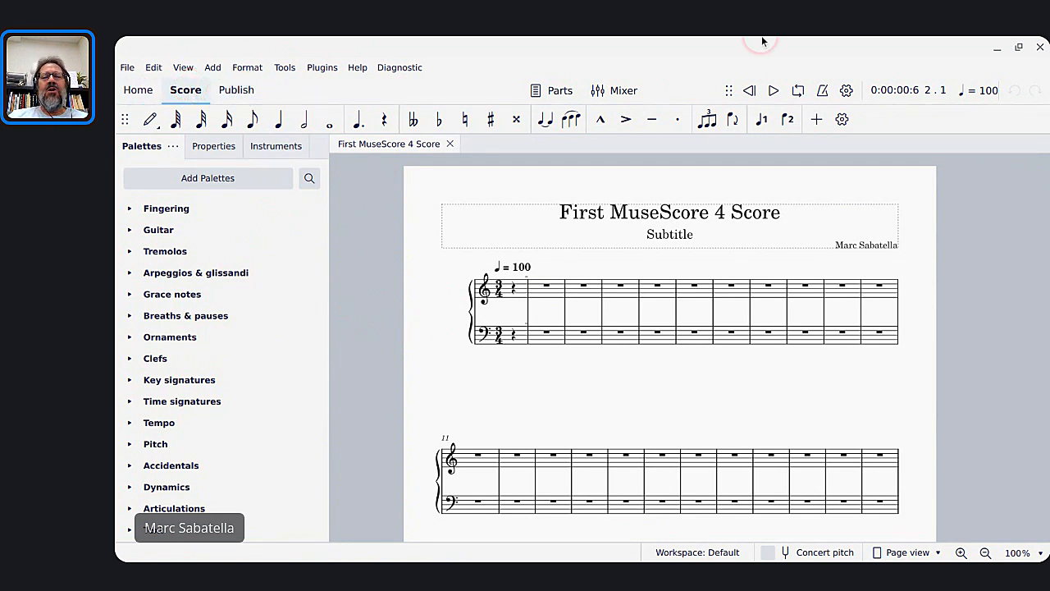
Close and relaunch MuseScore 4, then start a new score from the Home page to reach the instrument selection.
click(1041, 46)
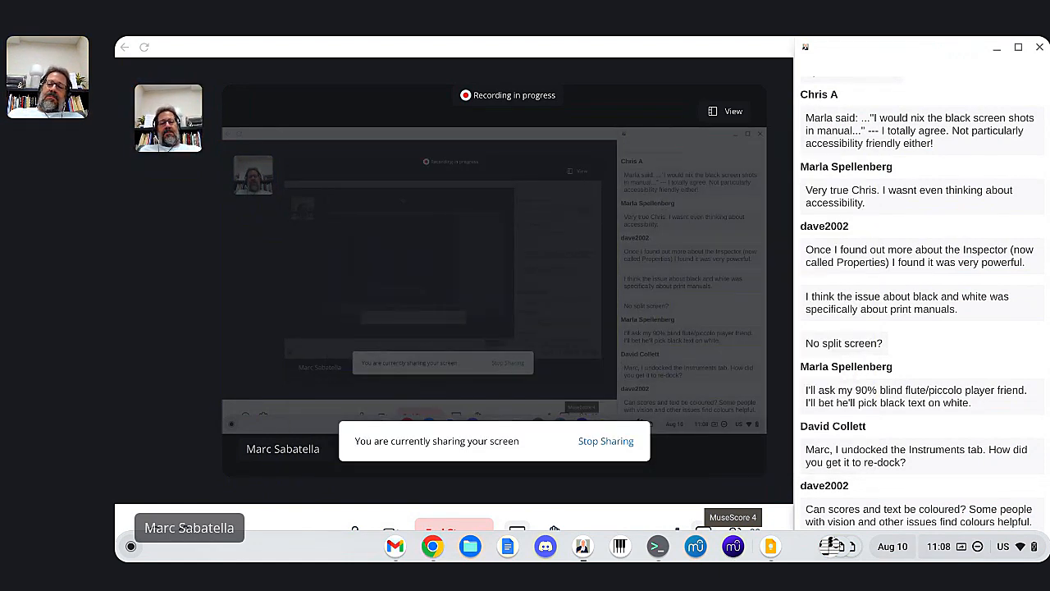
click(734, 545)
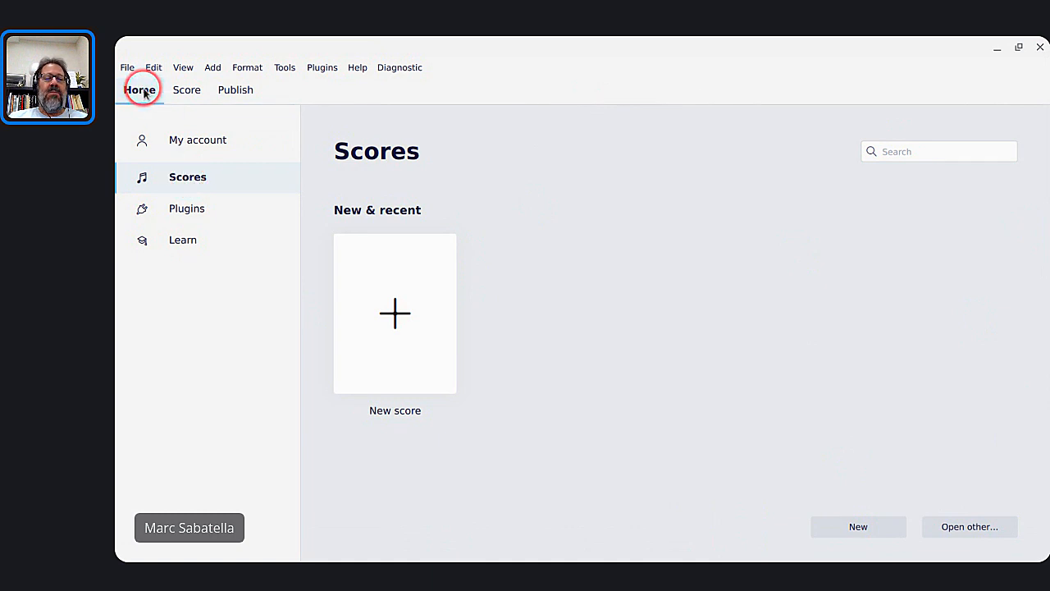
click(400, 311)
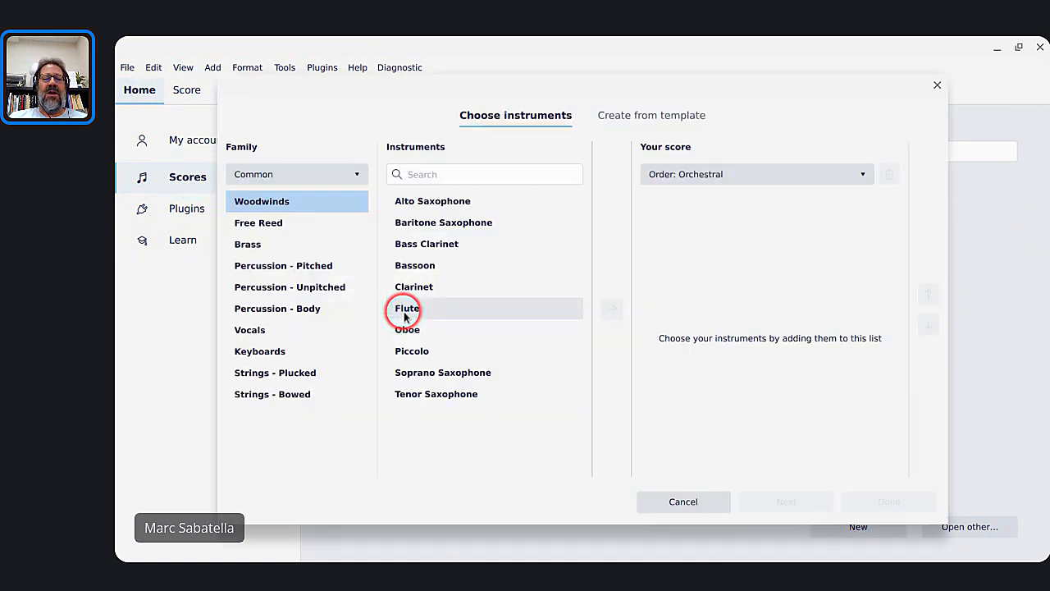
Create a new score with a Piano chosen from the Keyboards family.
click(297, 352)
click(406, 246)
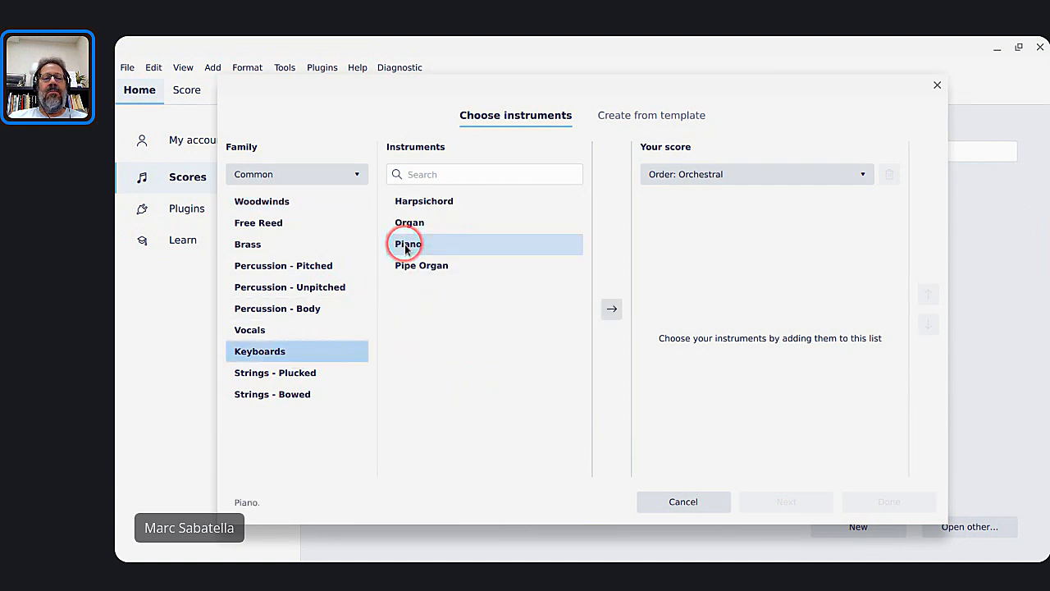
double_click(421, 249)
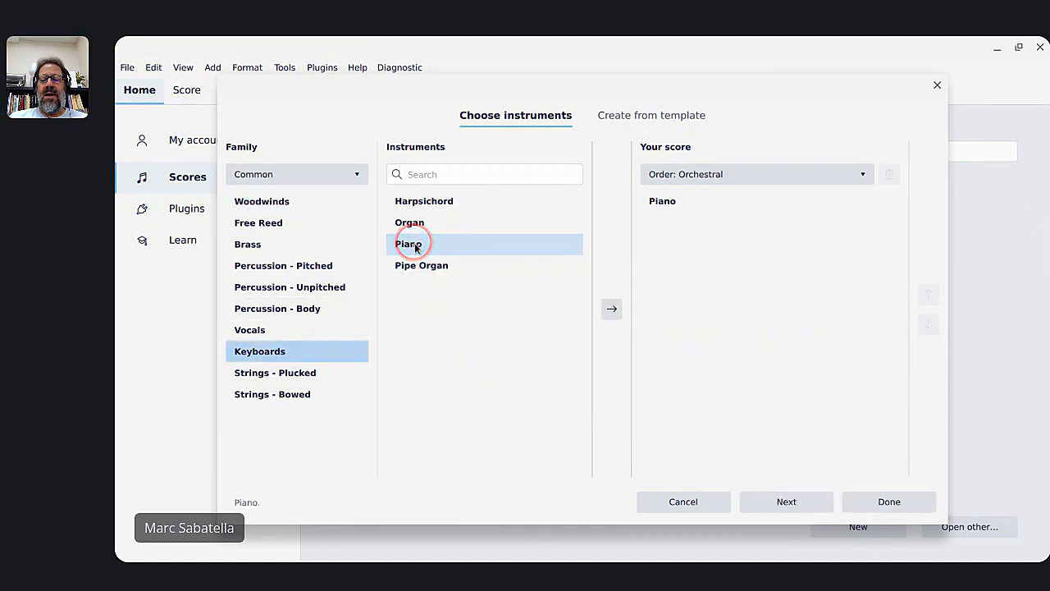
click(886, 502)
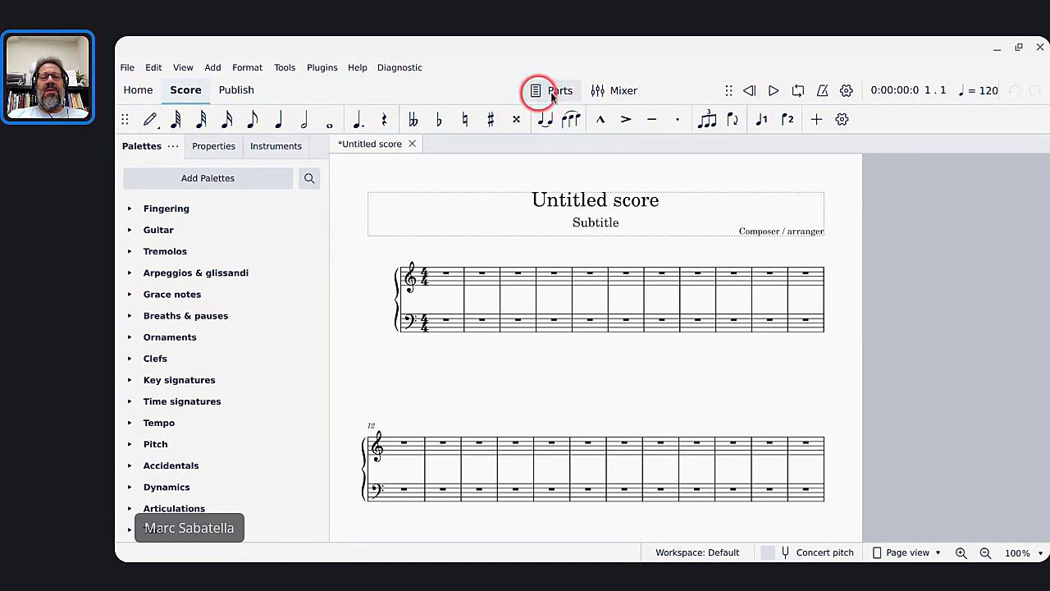
Show the Mixer for the piano score and hide it again, and check the Parts command.
click(624, 92)
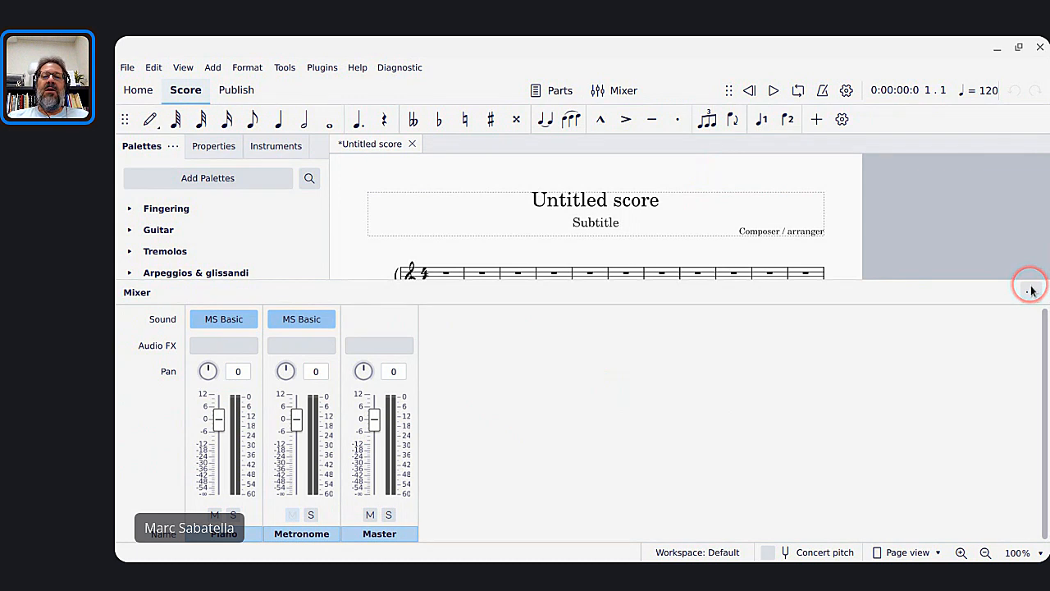
key(super)
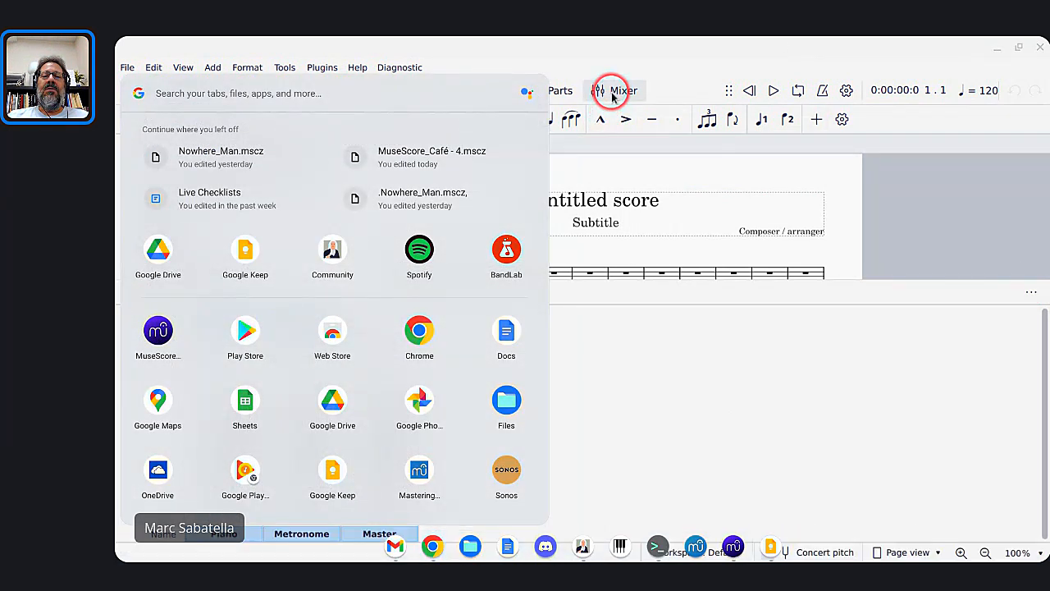
click(611, 93)
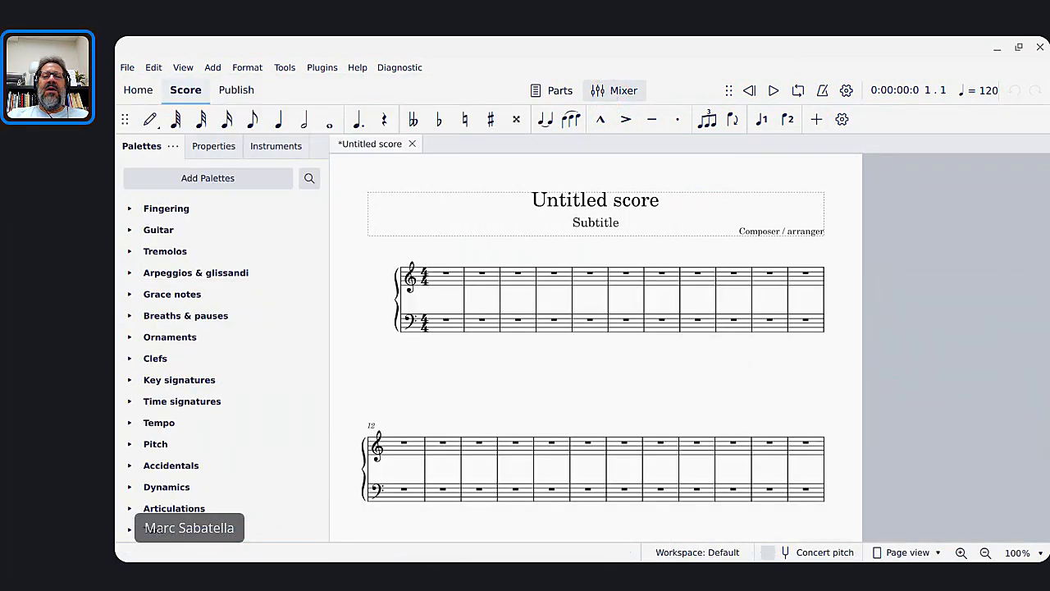
click(548, 91)
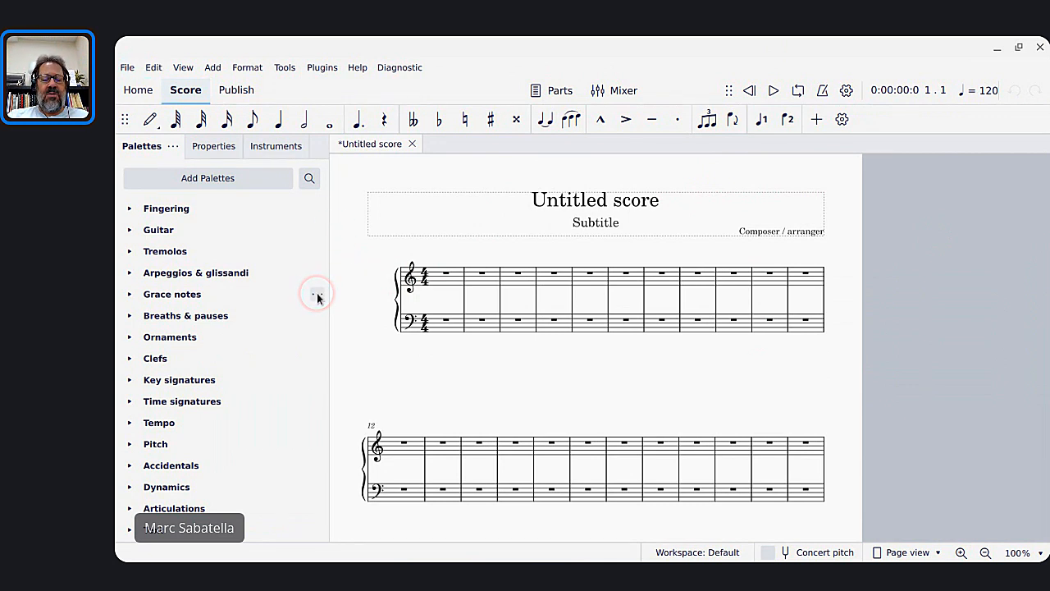
Add a Flute from the Woodwinds family to the score.
key(i)
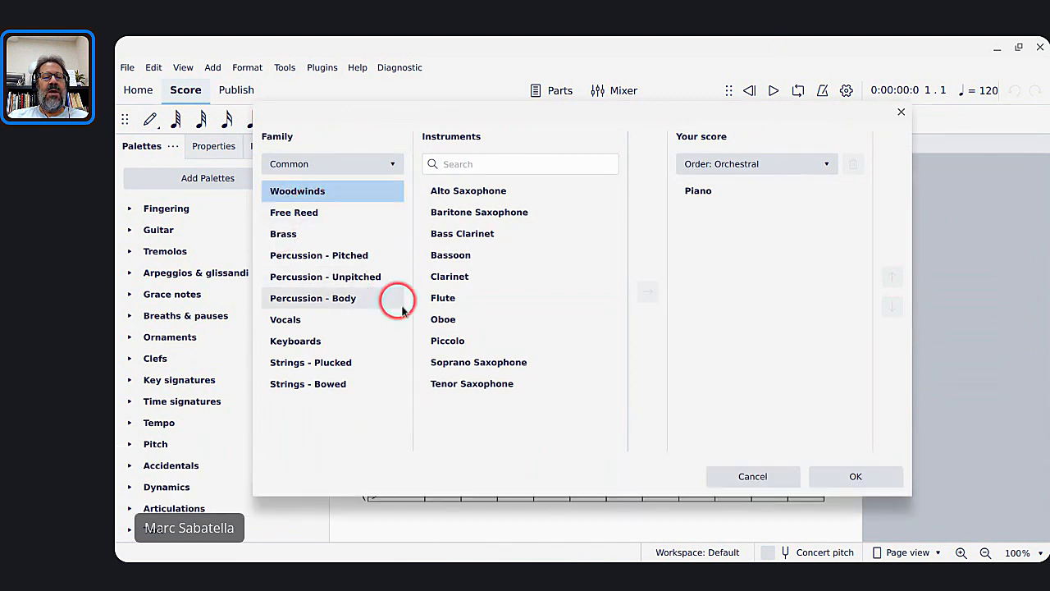
double_click(450, 301)
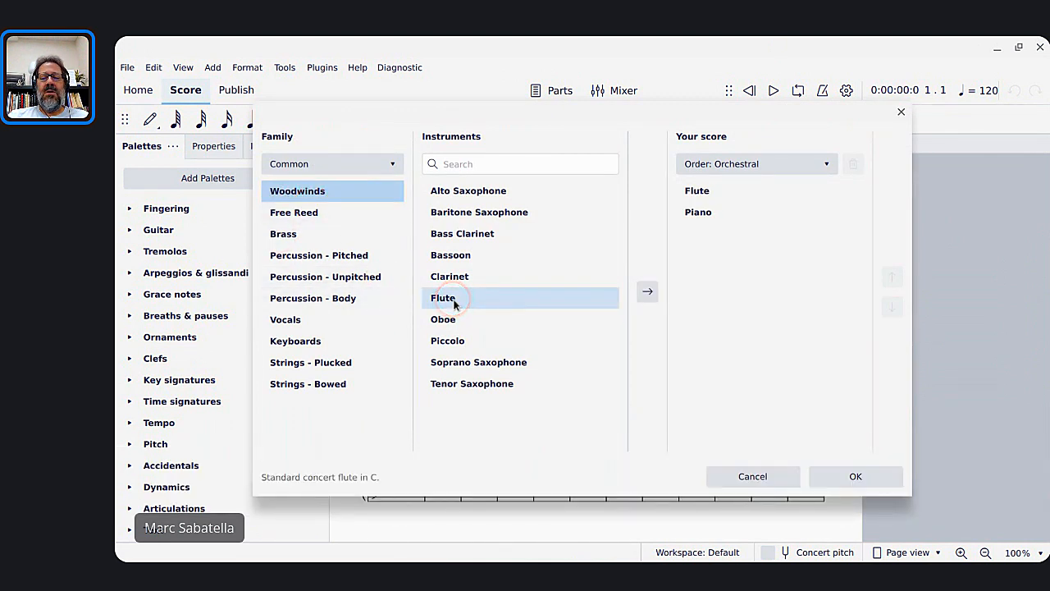
click(859, 476)
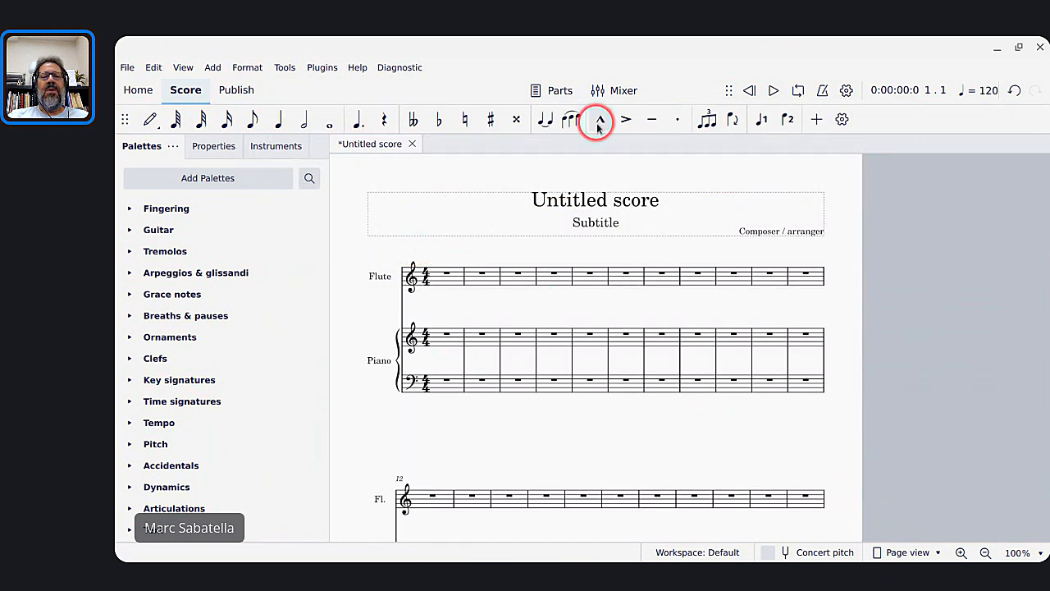
Open all the score's parts and view the Flute and Piano parts.
click(558, 92)
drag(534, 99, 593, 82)
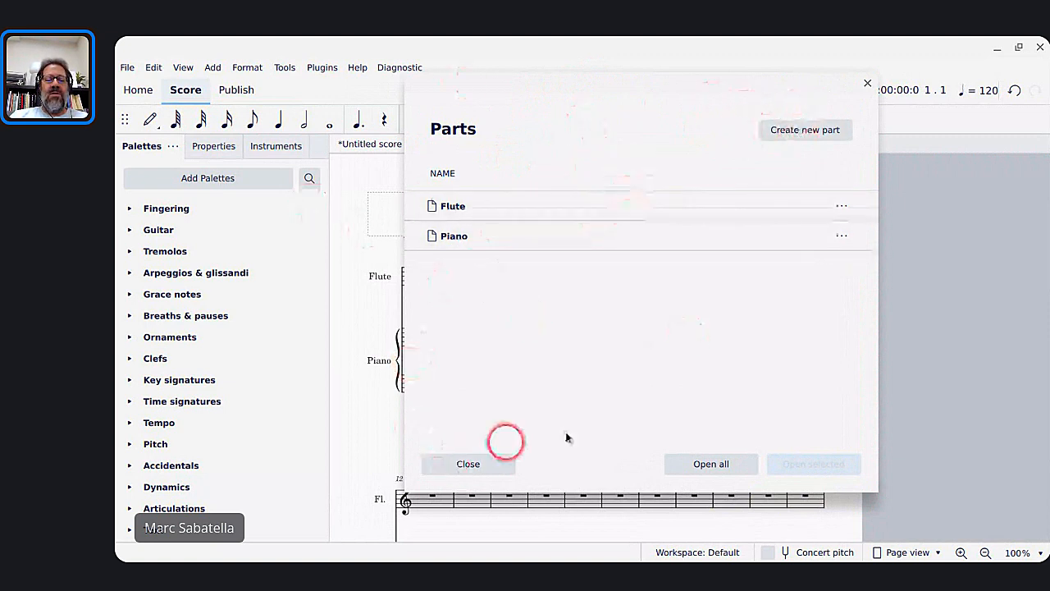
click(701, 465)
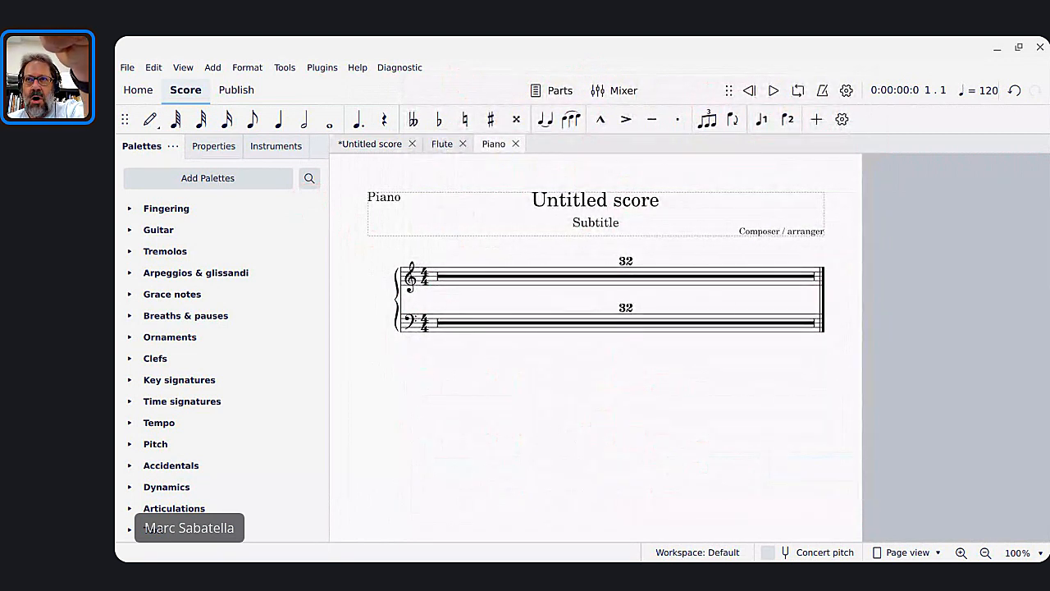
click(534, 104)
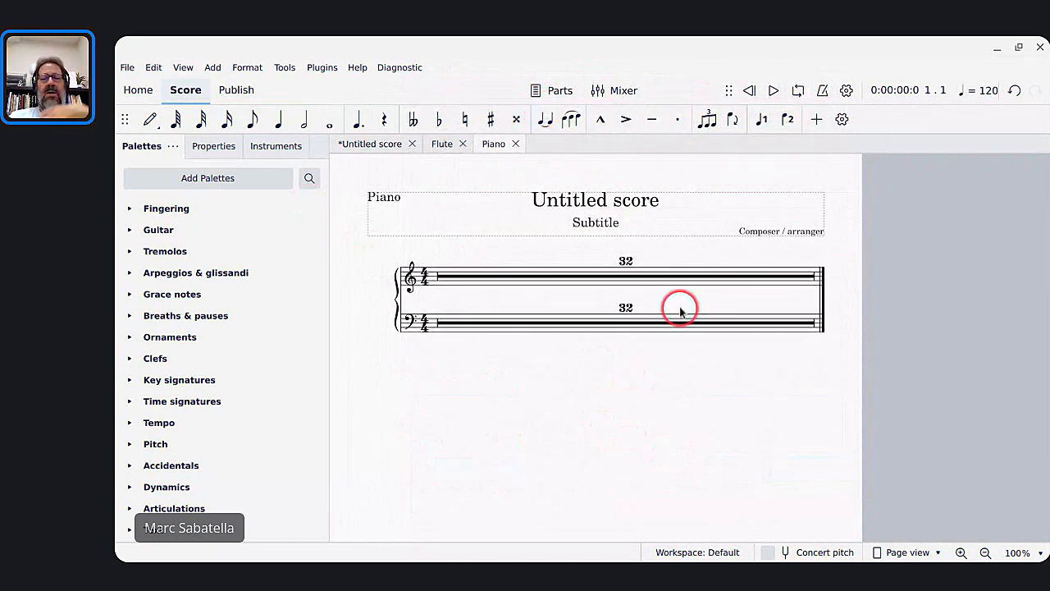
click(437, 143)
click(500, 144)
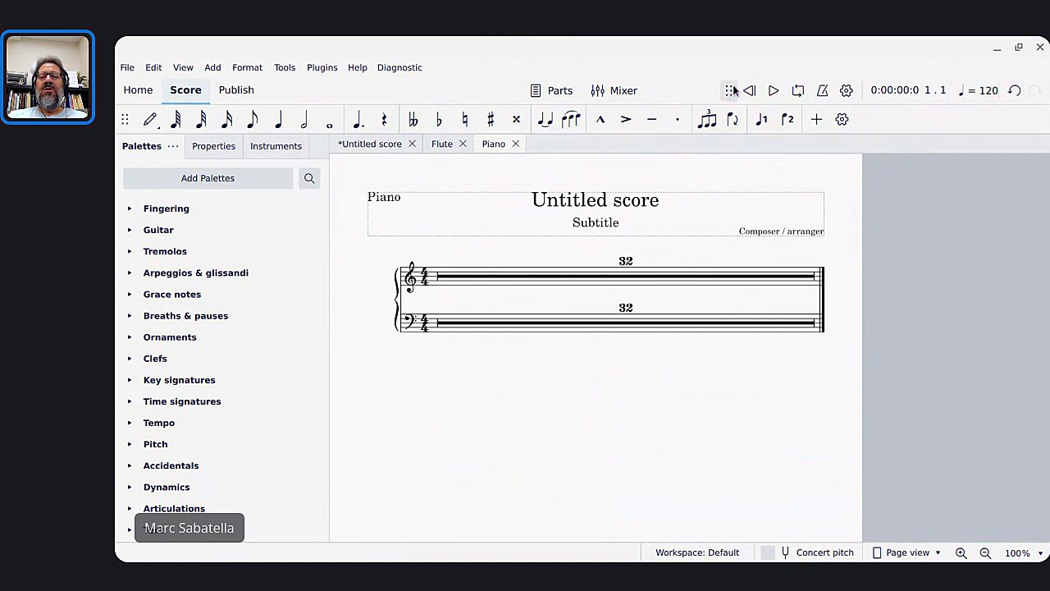
Undock the playback toolbar over the score and dock it back in its original place, twice.
drag(729, 90, 667, 217)
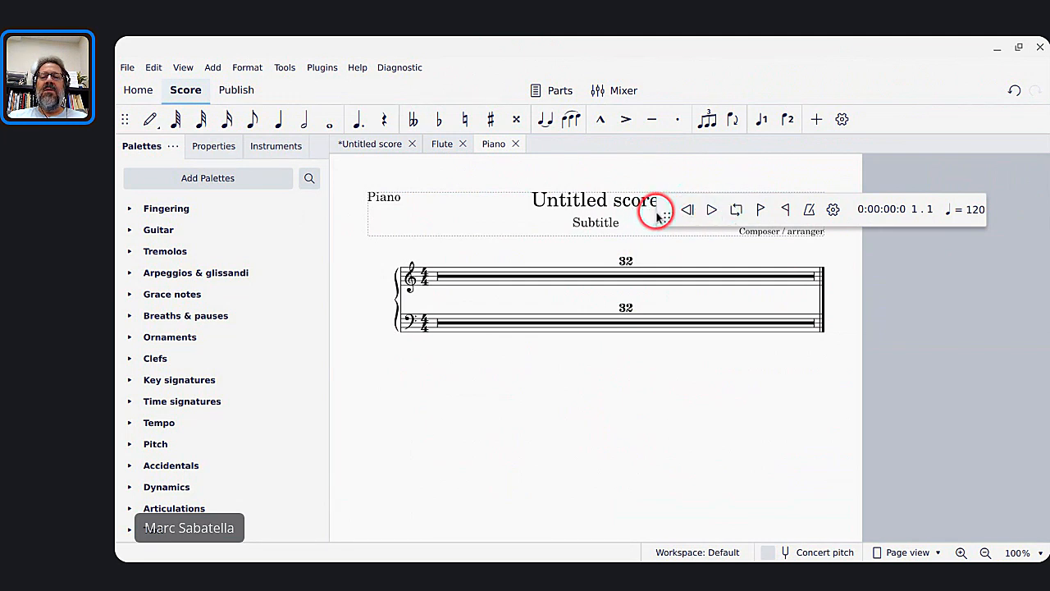
drag(667, 211, 728, 96)
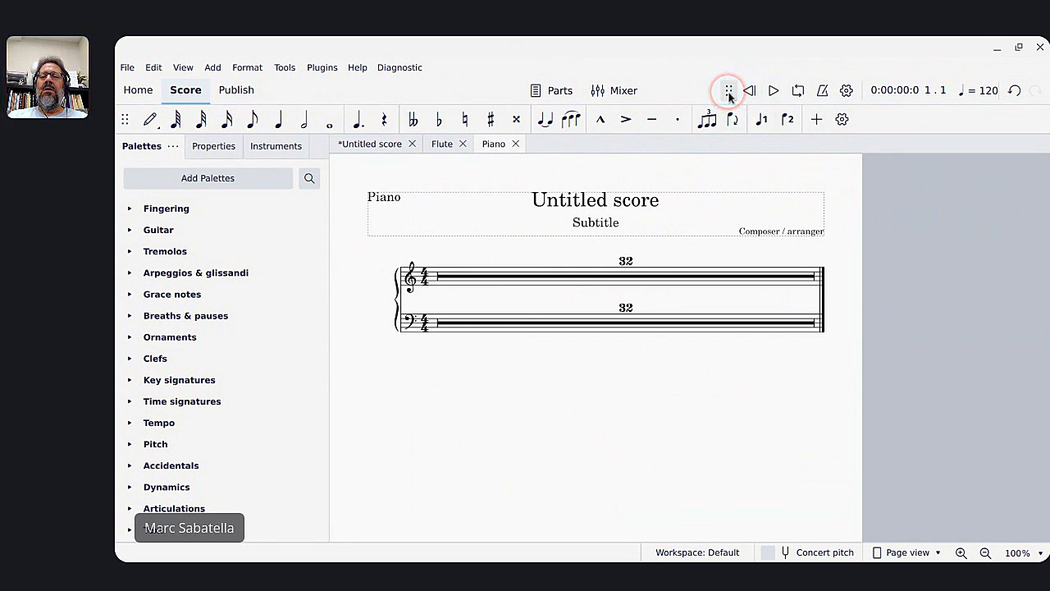
drag(727, 96, 506, 228)
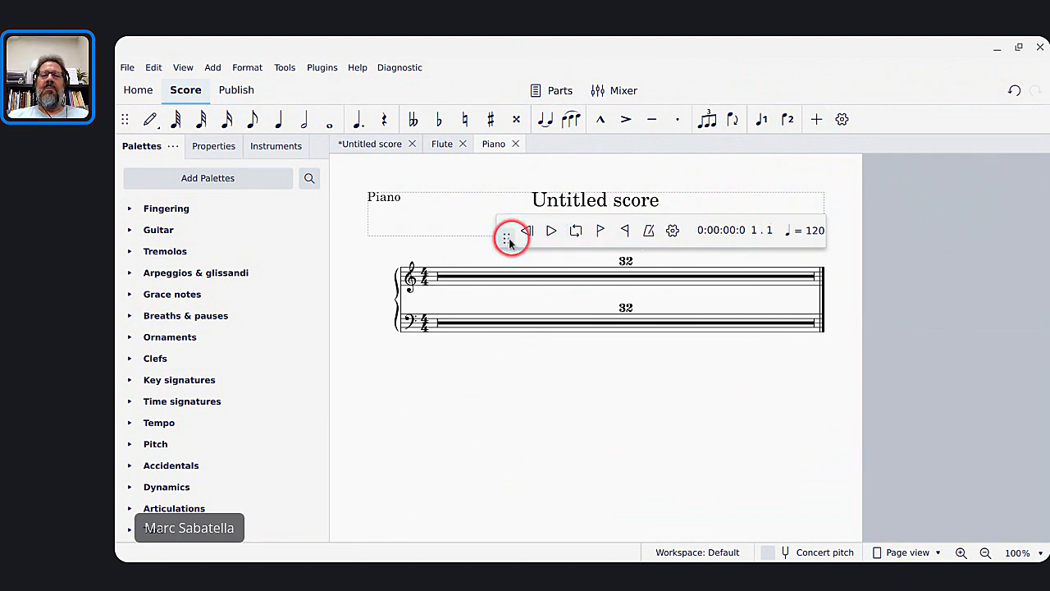
drag(507, 238, 774, 93)
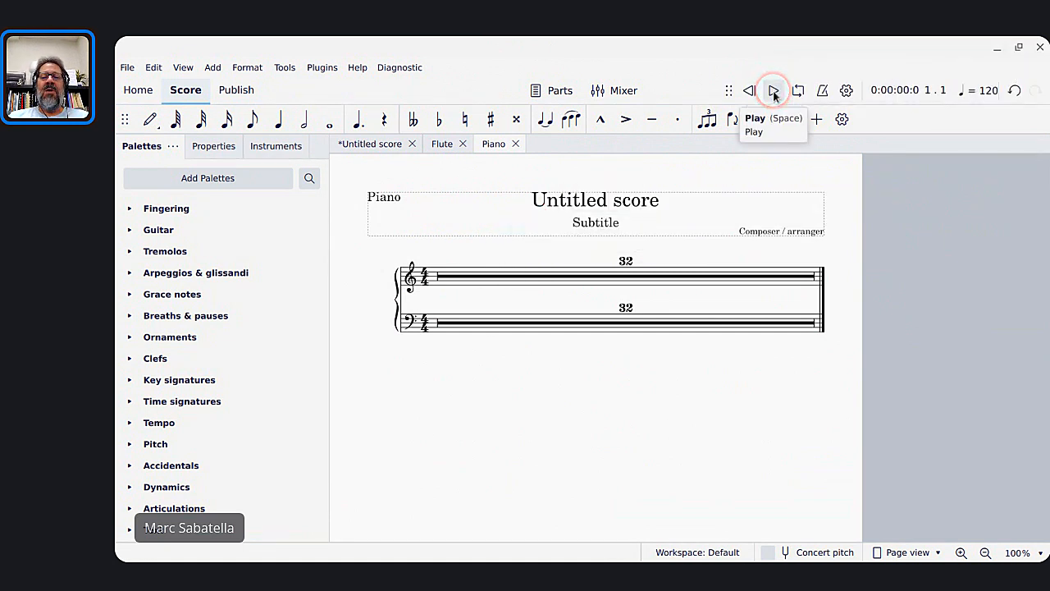
Switch to Google Keep, look through its note categories, and minimize its window.
key(alt+Tab)
key(alt+Tab)
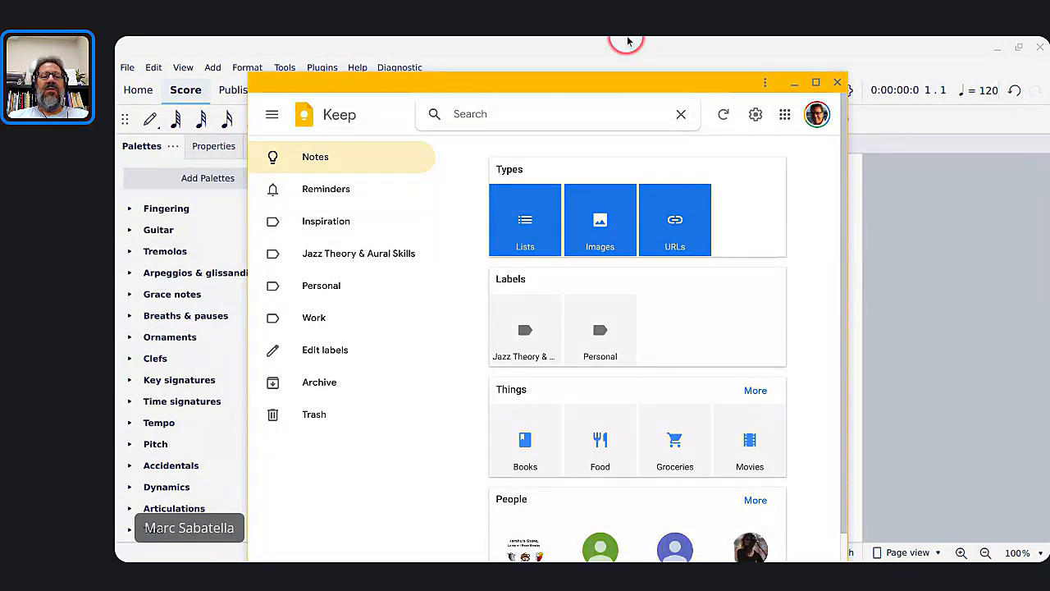
scroll(537, 443, down, 1)
scroll(537, 443, up, 1)
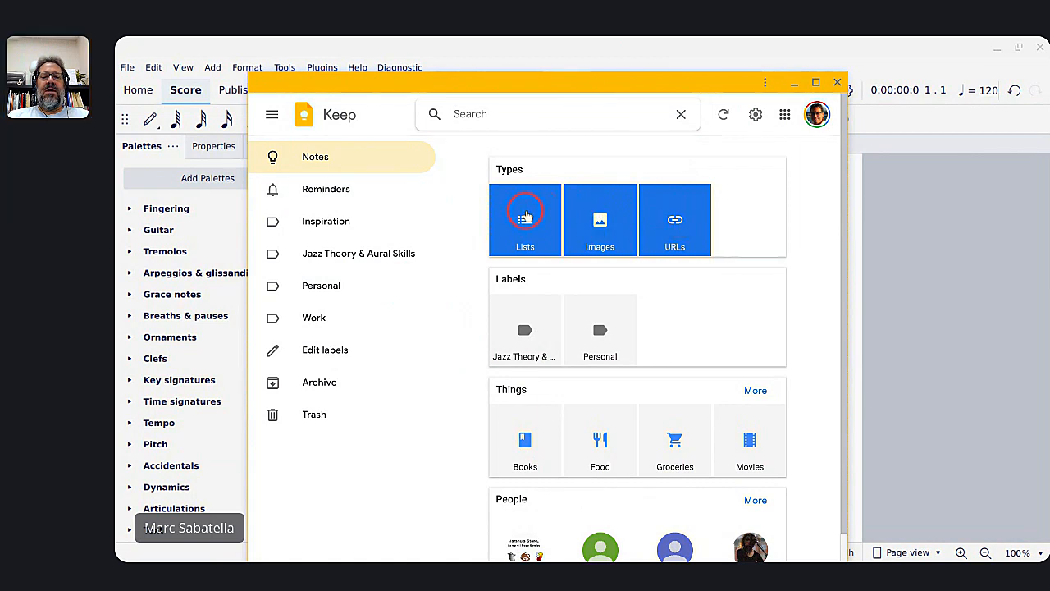
scroll(508, 340, down, 1)
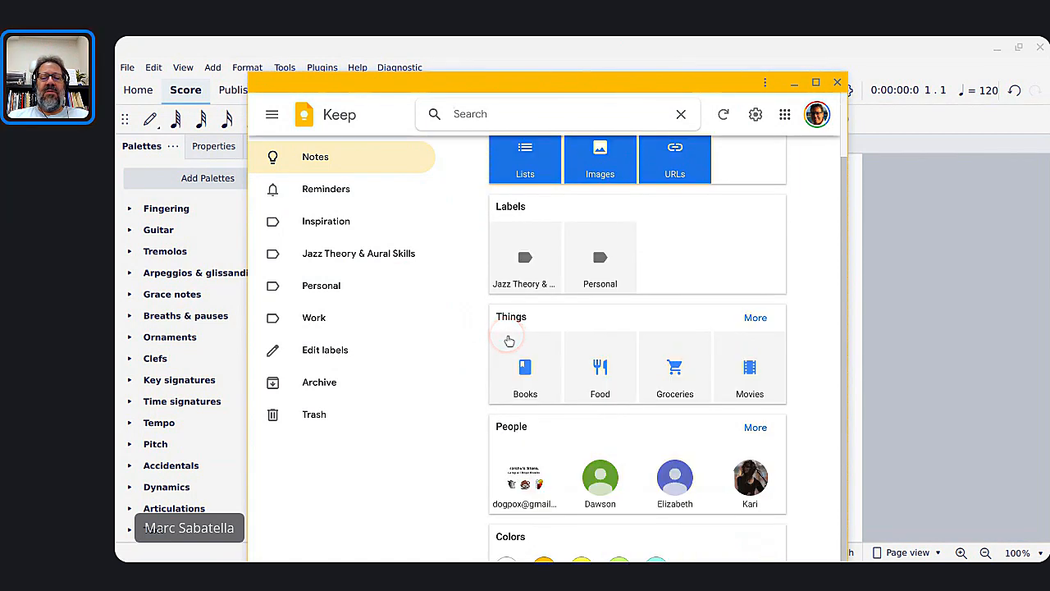
scroll(509, 340, up, 1)
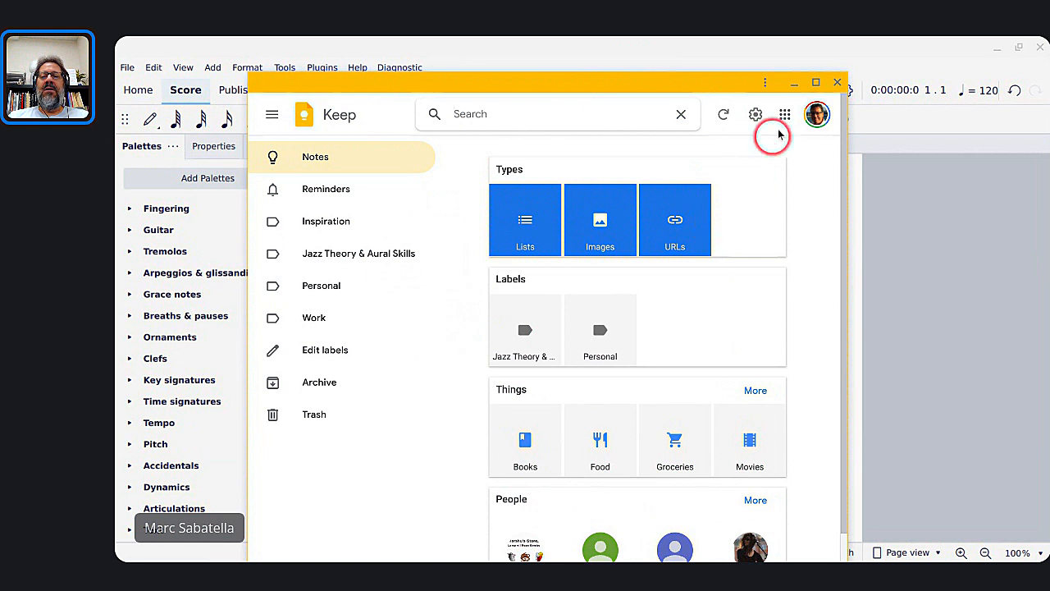
click(793, 85)
Switch to the Community livestream and post the chat message "Note to self: where is scrub slider".
key(alt+Tab)
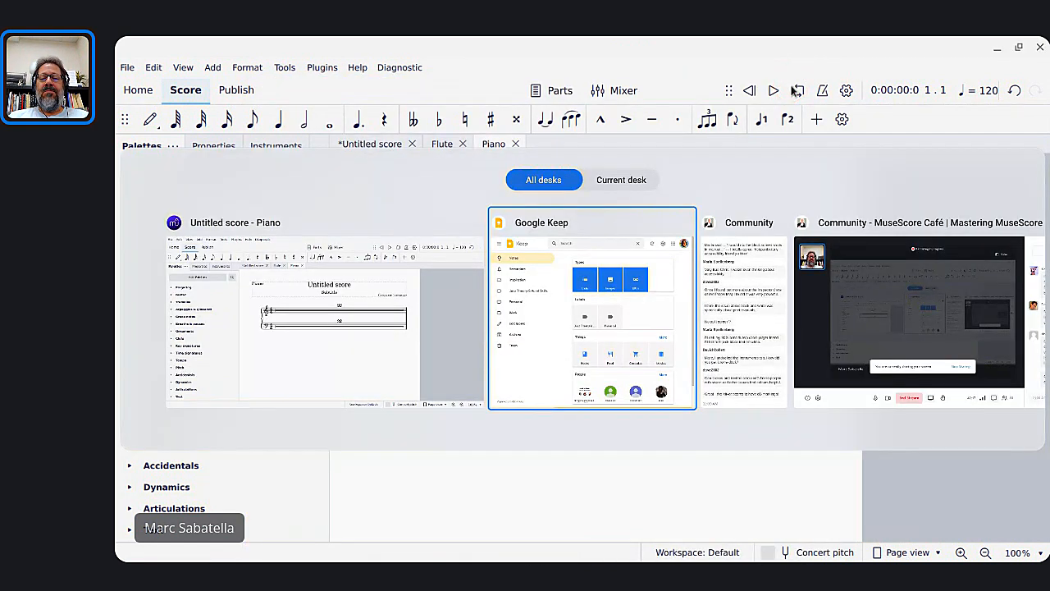
key(alt+Tab)
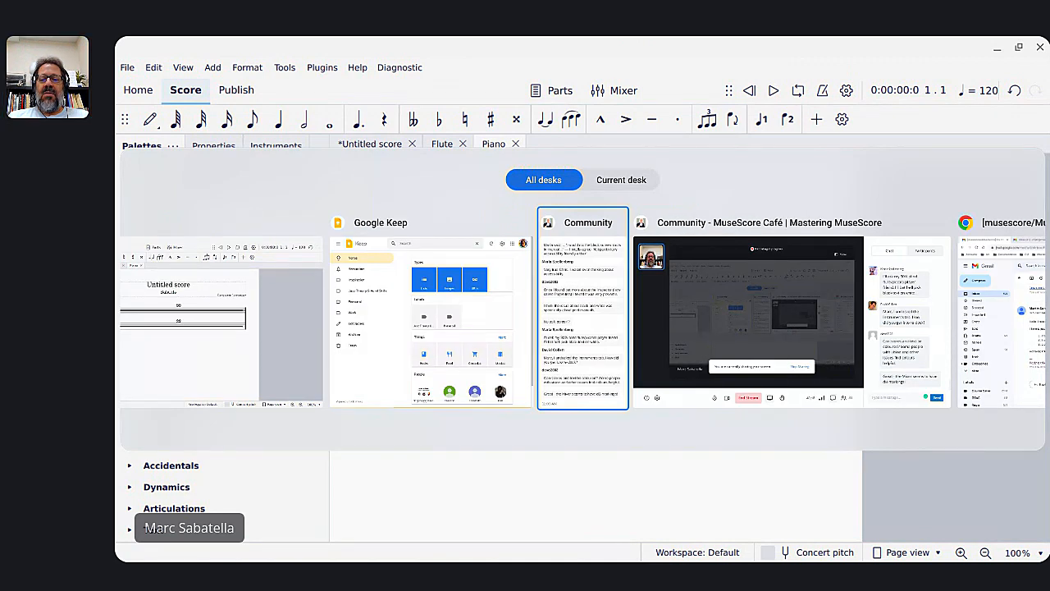
key(alt+Tab)
click(828, 536)
text(Not)
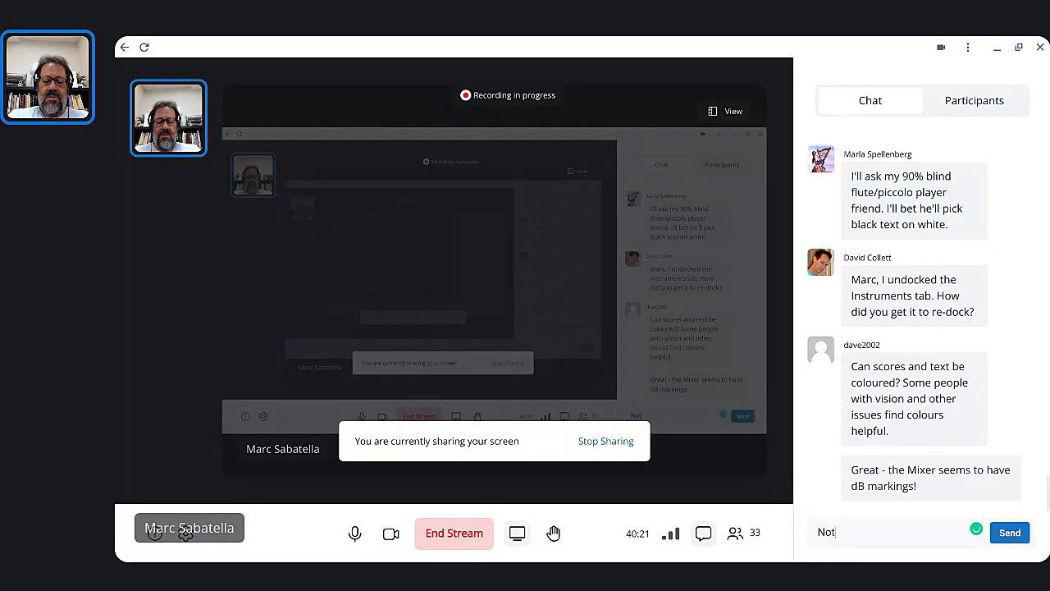
text(e to self: where is scrub slider)
key(Return)
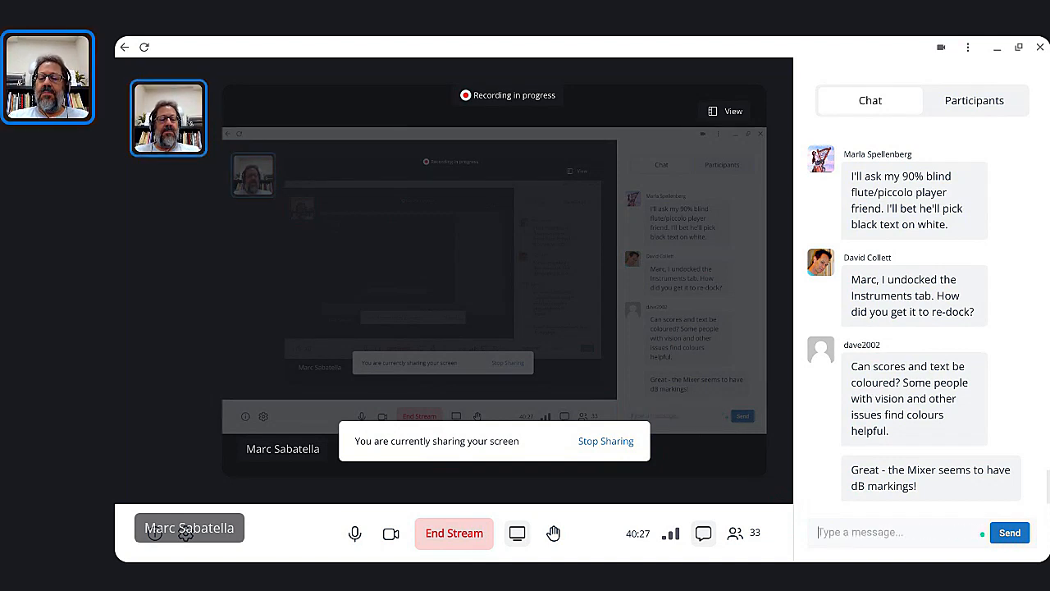
Return to MuseScore and show the Mixer with the Flute and Piano channels.
key(alt+Tab)
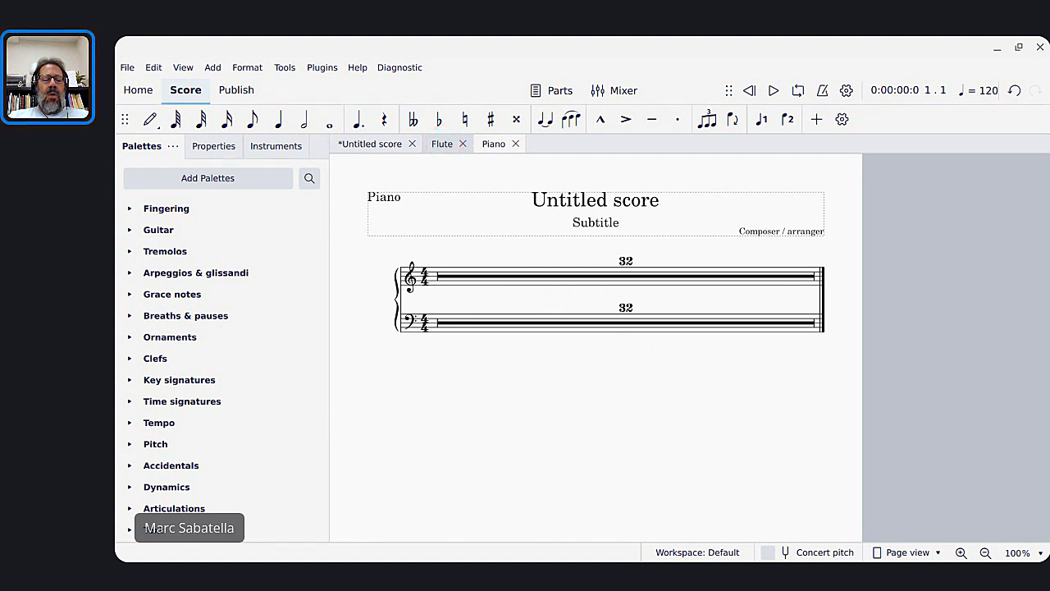
key(F10)
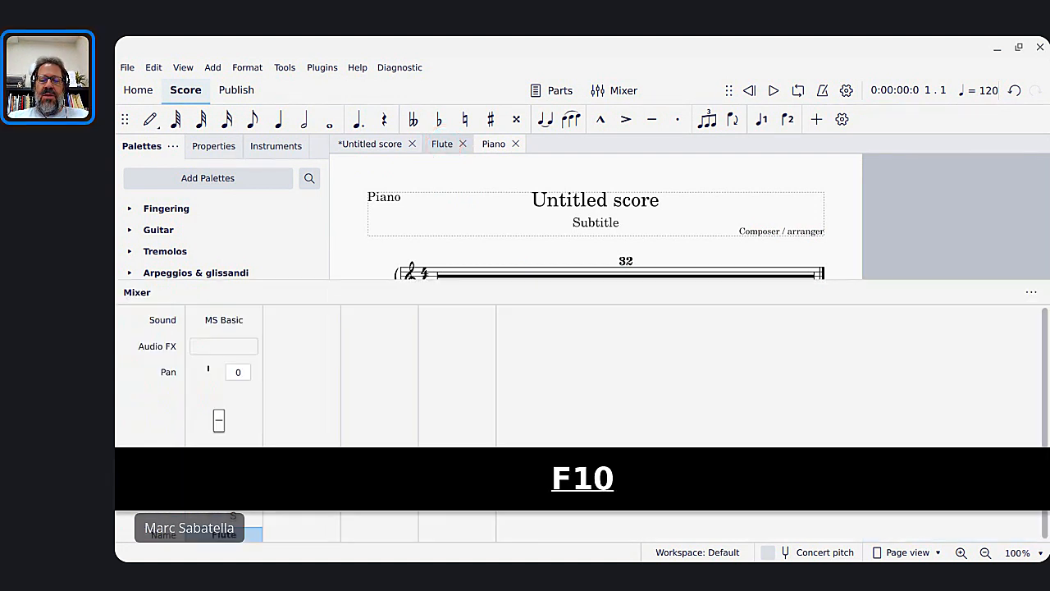
click(376, 375)
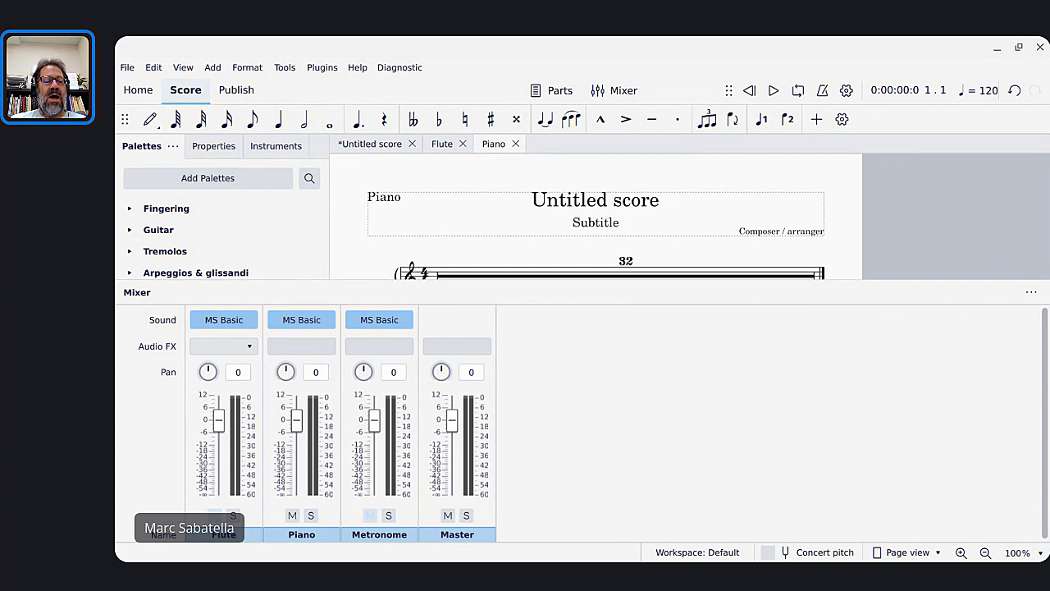
Lower the Flute channel's volume fader, raise it to slightly above 0 dB, and close the Mixer.
click(212, 461)
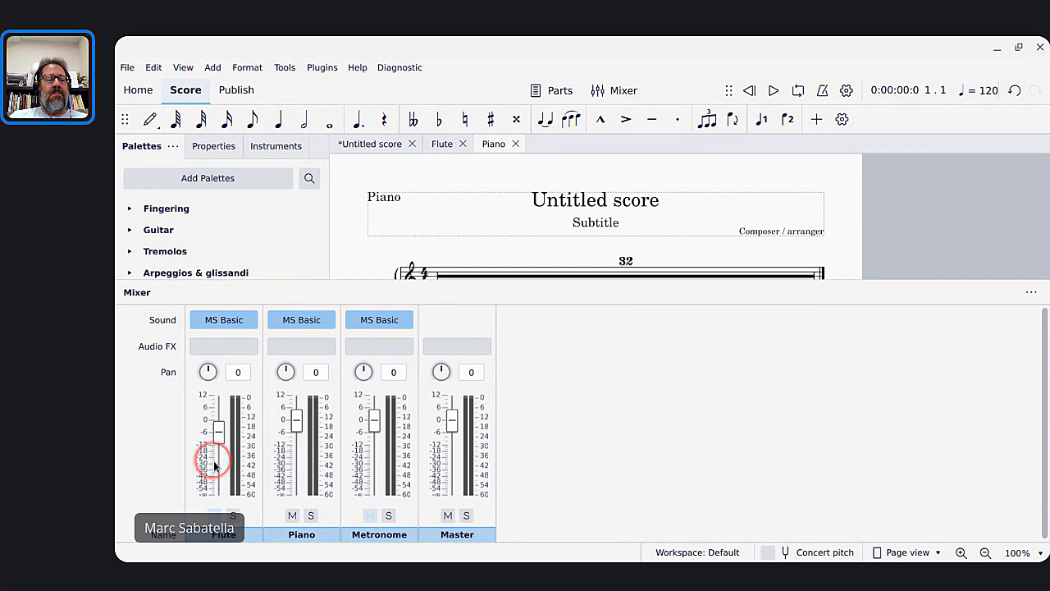
click(222, 433)
drag(221, 435, 208, 422)
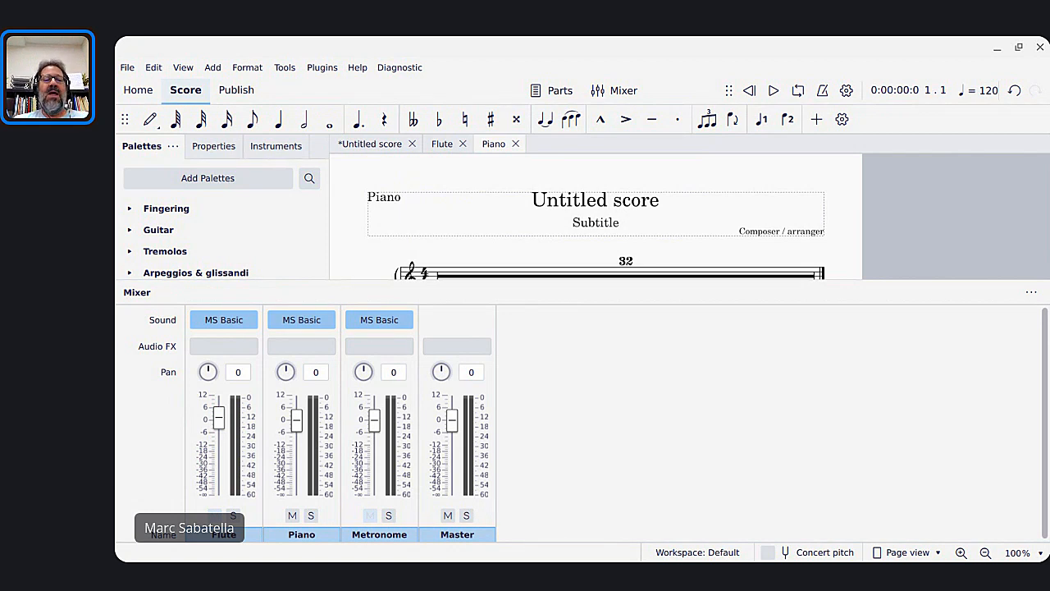
click(224, 324)
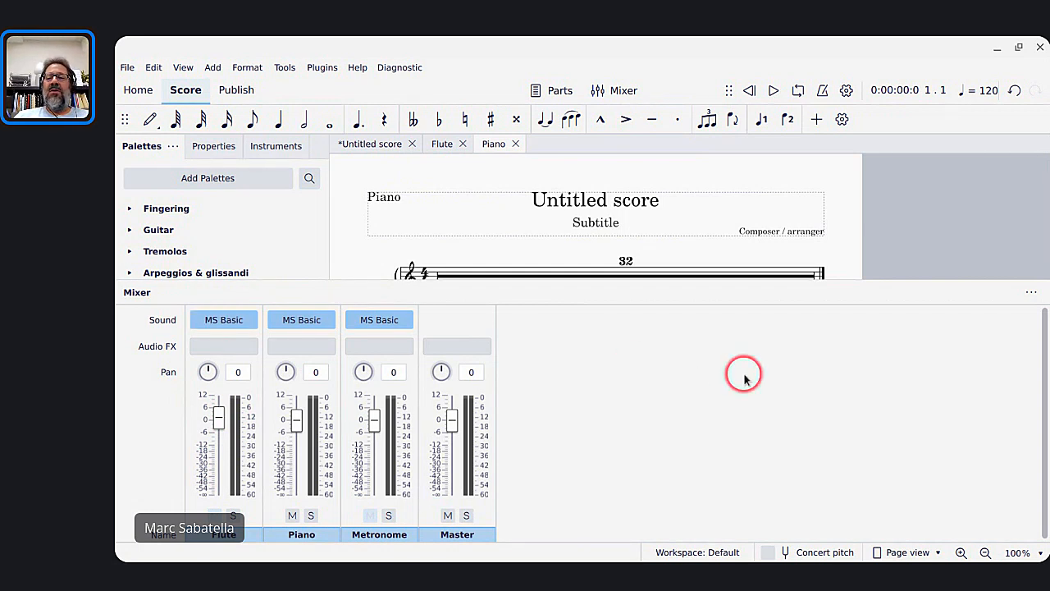
key(F10)
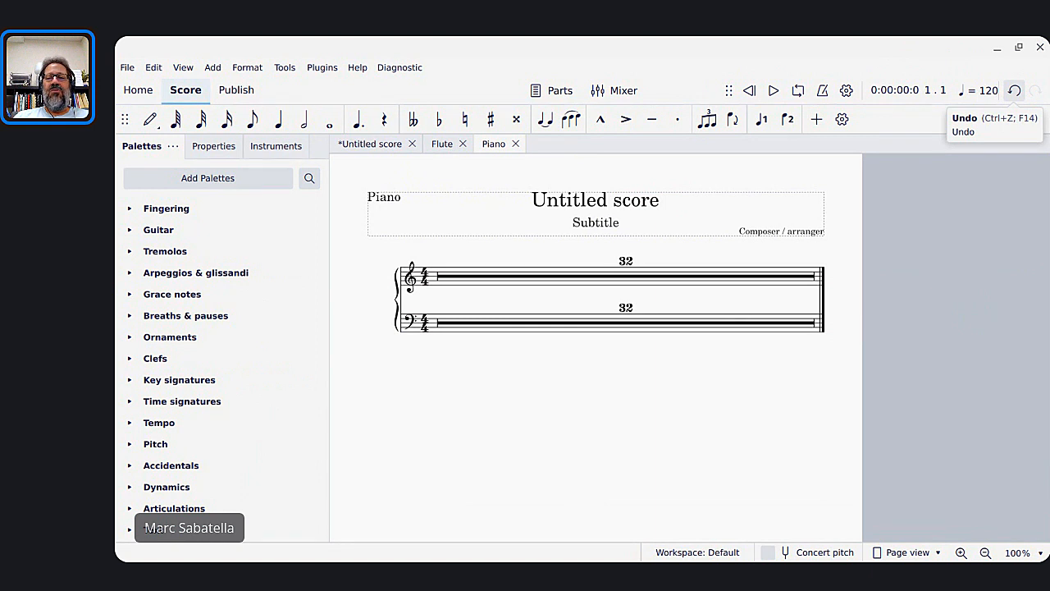
Insert a space after "Un" in the piano part's title and undo that text edit.
click(1035, 90)
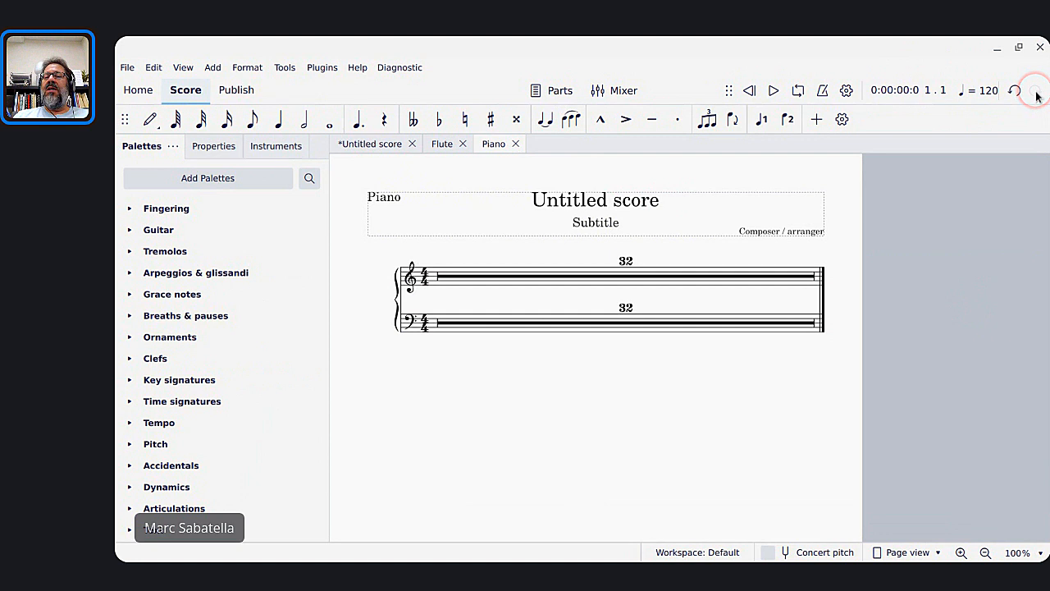
double_click(556, 208)
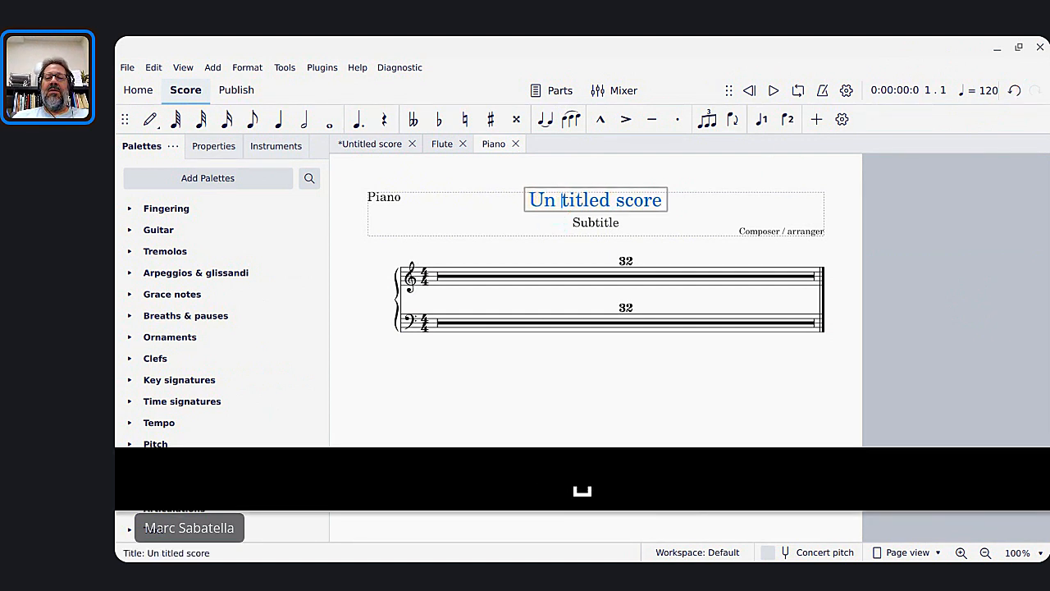
key(Escape)
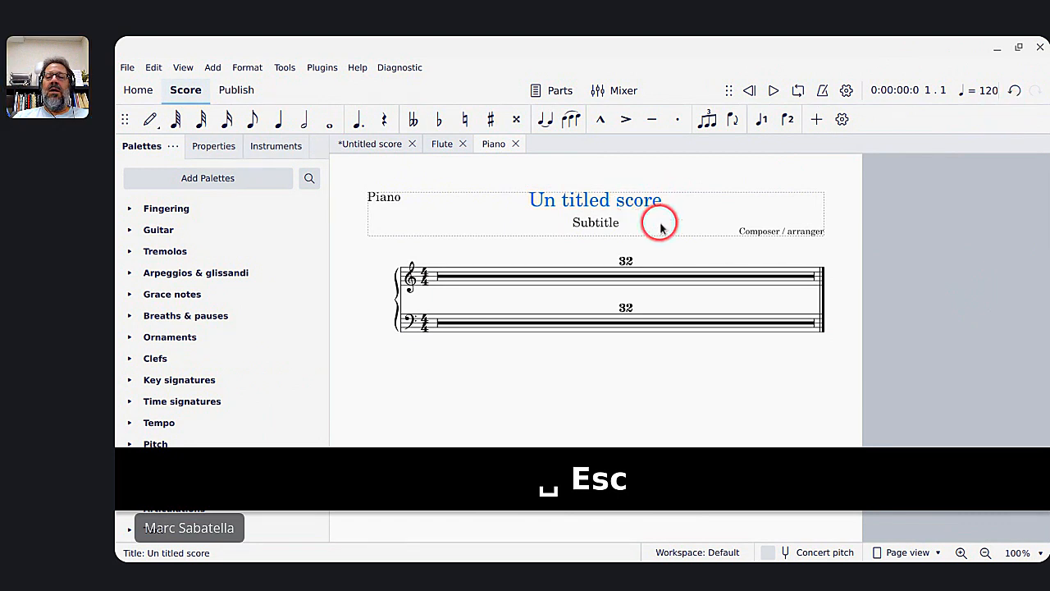
click(672, 160)
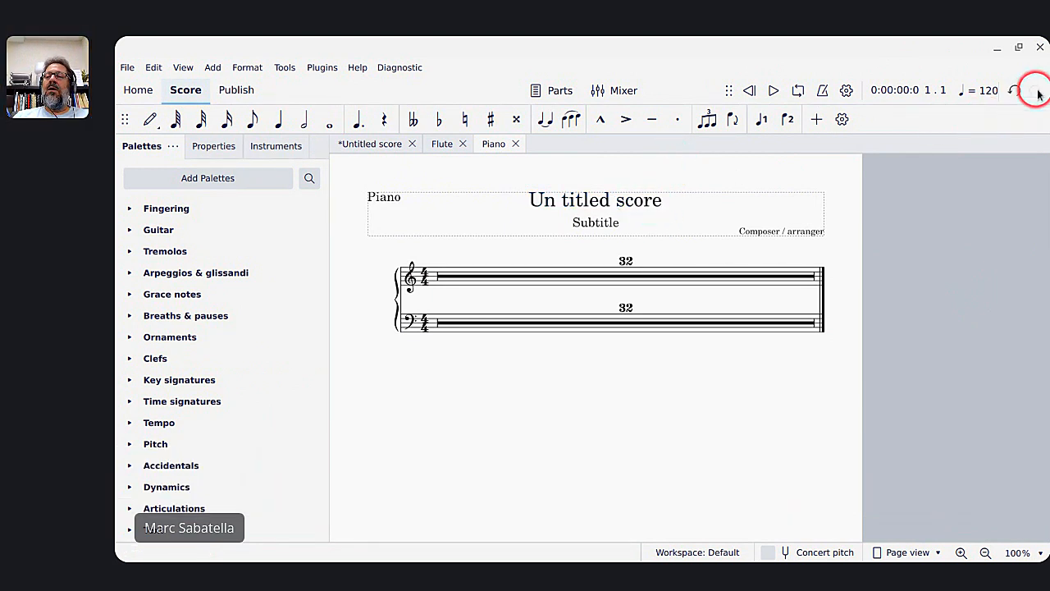
key(ctrl+z)
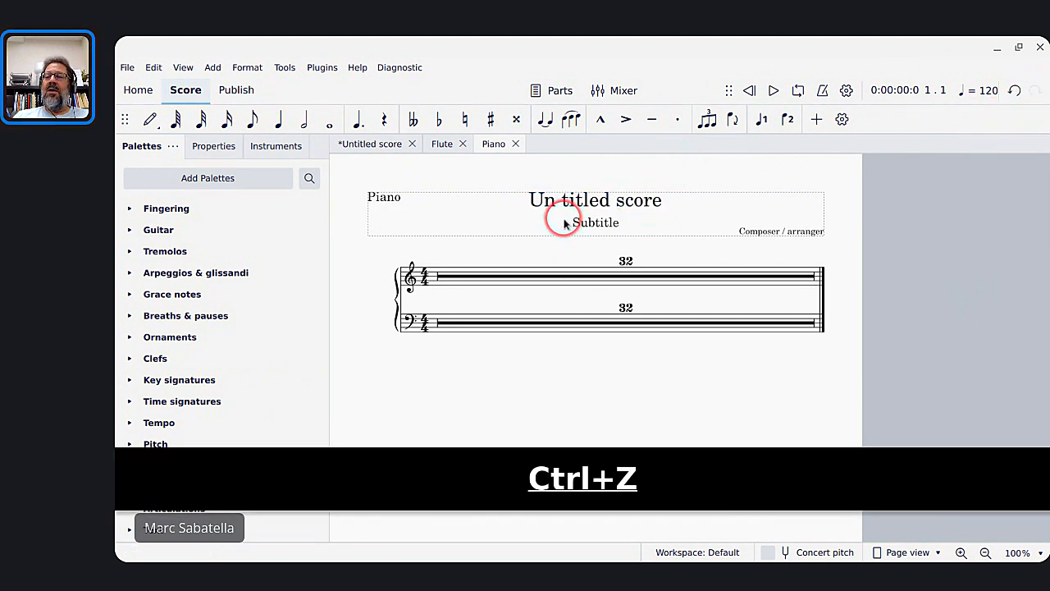
key(ctrl+z)
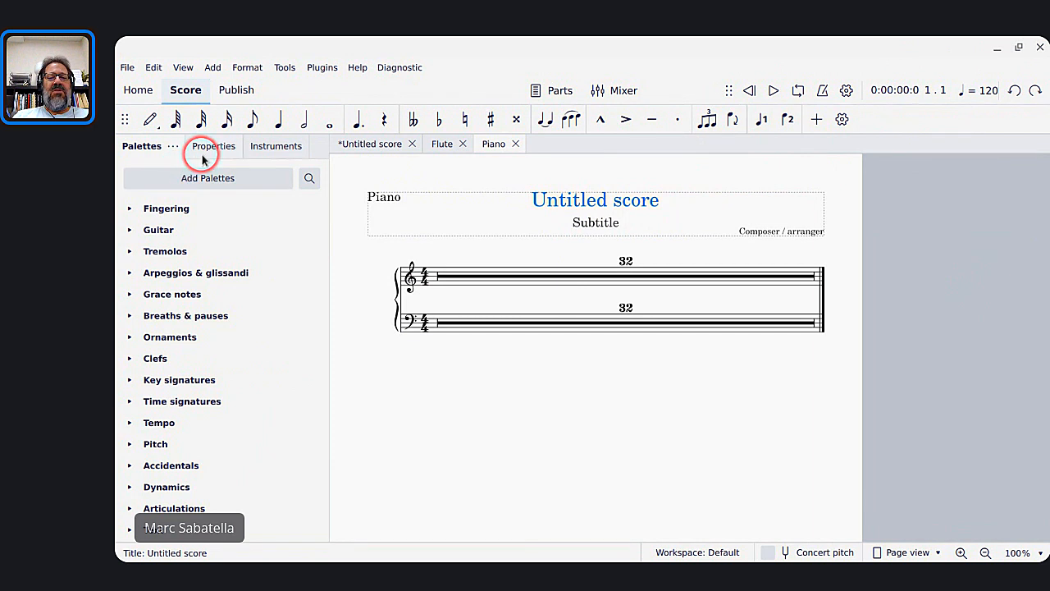
Show the Properties of the piano part's title and set its text size to 32 pt.
click(203, 152)
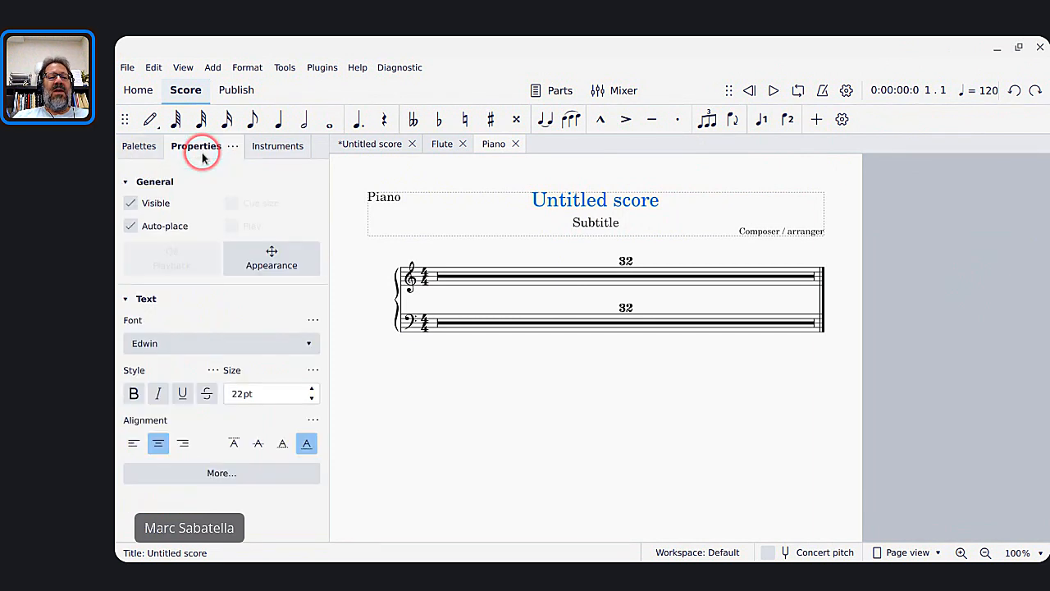
click(547, 201)
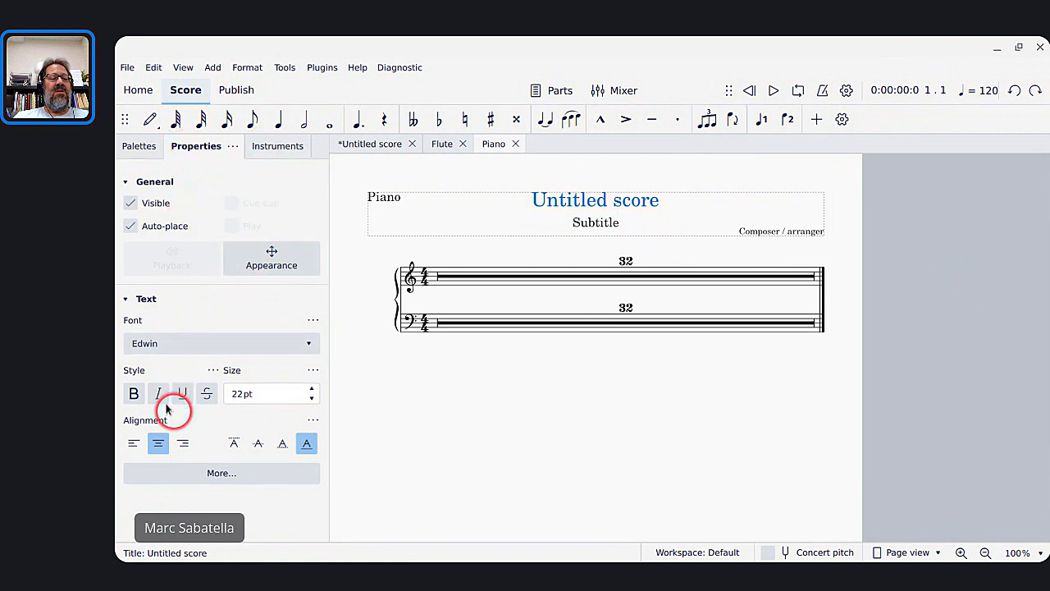
click(241, 395)
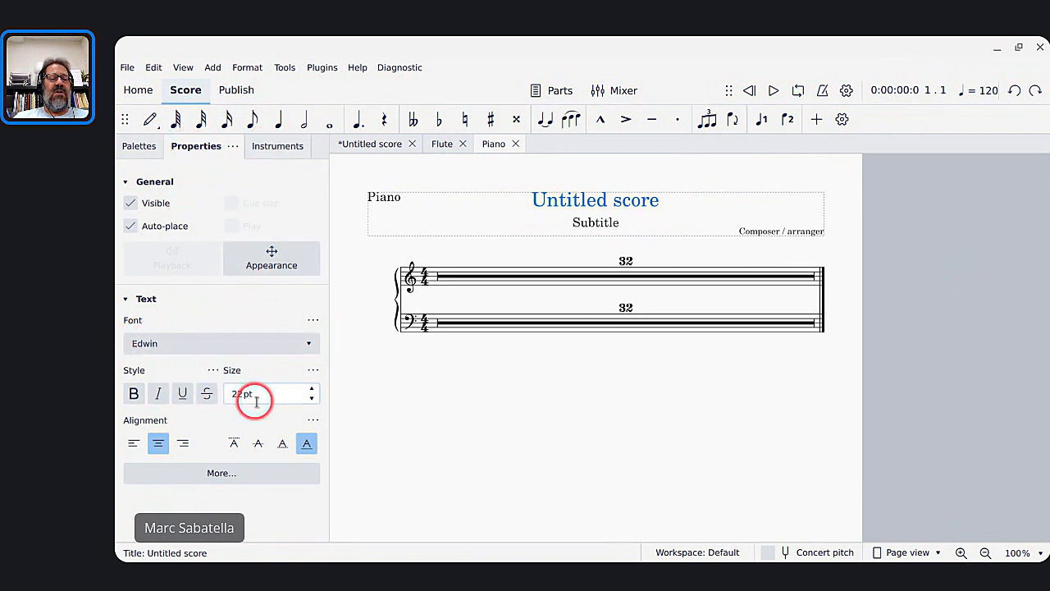
key(Up)
key(Up)
key(Up)
key(Up)
key(Up)
key(Up)
key(Up)
key(Up)
key(Up)
key(Up)
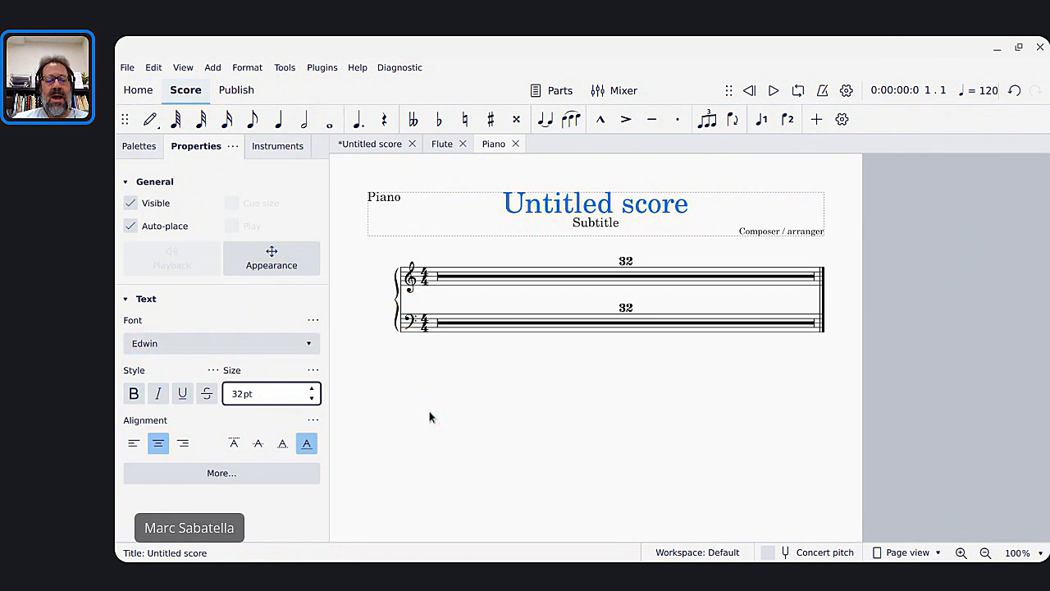
click(618, 439)
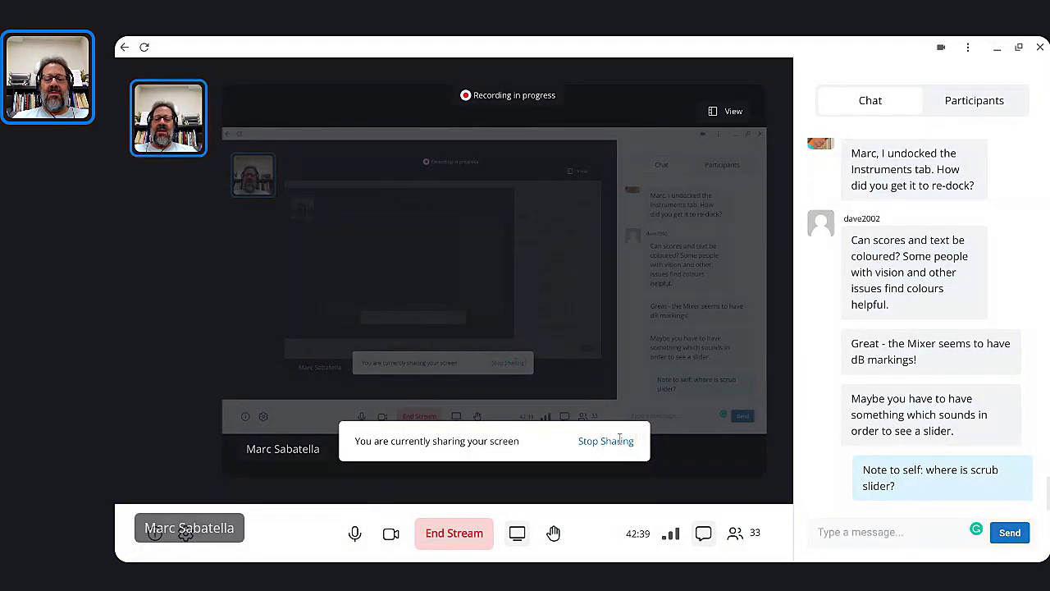
Relaunch MuseScore 4, minimize the Google Keep window, and restore the previous session.
mouse_move(690, 561)
click(730, 548)
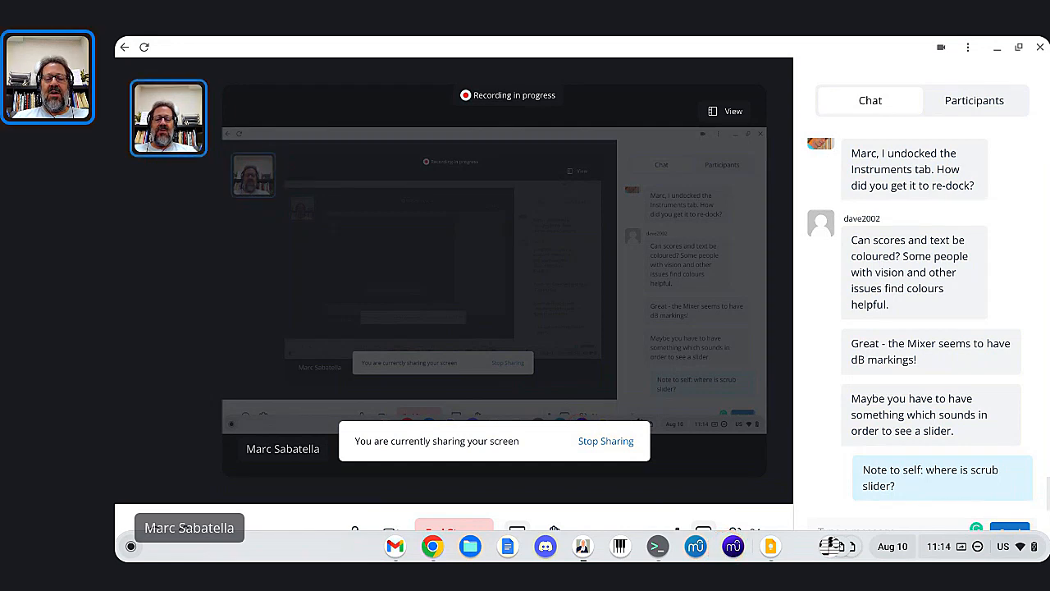
key(alt+Tab)
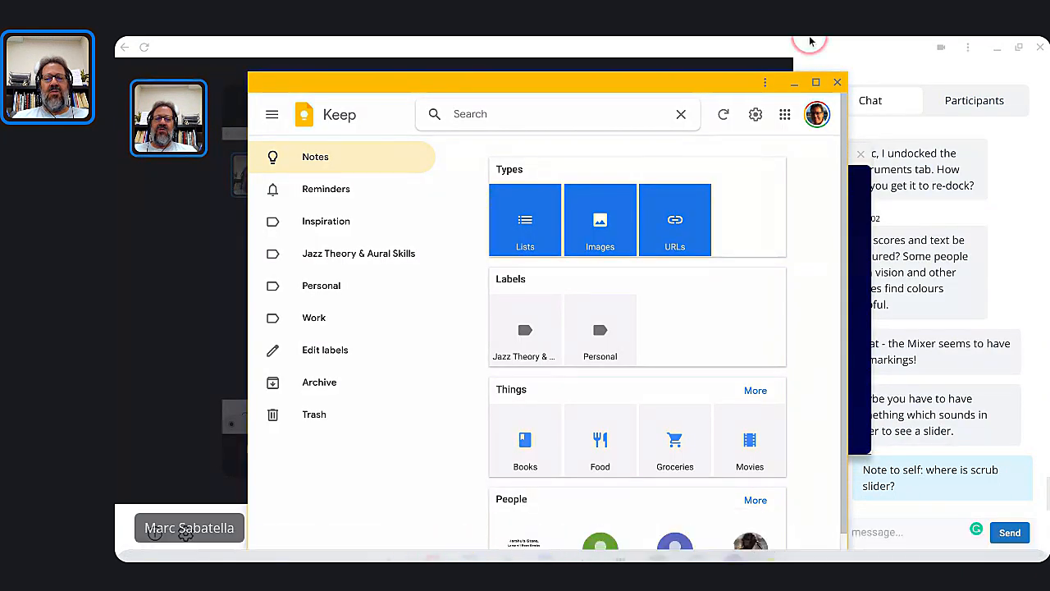
click(794, 85)
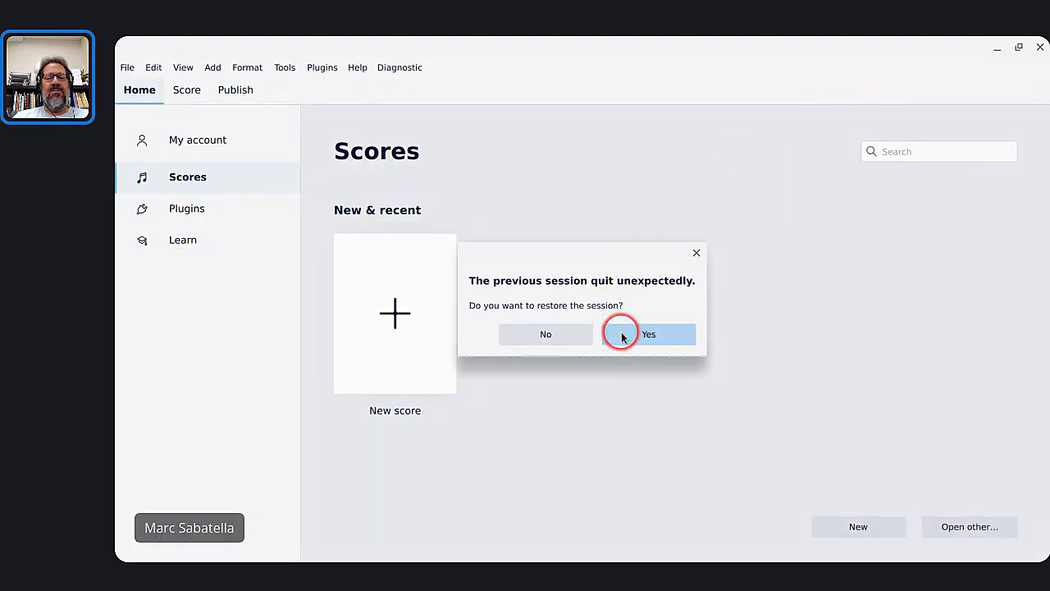
click(621, 334)
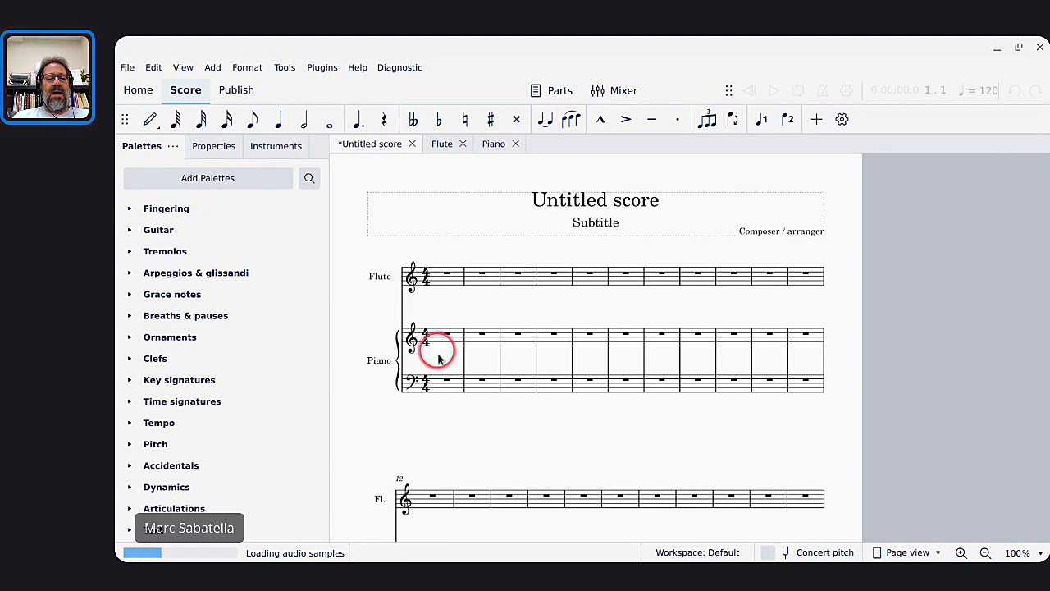
scroll(438, 358, down, 1)
scroll(438, 357, up, 1)
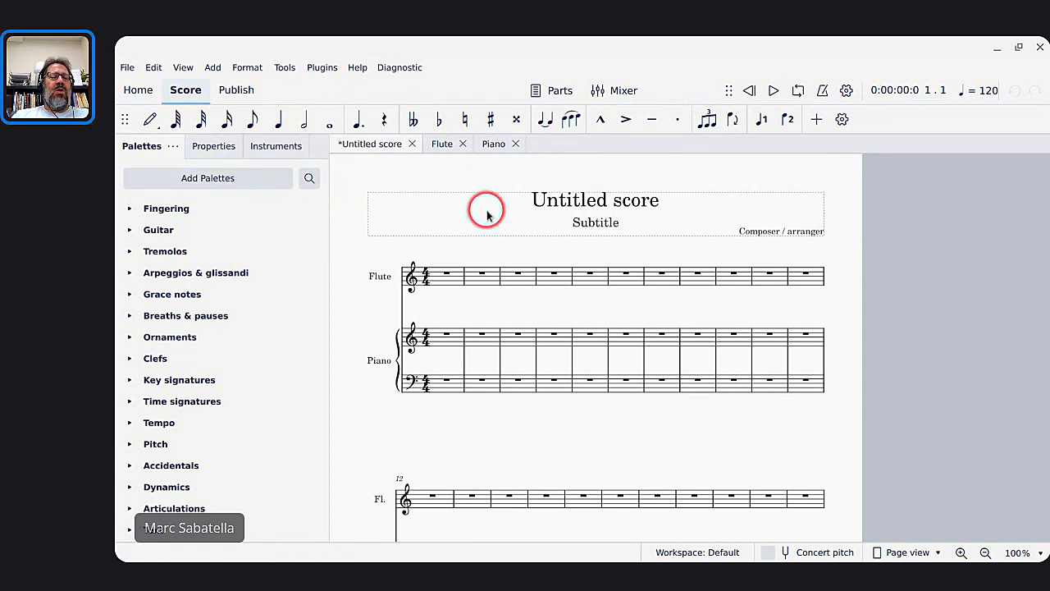
Show the general score properties with nothing selected, and bring up the livestream chat window to read the messages.
click(210, 148)
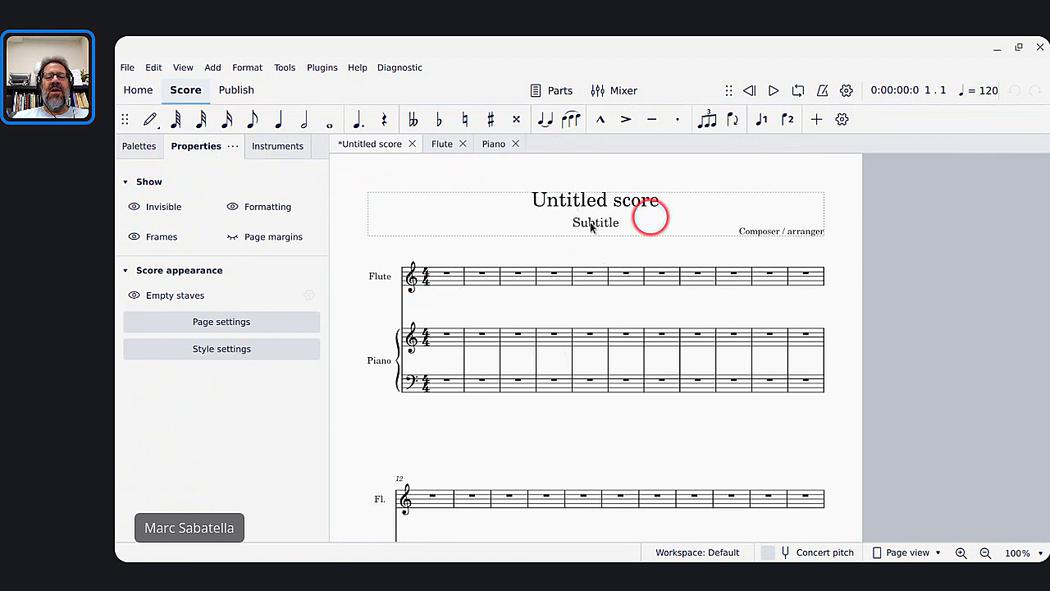
key(alt+Tab)
key(alt+Tab)
key(alt+Tab)
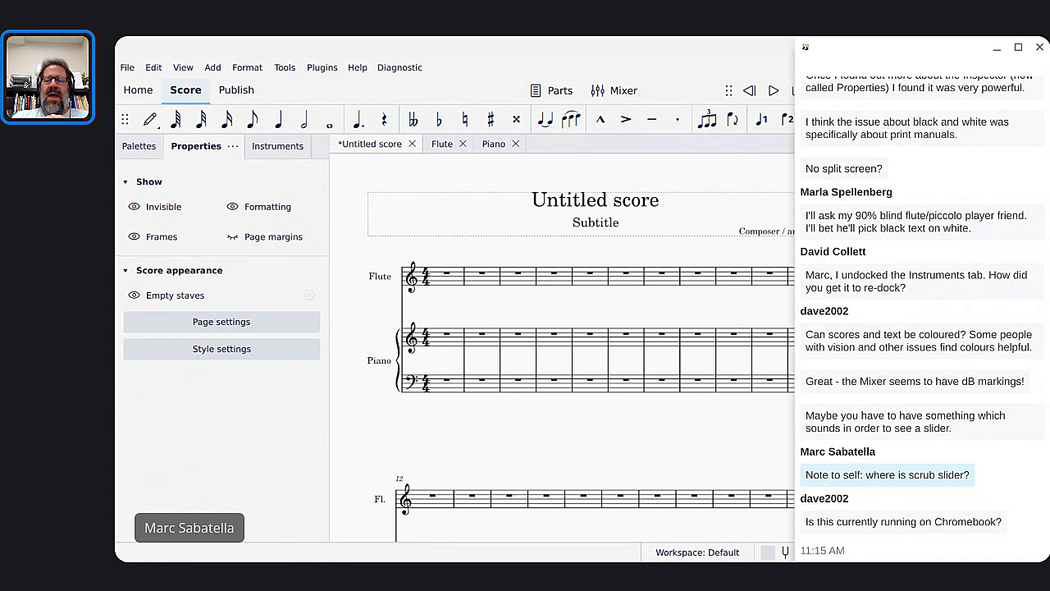
Enter the quarter notes C, C, D, E, F, G in the Flute staff from the first measure and leave note input.
click(441, 276)
key(n)
key(c)
key(c)
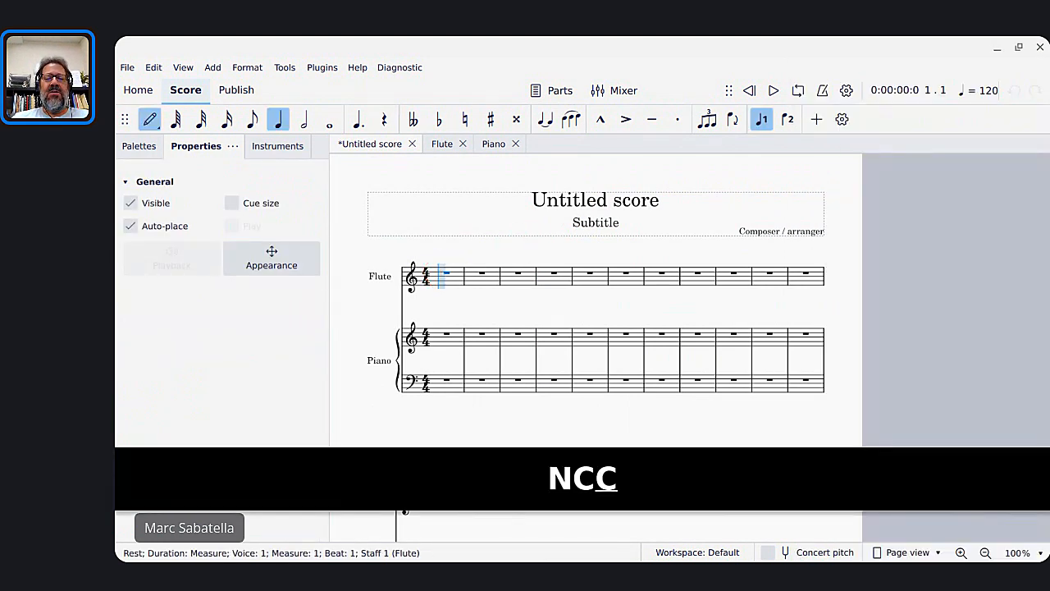
key(d)
key(e)
key(f)
key(g)
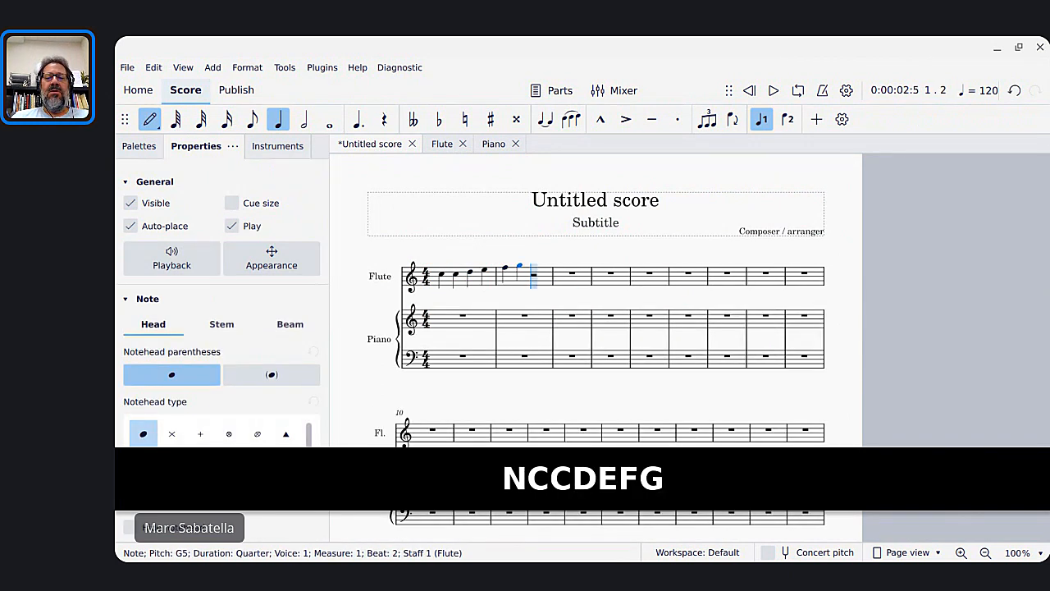
key(Escape)
Undock the playback toolbar over the score, dock it back in place, and view its playback settings.
drag(728, 91, 673, 279)
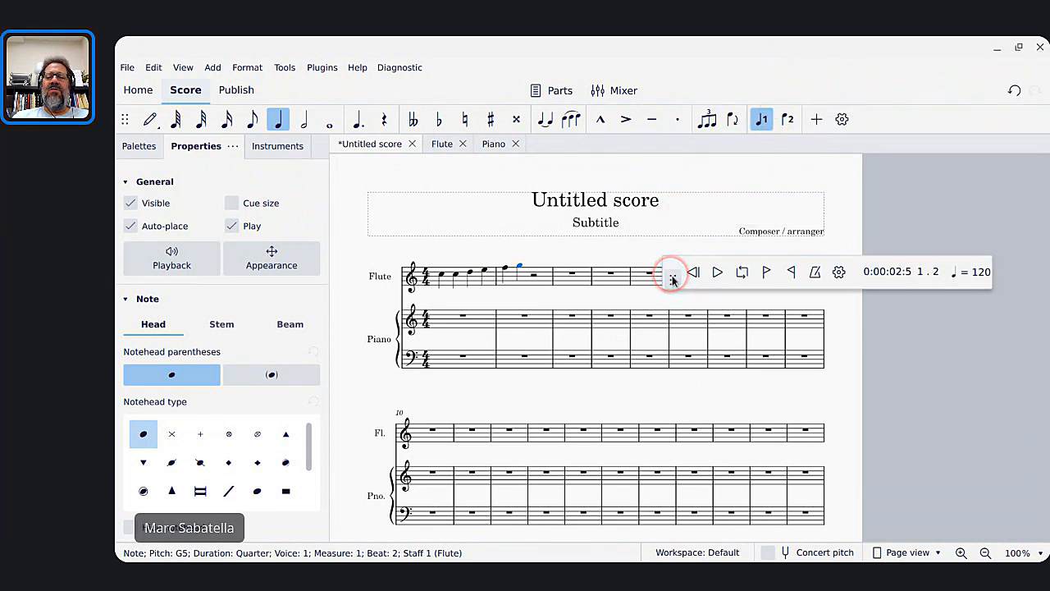
drag(672, 280, 733, 96)
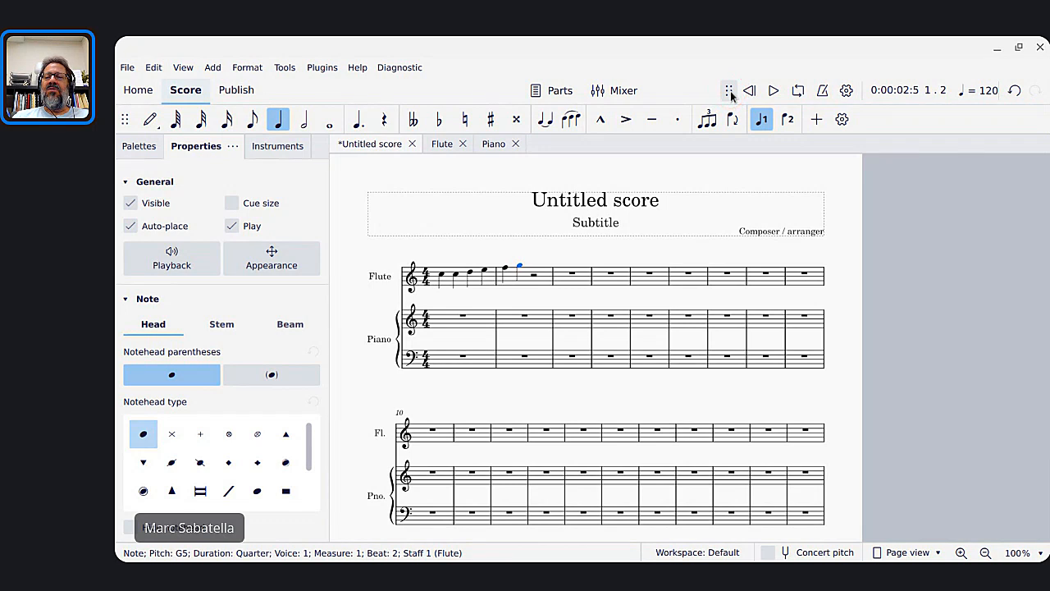
click(847, 91)
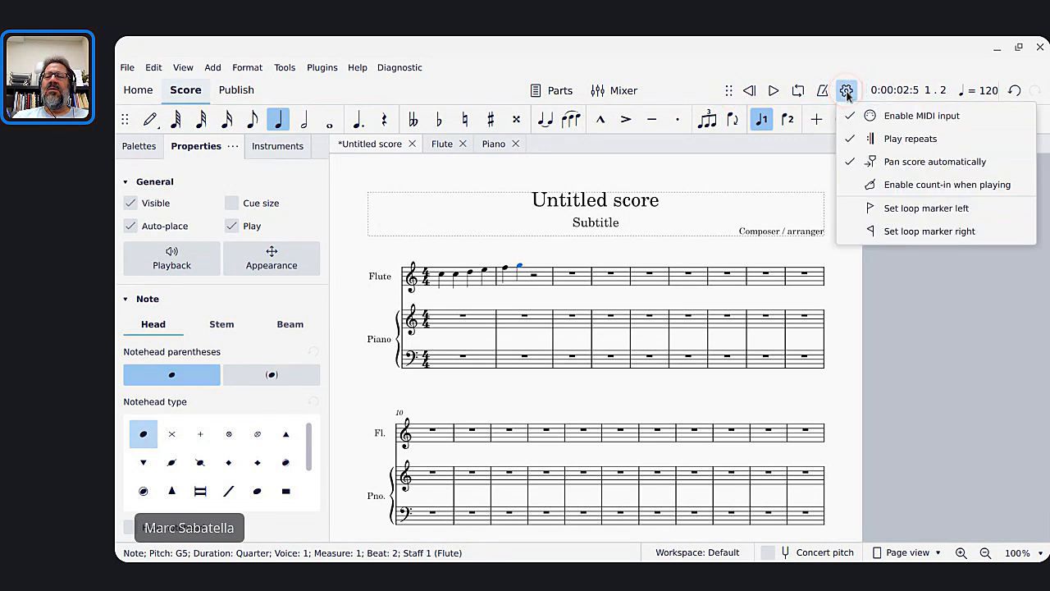
click(789, 41)
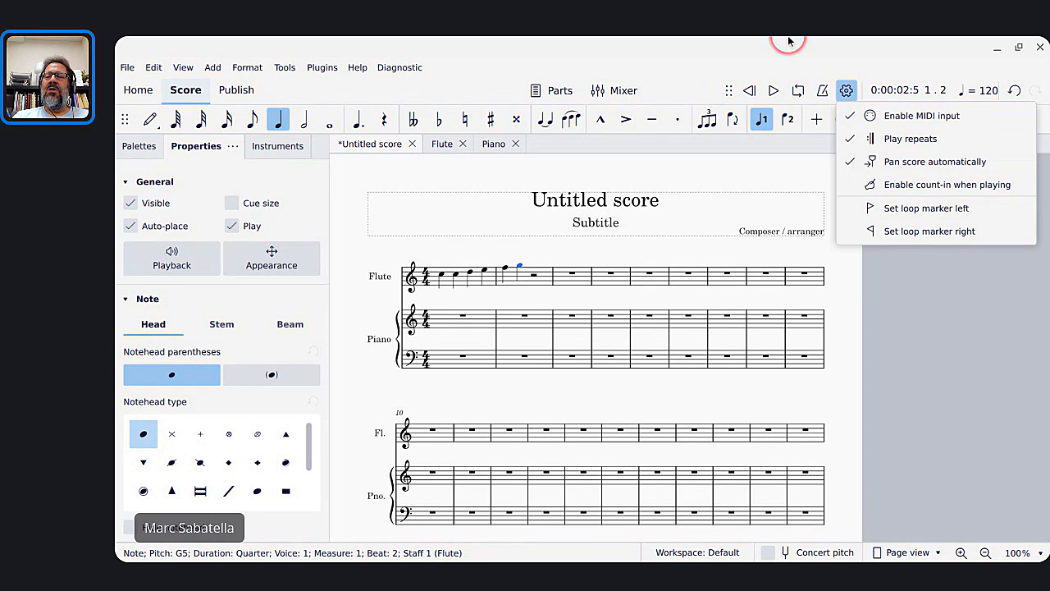
click(682, 180)
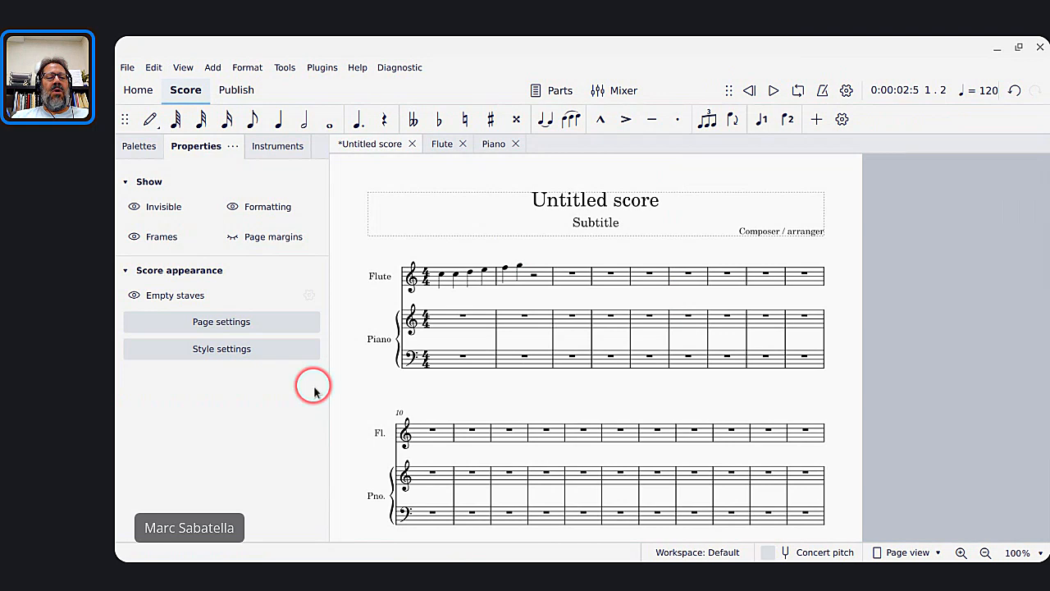
click(352, 304)
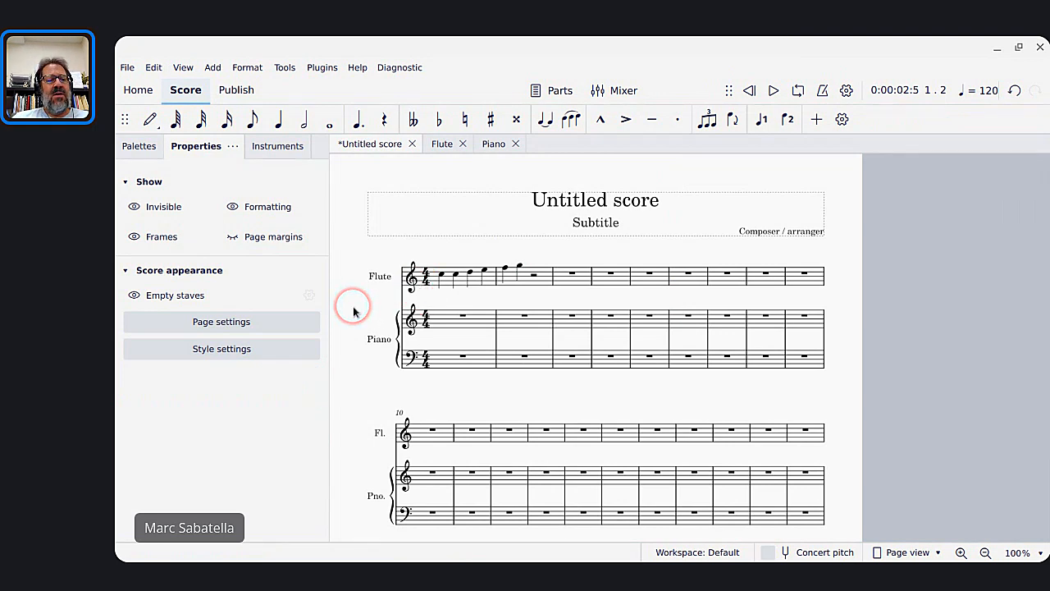
click(234, 206)
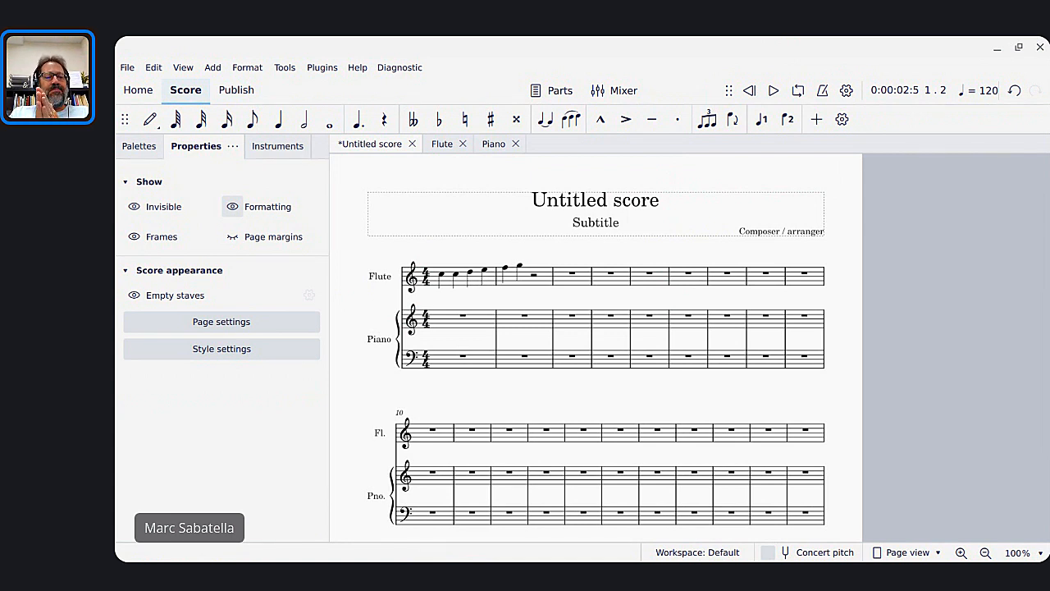
click(170, 175)
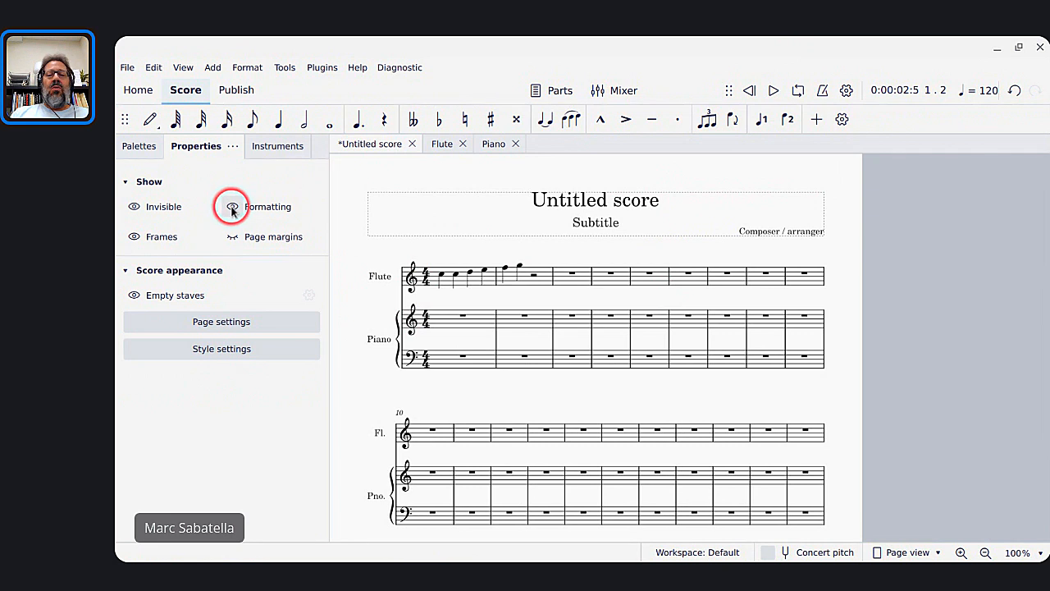
Add a system break after the fourth measure of the score.
click(609, 274)
key(Return)
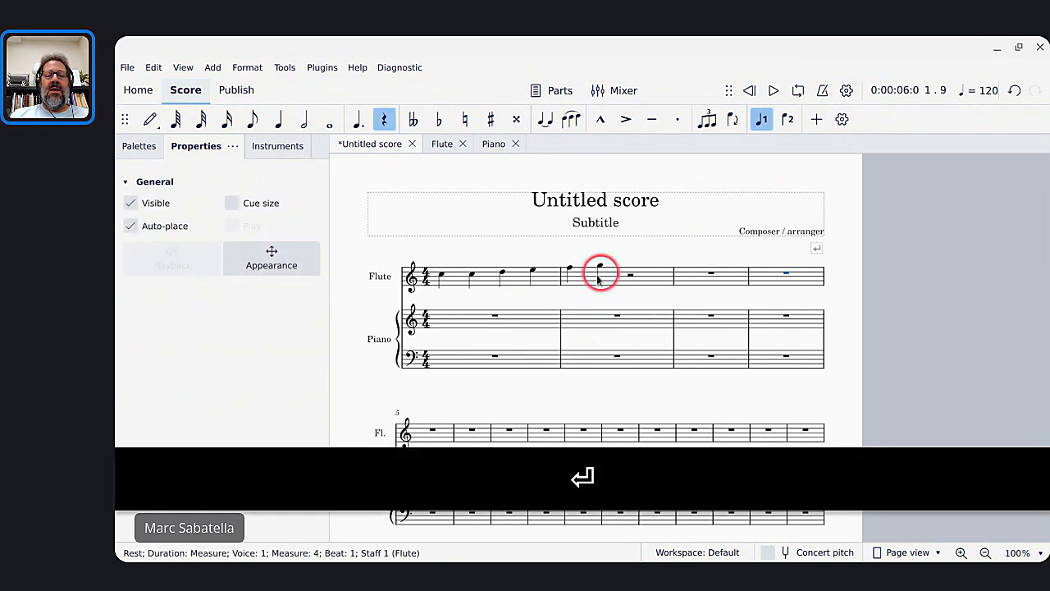
Make the D and E quarter notes on beats 3 and 4 of the Flute's first measure invisible.
click(503, 273)
key(shift+Right)
key(shift+Right)
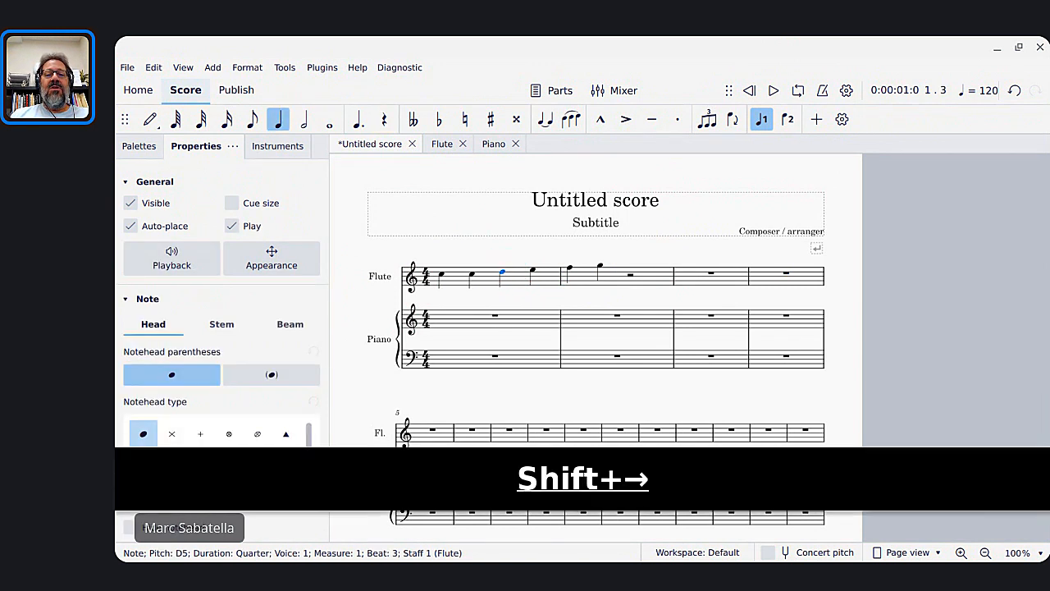
key(shift+Left)
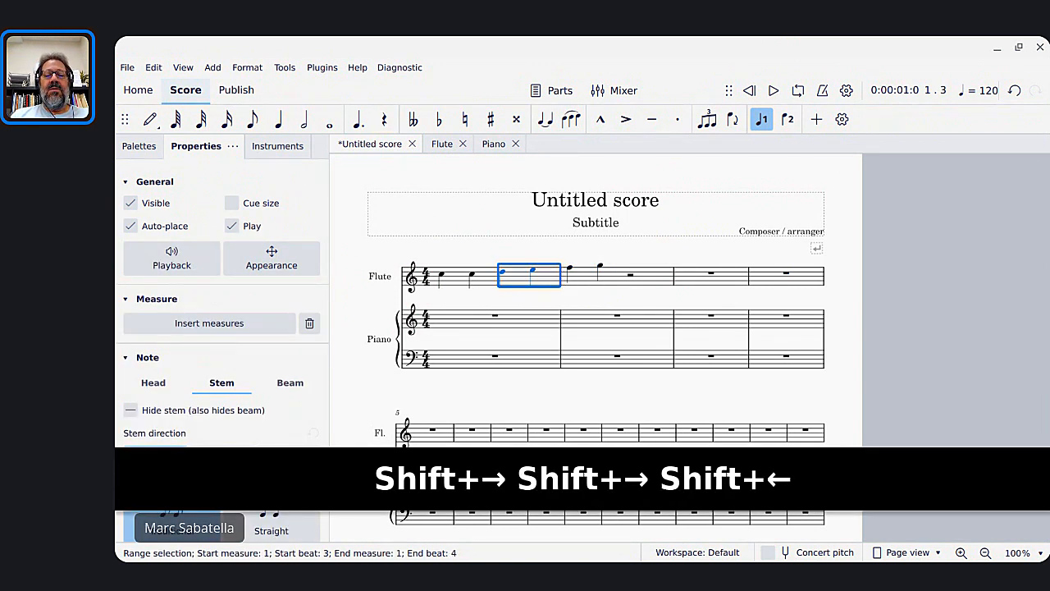
key(v)
key(Escape)
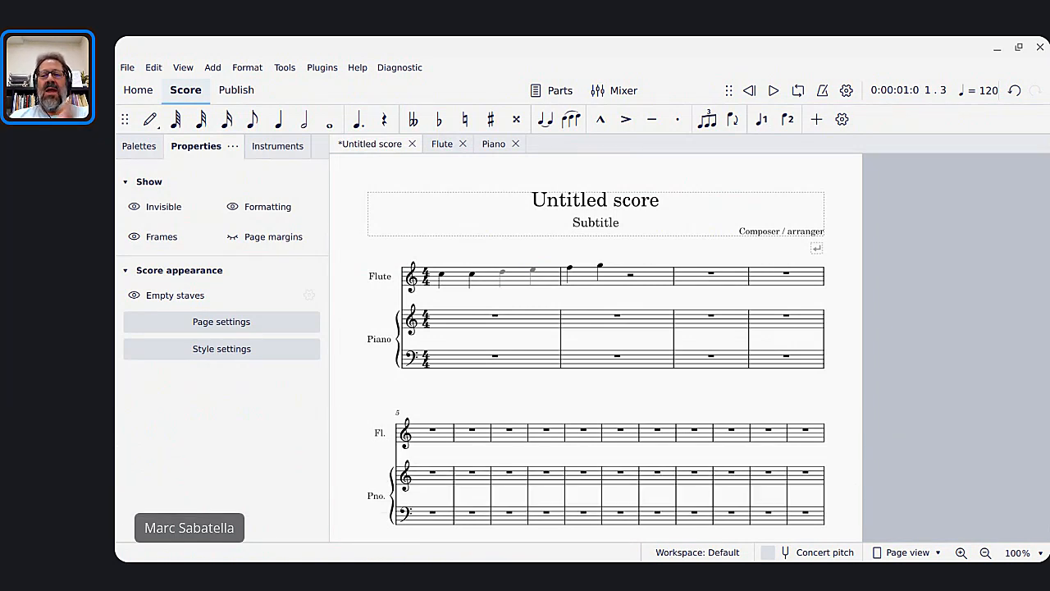
Reselect the two hidden Flute notes to check their properties, deselect them, and turn off the display of invisible elements.
click(500, 276)
key(shift+Right)
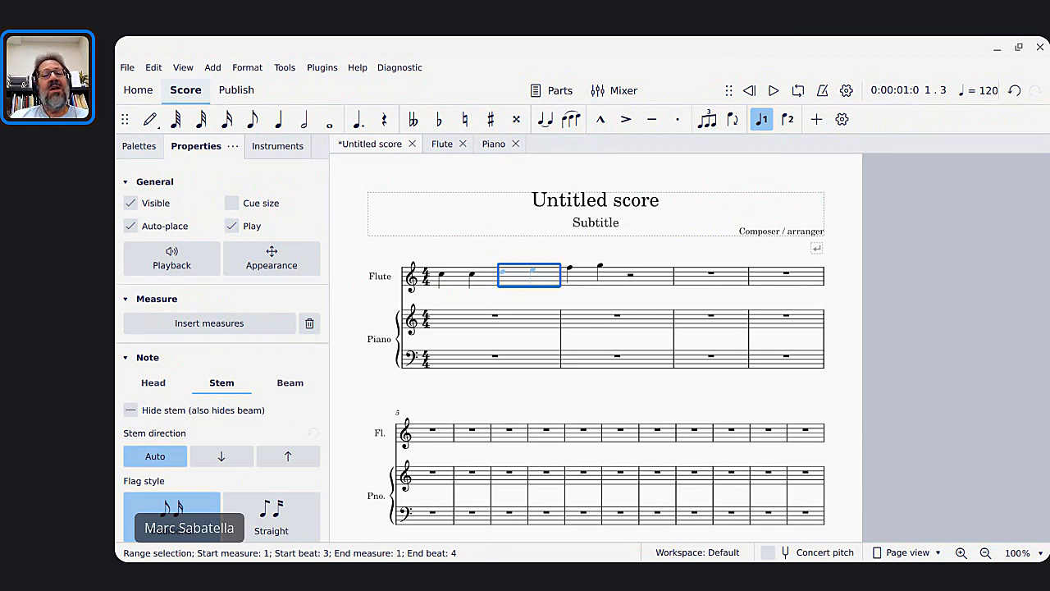
key(Escape)
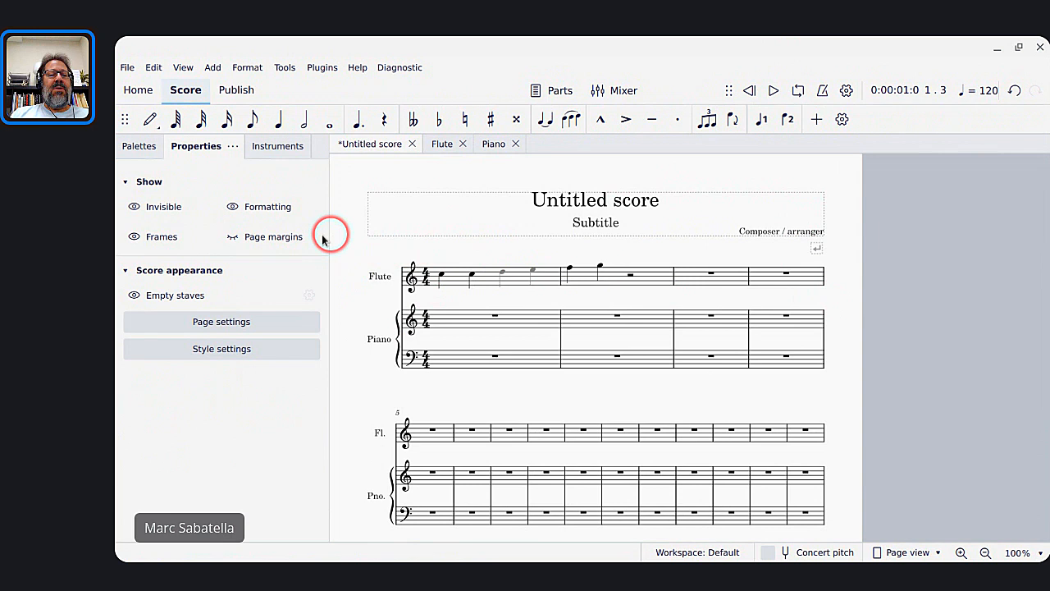
click(134, 208)
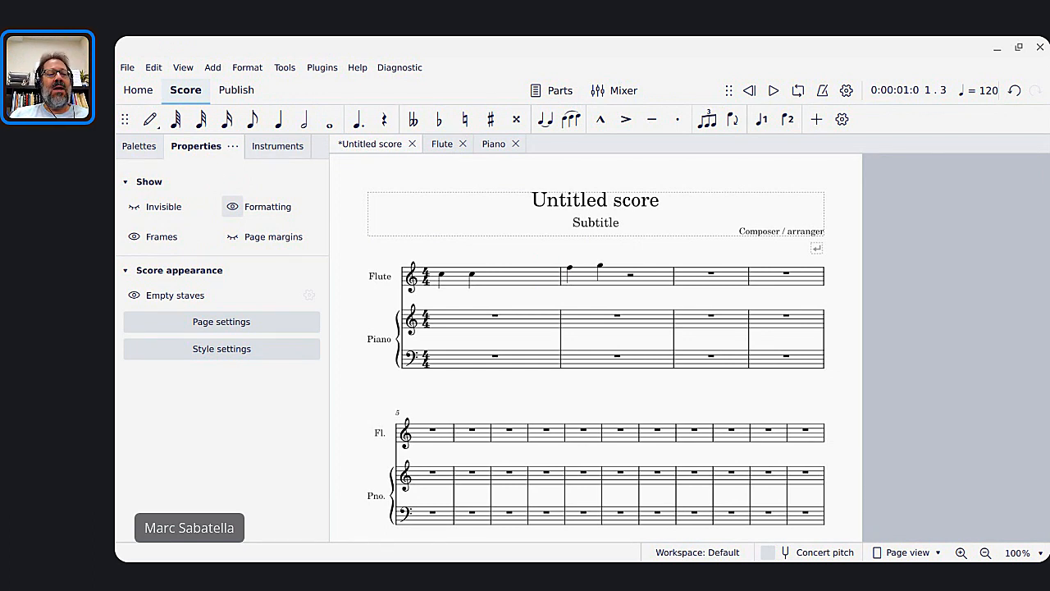
Turn off the display of formatting and frames, and turn on the display of page margins.
click(232, 207)
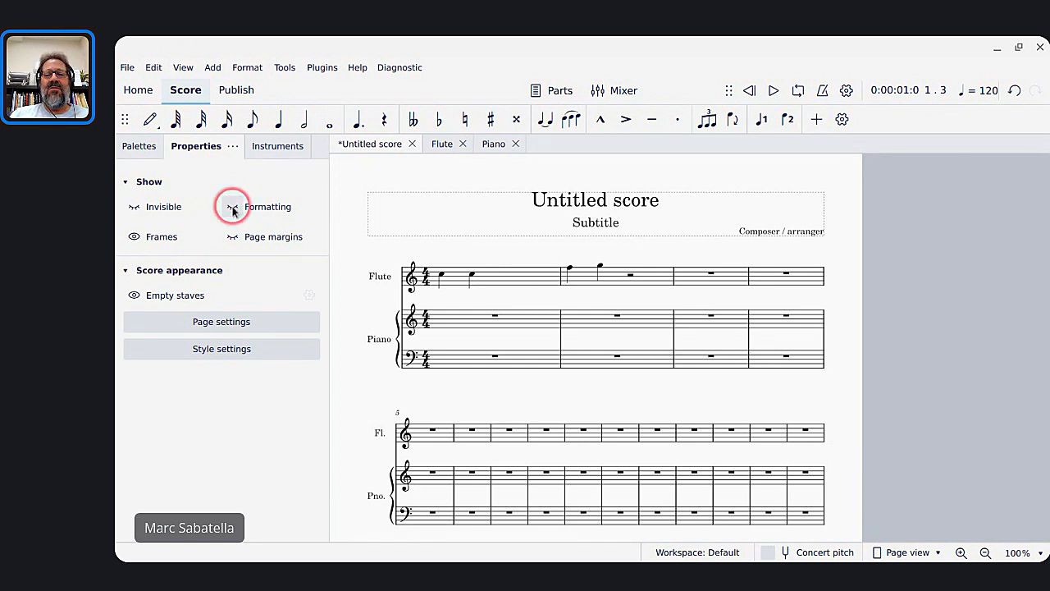
click(133, 237)
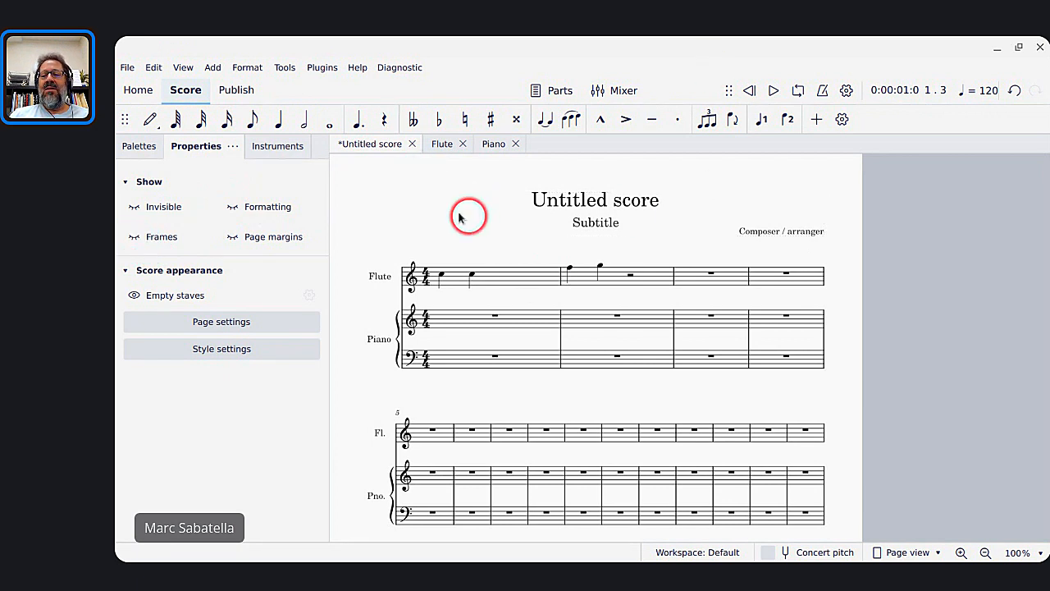
click(233, 237)
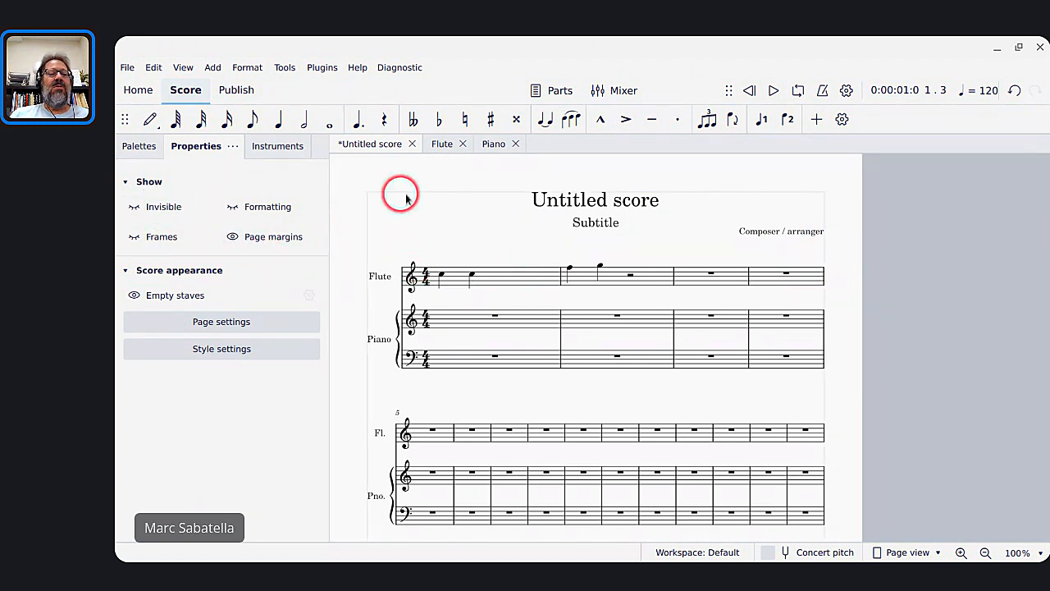
Turn on the display of formatting, invisible elements, and frames.
click(232, 207)
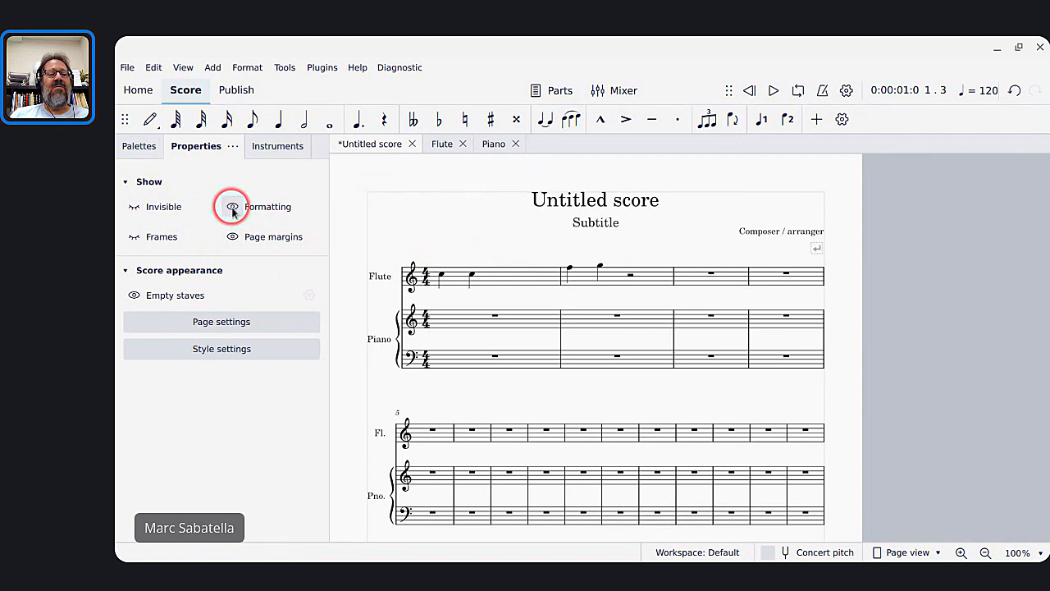
click(134, 207)
click(135, 237)
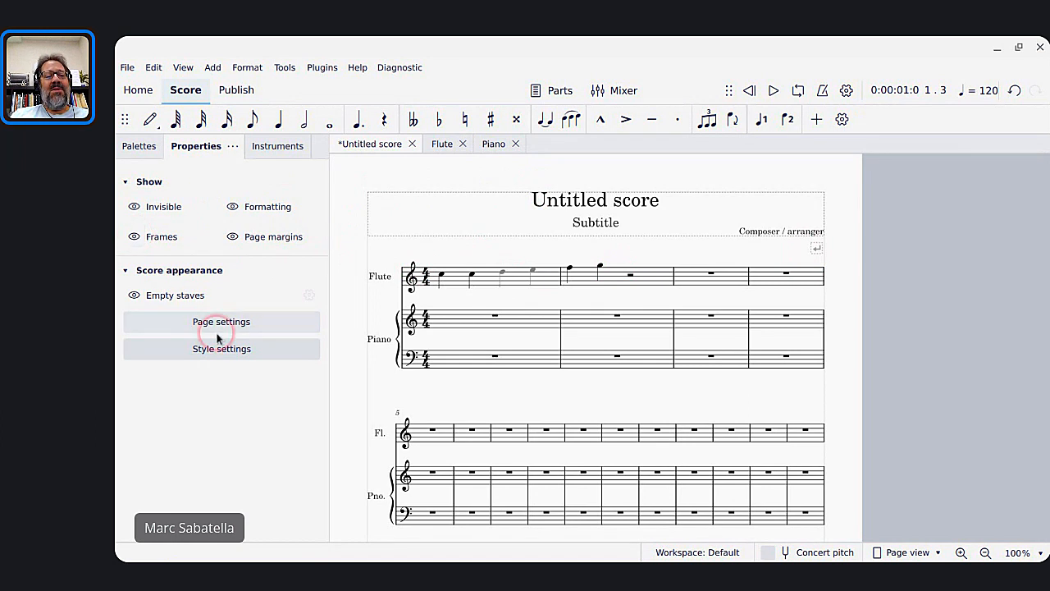
Enter four C quarter notes in measure 5 of the Piano's treble staff and clear the selection.
click(134, 296)
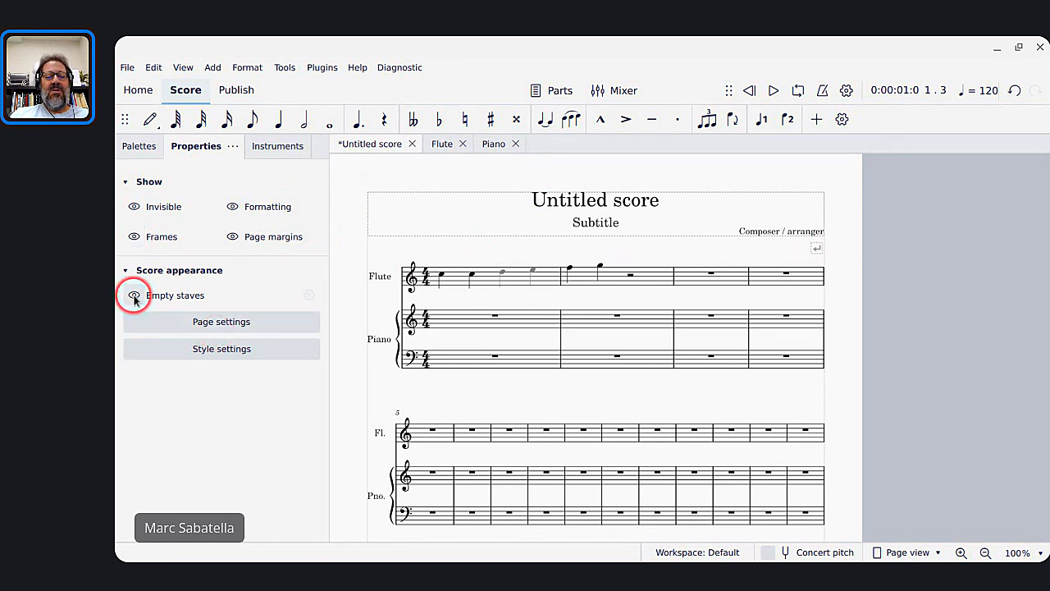
click(443, 474)
key(n)
key(c)
key(c)
key(c)
key(c)
key(Escape)
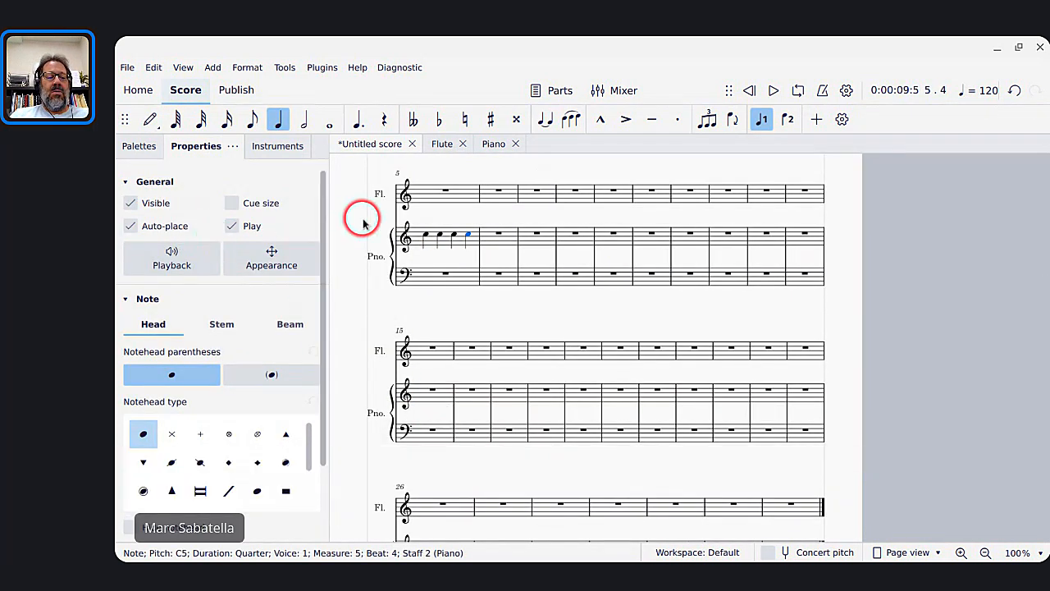
key(Escape)
key(Escape)
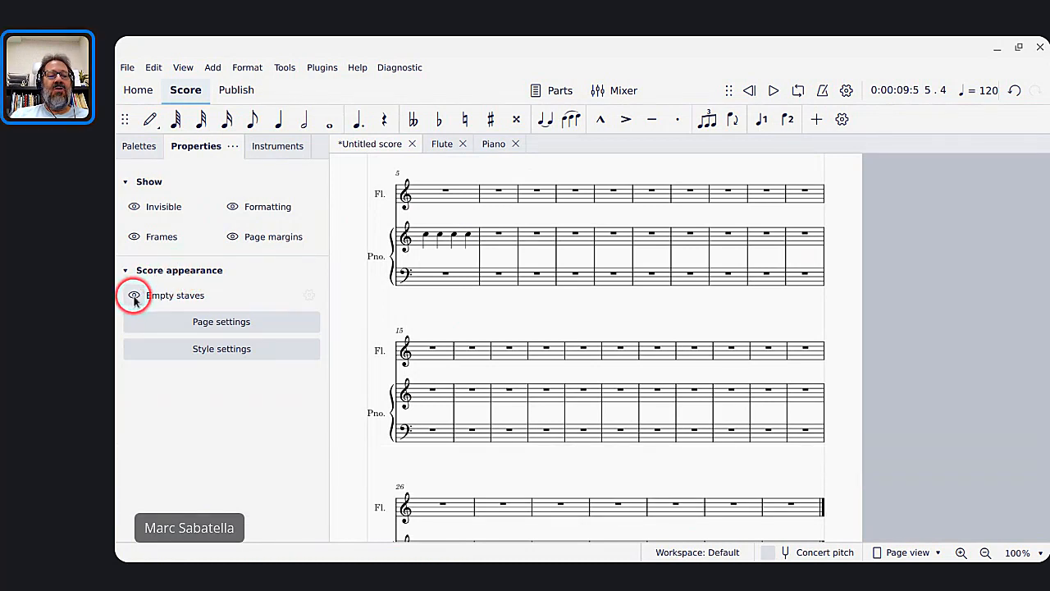
Hide the empty staves in the score and view the related options for the first system and brackets.
click(135, 297)
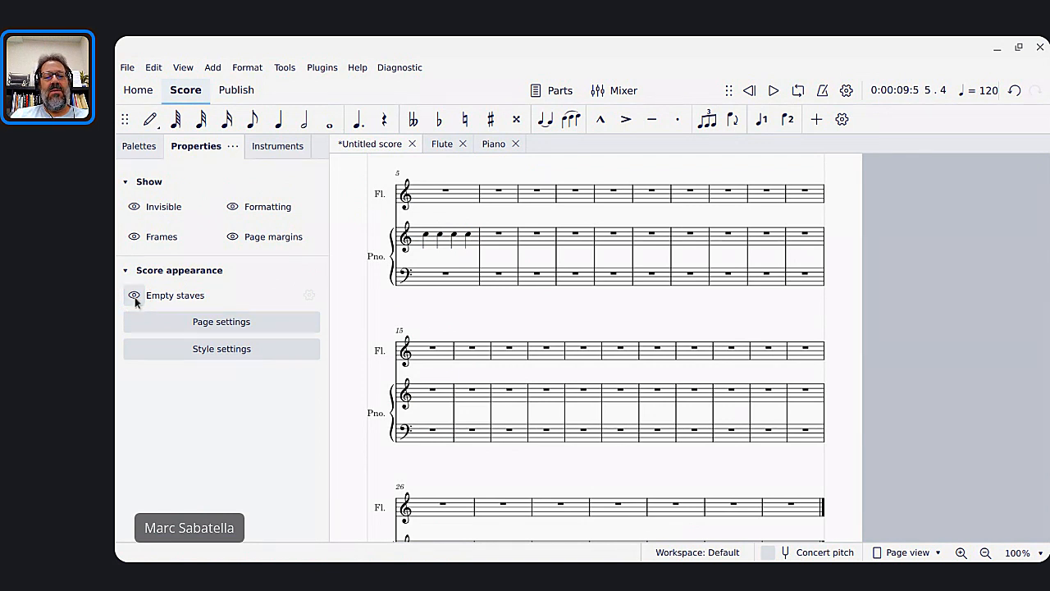
click(134, 297)
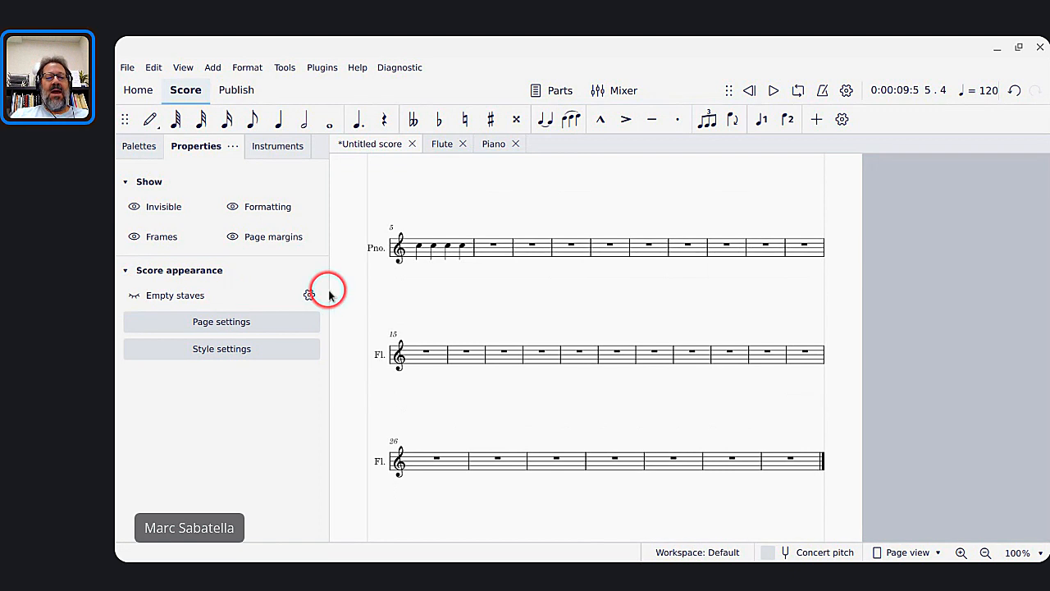
scroll(489, 256, up, 12)
scroll(489, 255, down, 8)
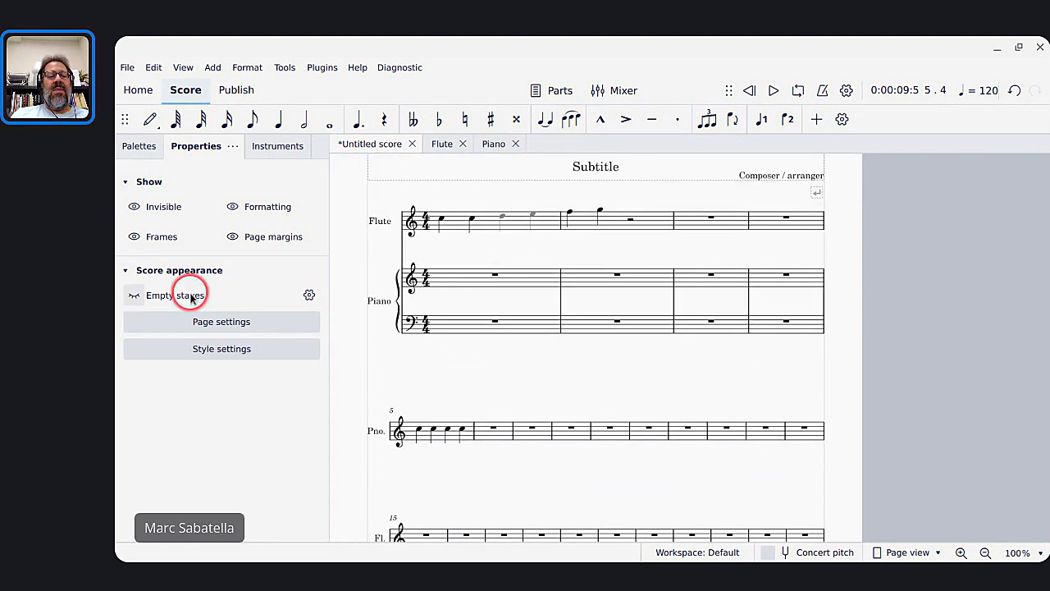
click(308, 295)
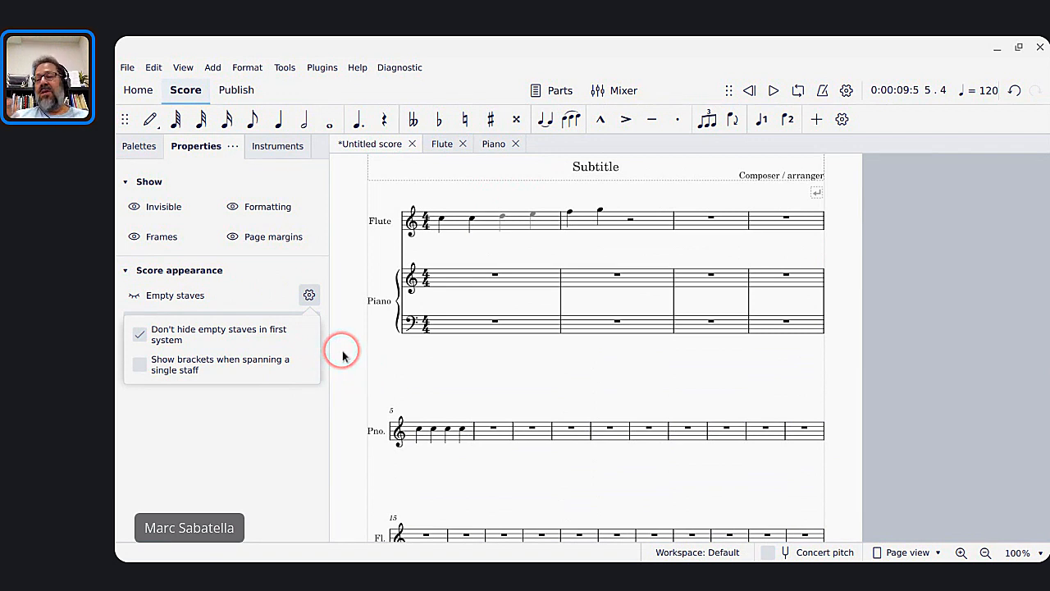
Turn off the display of frames and page margins, and return to the beginning of the score.
click(282, 417)
key(Escape)
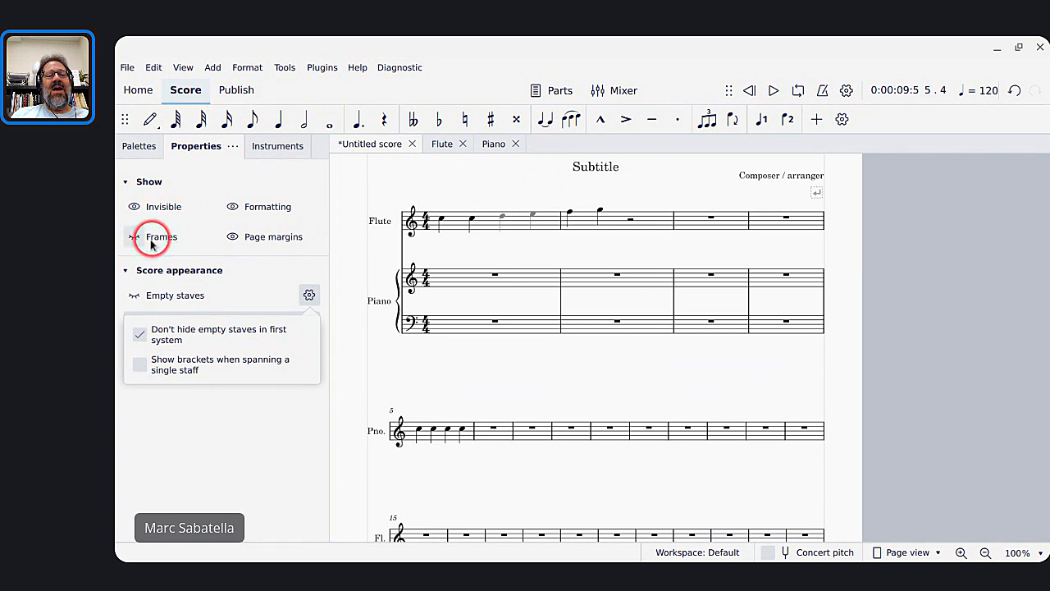
scroll(435, 209, up, 3)
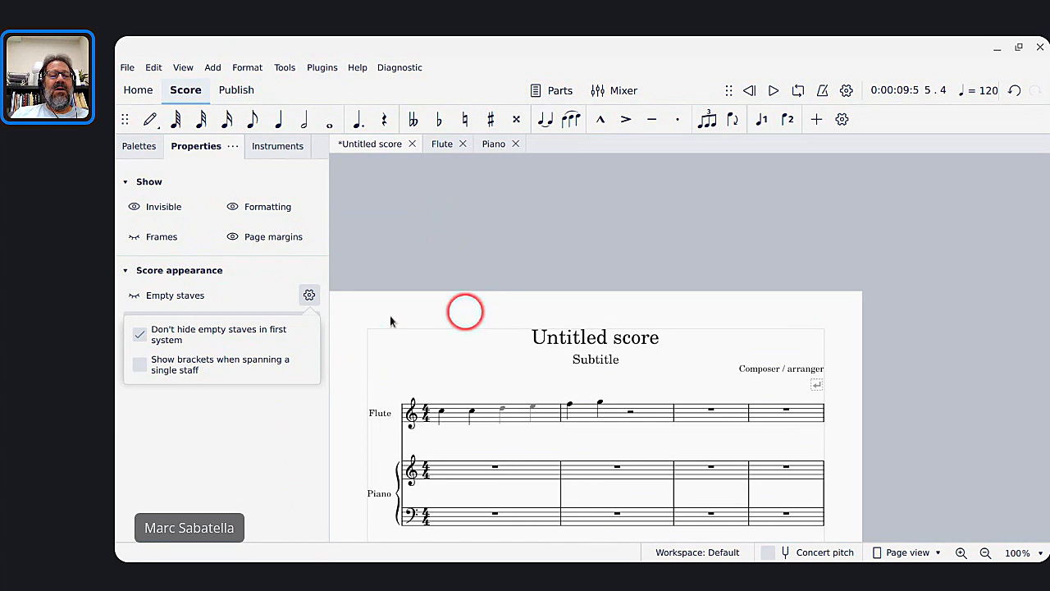
click(240, 237)
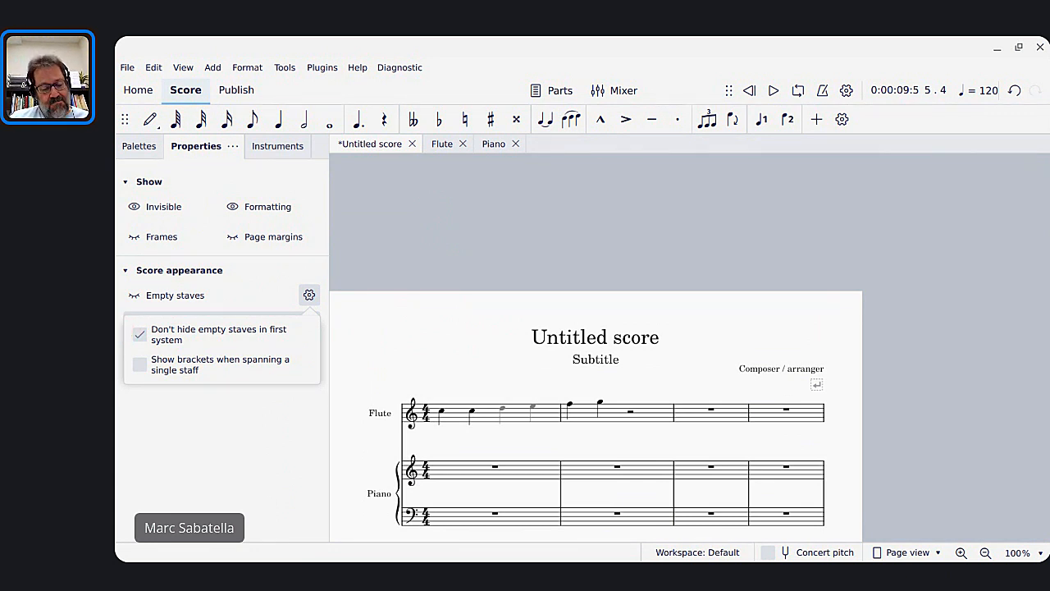
key(Home)
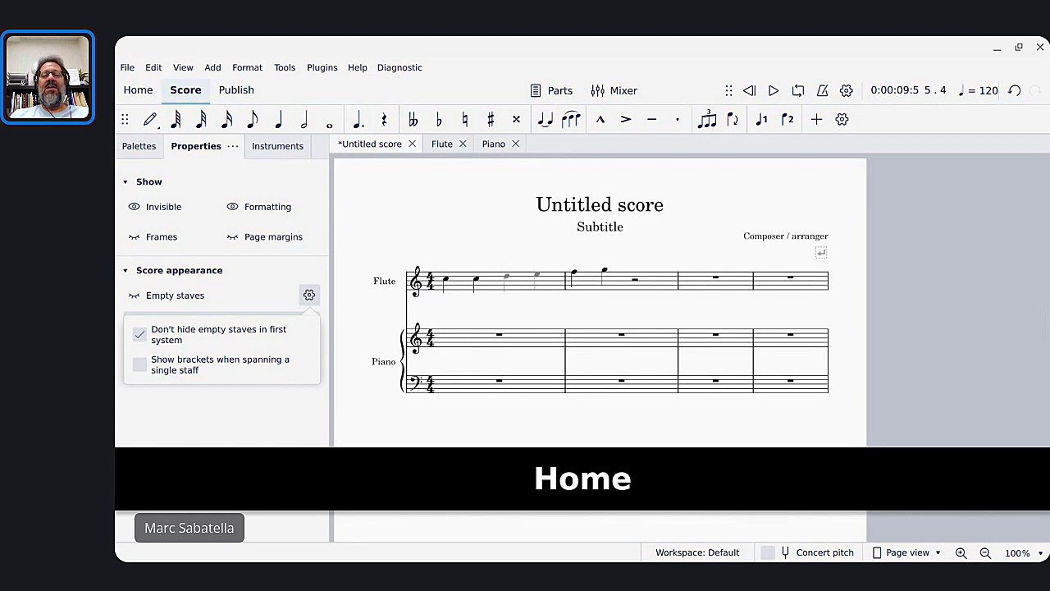
Switch to the chat window to read the attendees' messages and return to the score.
key(alt+Tab)
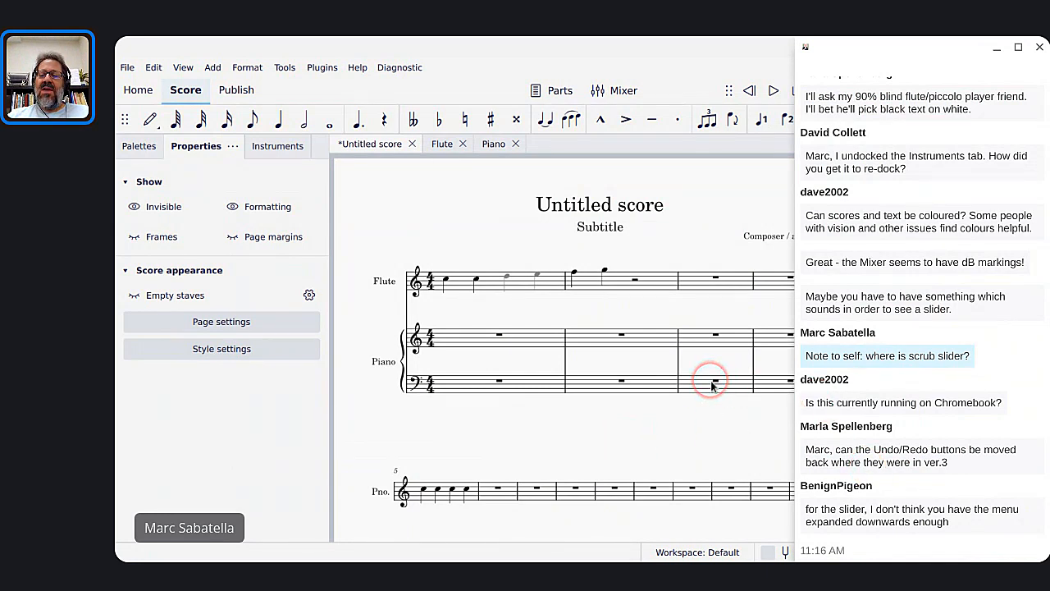
key(alt+Tab)
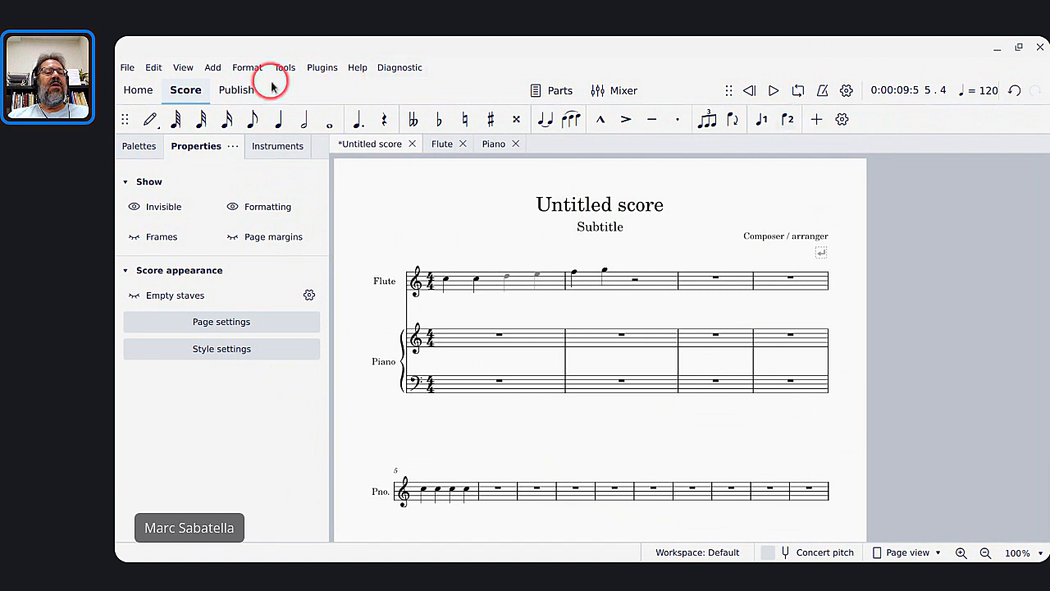
Review the view options for toolbars and workspaces, and turn off the display of formatting there.
click(182, 69)
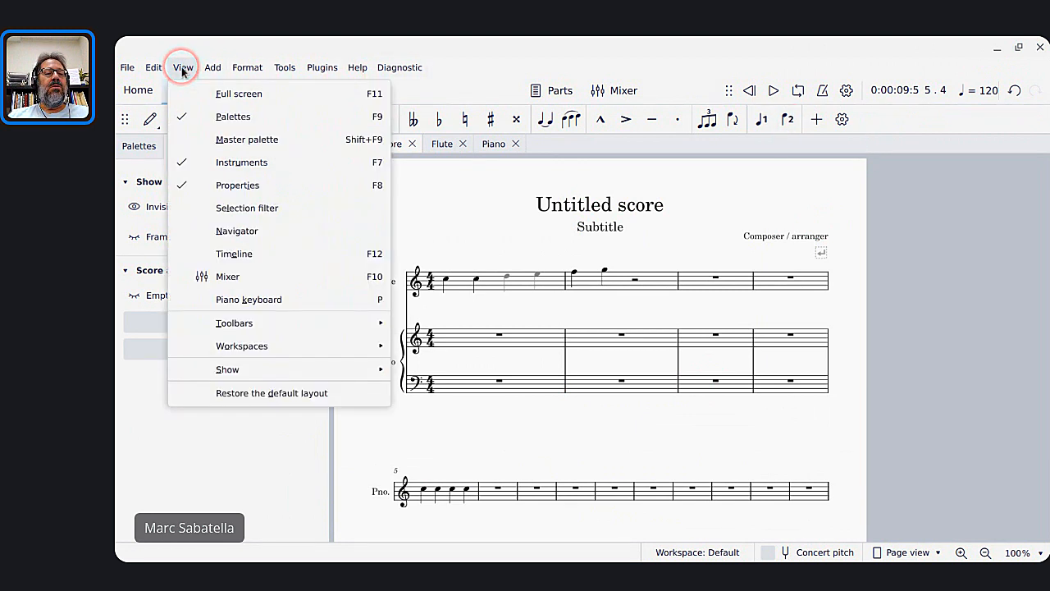
mouse_move(252, 323)
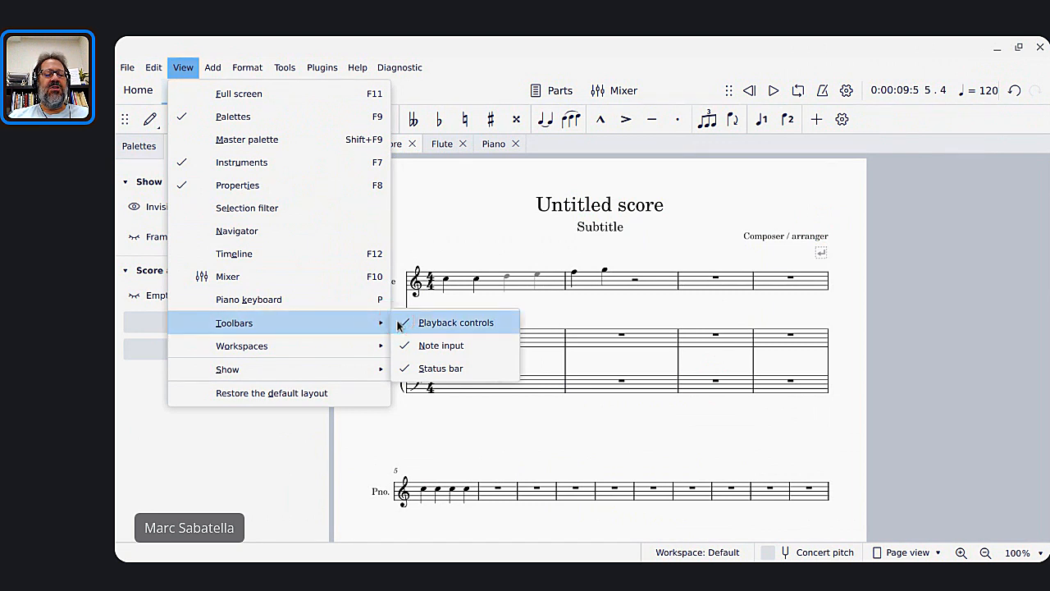
click(318, 350)
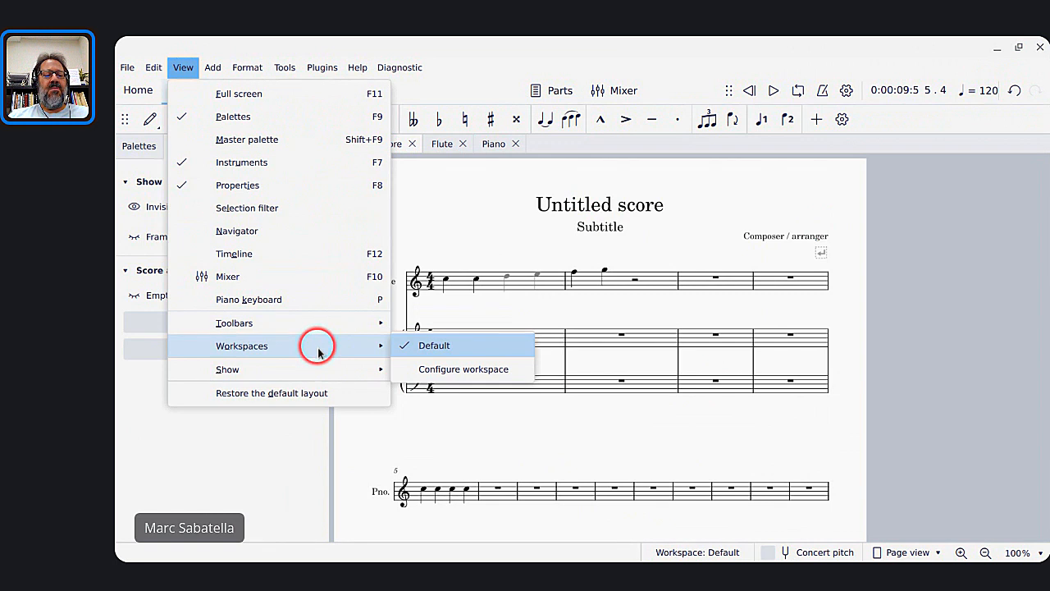
click(327, 373)
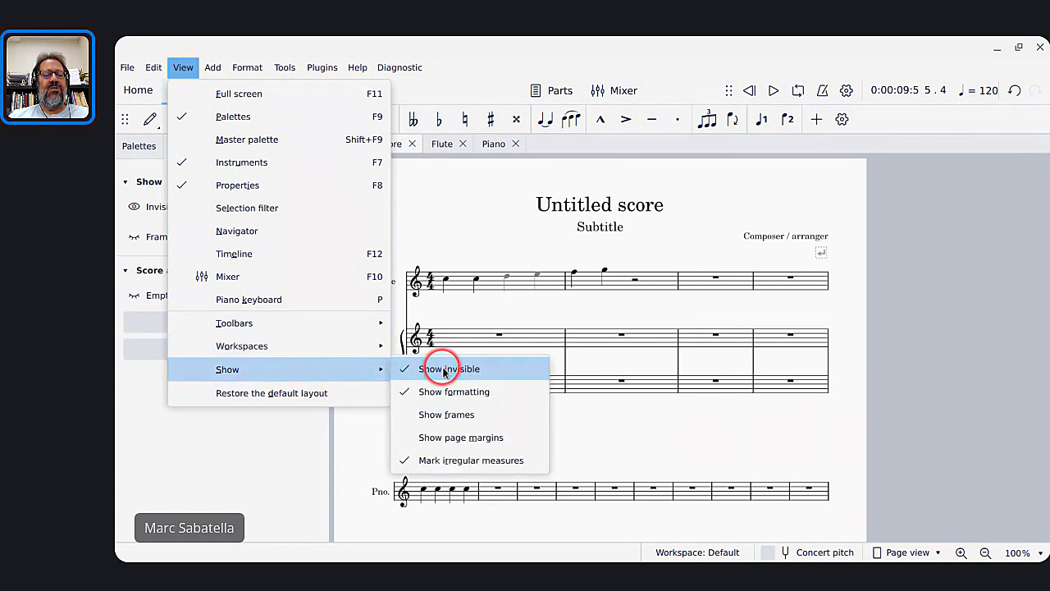
click(439, 392)
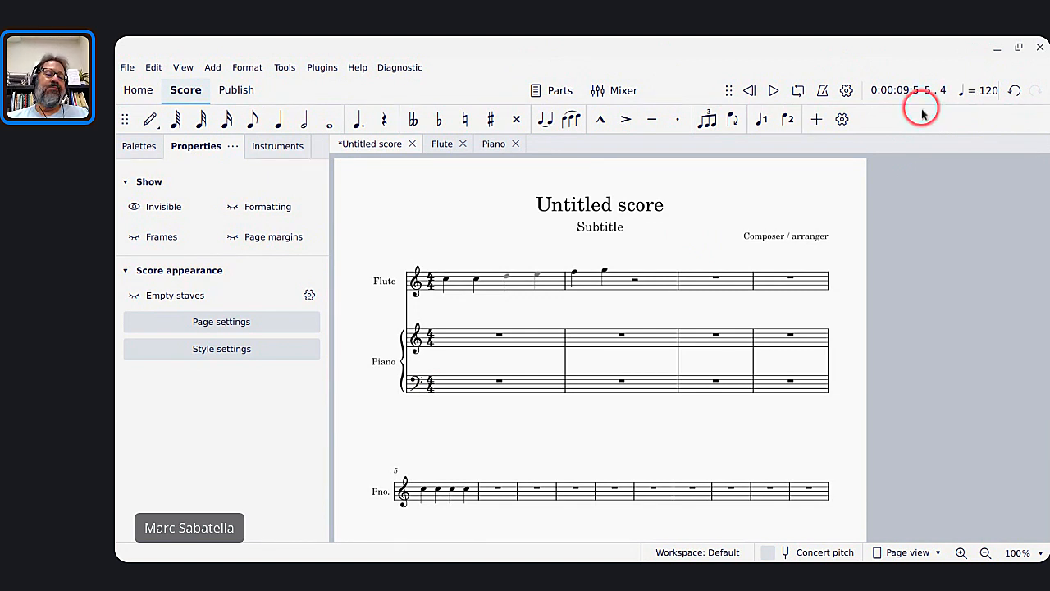
Check the chat window for the comments on the playback slider, and go back to the score.
key(alt+Tab)
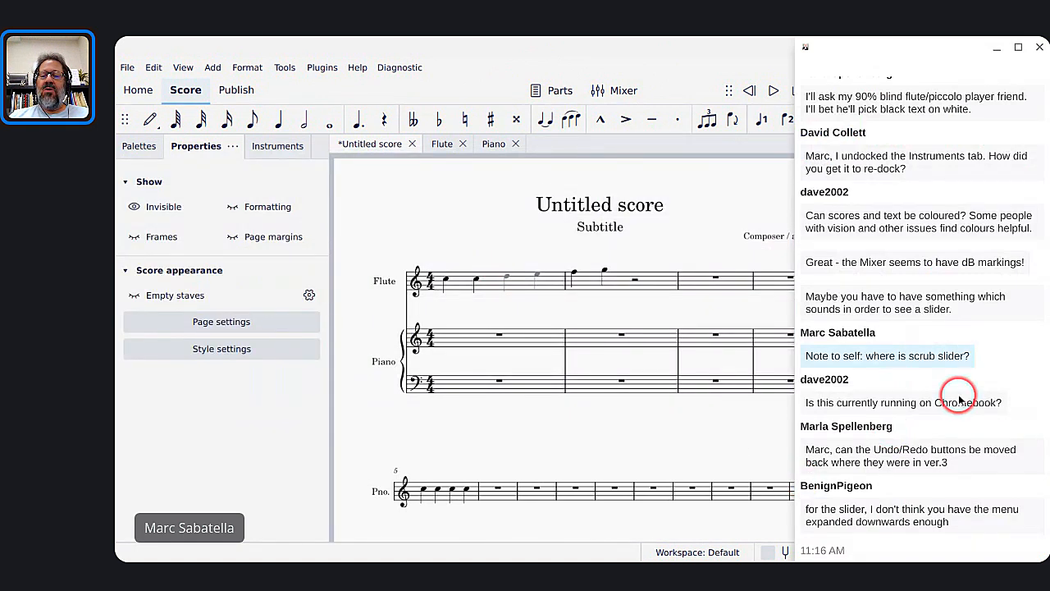
click(785, 464)
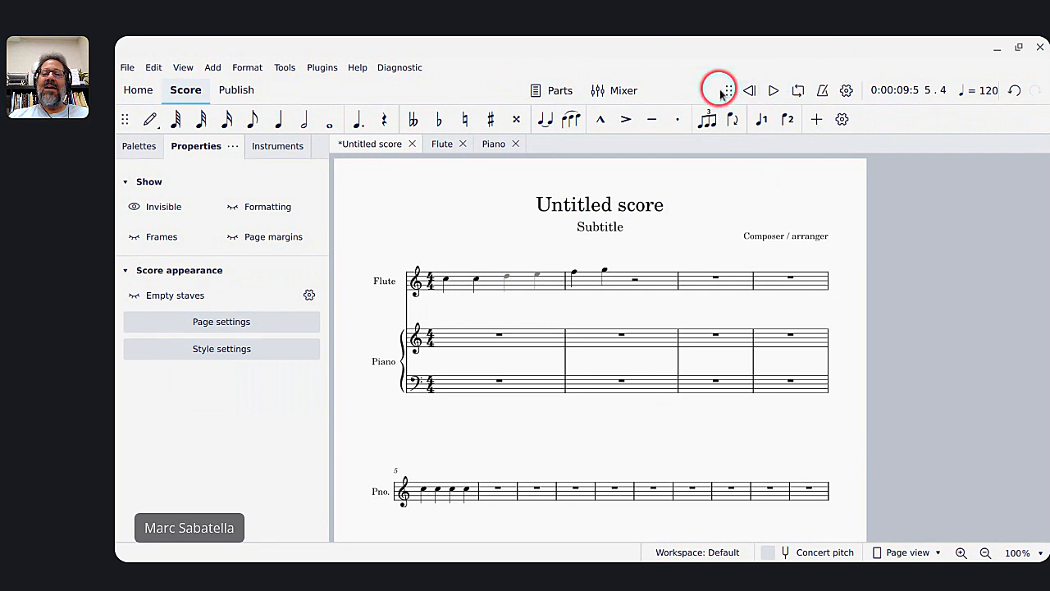
Undock the playback toolbar, move its position slider to measure 6 beat 3, and dock the toolbar back in place.
drag(729, 91, 659, 224)
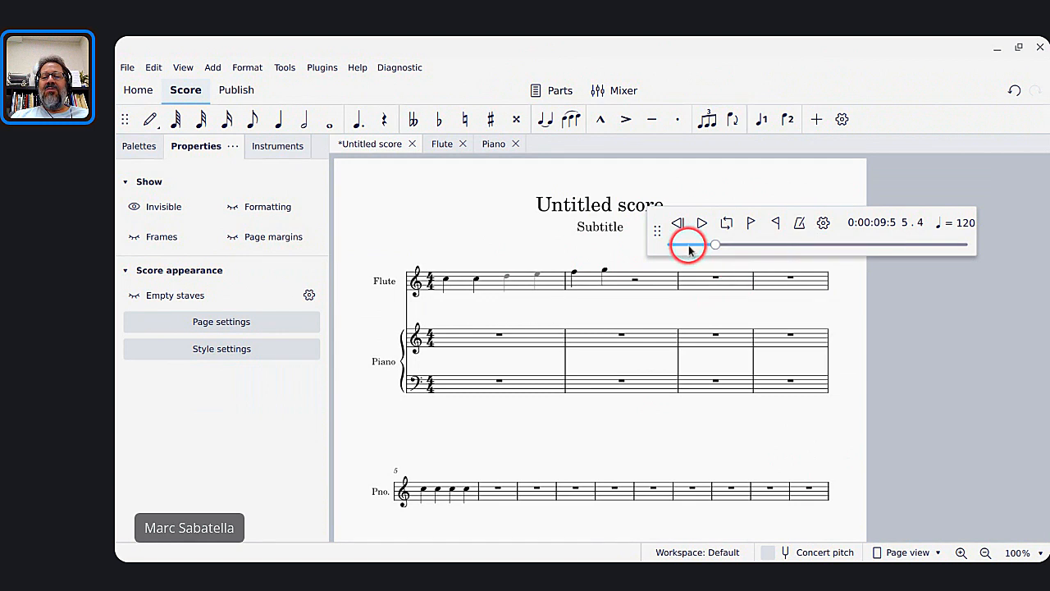
mouse_move(716, 245)
mouse_down()
mouse_move(908, 244)
mouse_move(713, 246)
mouse_move(725, 244)
mouse_up()
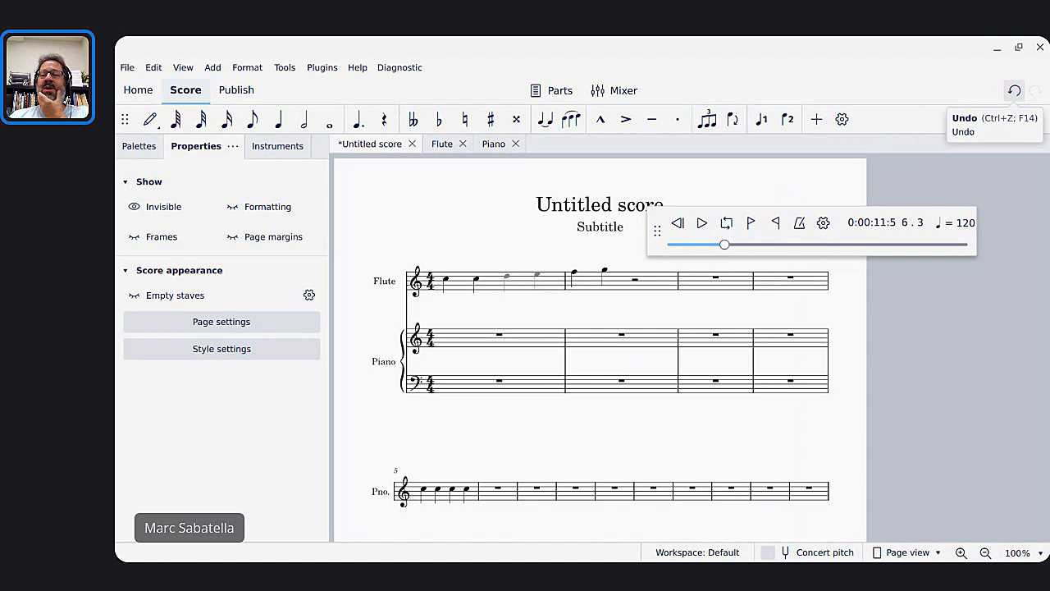
click(1008, 88)
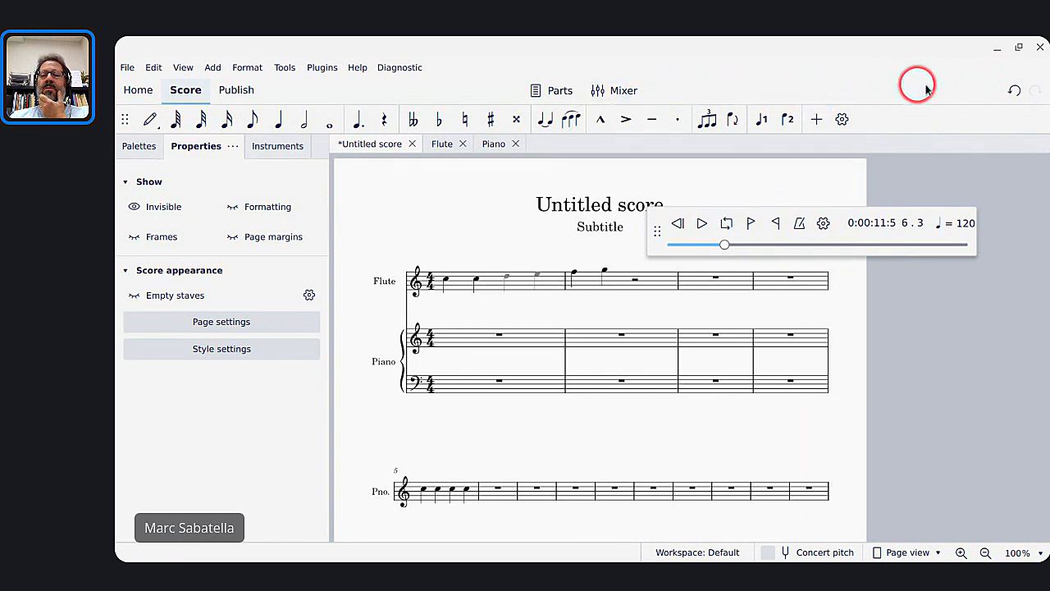
drag(657, 234, 820, 86)
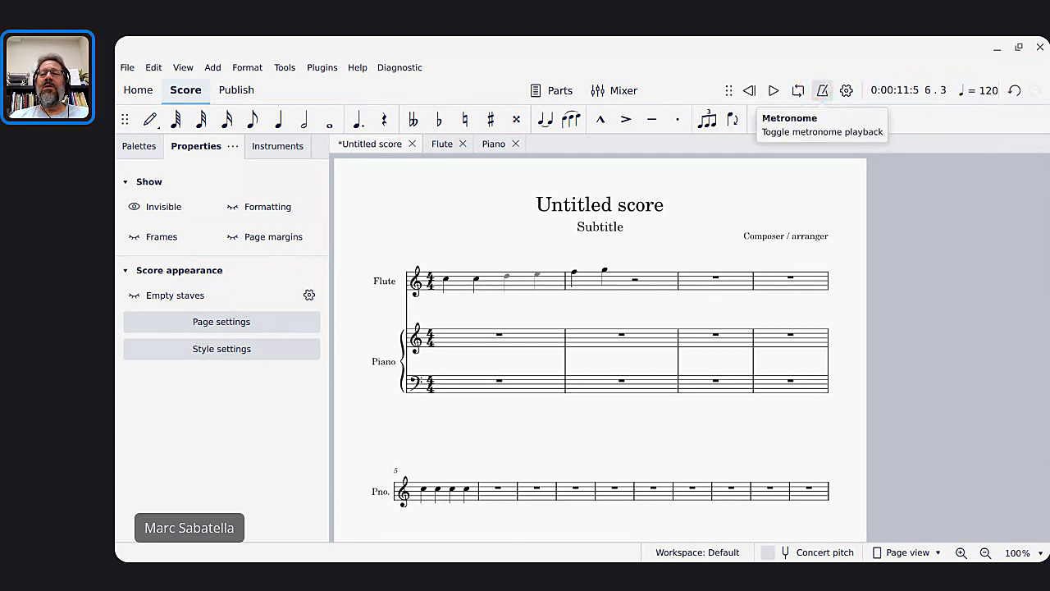
Enter five C quarter notes in the Piano's treble staff, starting at measure 1.
click(631, 226)
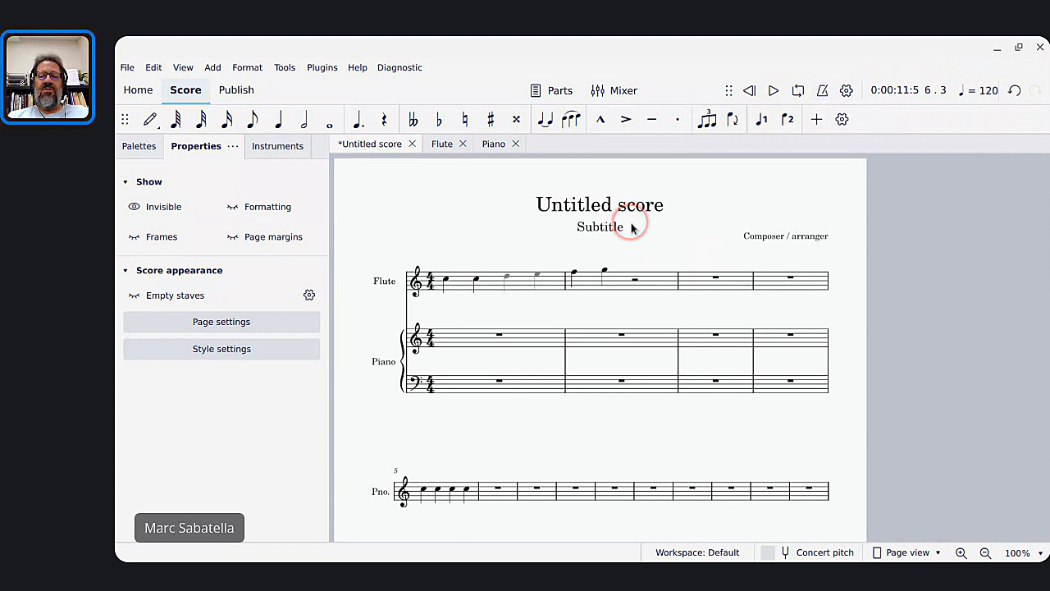
click(420, 195)
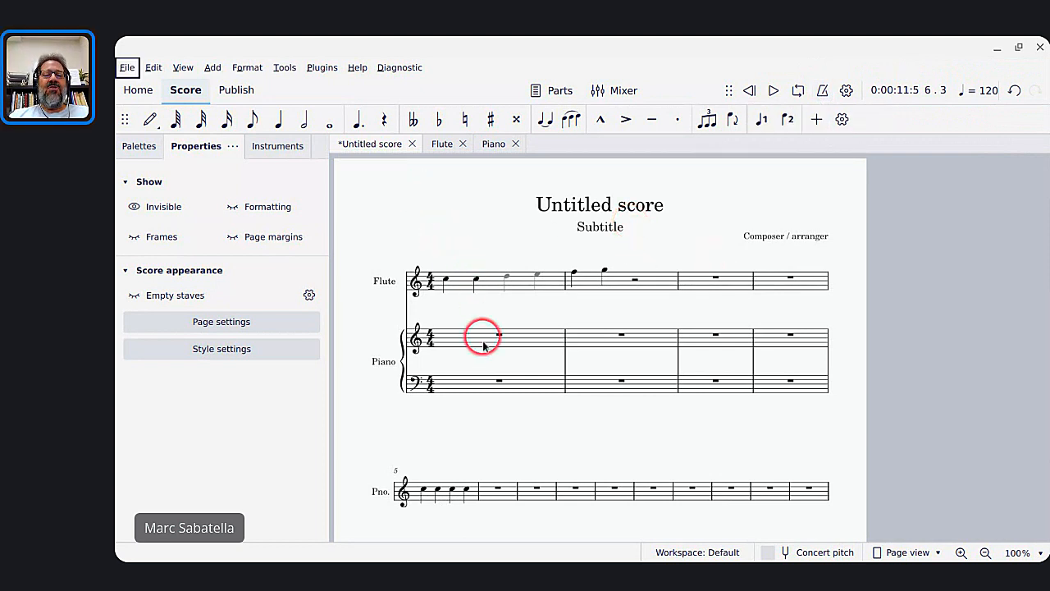
click(455, 348)
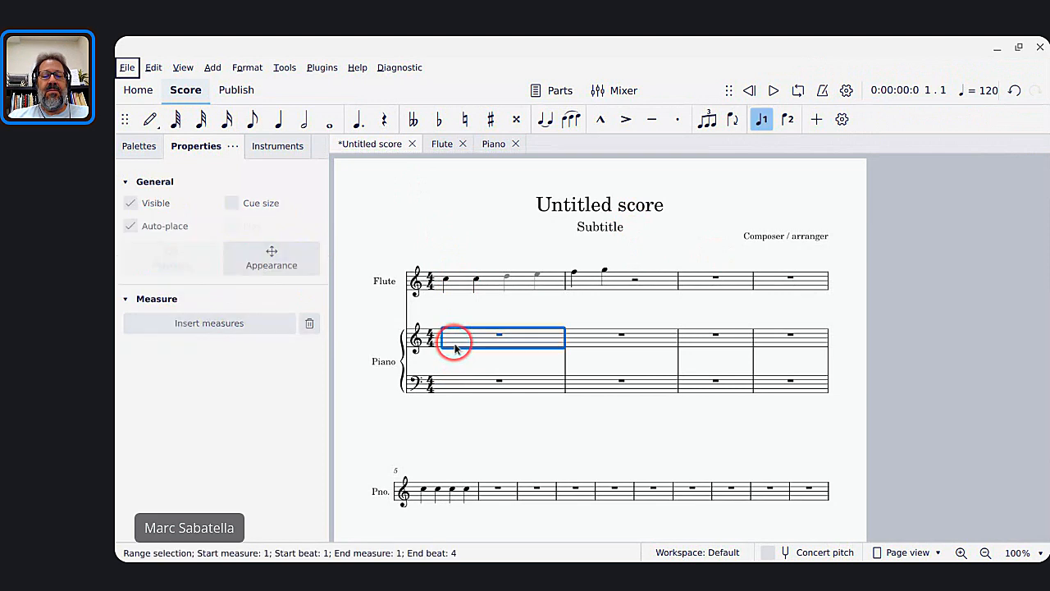
key(n)
key(c)
key(c)
key(c)
key(c)
key(c)
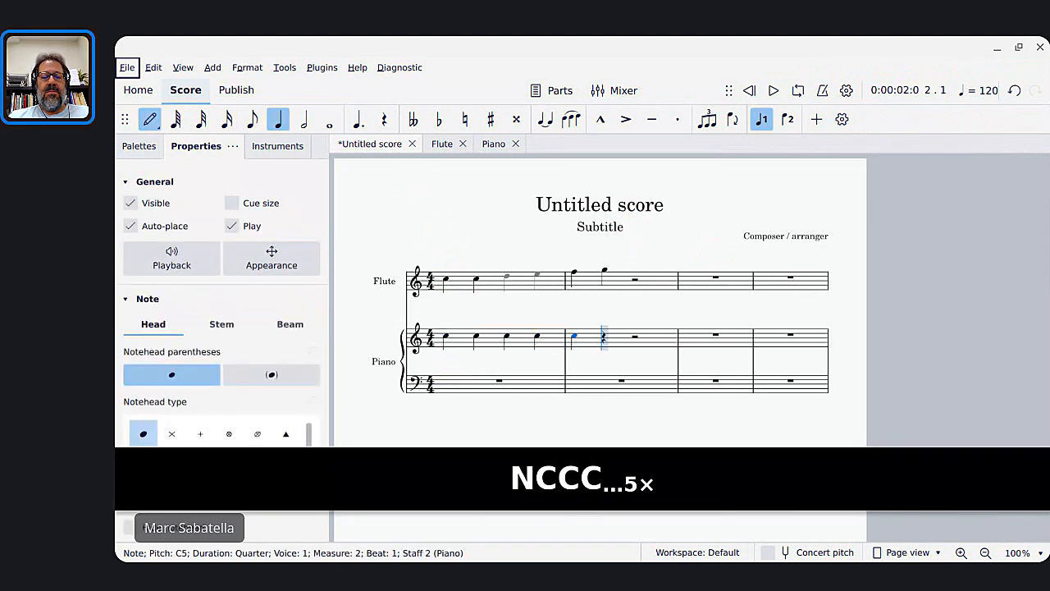
Enter an E and three C quarter notes in the first measure of the Piano's bass staff.
click(446, 384)
key(c)
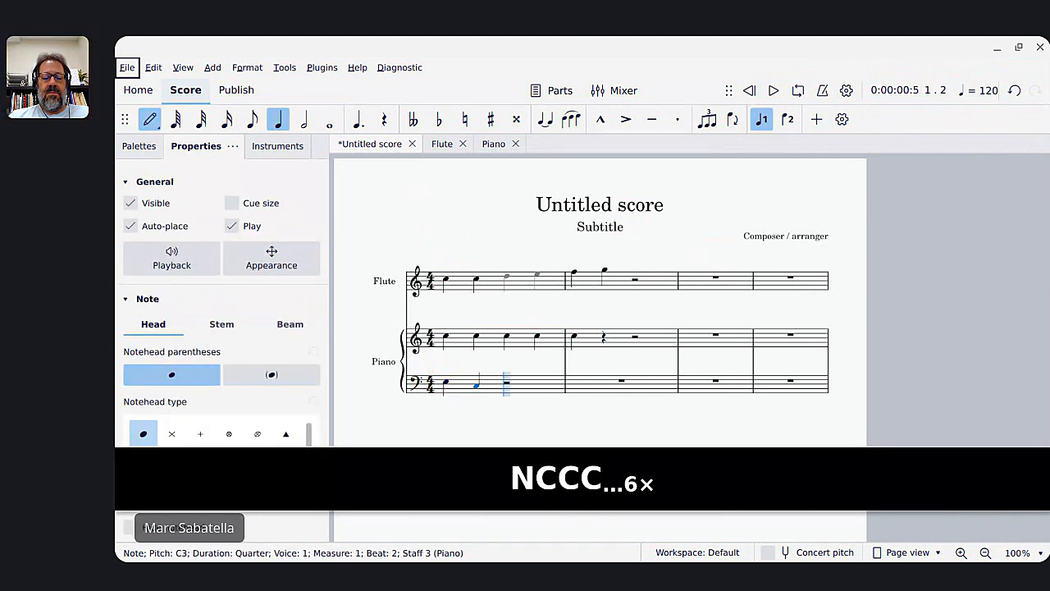
key(c)
key(Escape)
click(465, 349)
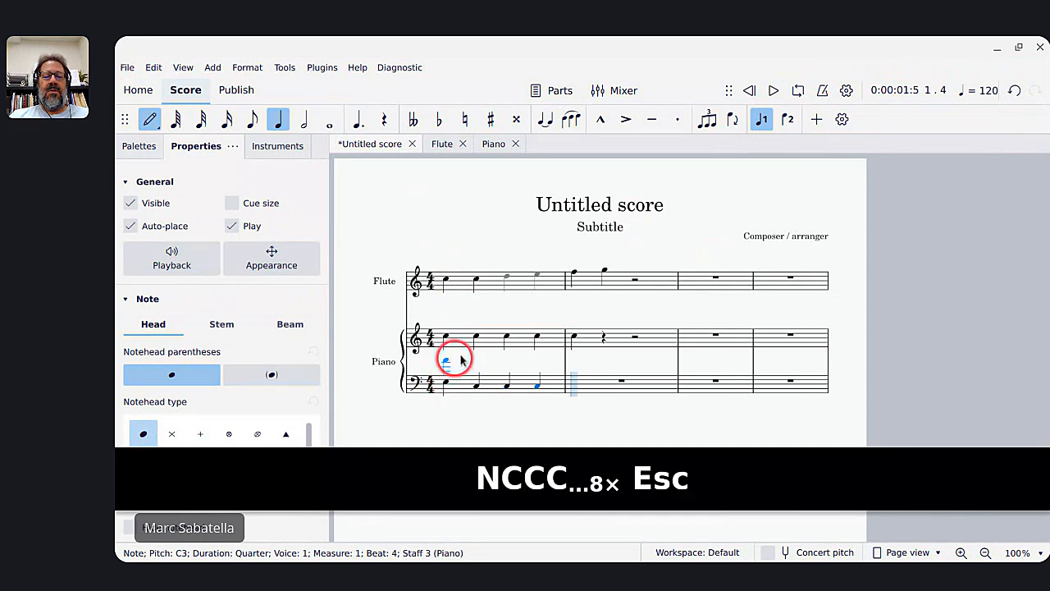
Leave note entry, return to the beginning of the score, and play it back from measure 1 into measure 2.
key(Escape)
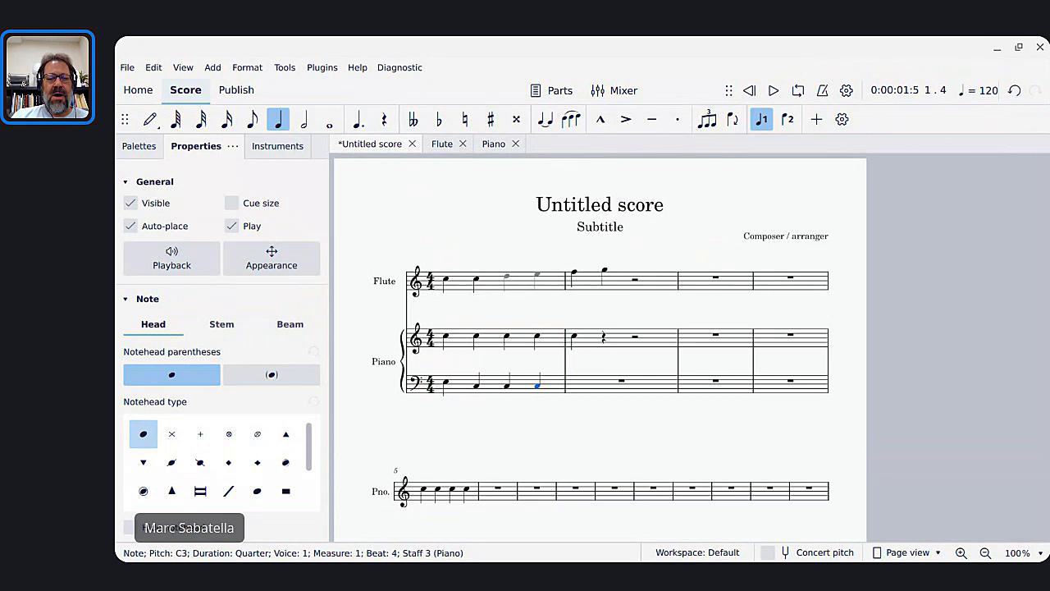
click(461, 343)
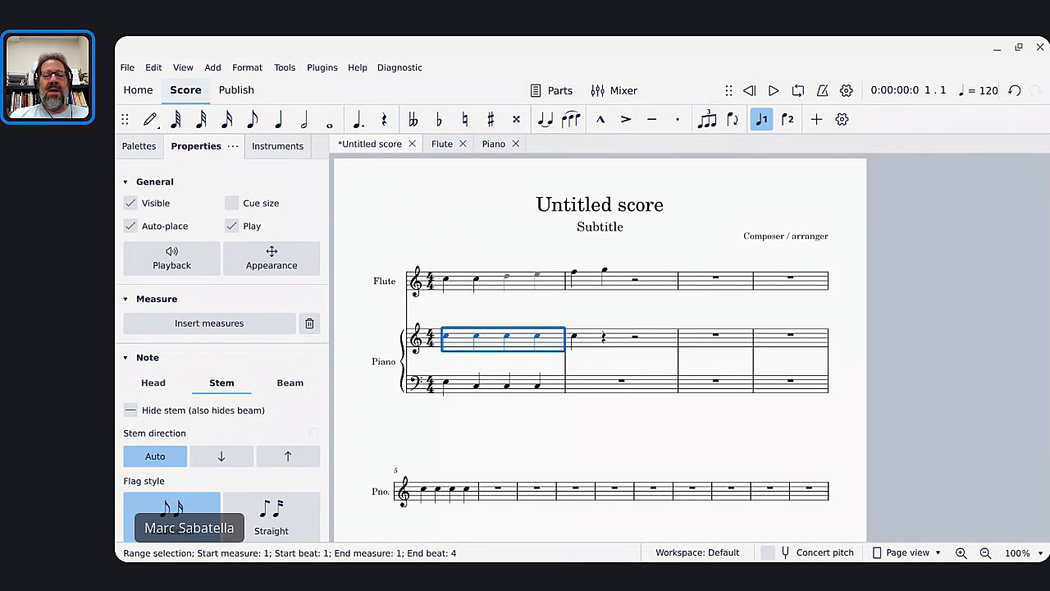
key(ctrl+Home)
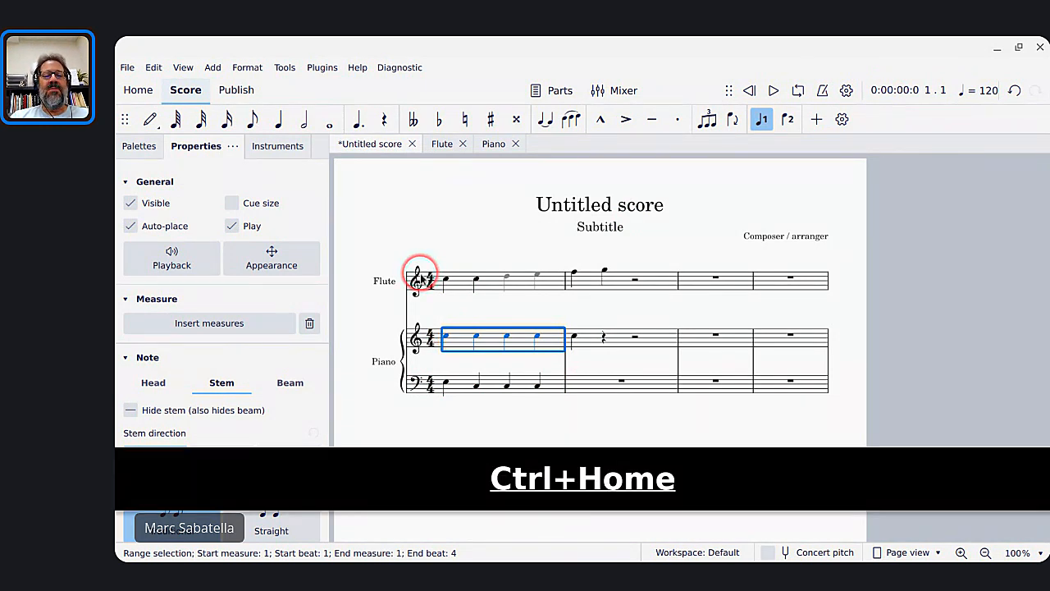
key(space)
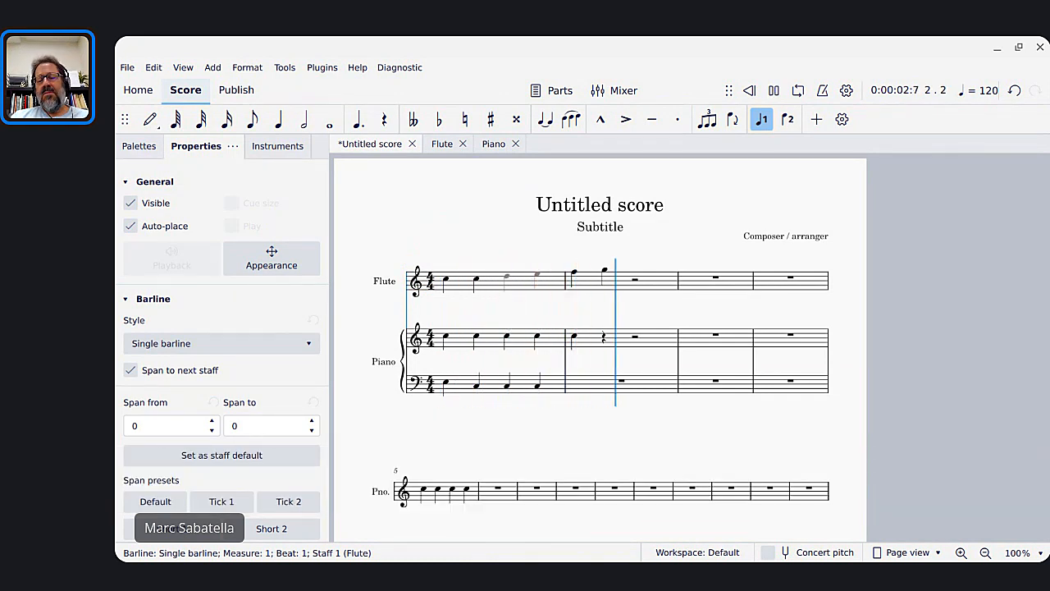
key(space)
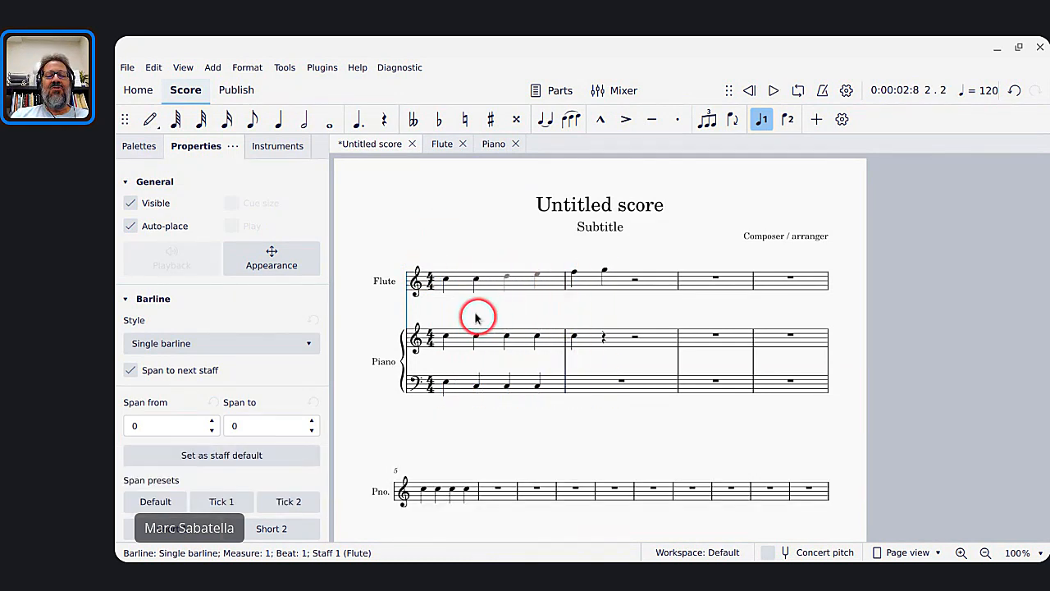
Select the Flute's first measure and play back from there into measure 2.
click(457, 287)
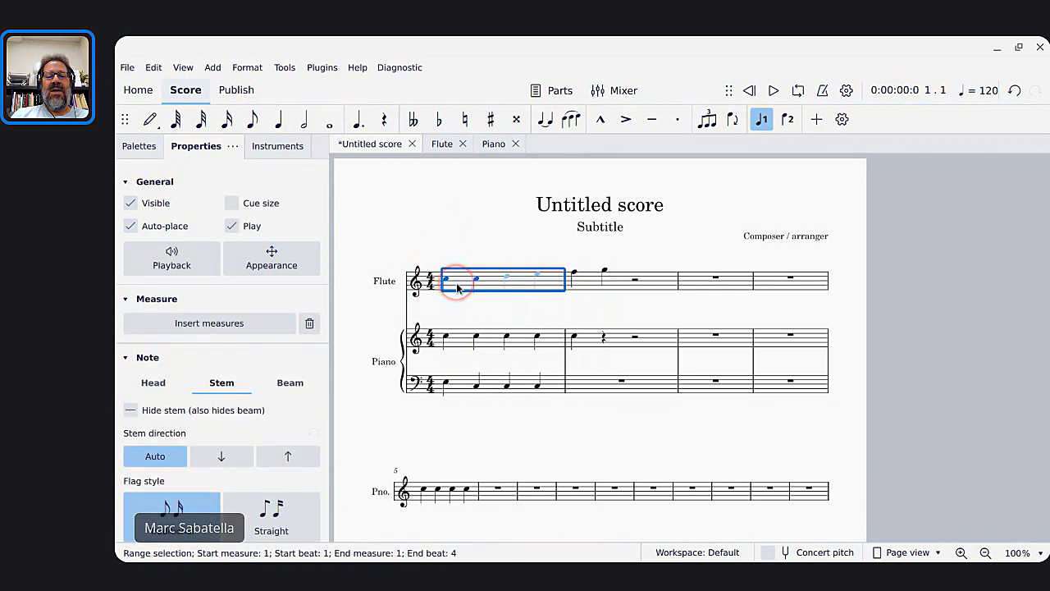
key(space)
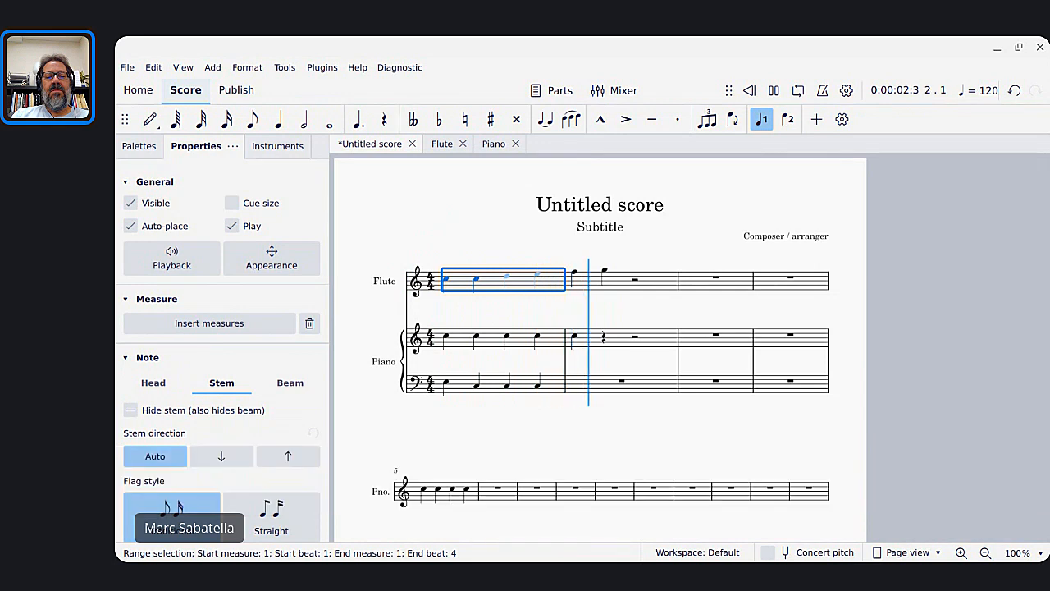
key(space)
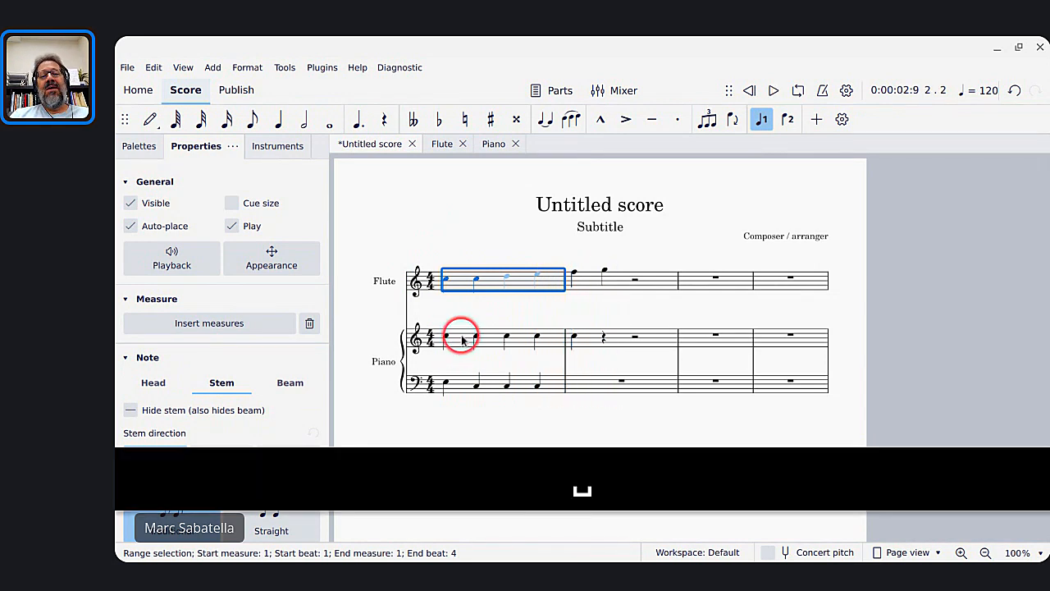
Add a Baritone Saxophone to the score's instruments.
key(i)
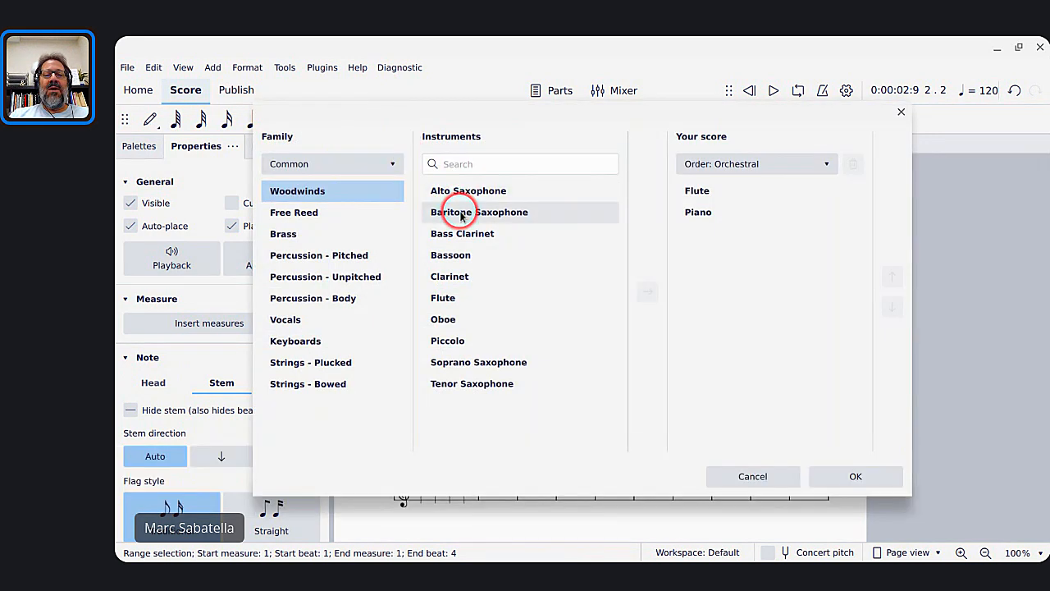
double_click(458, 210)
click(849, 482)
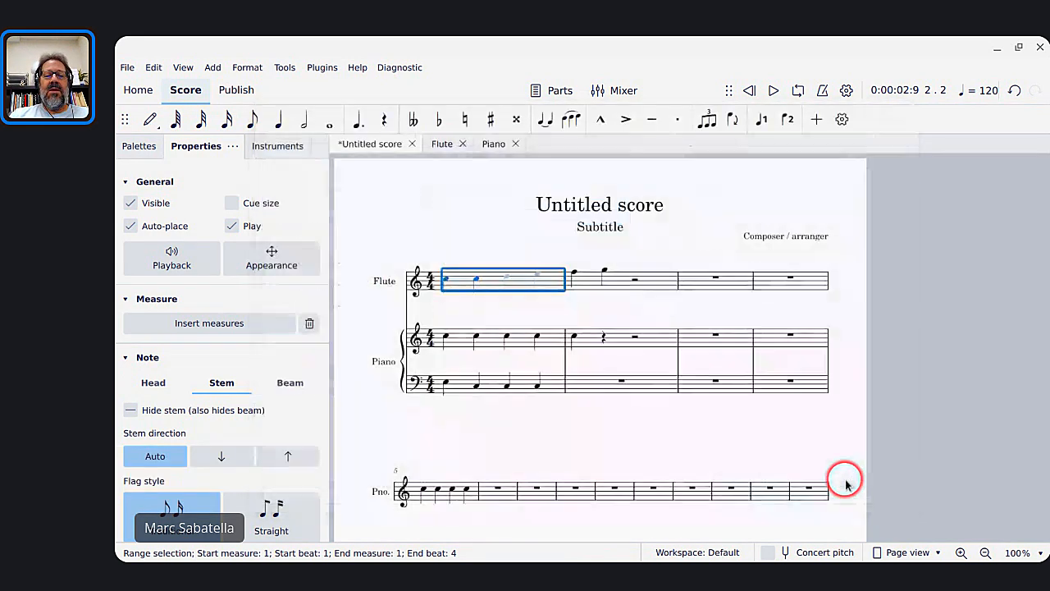
Enter four A4 quarter notes in the Baritone Saxophone's first measure and an A3 quarter note at the start of measure 2.
click(529, 340)
key(n)
key(a)
key(a)
key(a)
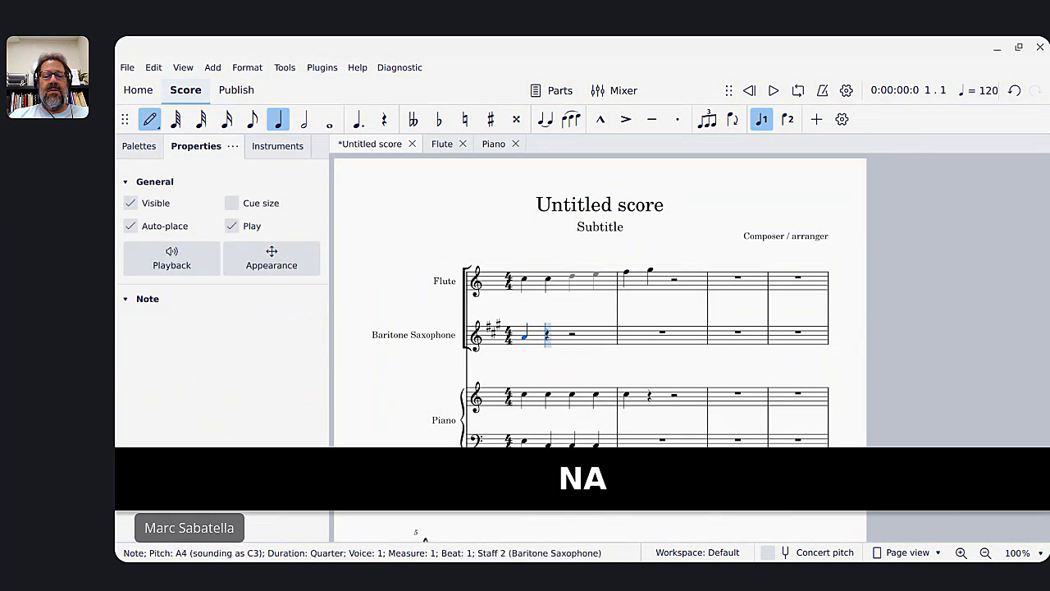
key(a)
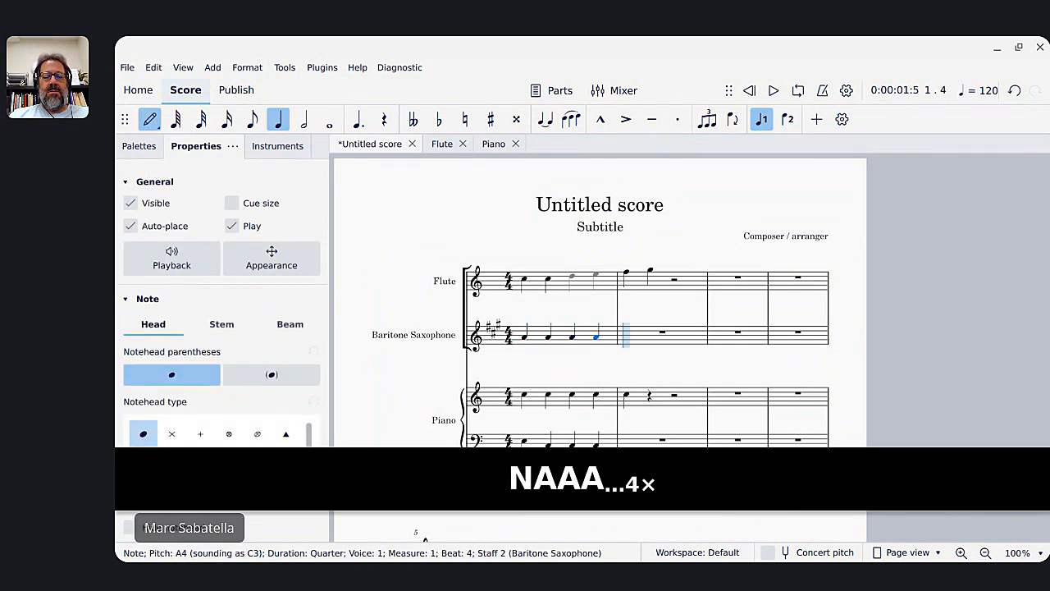
key(a)
key(ctrl+Down)
key(Escape)
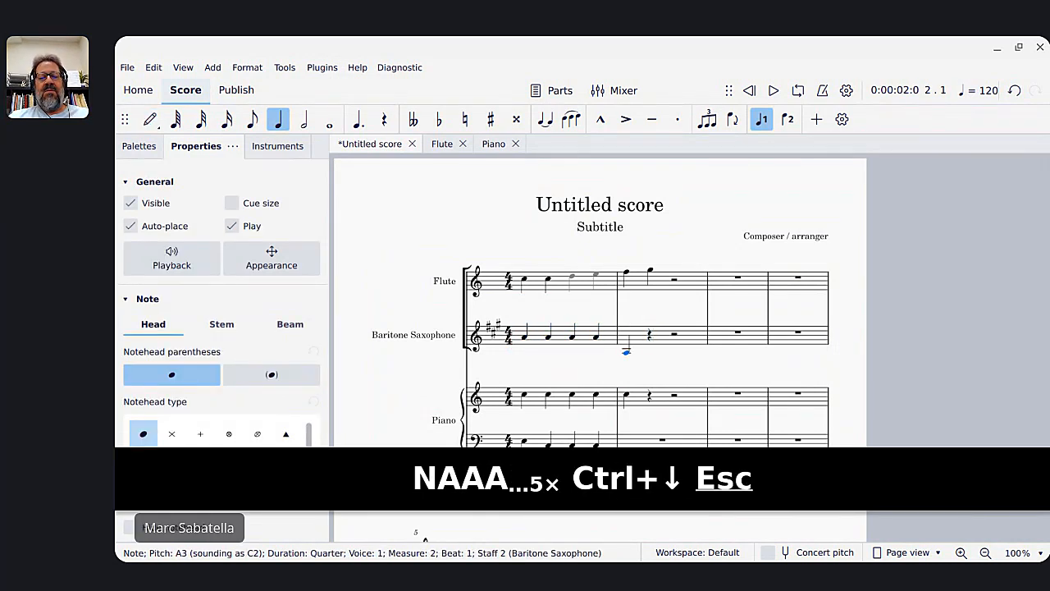
Play back with only the Flute's first measure selected, and again with the selection extended to the Baritone Saxophone.
click(534, 287)
key(space)
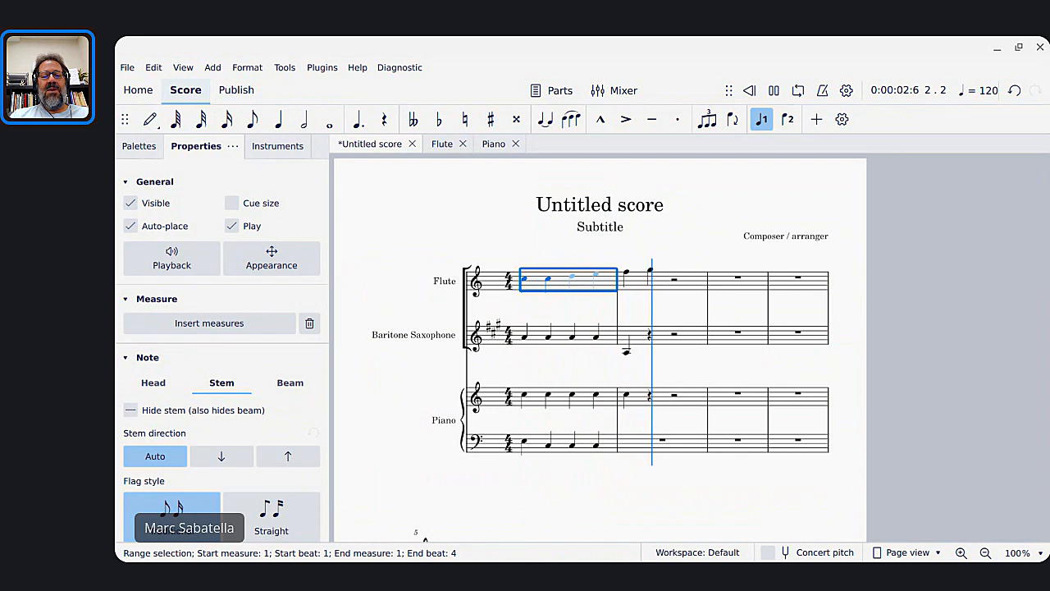
key(space)
shift+click(533, 338)
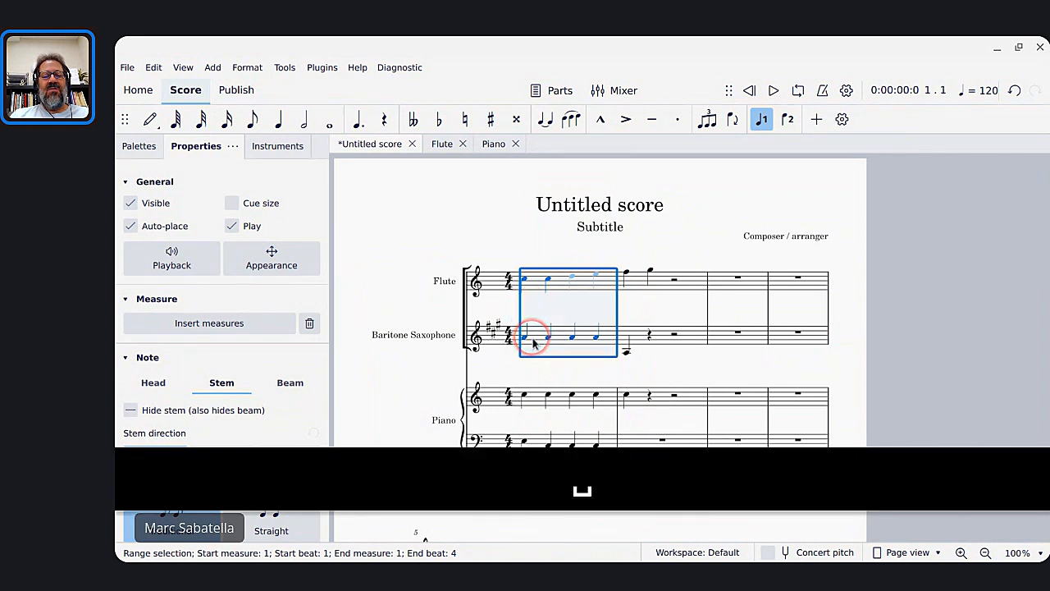
key(space)
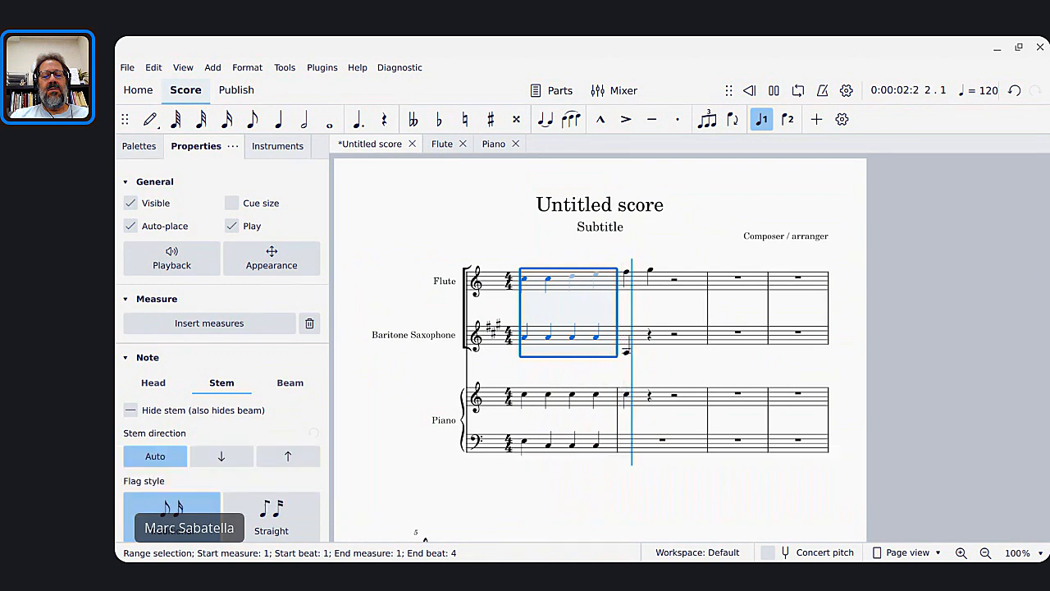
key(space)
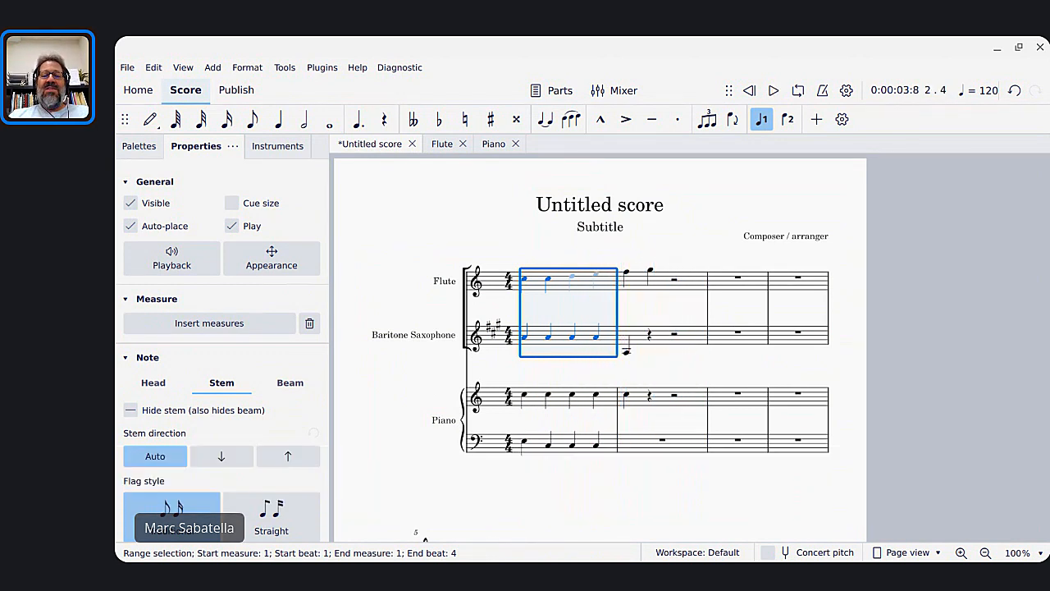
Check the chat window, return to the score, and play back from the first measure of the Piano's treble staff.
key(alt+Tab)
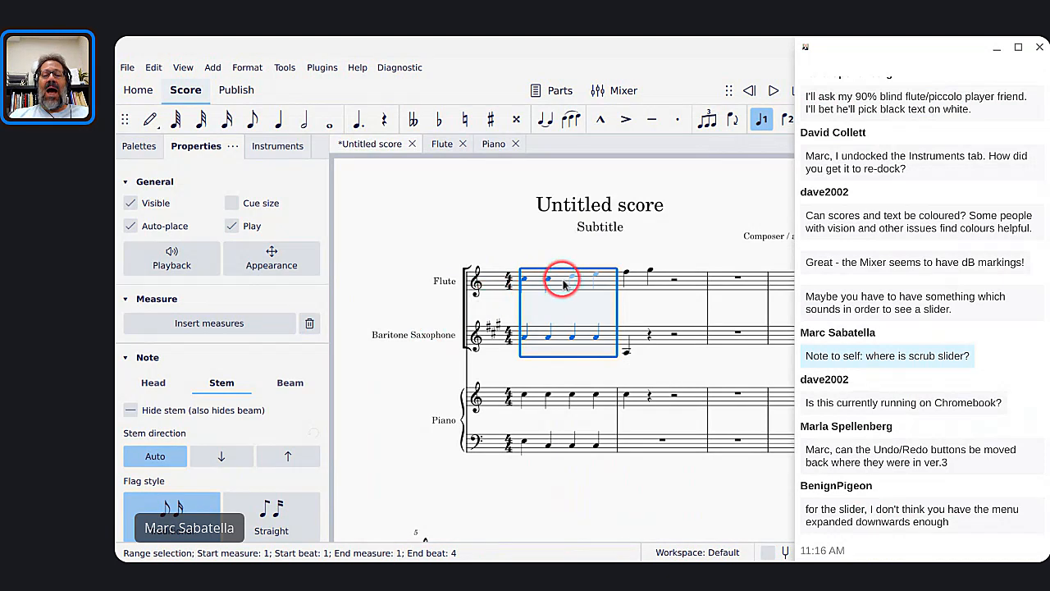
click(535, 402)
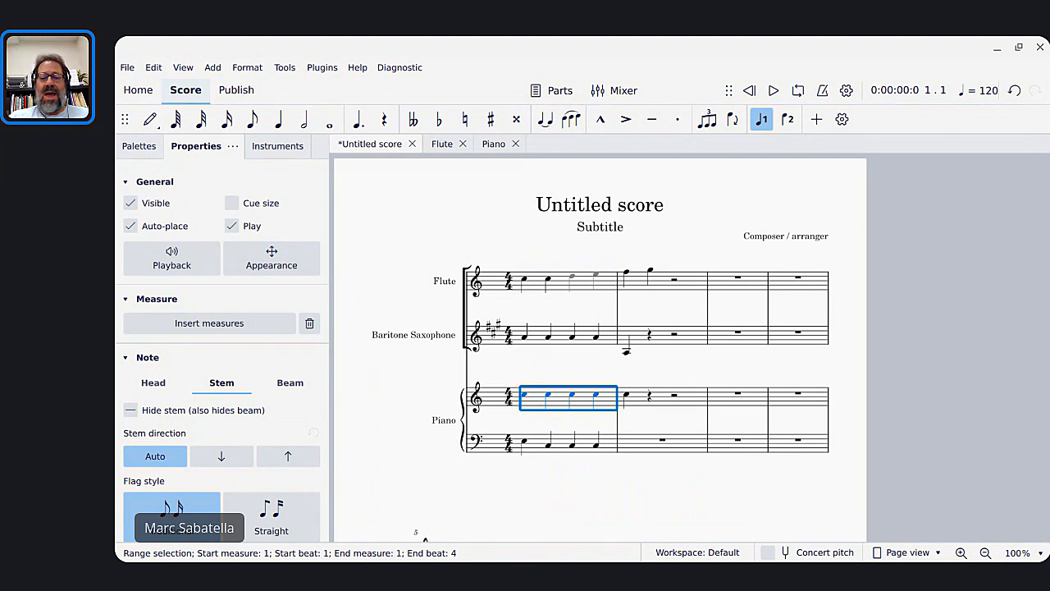
key(space)
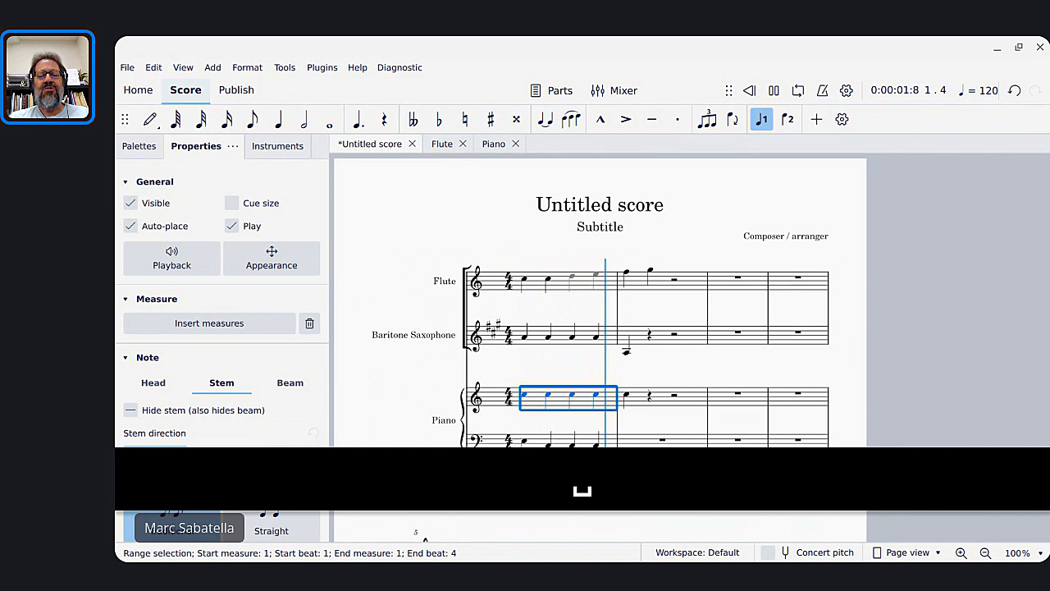
click(524, 397)
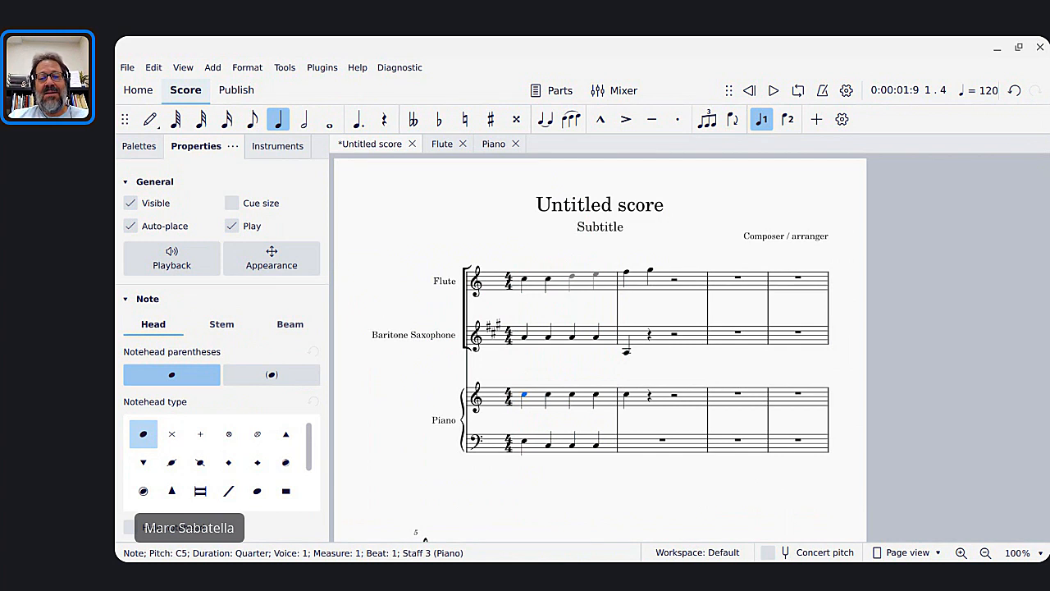
Compare playback of measure 1 with the Flute alone selected and with both Flute and Baritone Saxophone selected.
click(534, 277)
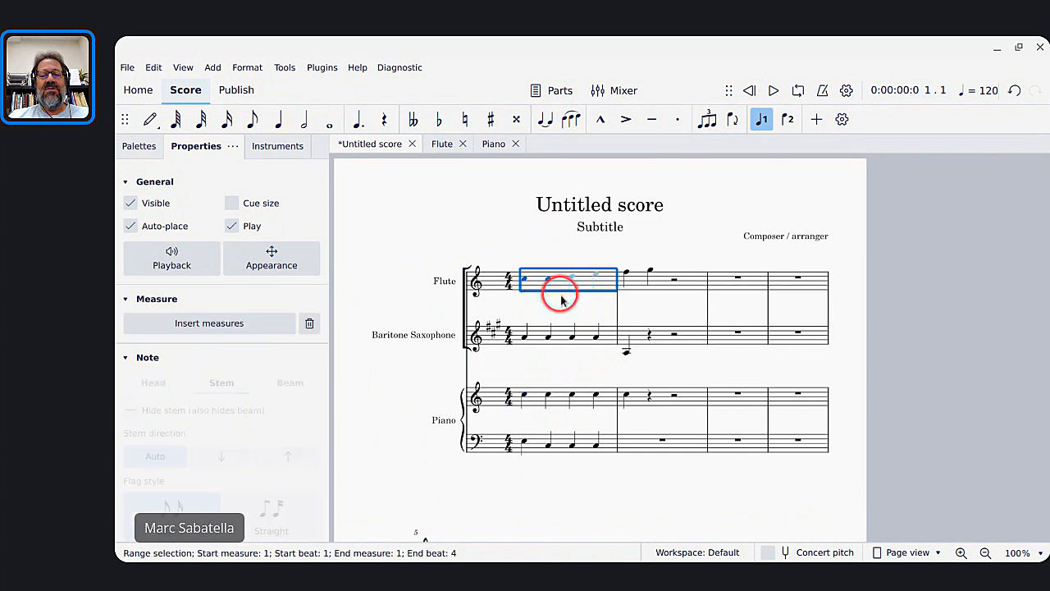
key(space)
key(space)
shift+click(542, 332)
key(space)
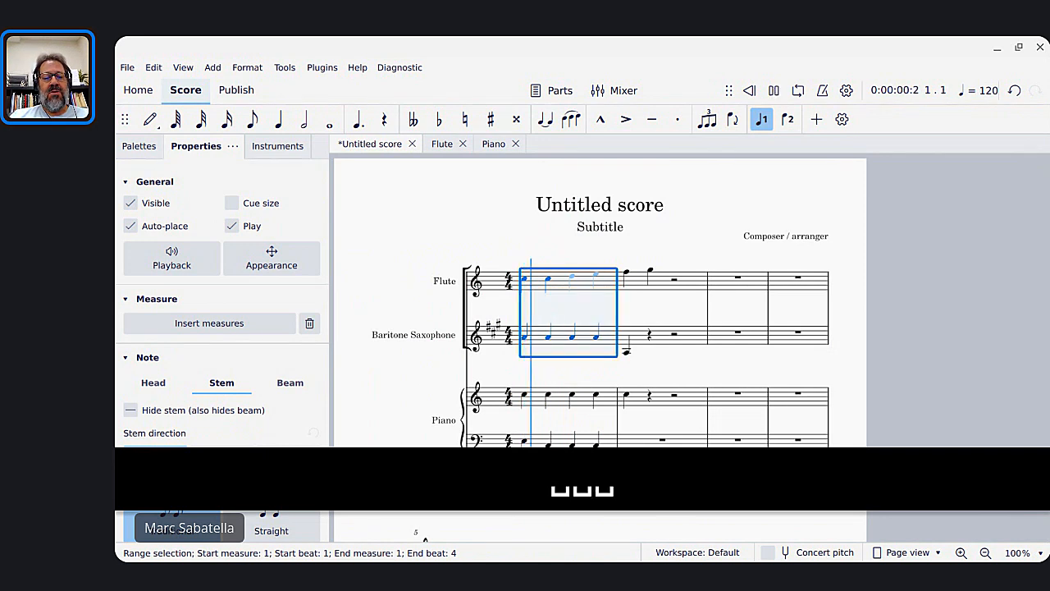
key(space)
Play back with measure 1 of the Piano's treble staff selected, and again with nothing selected.
click(534, 393)
key(space)
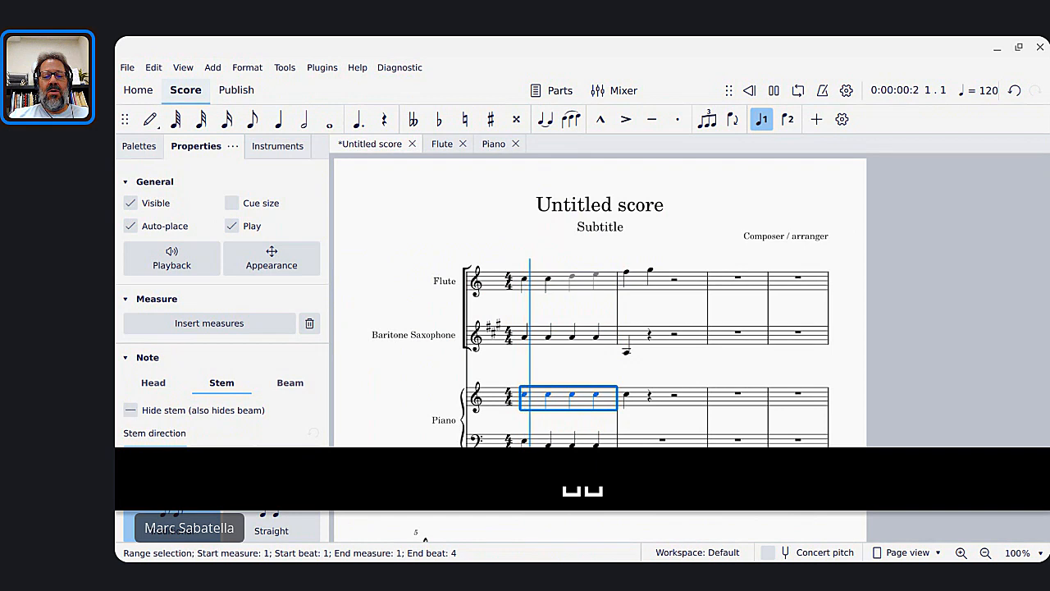
key(space)
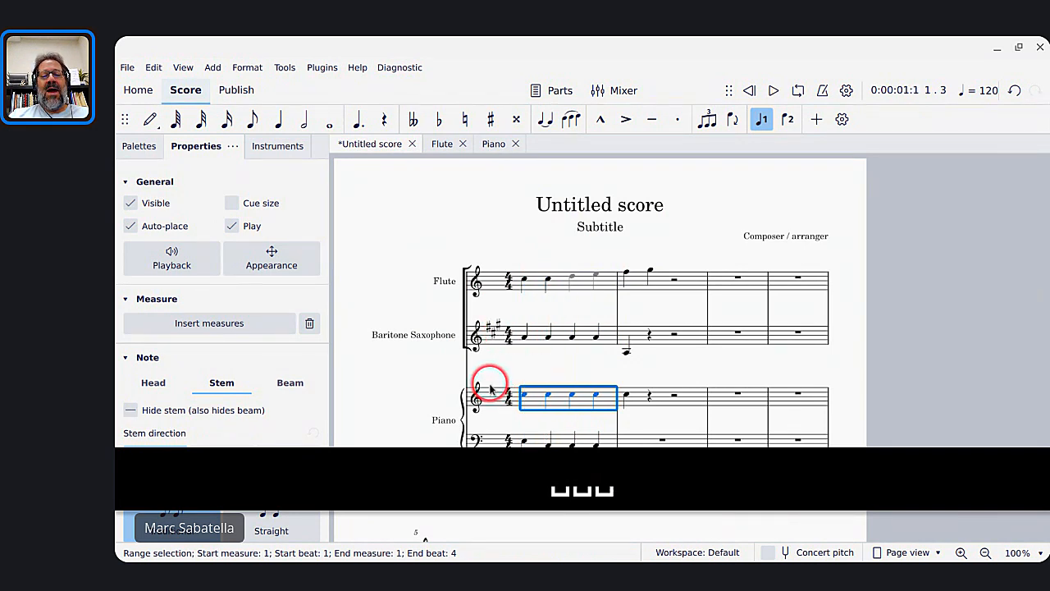
click(490, 388)
key(space)
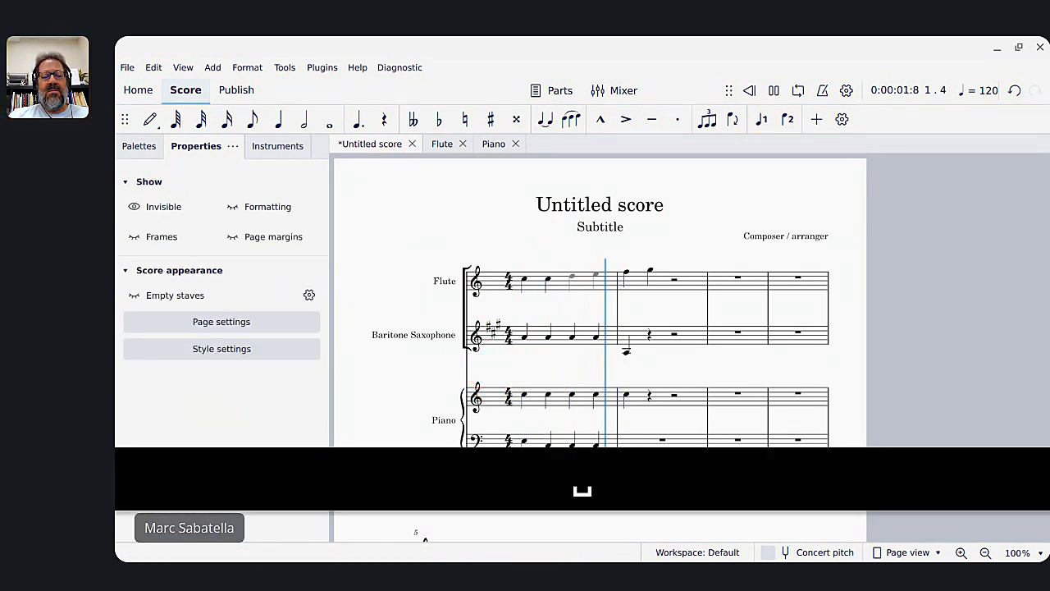
key(space)
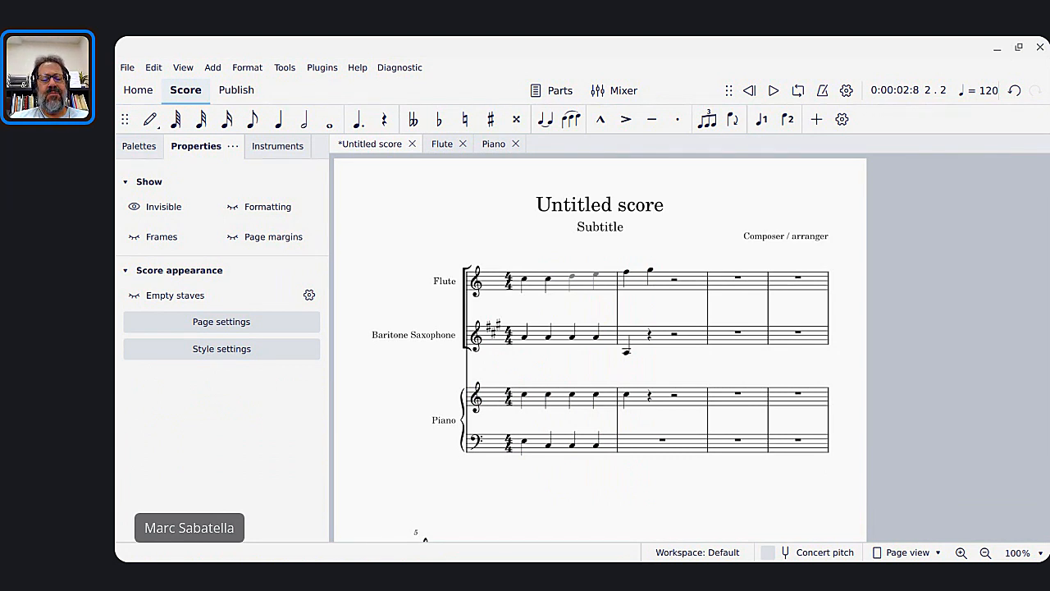
Check the chat question about playing only the piano's right hand, and play back measure 1 of the Piano's treble staff.
click(523, 279)
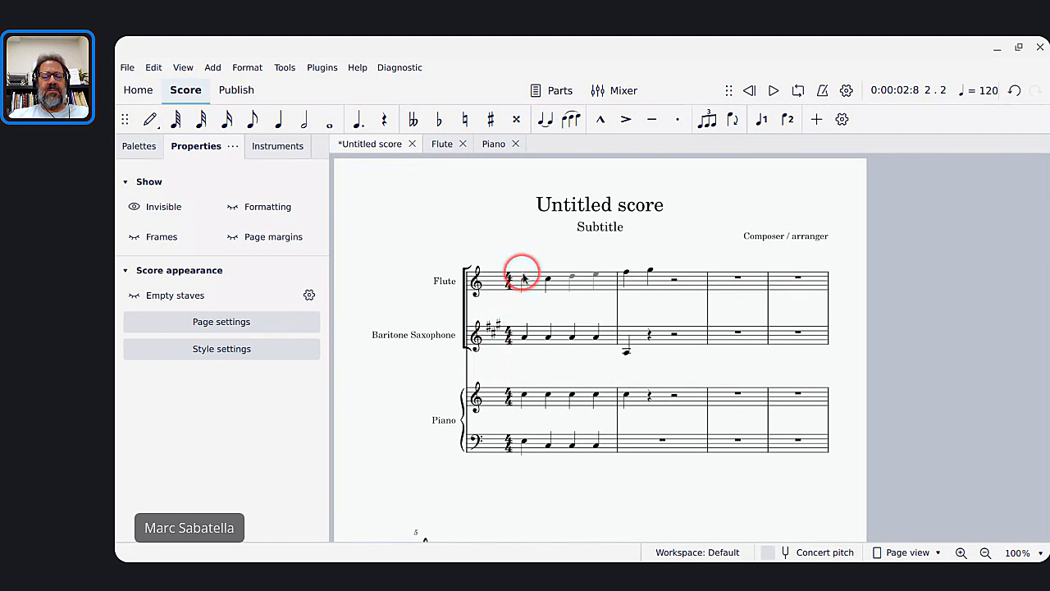
key(alt+Tab)
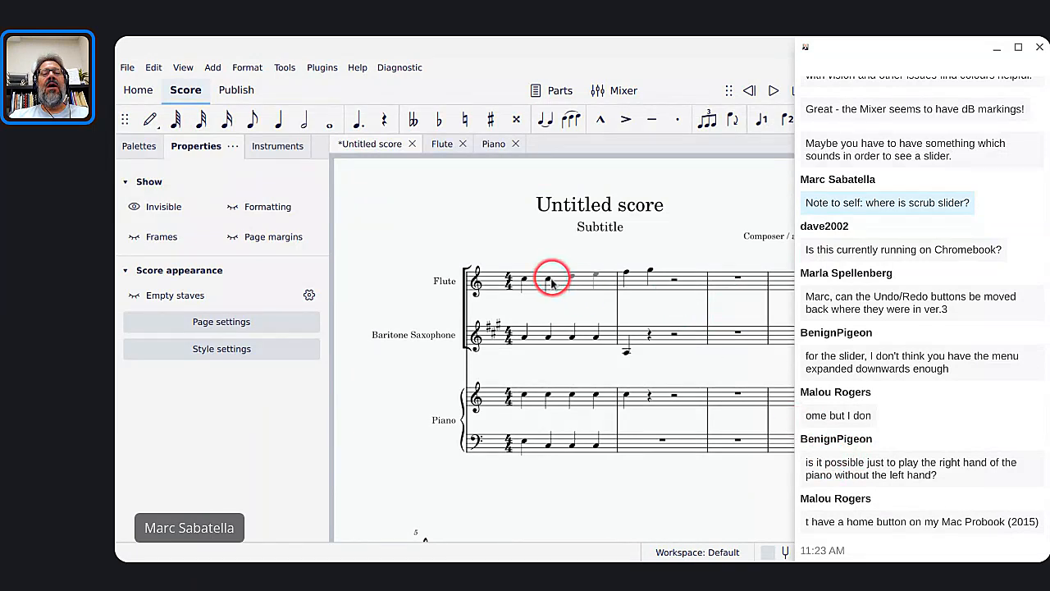
click(530, 402)
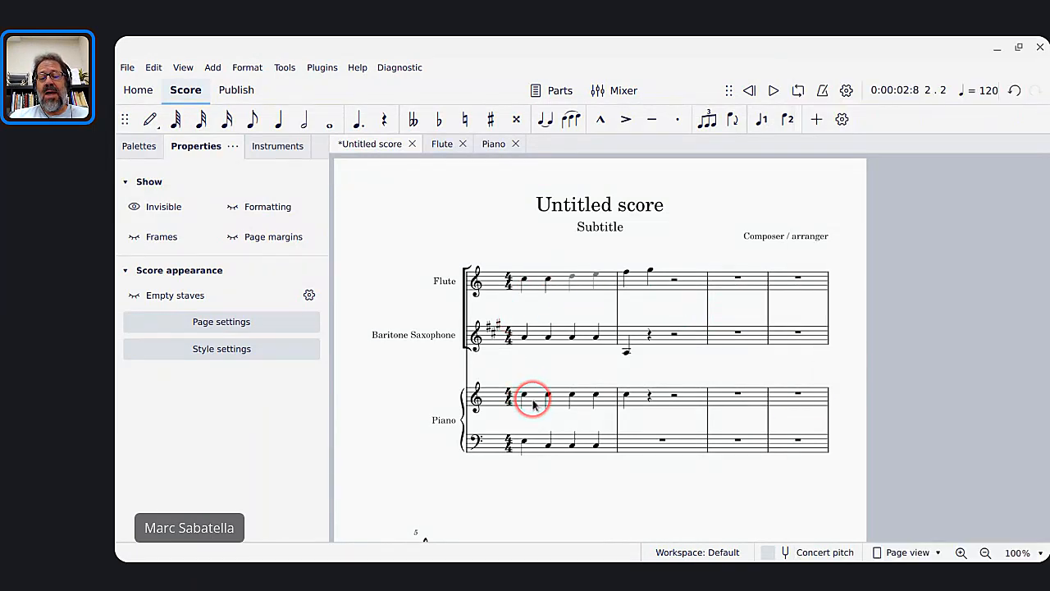
click(533, 405)
key(space)
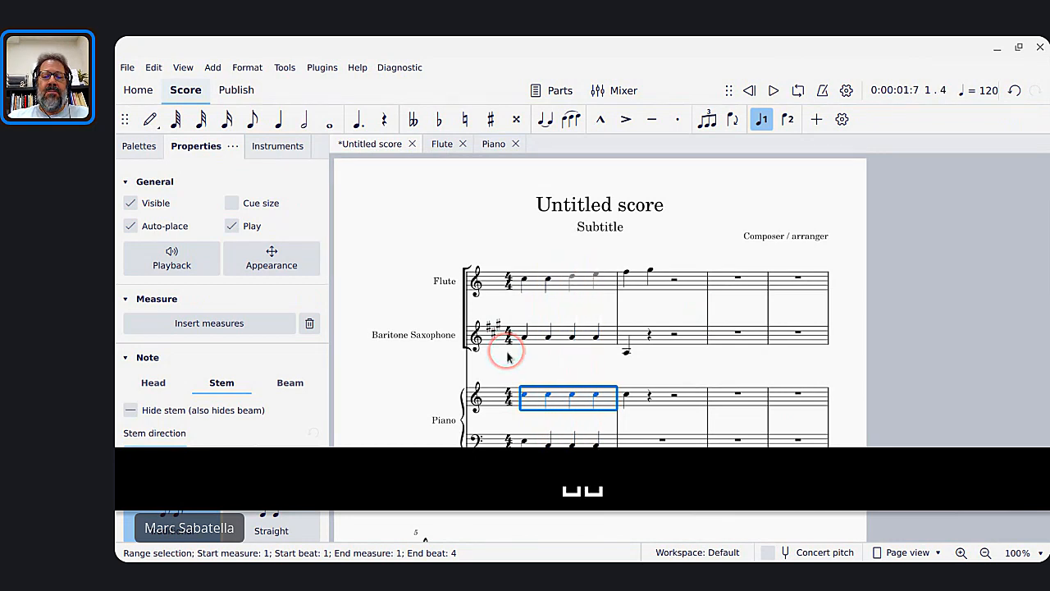
Check the Mixer's channels and turn off playback for the notes in measure 1 of the Piano's bass staff.
key(F10)
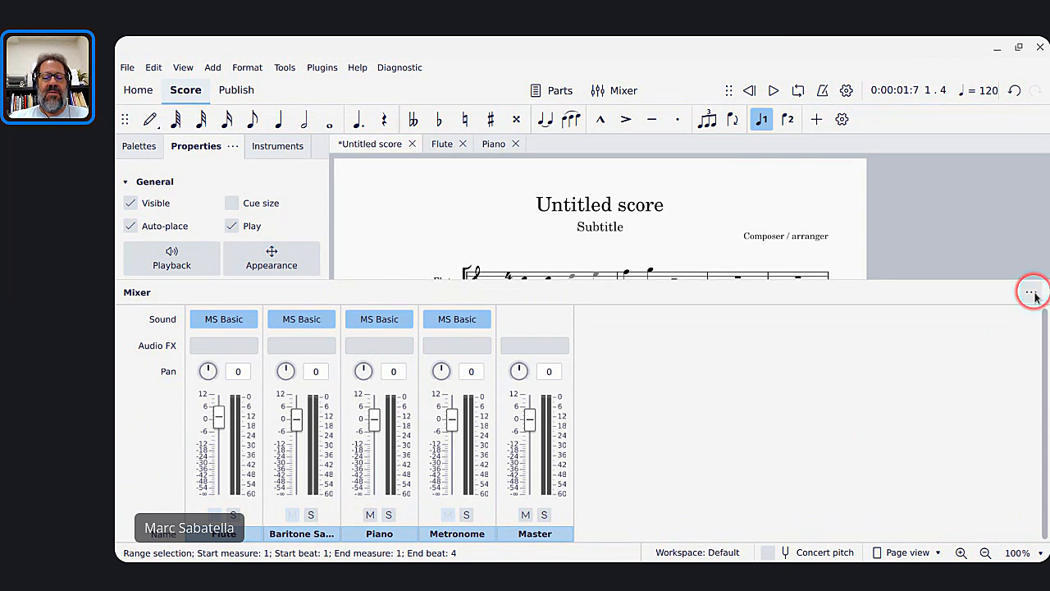
key(F10)
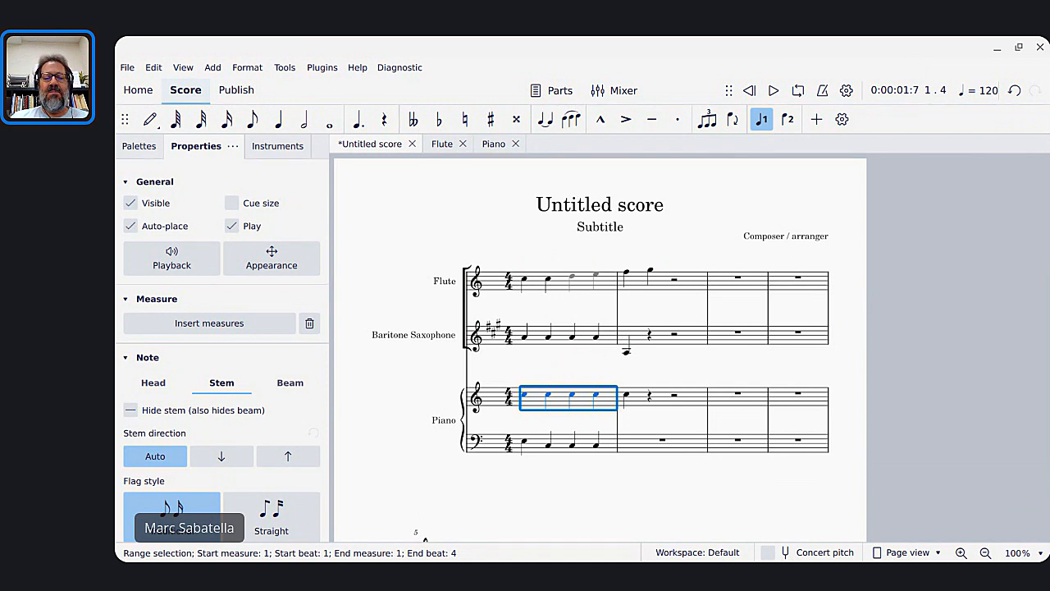
click(535, 449)
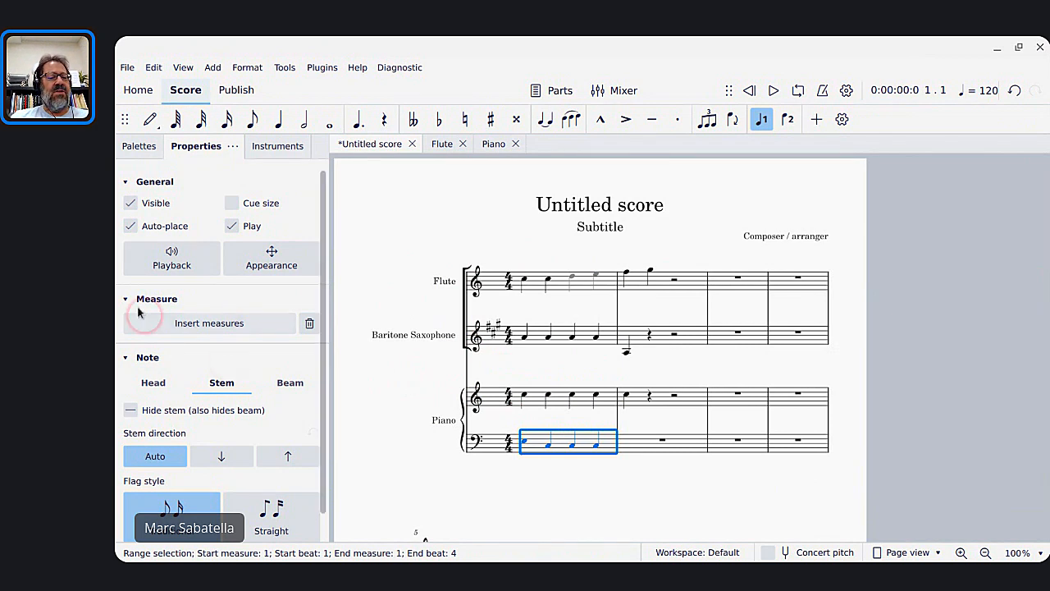
click(232, 226)
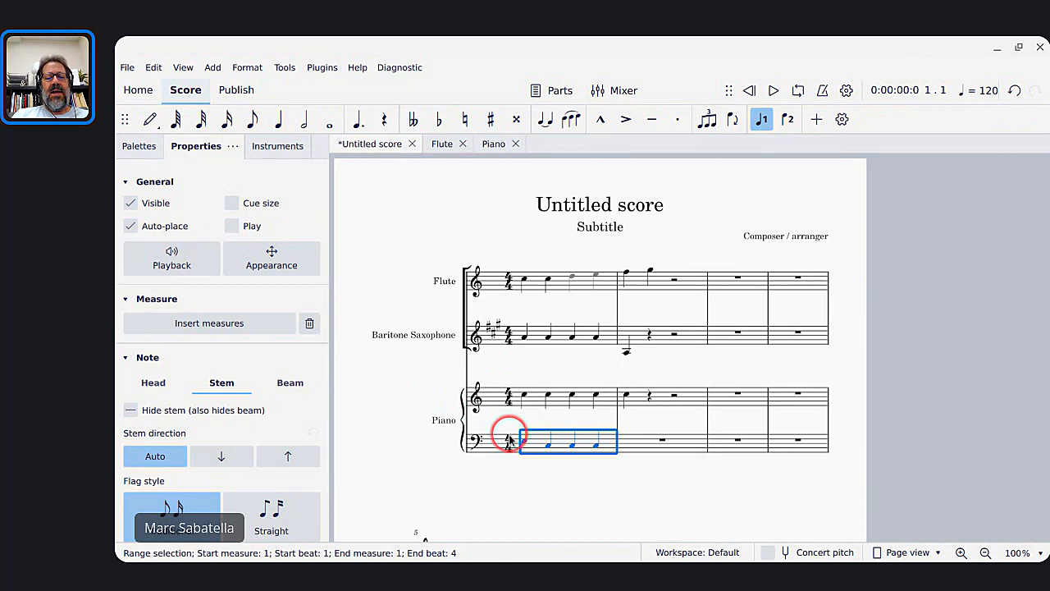
Play back measure 1 of the Piano's bass staff with playback off, and re-enable playback for its notes.
key(space)
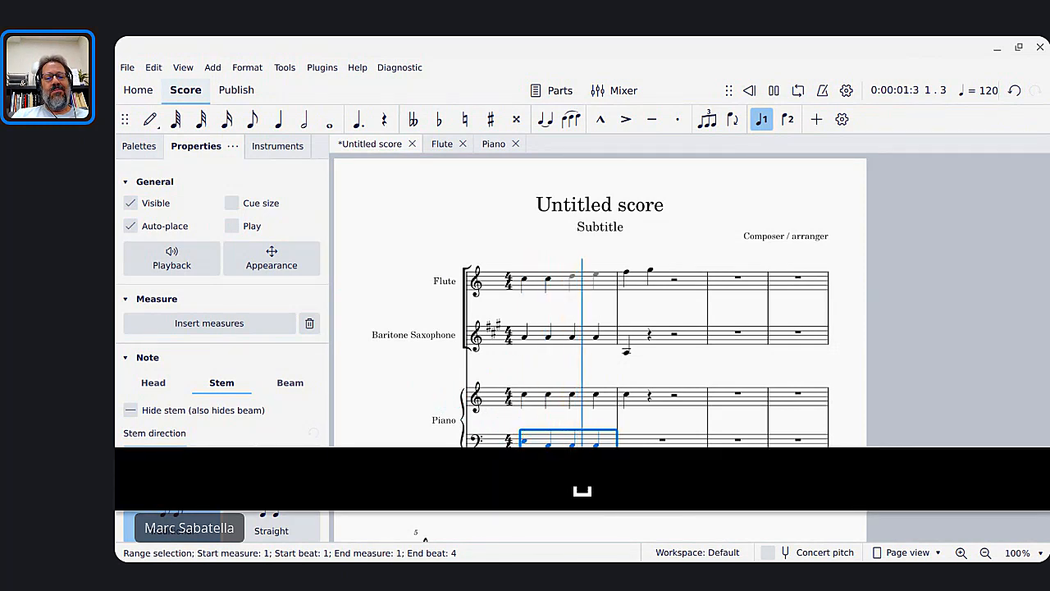
key(space)
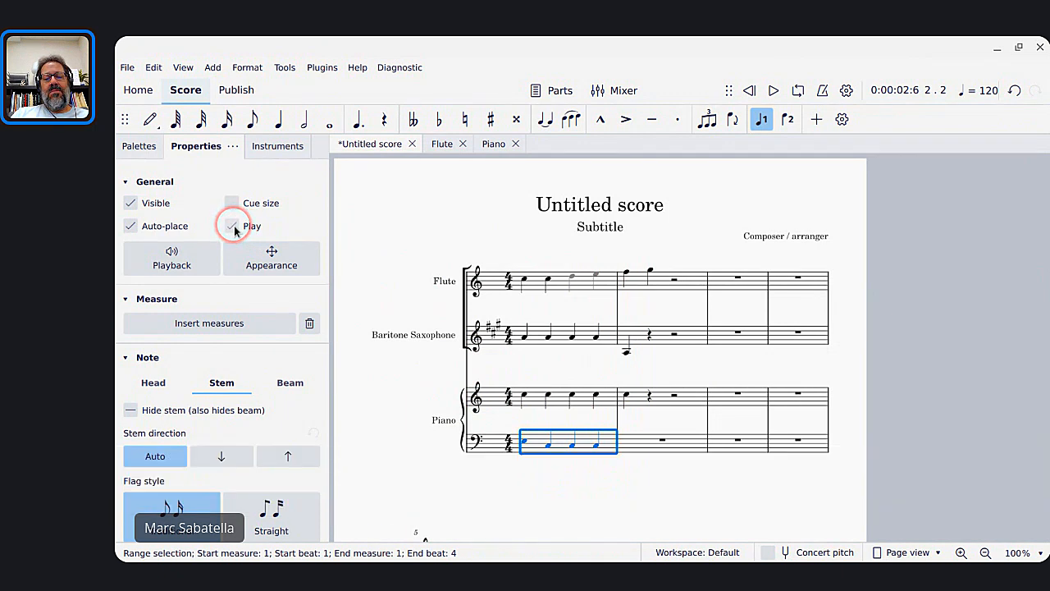
key(space)
key(space)
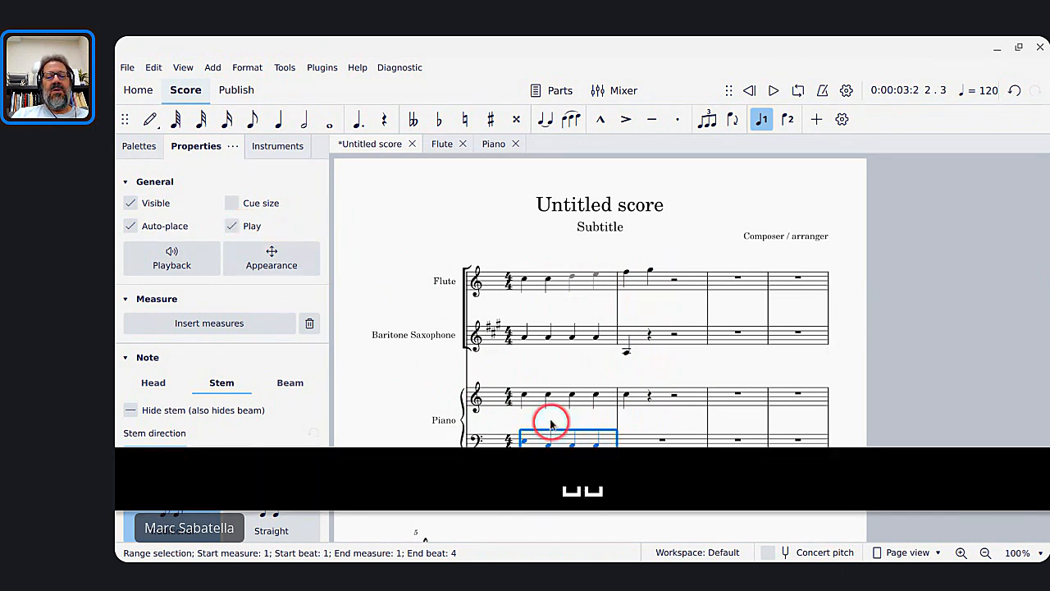
Play back measure 1 of the Piano's treble staff alone.
click(539, 408)
key(space)
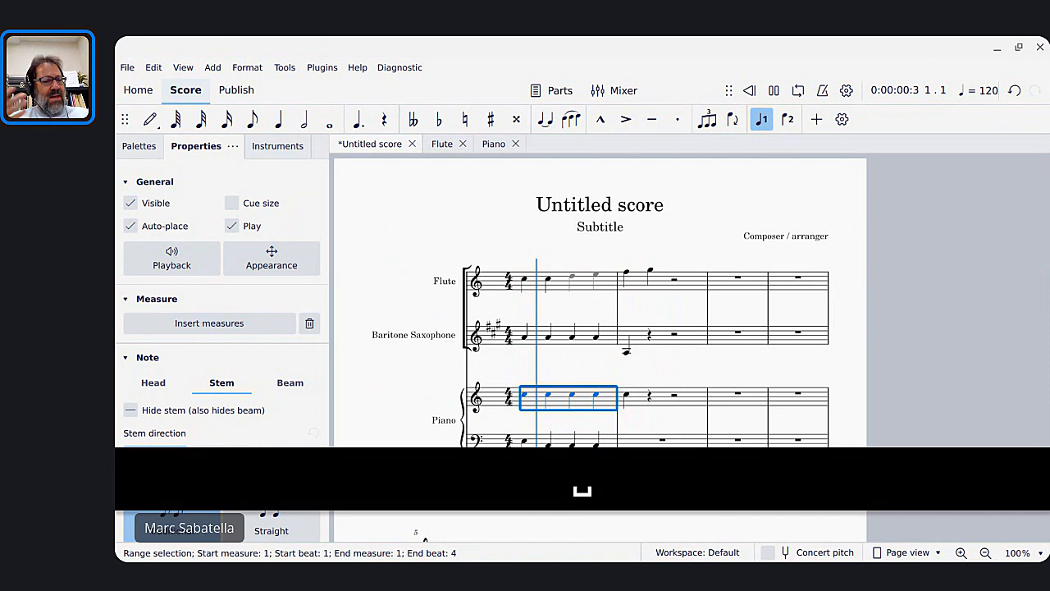
key(space)
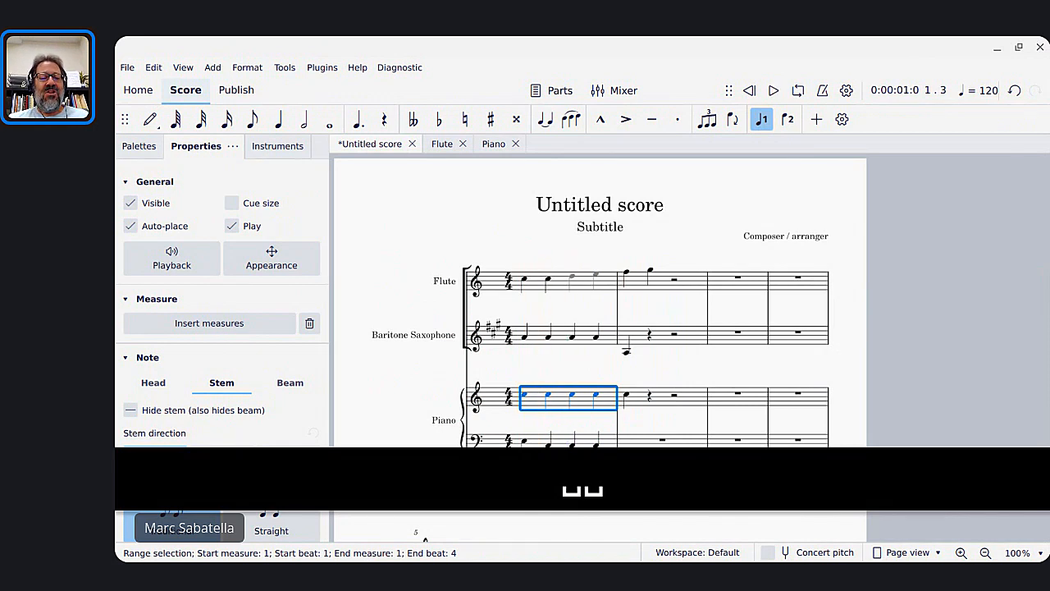
Add the staff text "text" at the first note of the Piano's treble staff.
click(525, 397)
key(ctrl+t)
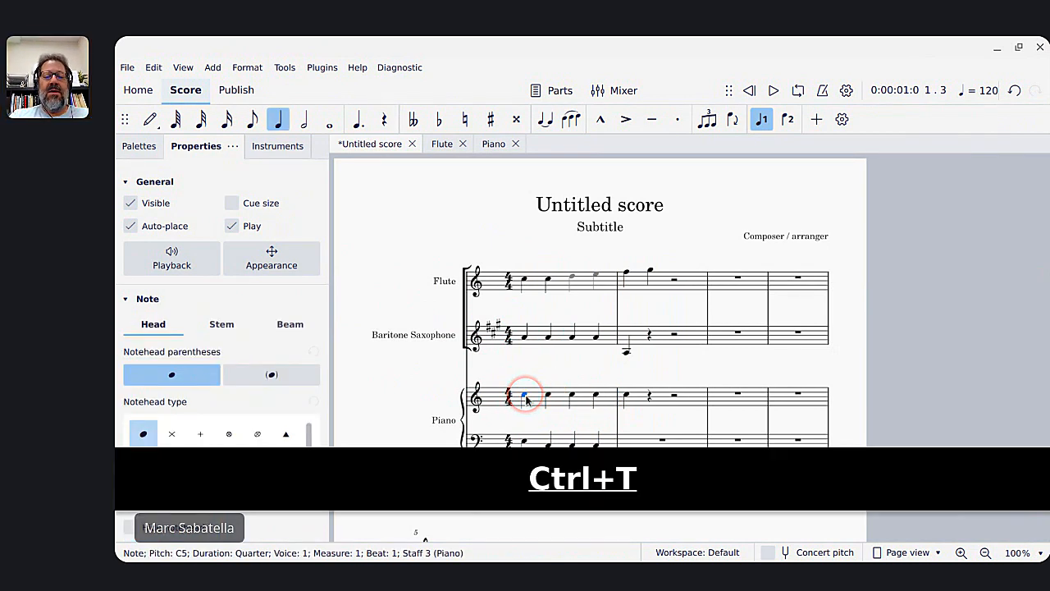
text(text)
key(Escape)
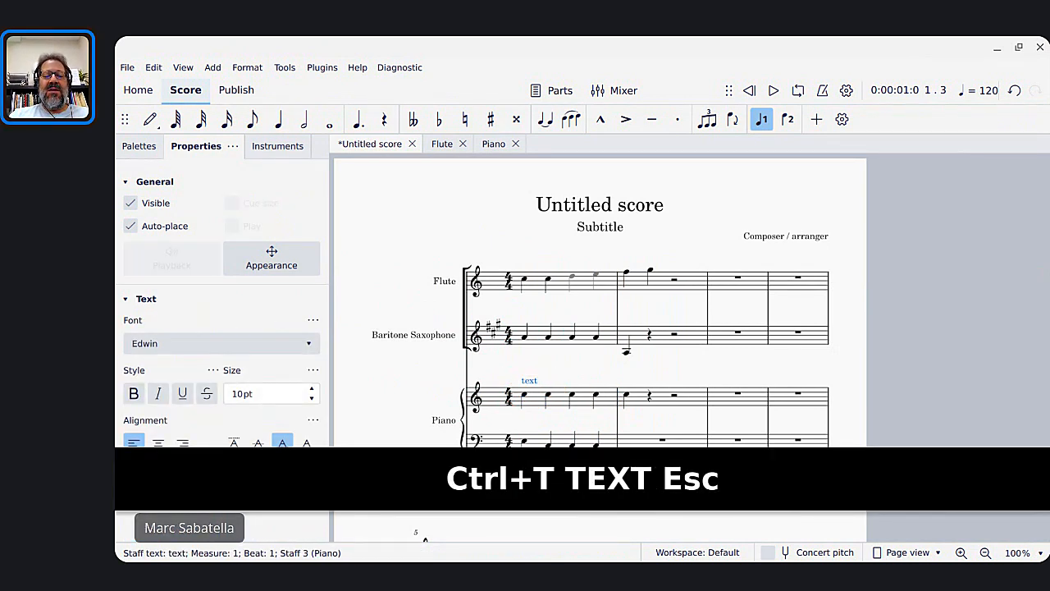
Select measure 1 of the Piano's treble staff and set the size of its staff text to 20 pt.
click(532, 404)
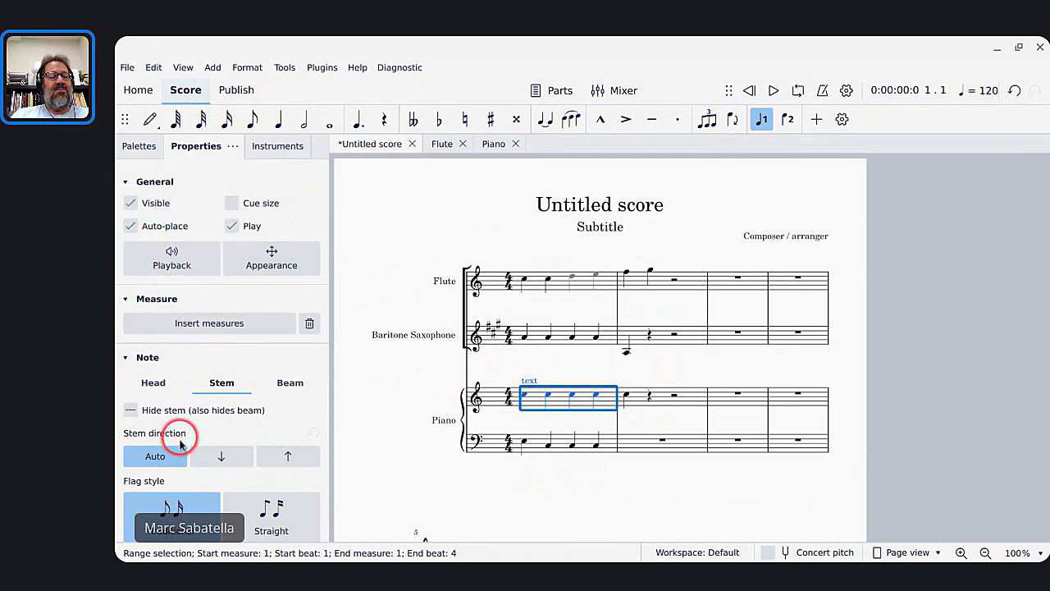
scroll(181, 443, down, 5)
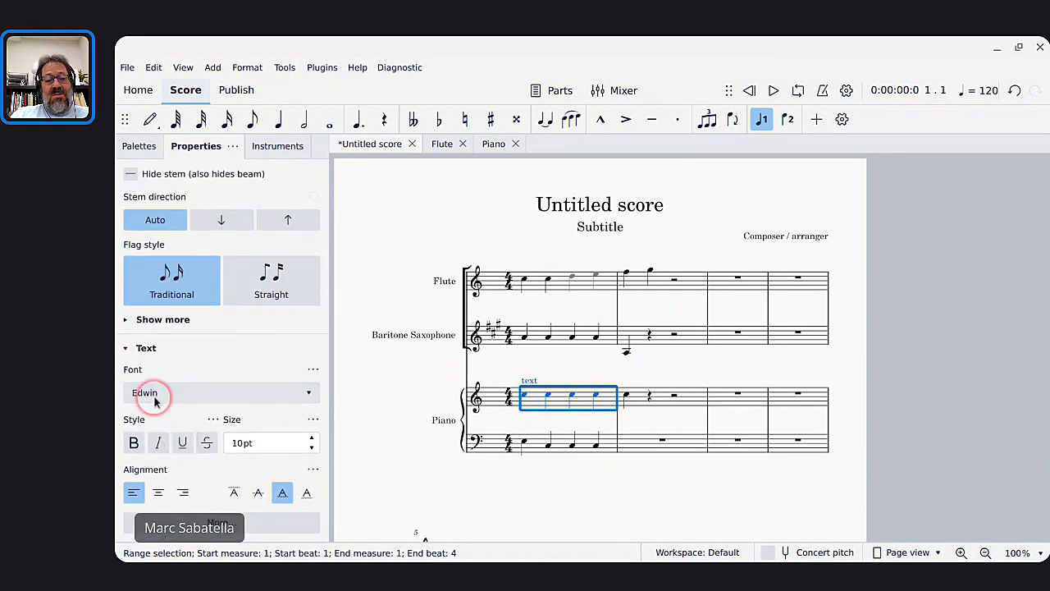
click(268, 439)
key(Up)
key(Up)
key(Up)
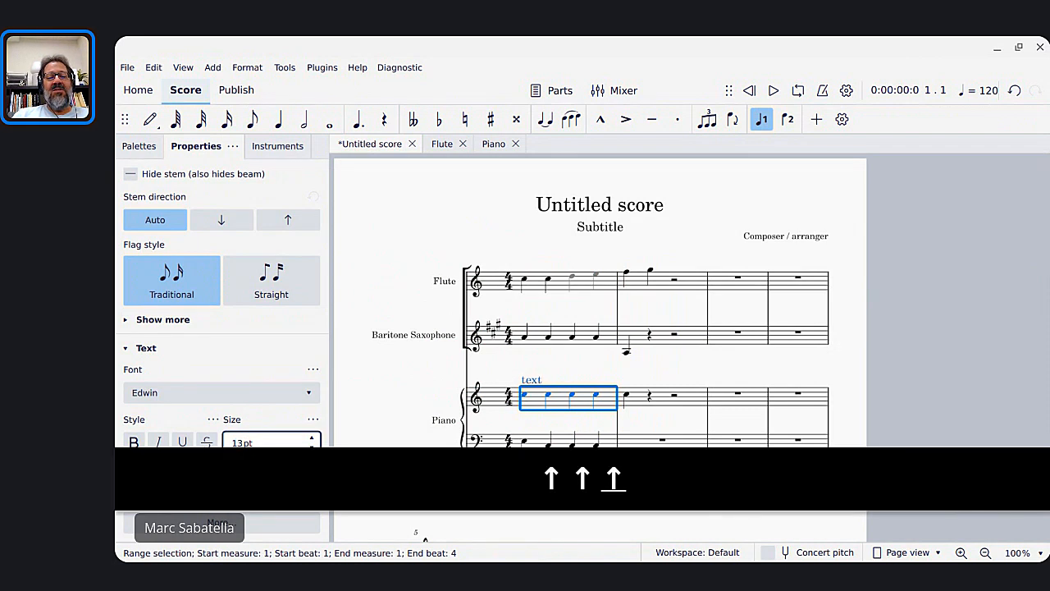
key(Up)
key(Up)
key(Up)
key(Up)
key(Up)
key(Up)
key(Up)
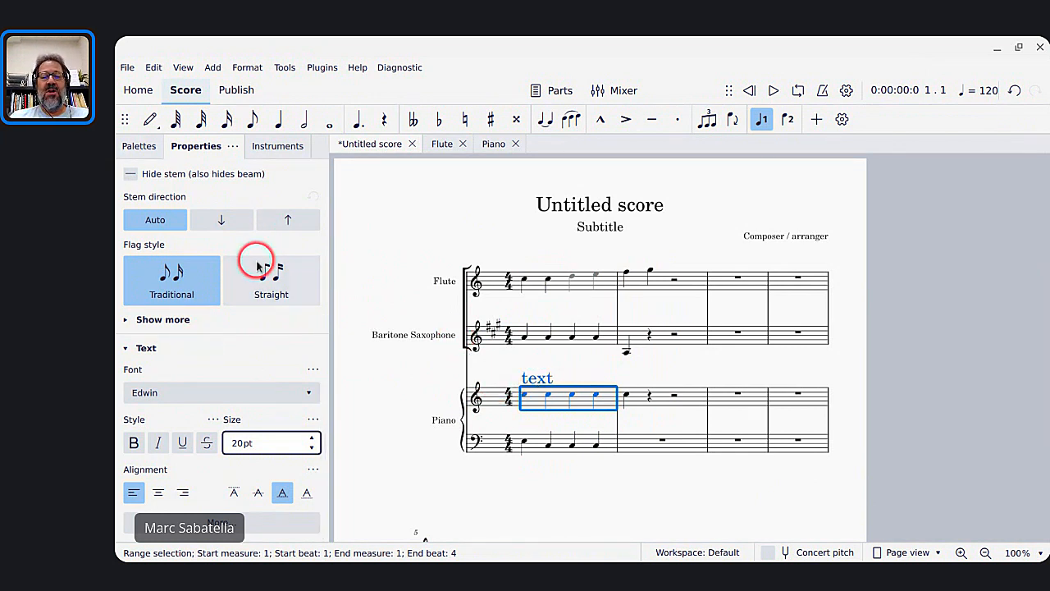
Switch to the community chat window to check for new questions, and return to the score.
scroll(258, 262, up, 5)
key(alt+Tab)
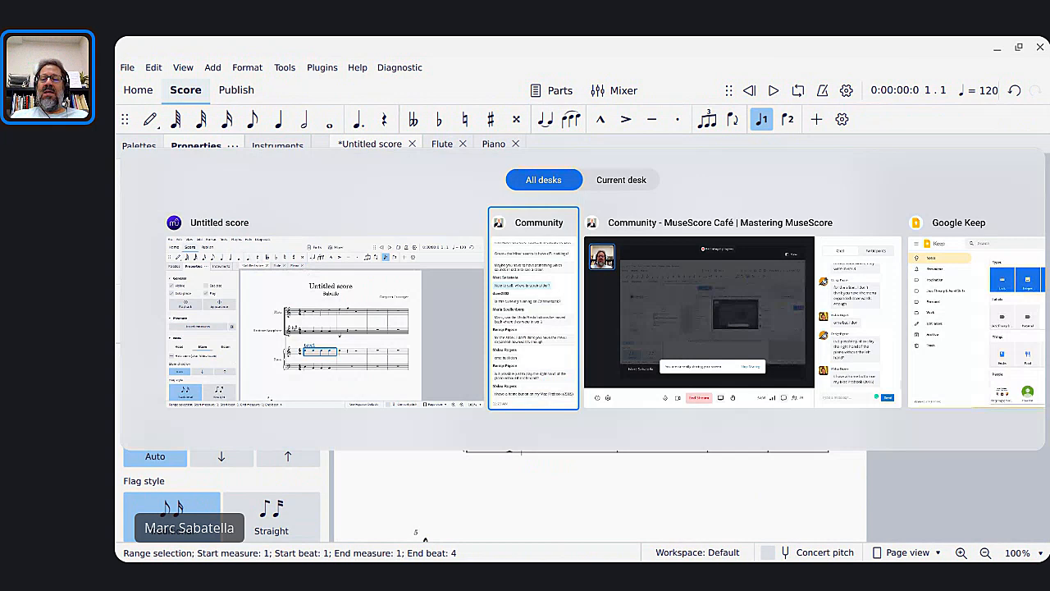
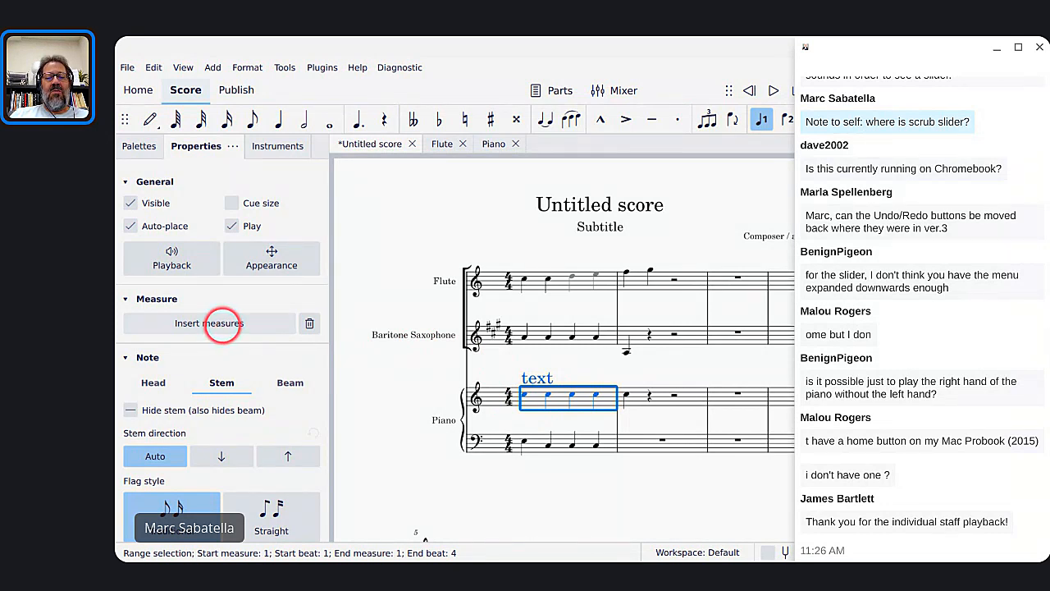
key(alt+Tab)
Insert two measures after the selected measure 1, and delete the inserted measures again.
click(224, 329)
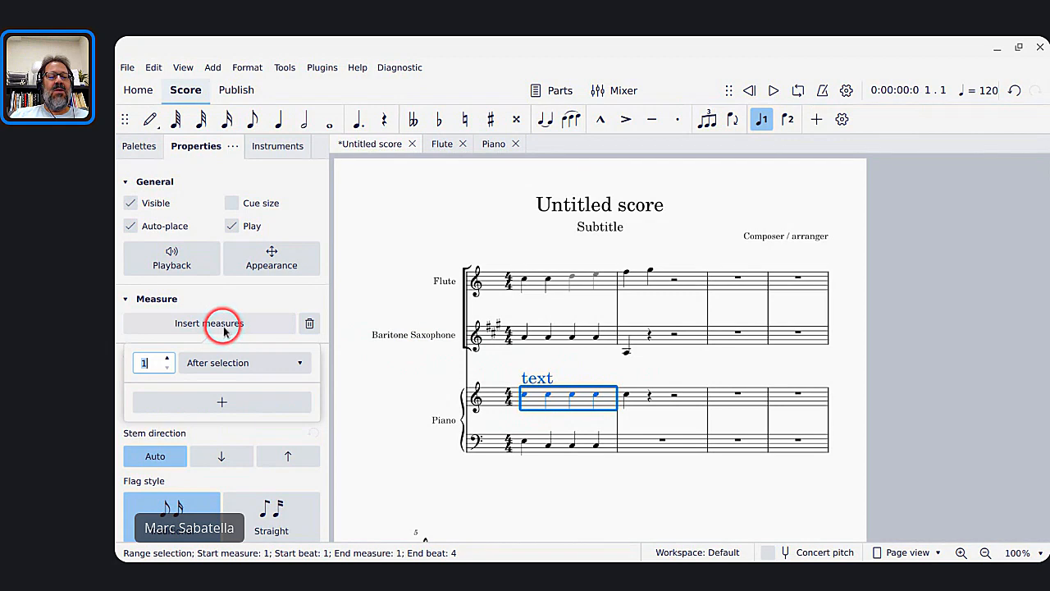
click(145, 361)
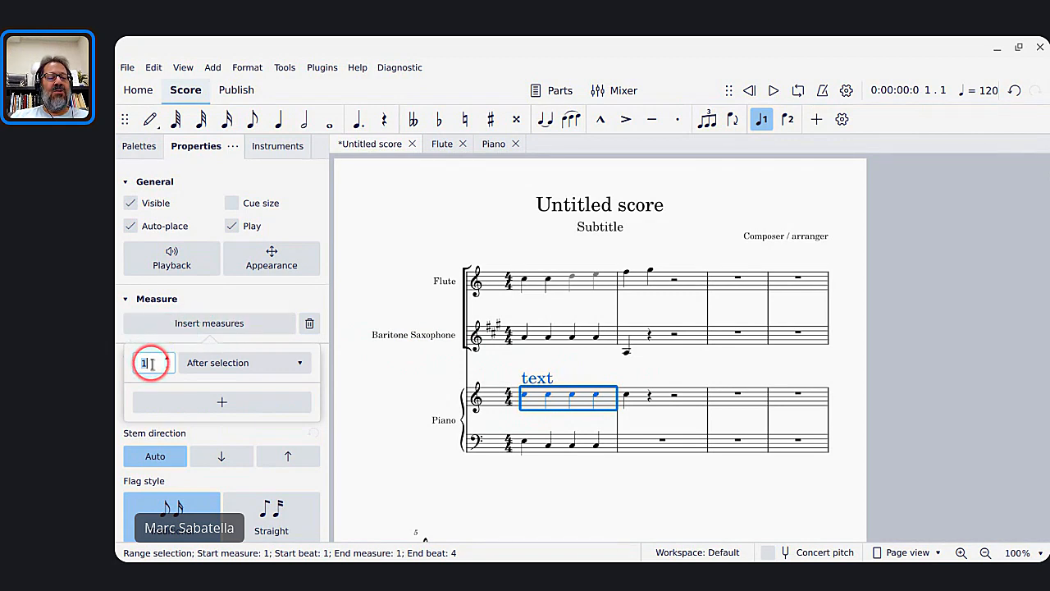
key(Up)
click(150, 364)
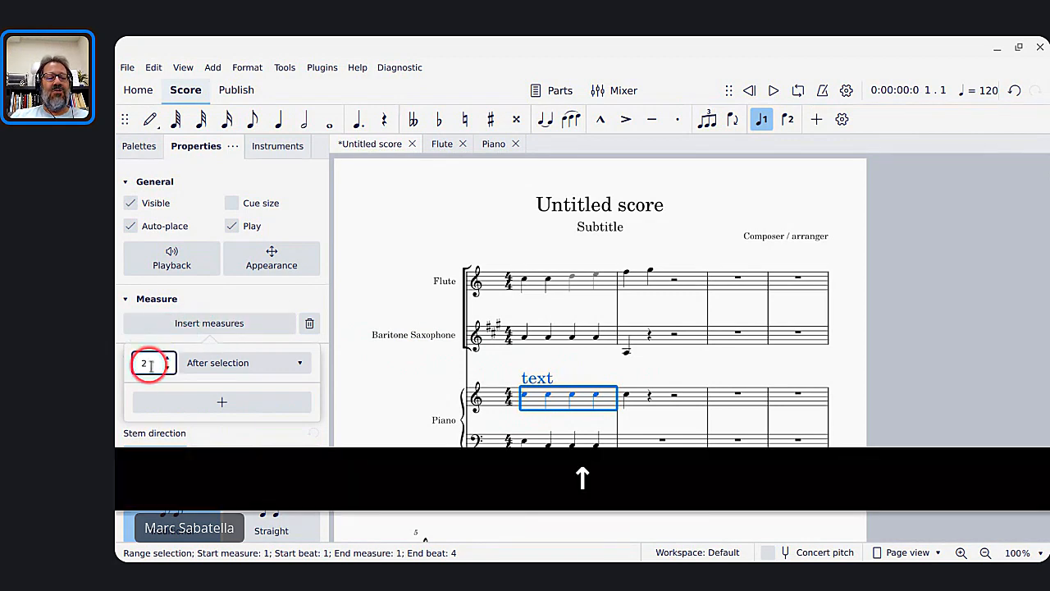
click(206, 366)
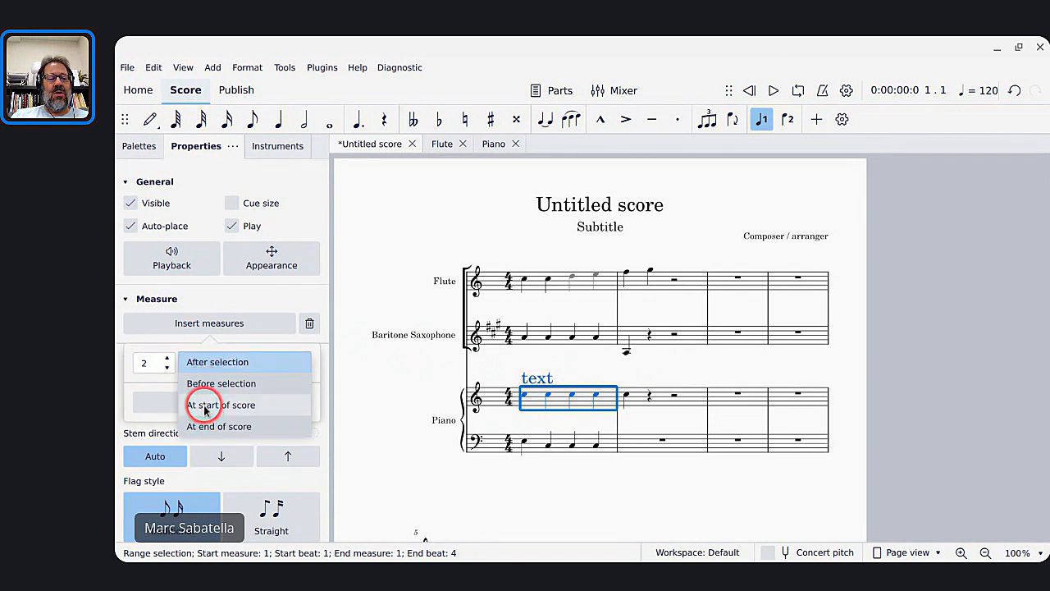
click(199, 365)
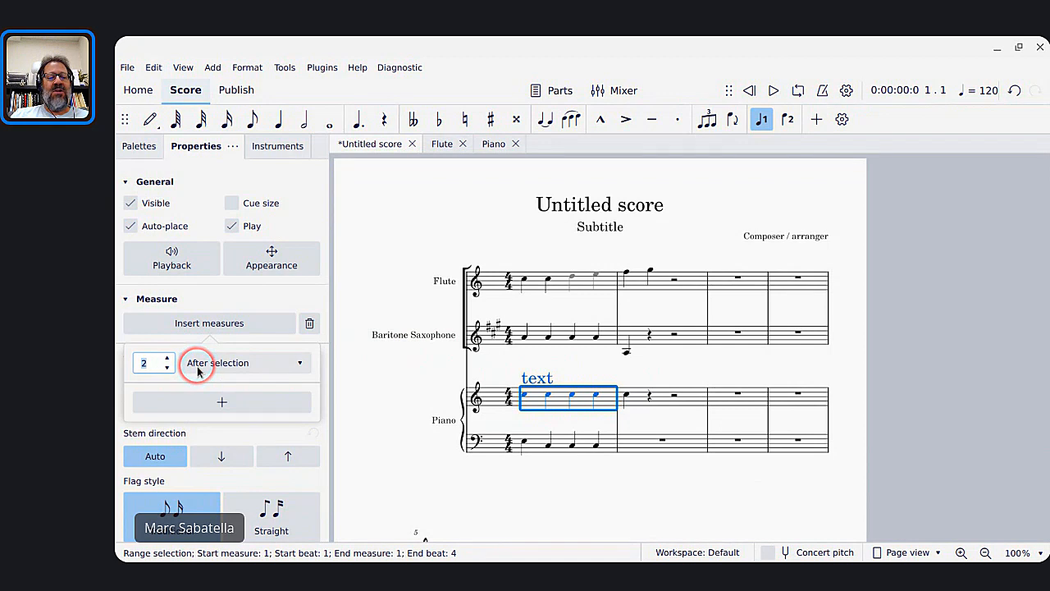
click(197, 371)
click(197, 363)
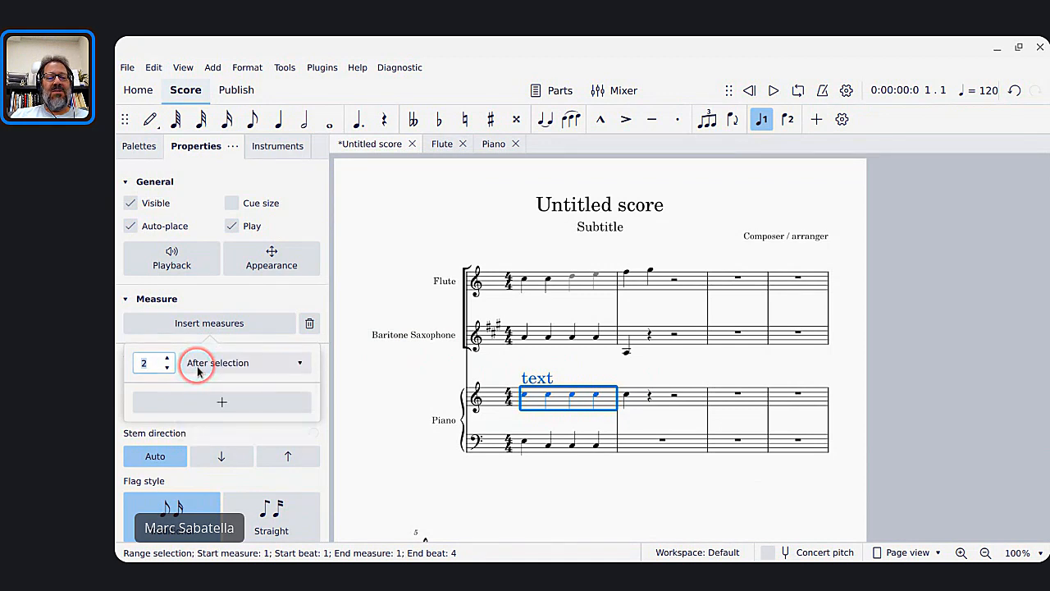
click(222, 403)
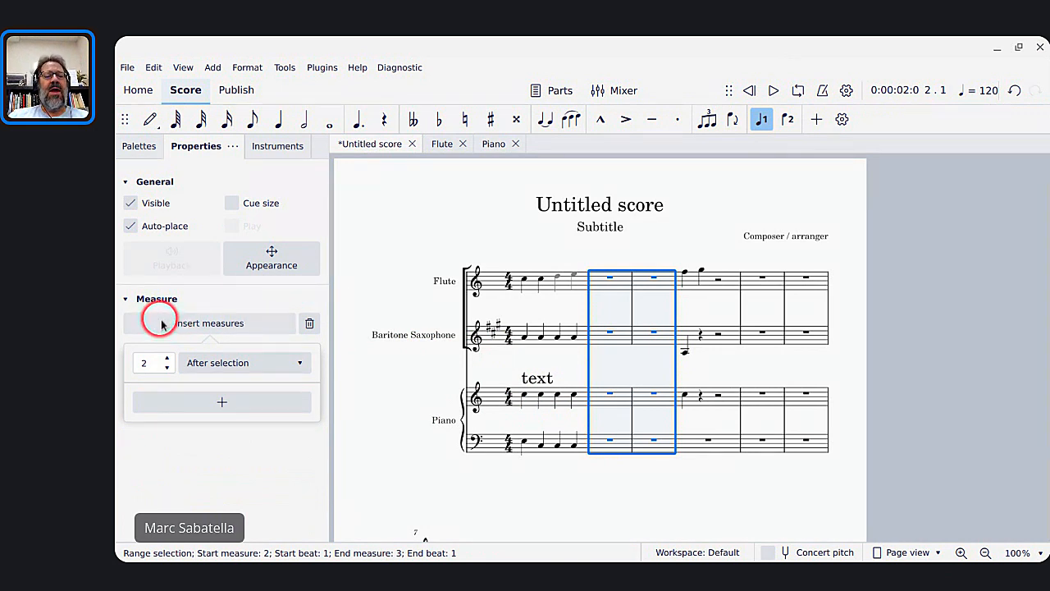
click(310, 325)
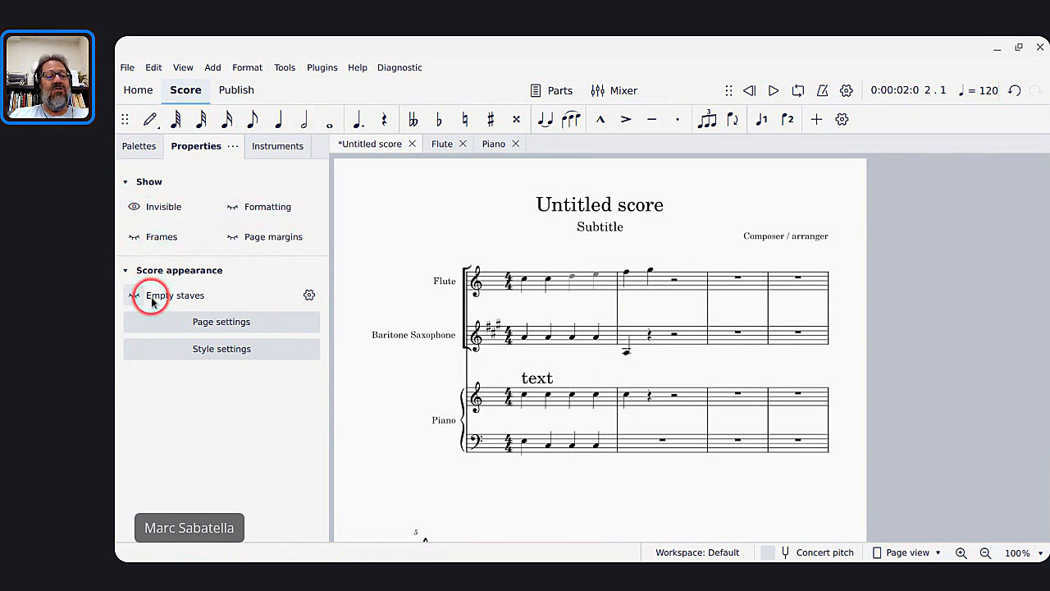
Look over the score's style settings and close them without changing anything.
click(217, 353)
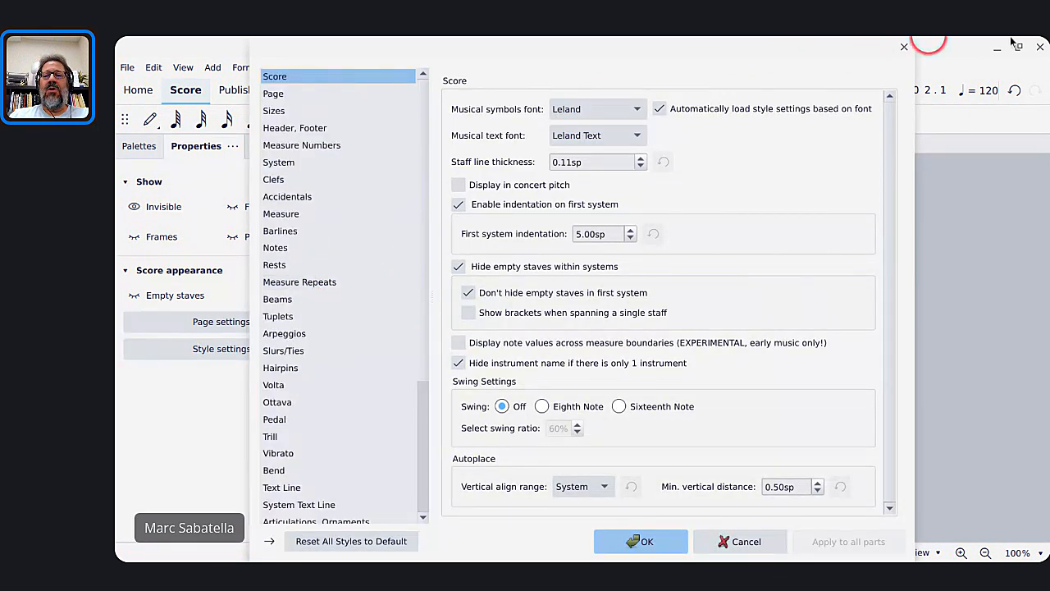
click(904, 47)
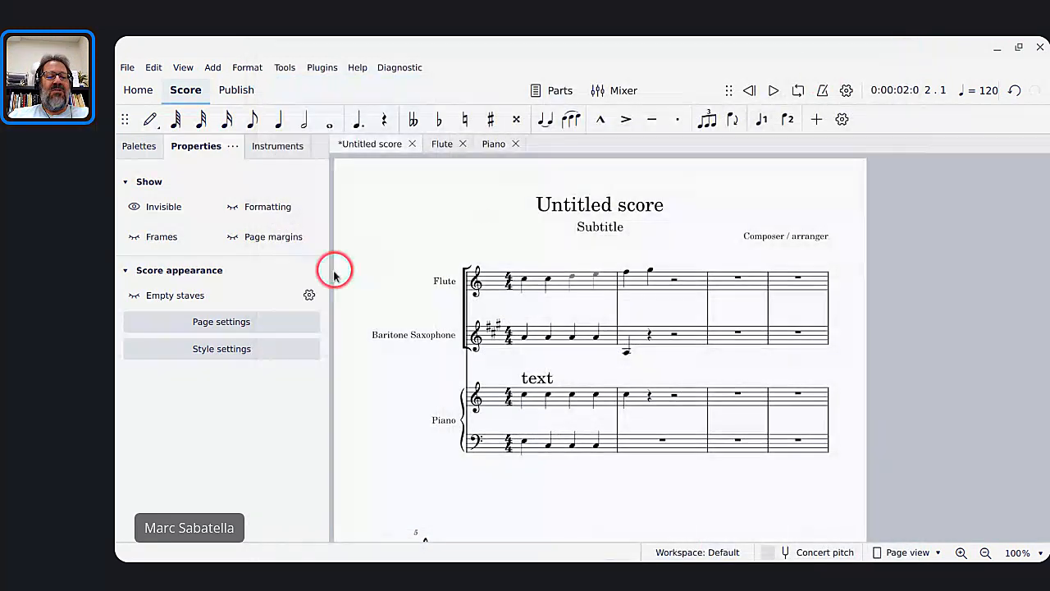
Set the staff space to 1.642 mm in the score's page settings and apply it.
click(234, 322)
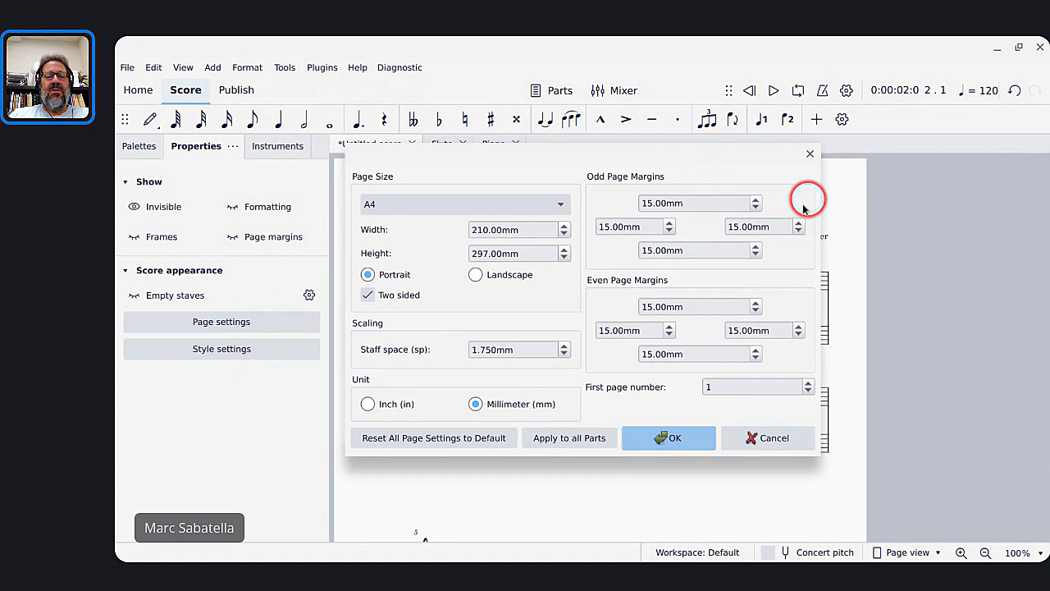
click(483, 350)
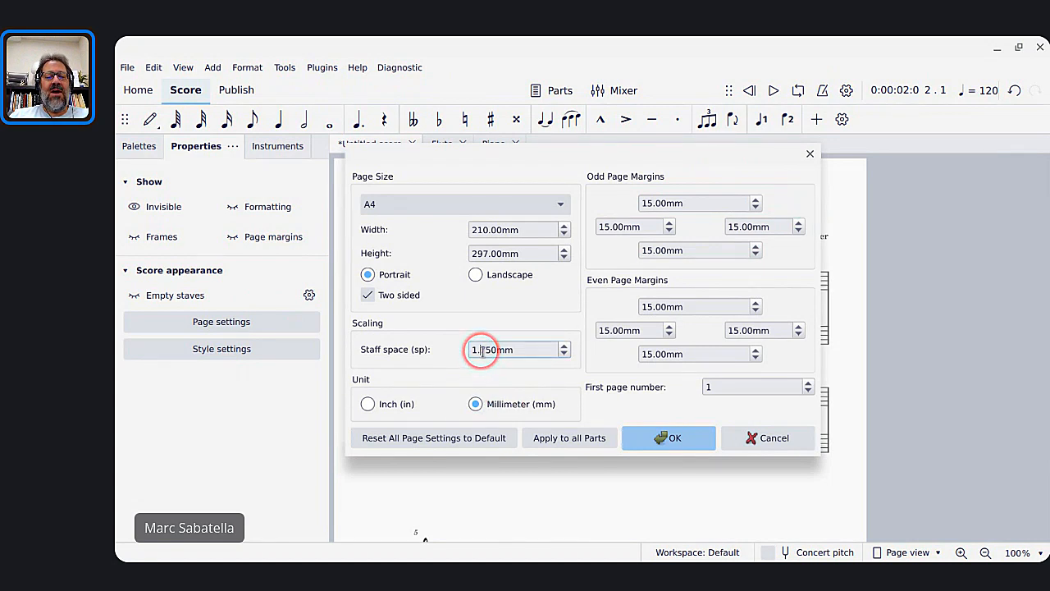
key(Right)
key(Left)
key(shift+Right)
key(shift+Right)
key(shift+Right)
text(650)
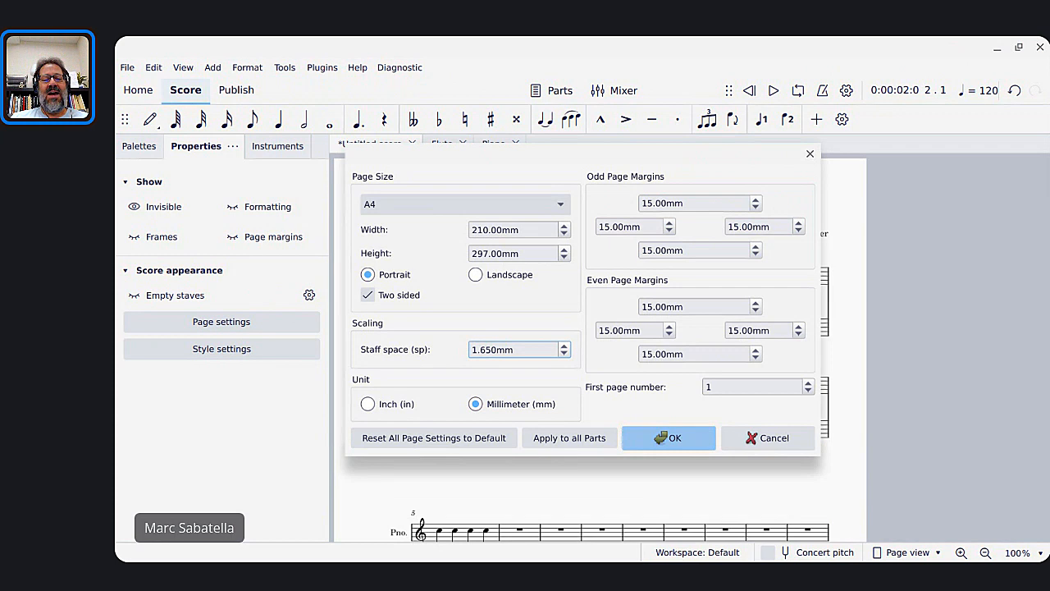
key(ctrl+a)
text(1.6)
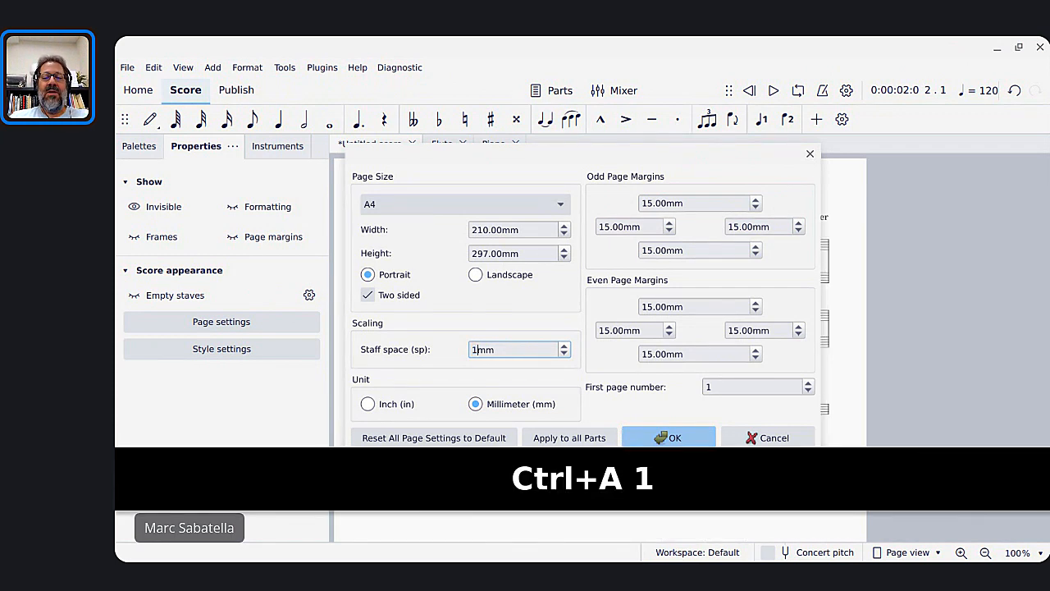
text(42)
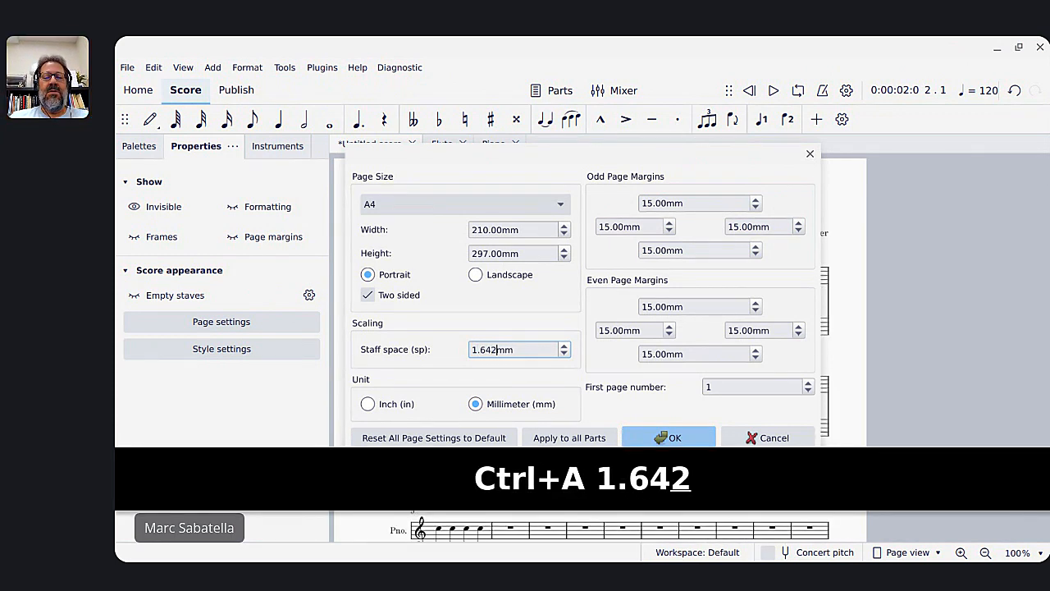
key(Return)
key(Return)
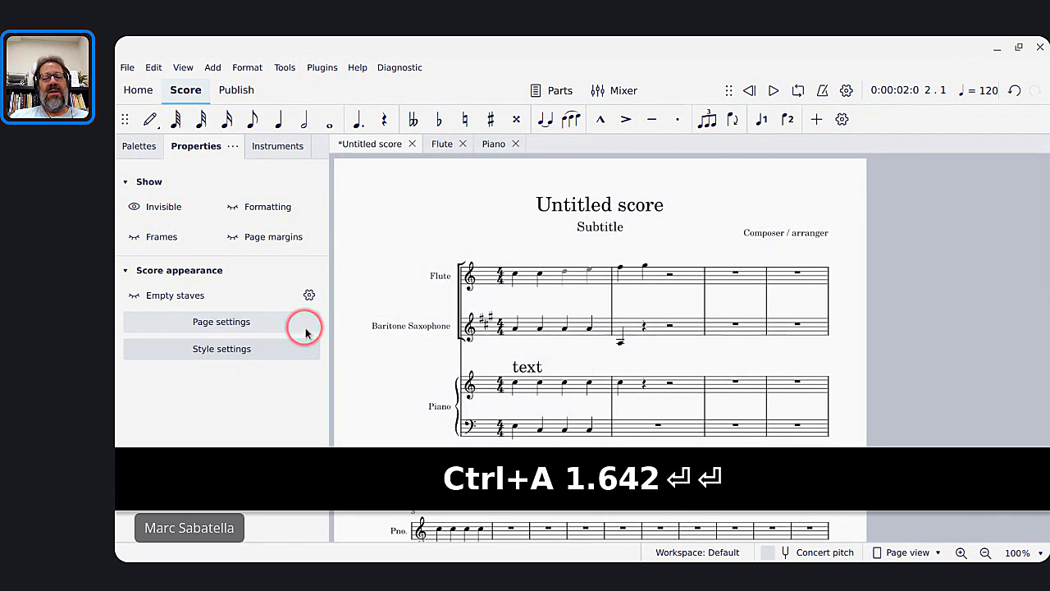
Select measure 1 of the Flute staff and examine its stem properties, including the additional thickness, length and offset options.
scroll(412, 293, down, 1)
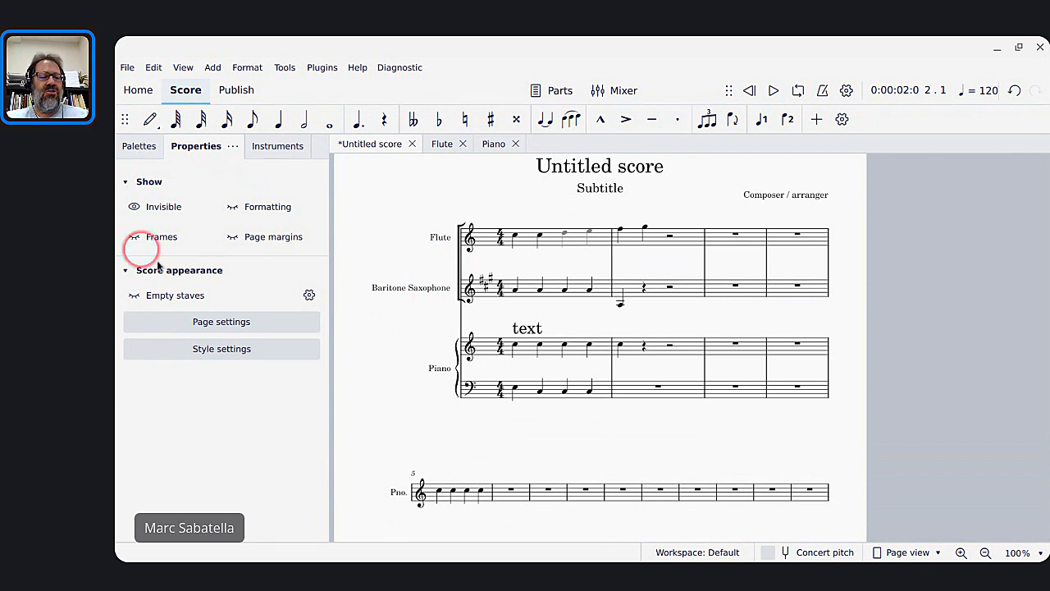
click(553, 242)
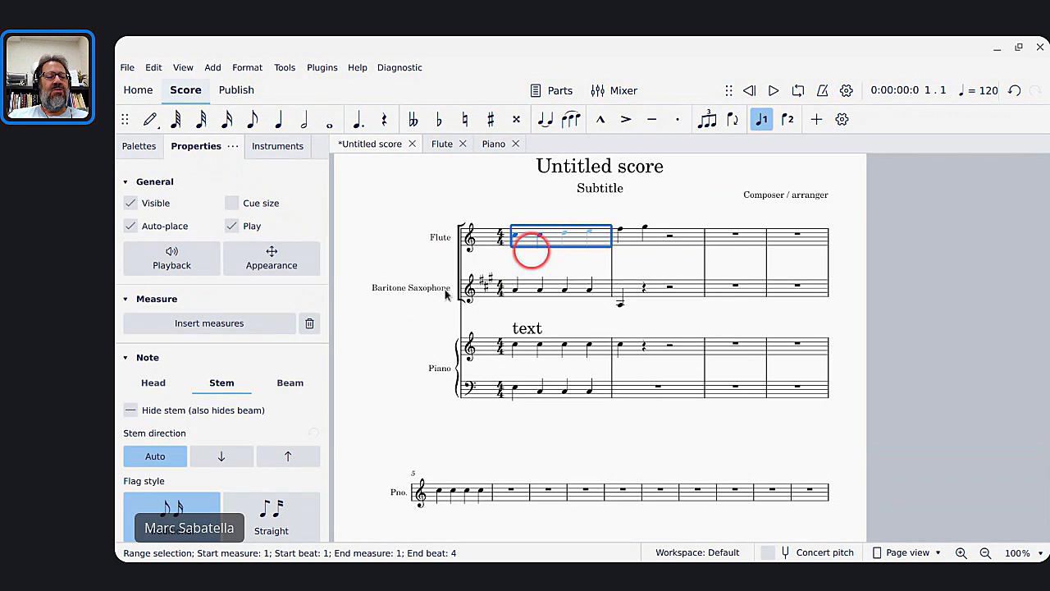
scroll(188, 345, down, 1)
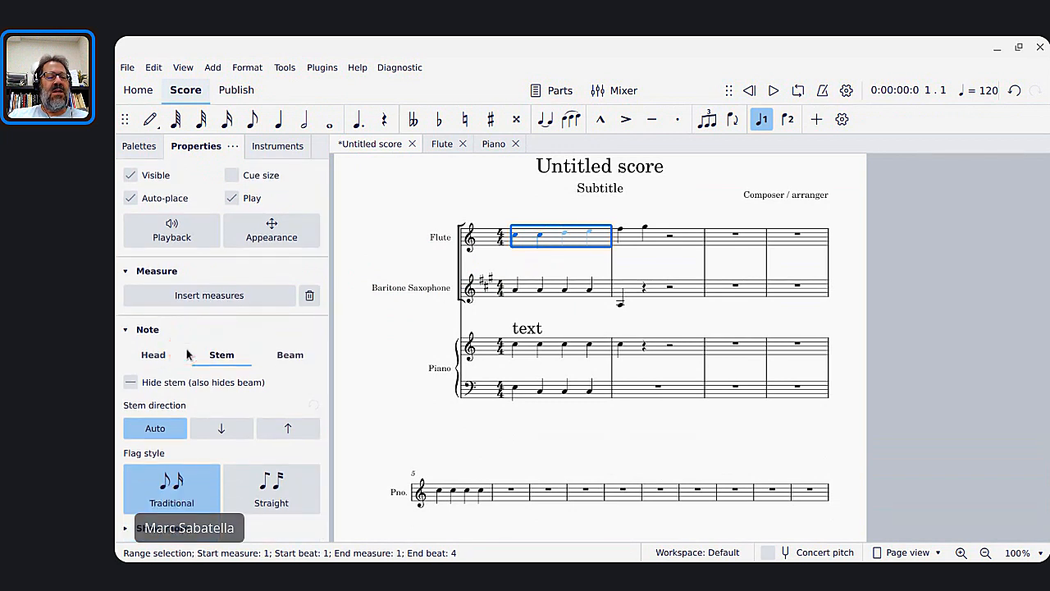
click(125, 529)
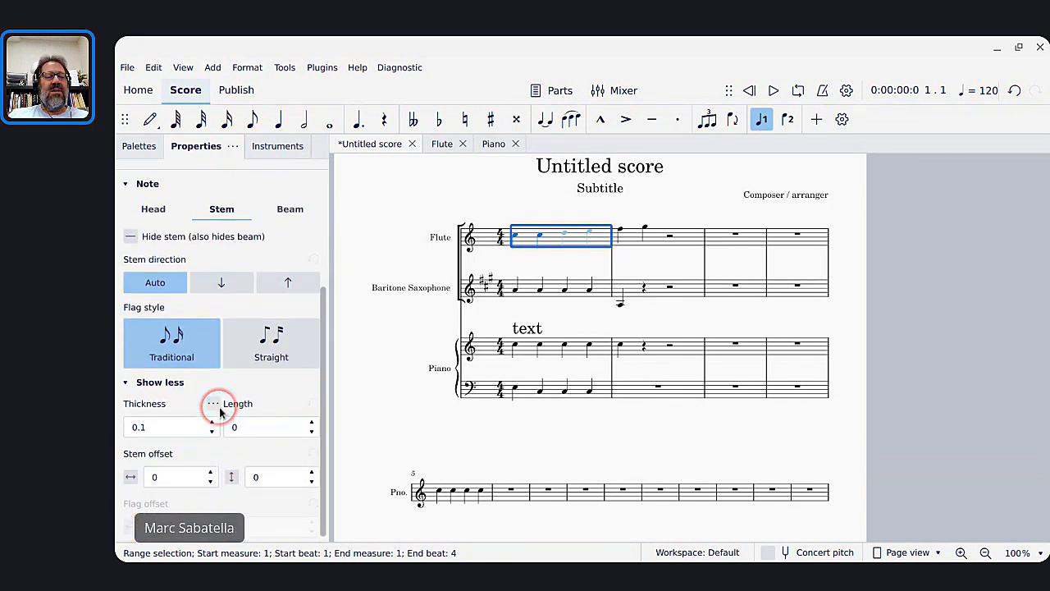
scroll(220, 408, up, 3)
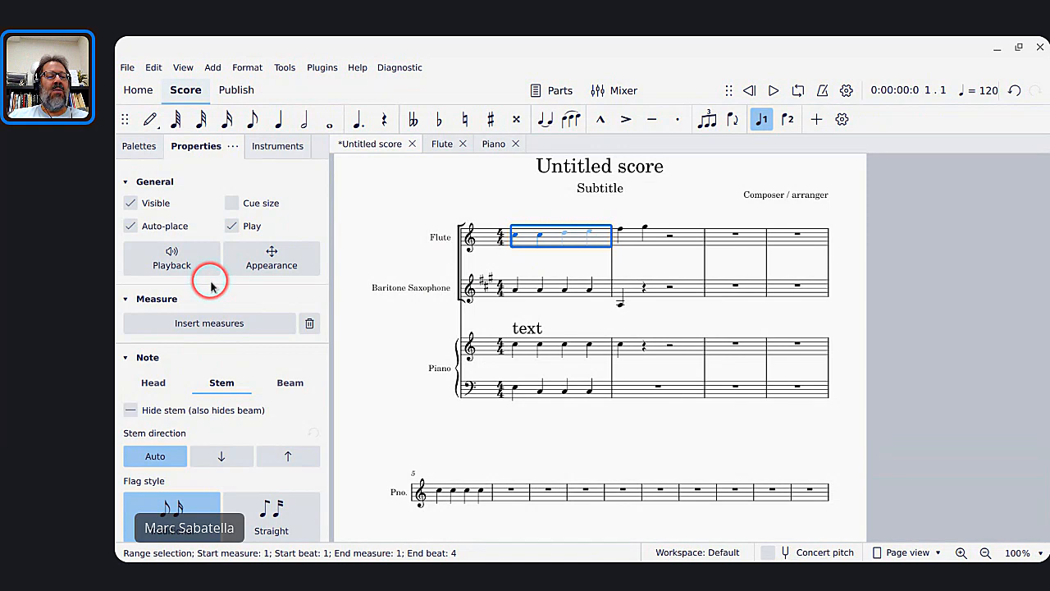
click(146, 294)
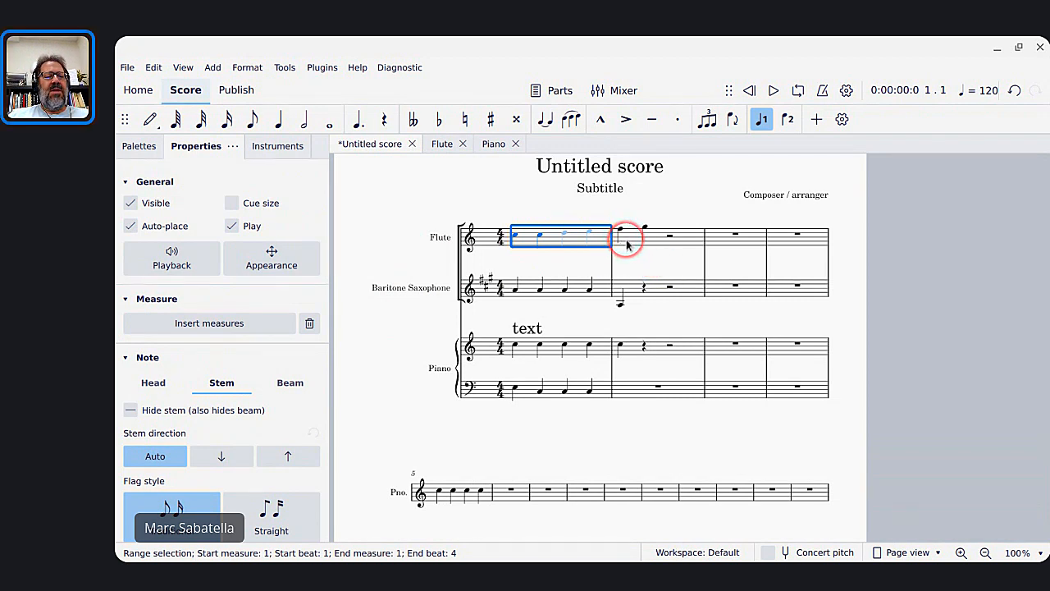
Examine the appearance options and the general and dynamics playback options for measures 1 and 2 of the Flute staff.
click(274, 259)
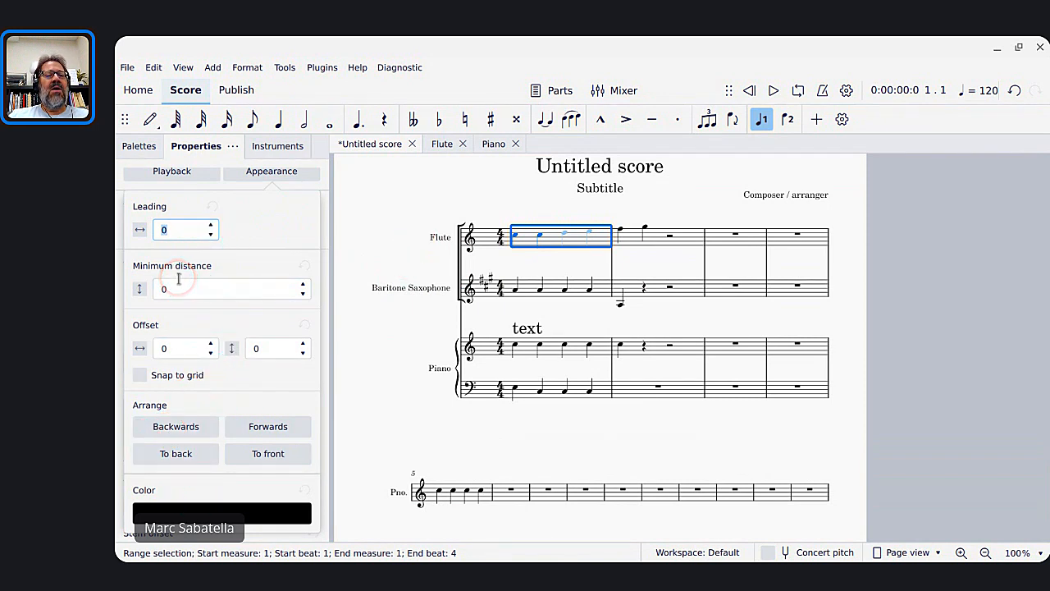
click(170, 173)
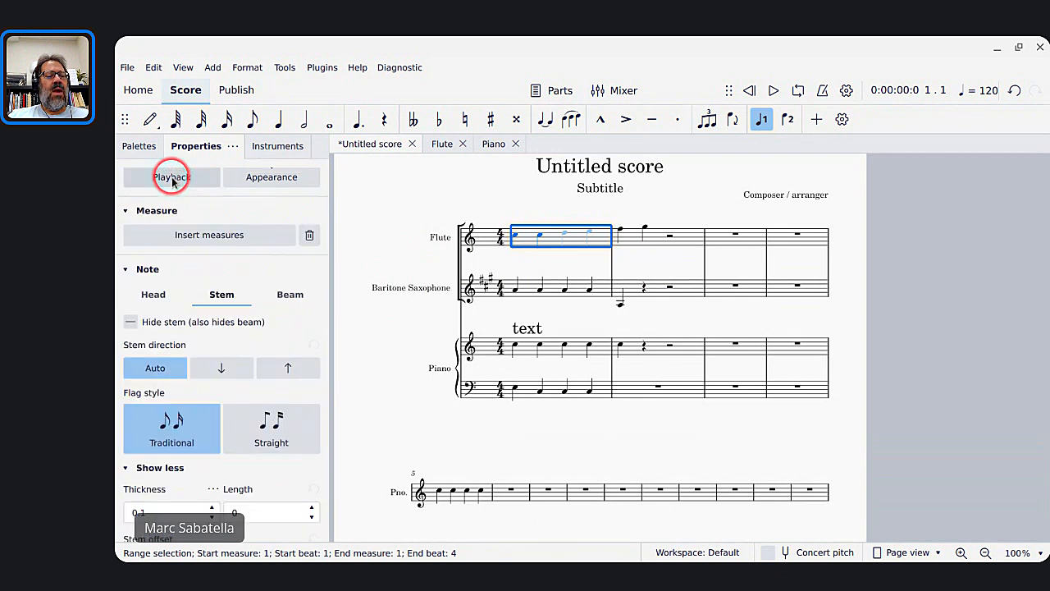
click(175, 278)
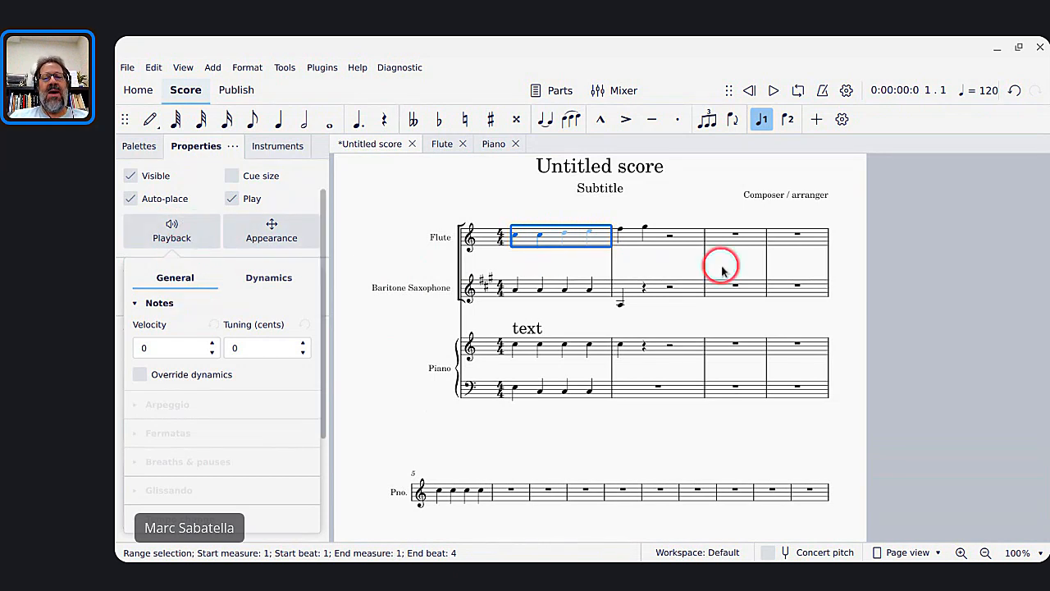
click(655, 240)
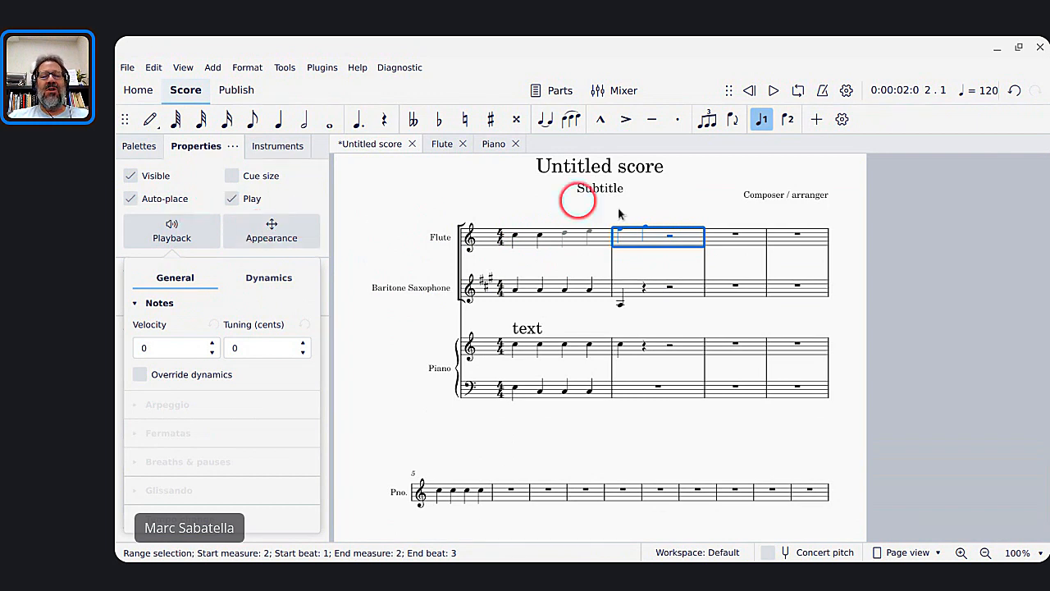
click(549, 244)
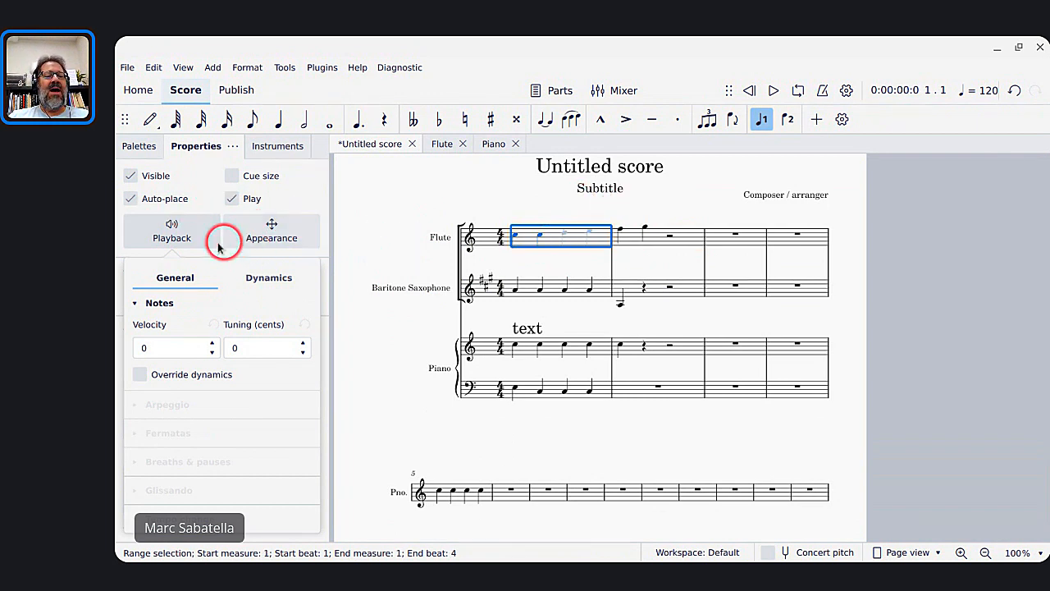
click(287, 279)
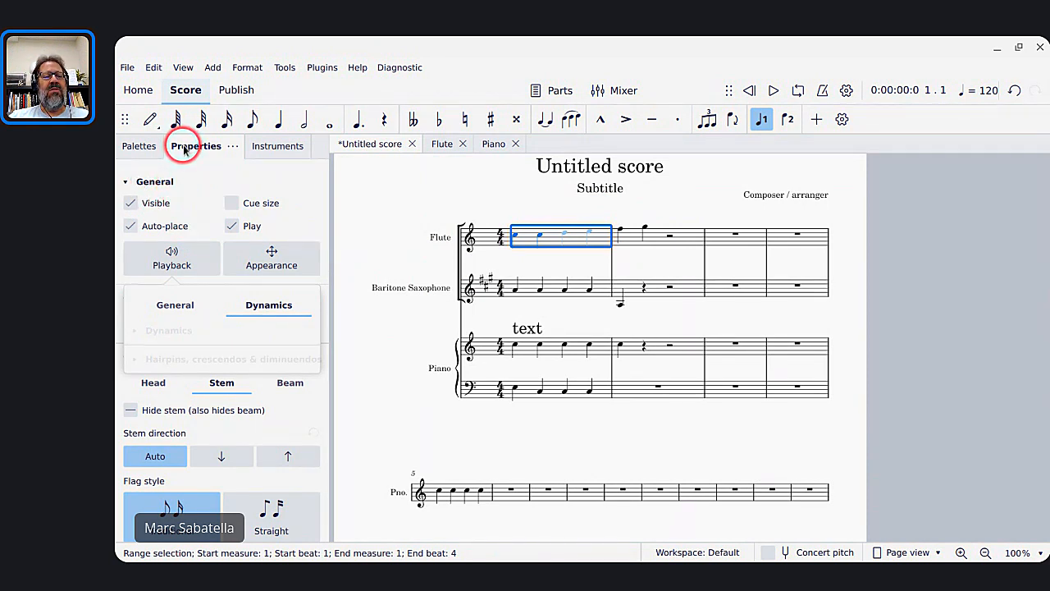
Select measure 2 of the Flute staff and examine its leading, offset and color options and its stem properties.
click(630, 243)
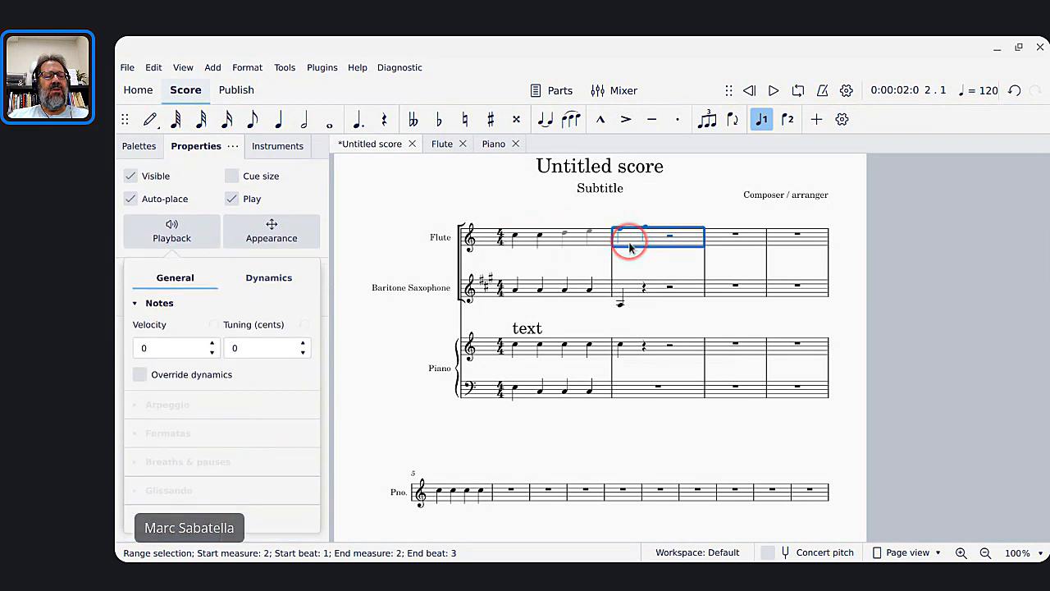
click(268, 230)
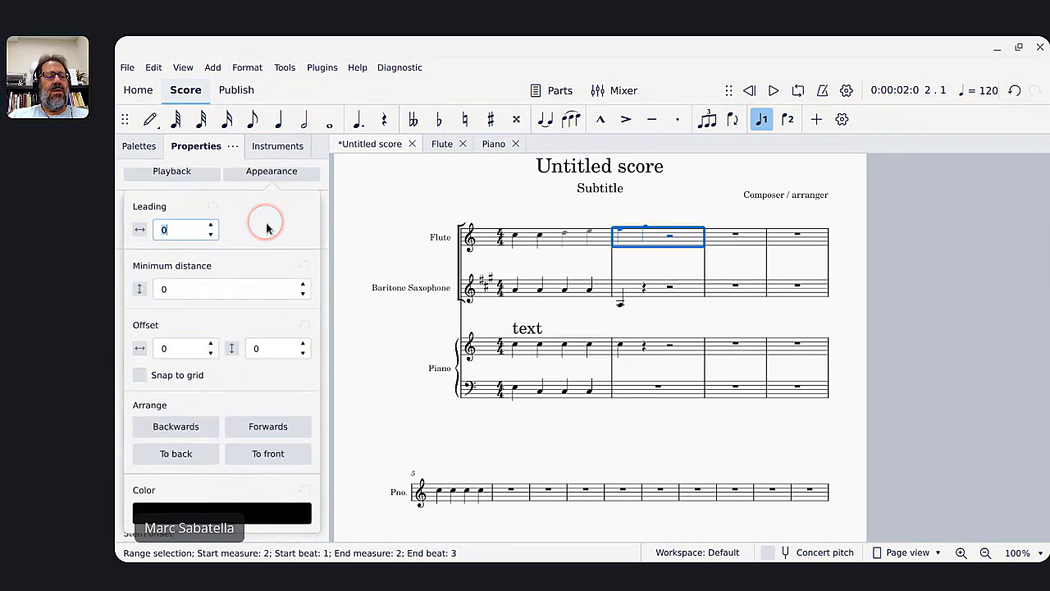
click(192, 242)
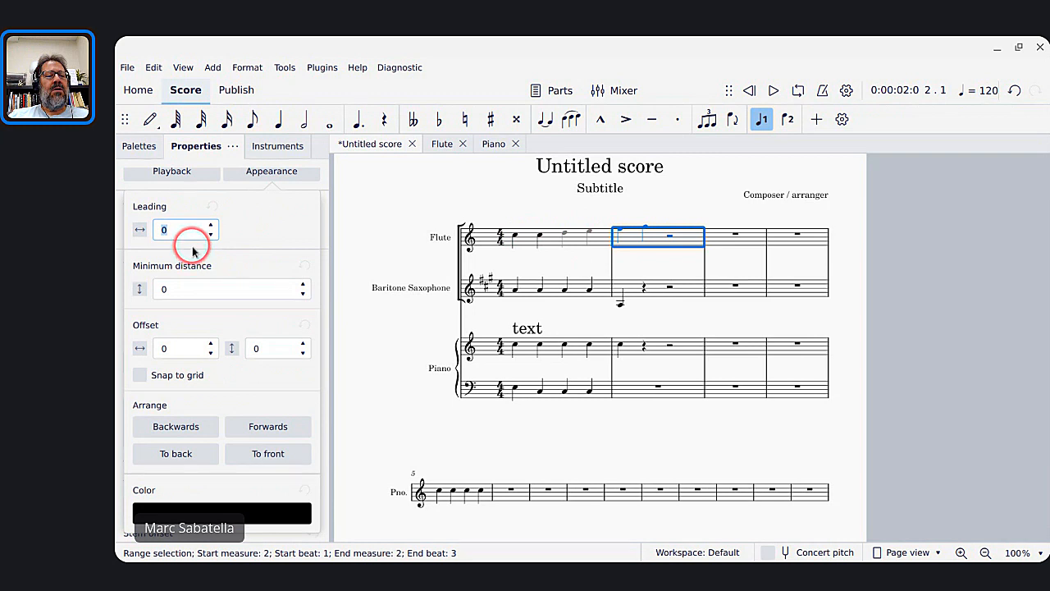
click(228, 514)
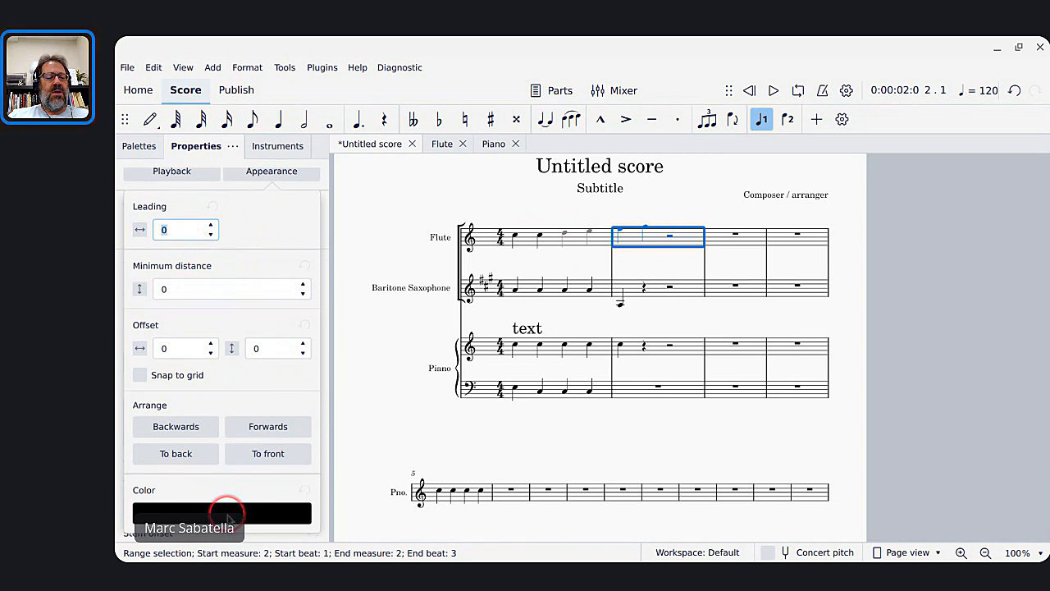
click(275, 170)
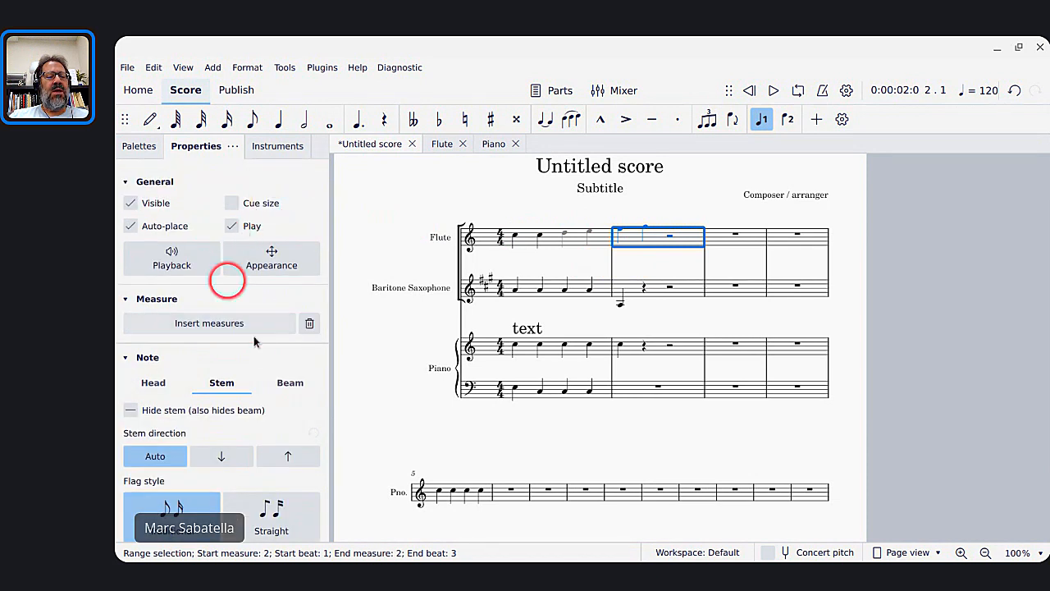
scroll(254, 357, down, 3)
scroll(253, 357, up, 3)
scroll(254, 358, down, 3)
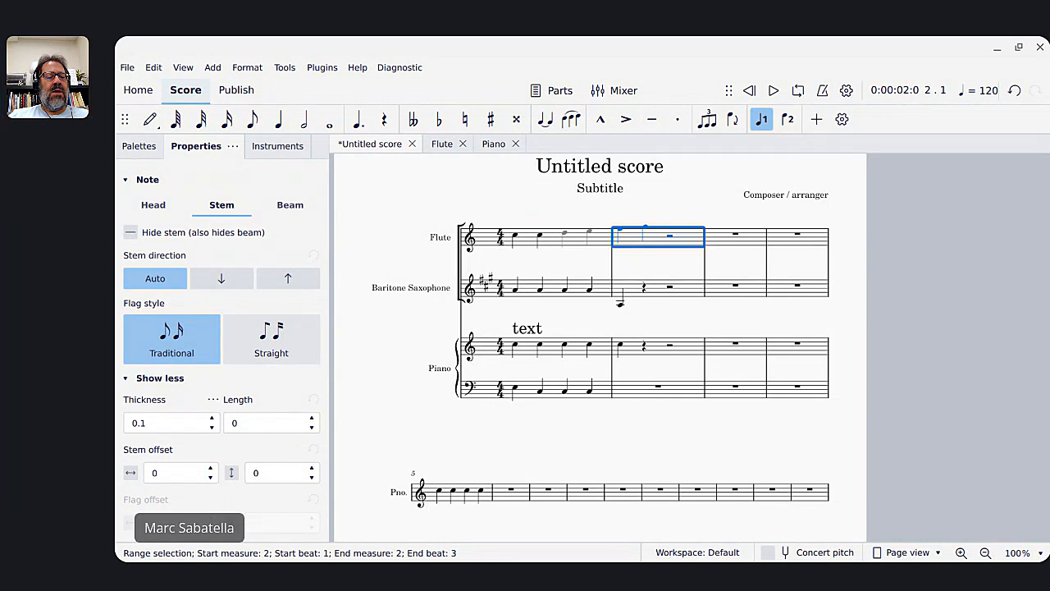
click(260, 480)
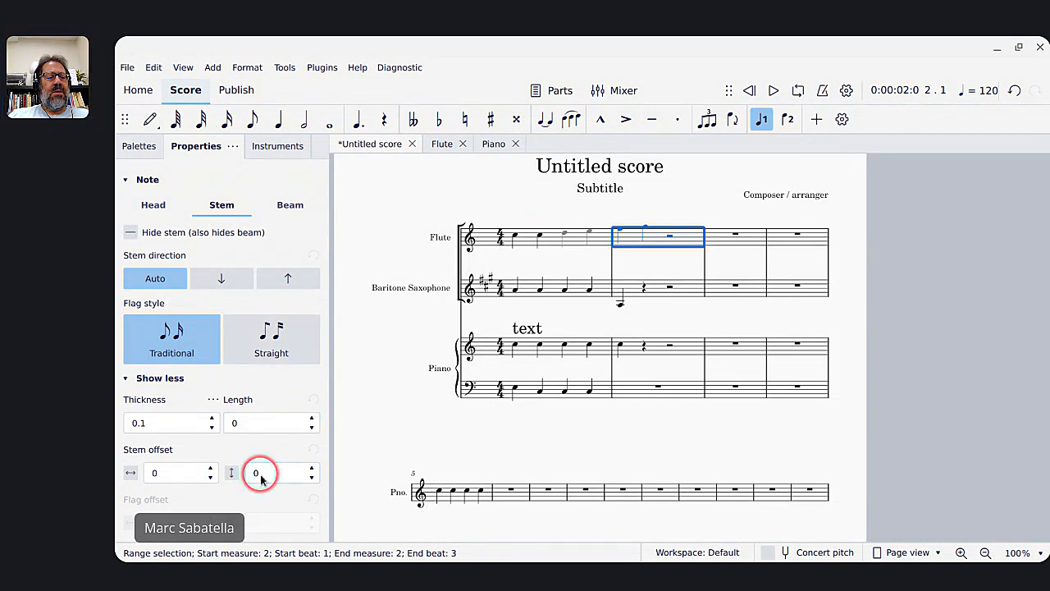
scroll(261, 480, up, 3)
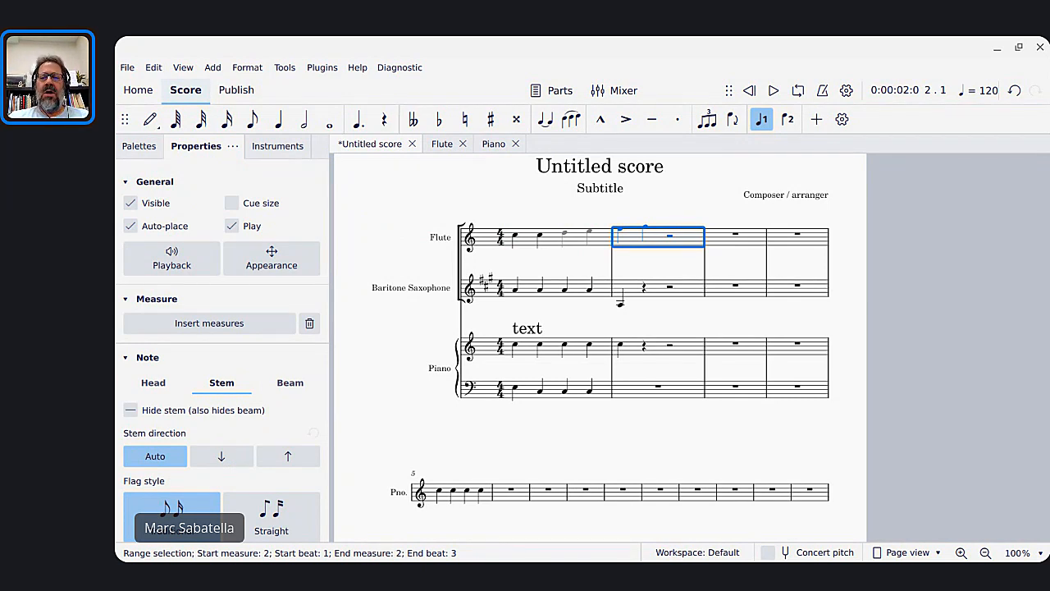
Widen measure 2 by increasing its layout stretch three increments, and bring up the chat window with the attendees' questions.
key(shift+bracketright)
key(shift+bracketright)
key(shift+bracketright)
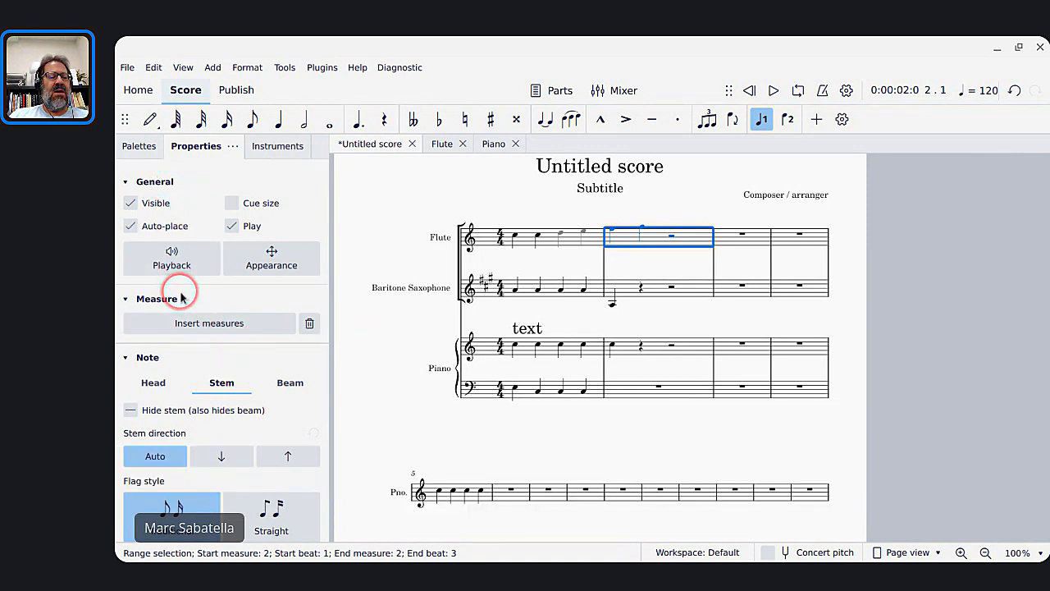
scroll(181, 297, down, 3)
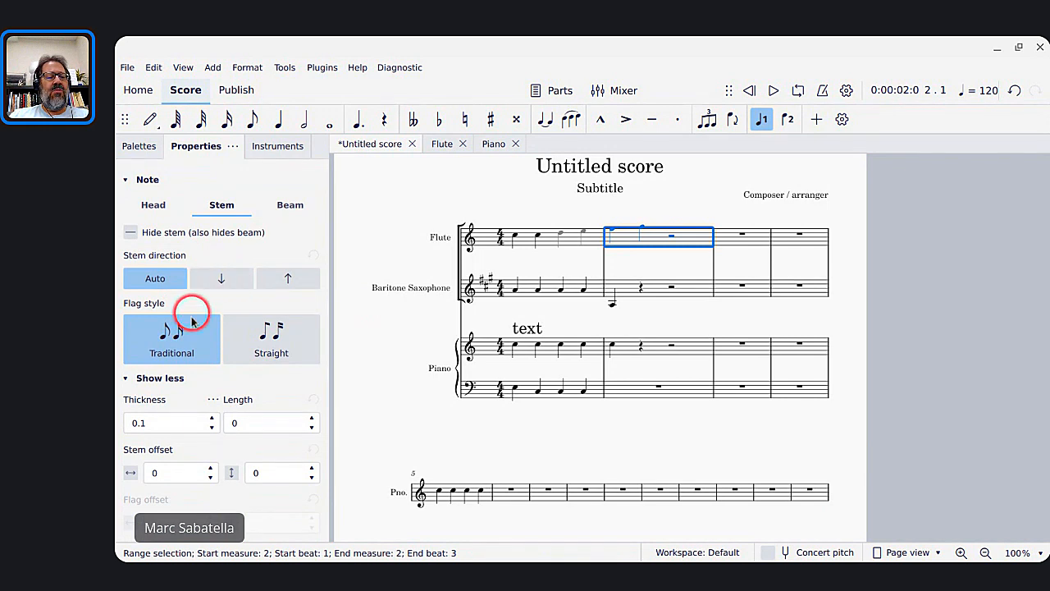
key(alt+Tab)
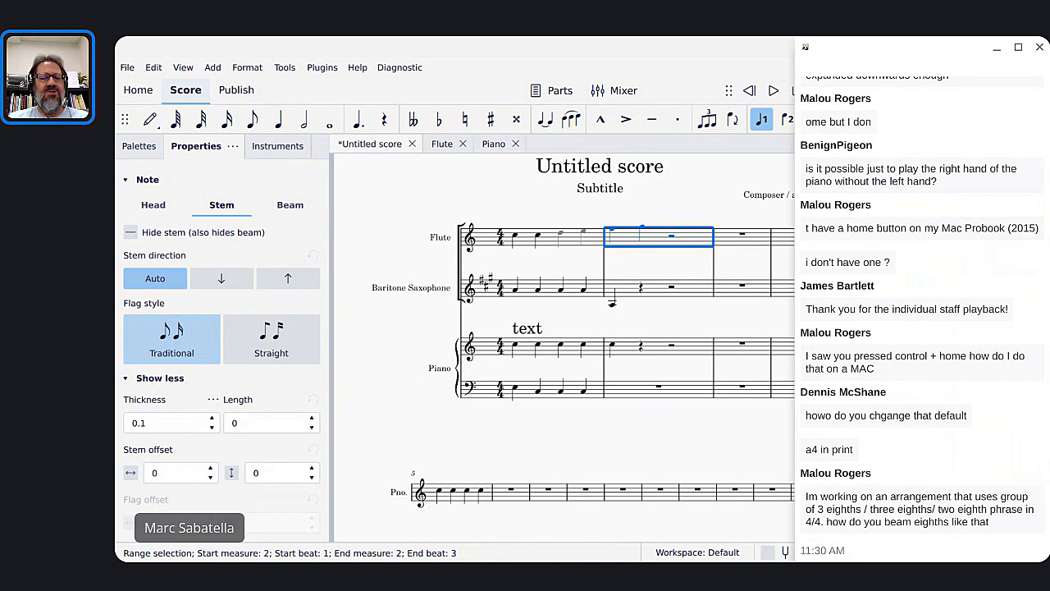
From measure 2 of the Piano's treble staff, enter quarter notes C D E F G, followed by eighth notes E F E D C D E F.
click(613, 349)
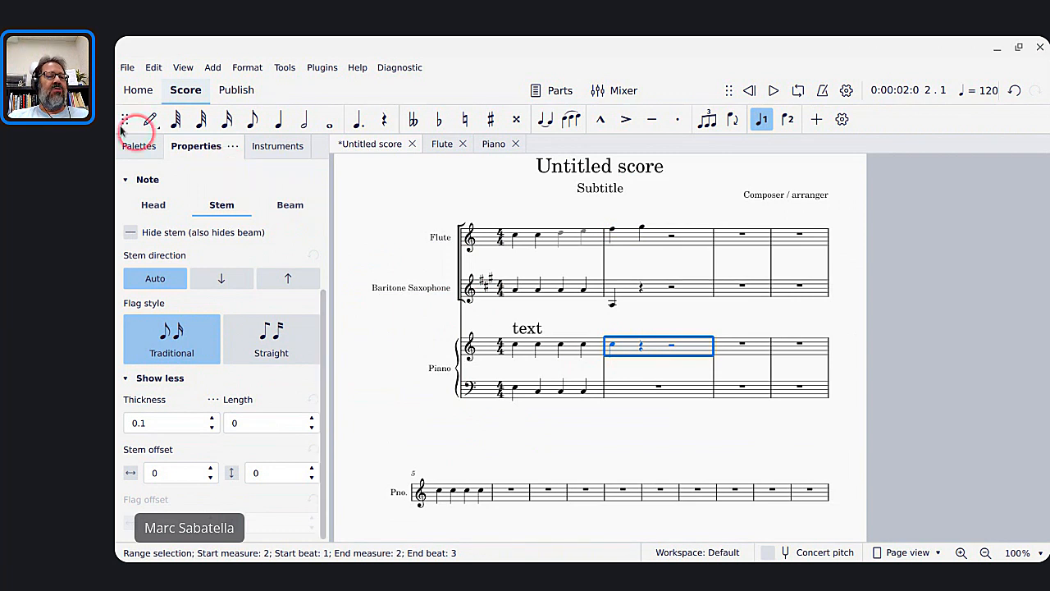
click(138, 145)
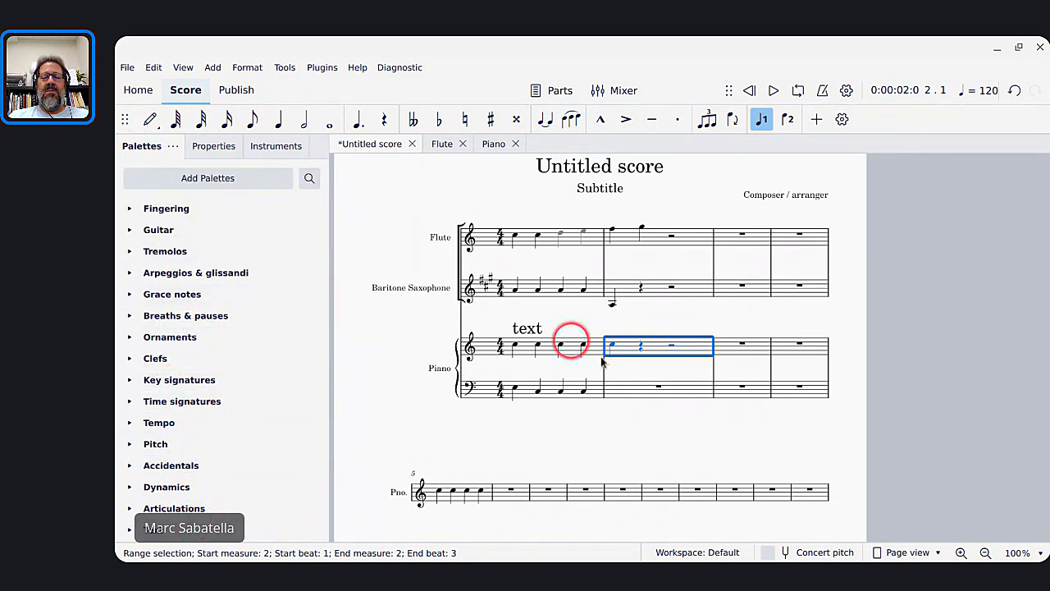
key(n)
key(c)
key(d)
key(e)
key(f)
key(g)
key(4)
key(e)
key(f)
key(e)
key(d)
key(c)
key(d)
key(e)
key(f)
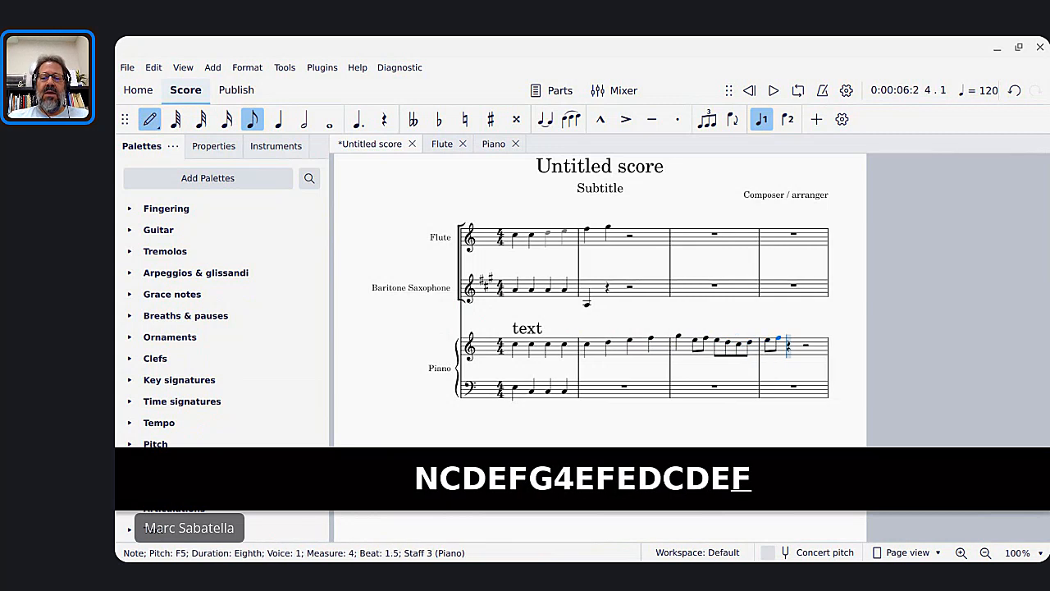
key(Escape)
Replace the quarter-note G at the start of the Piano's measure 3 with eighth notes C and D.
click(678, 337)
key(4)
key(c)
key(d)
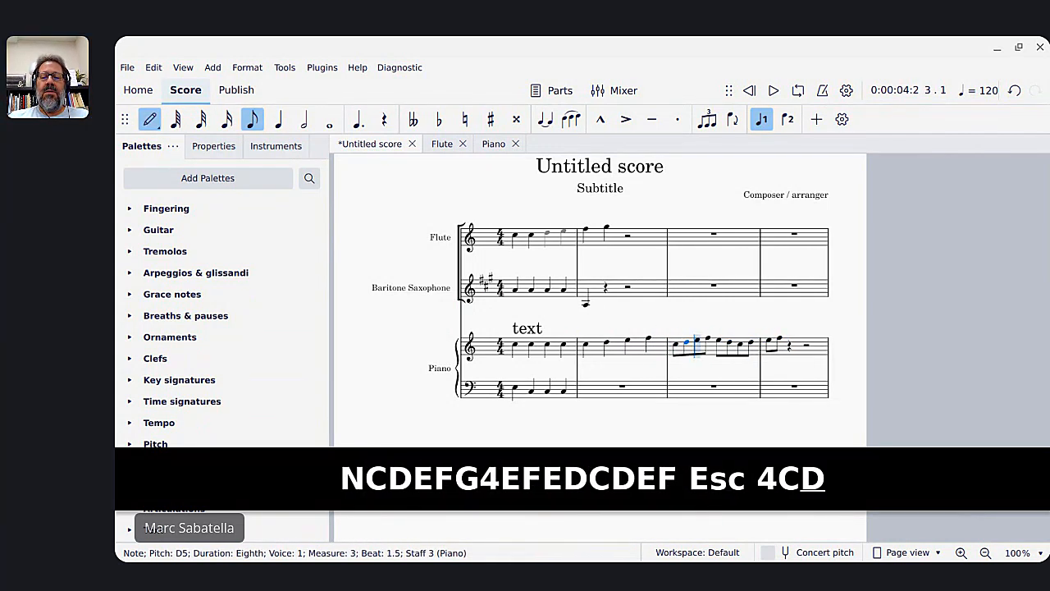
key(Escape)
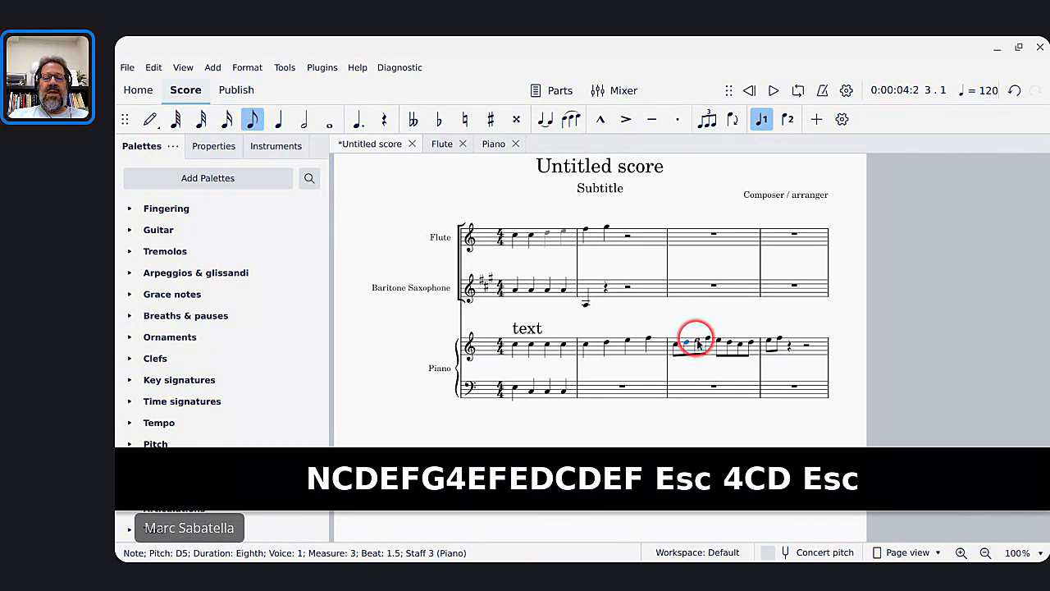
Break the beam before the eighth-note F on beat 2.5 of the Piano's measure 3.
click(708, 338)
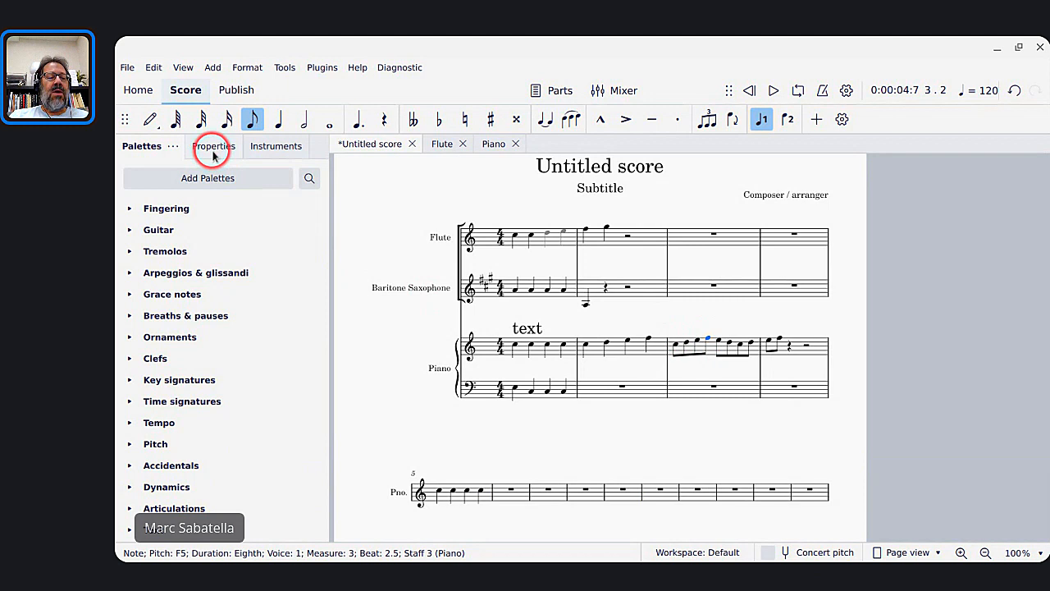
click(214, 146)
scroll(229, 401, down, 1)
scroll(229, 400, down, 1)
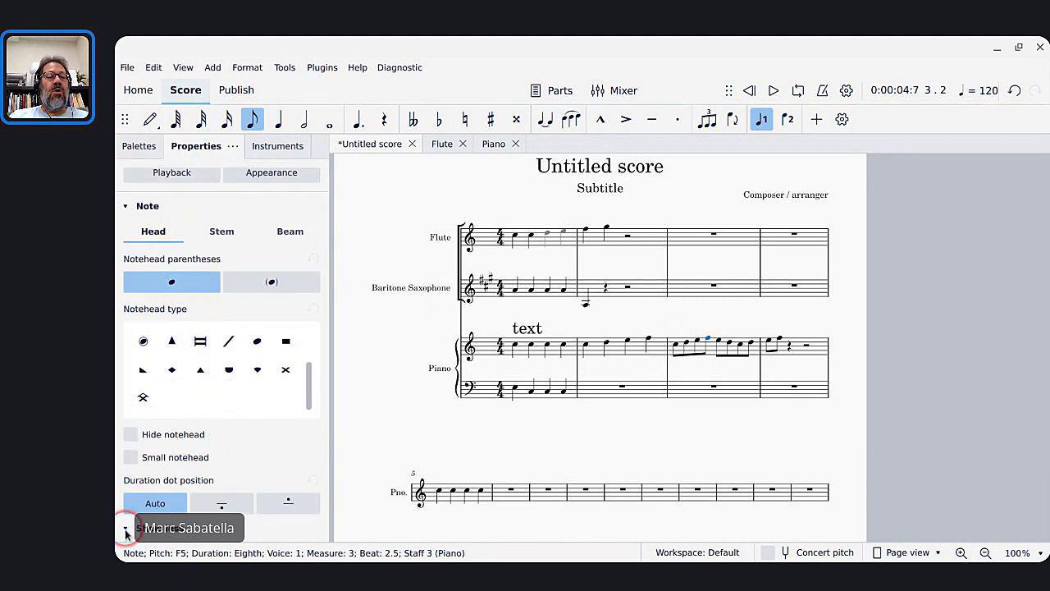
click(287, 238)
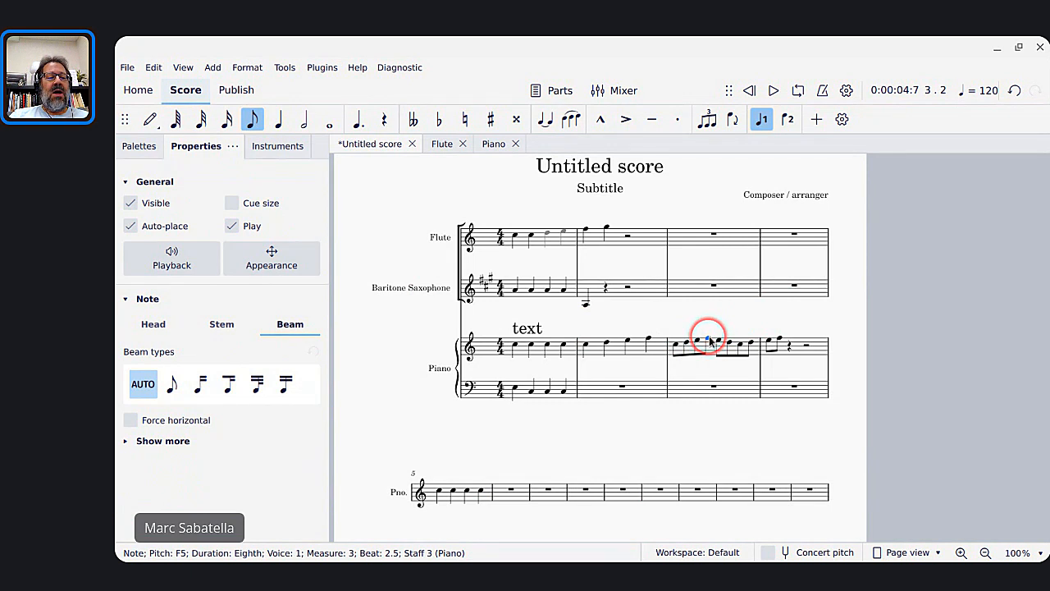
click(202, 386)
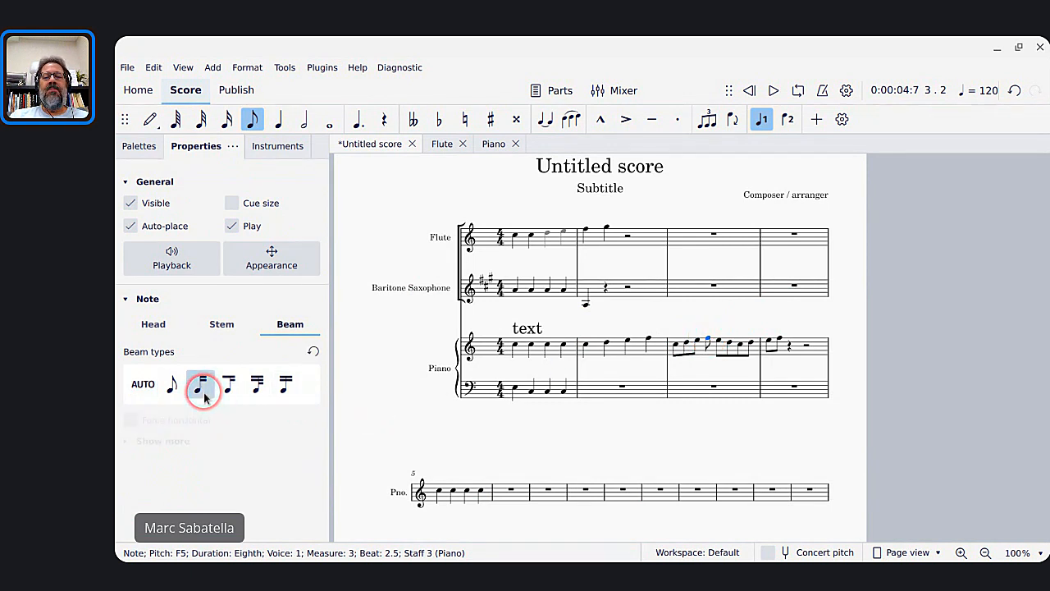
Join the beam at the E on beat 3 of the Piano's measure 3 and break it before the C on beat 4.
click(718, 342)
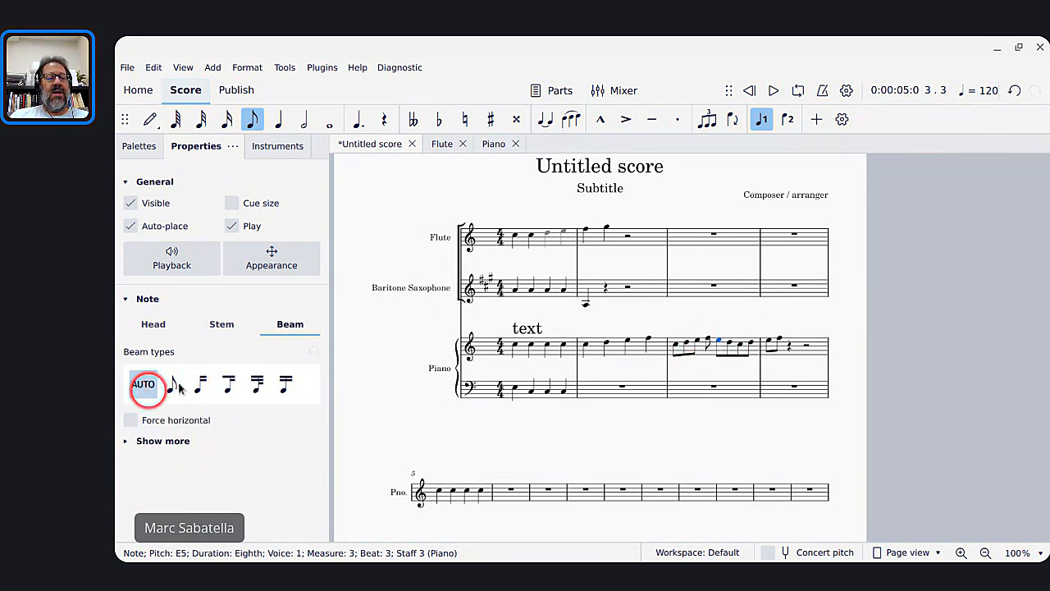
click(287, 384)
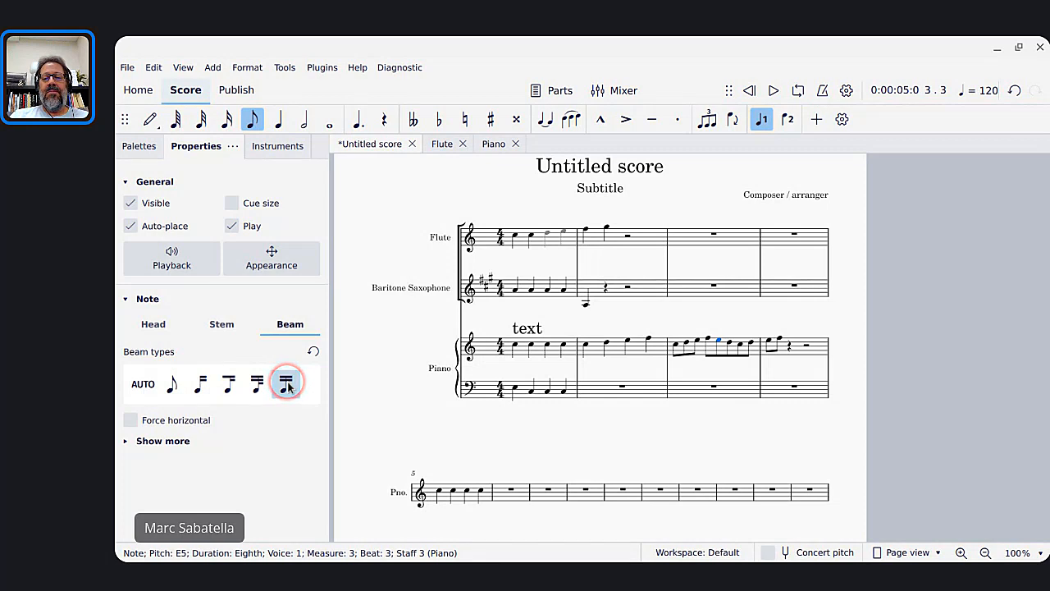
click(741, 349)
click(203, 383)
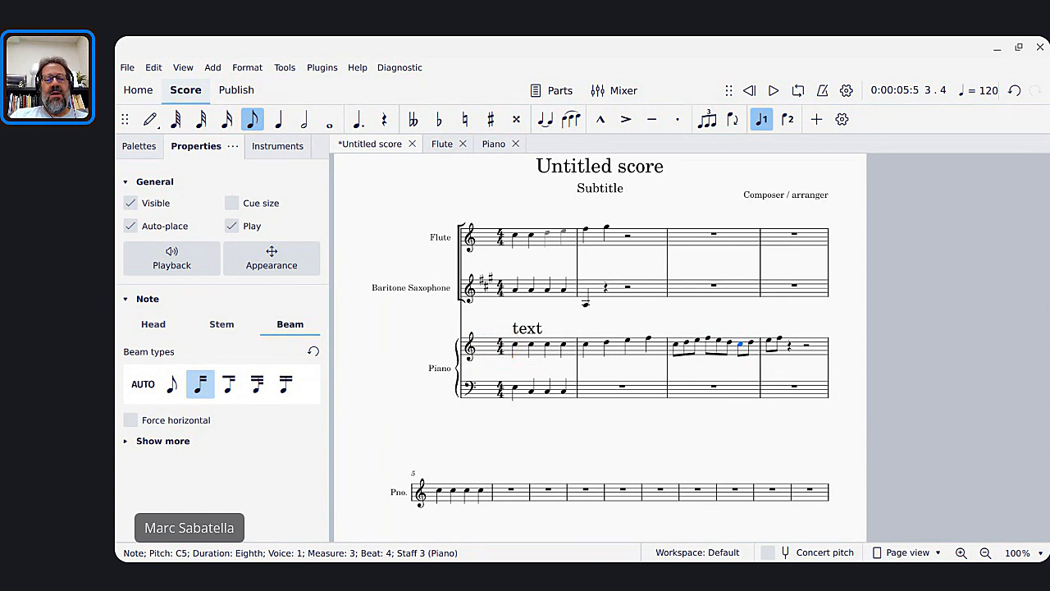
Set the 4/4 time signature's eighth-note beam groups to 3+3+2 in its properties and apply them.
right_click(502, 349)
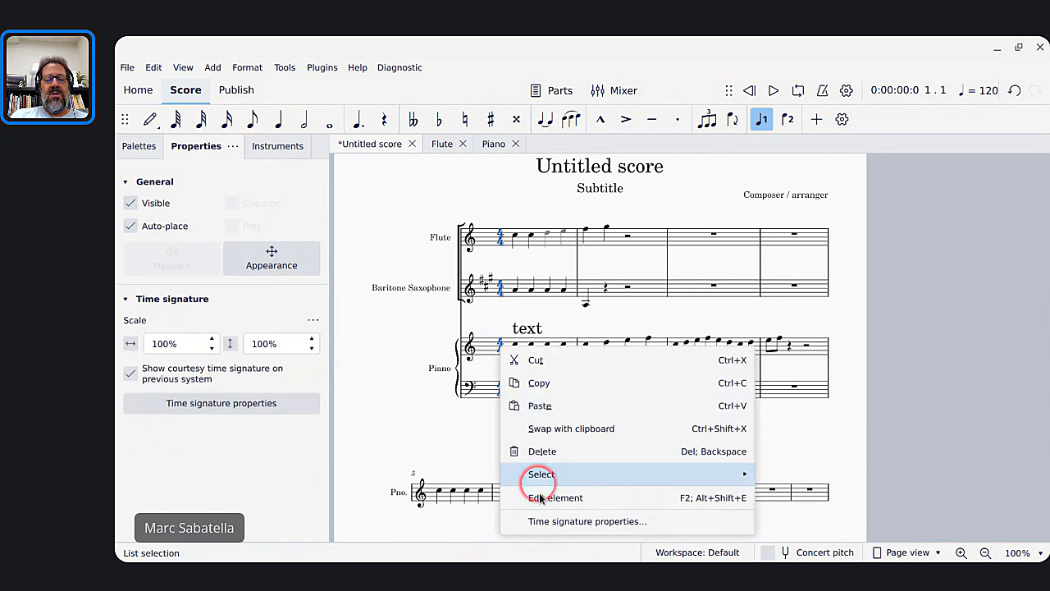
click(538, 521)
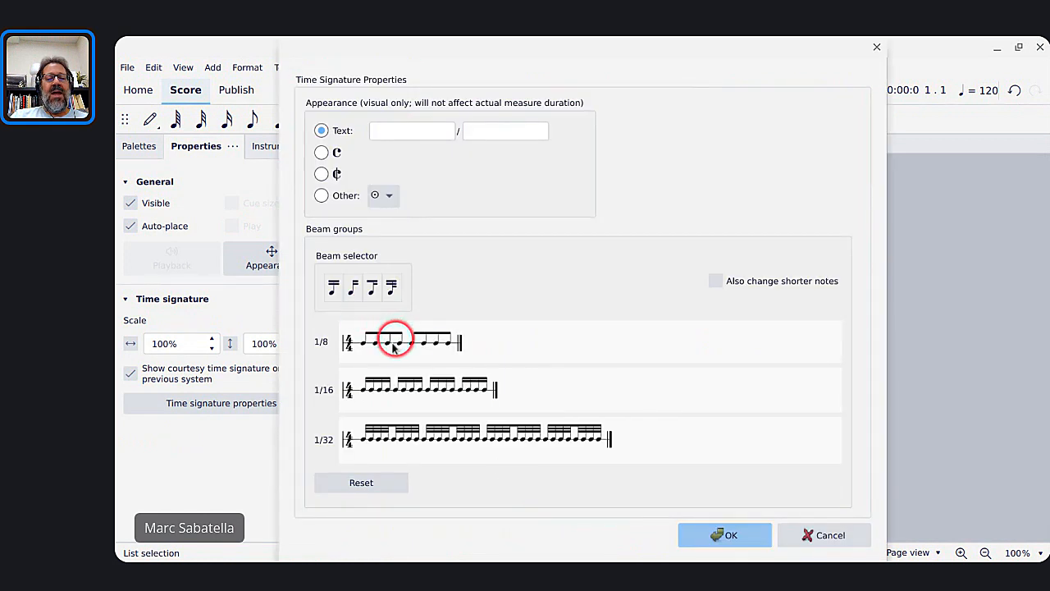
click(401, 344)
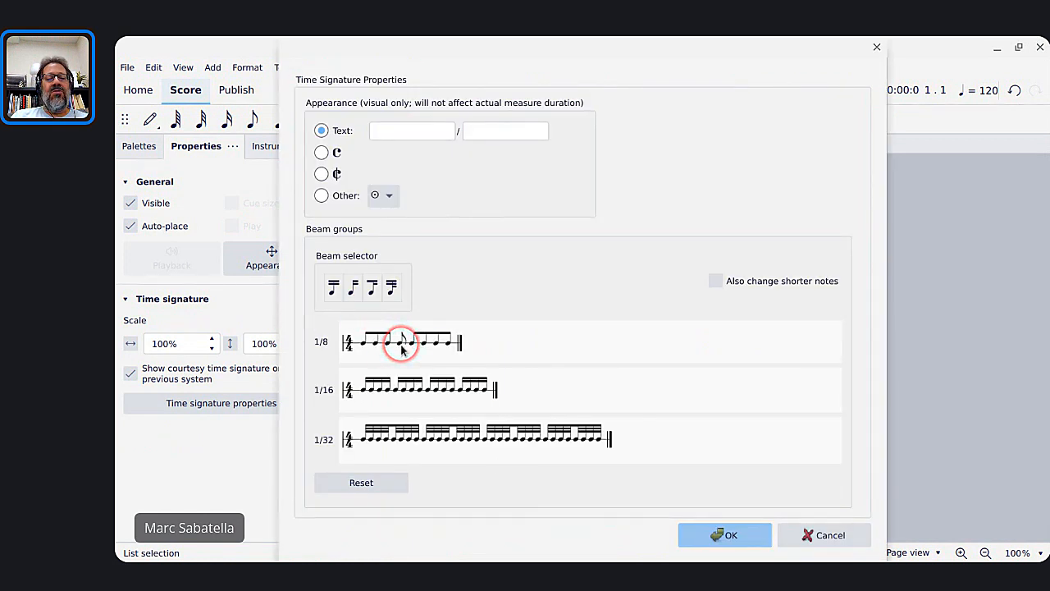
click(413, 346)
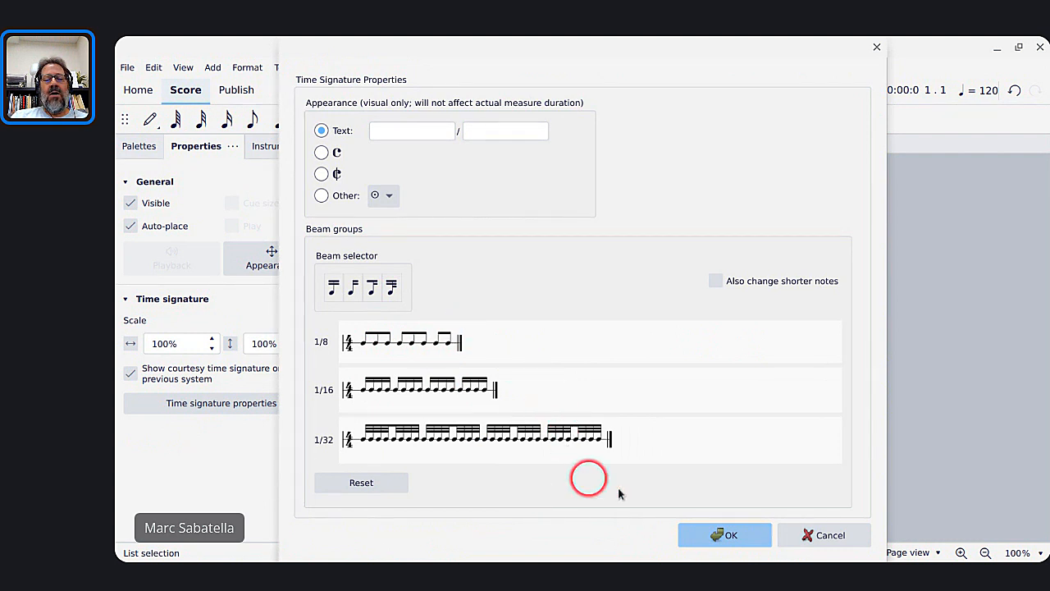
click(700, 539)
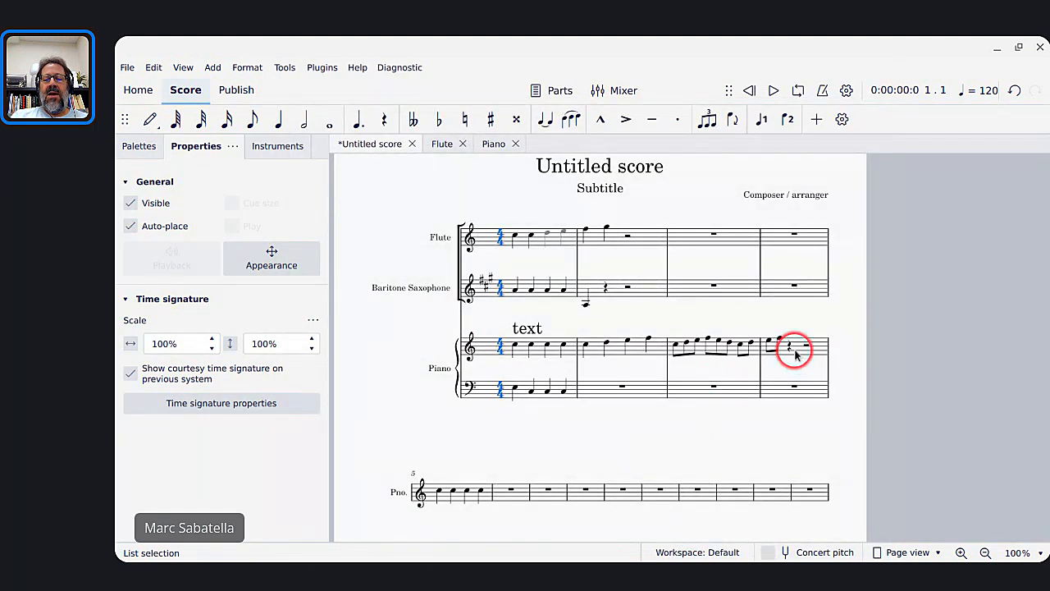
Enter eighth notes C D E F G F E D C in the Piano's treble staff, starting at measure 4.
click(770, 344)
key(n)
key(4)
key(c)
key(d)
key(e)
key(f)
key(g)
key(f)
key(e)
key(d)
key(c)
key(Escape)
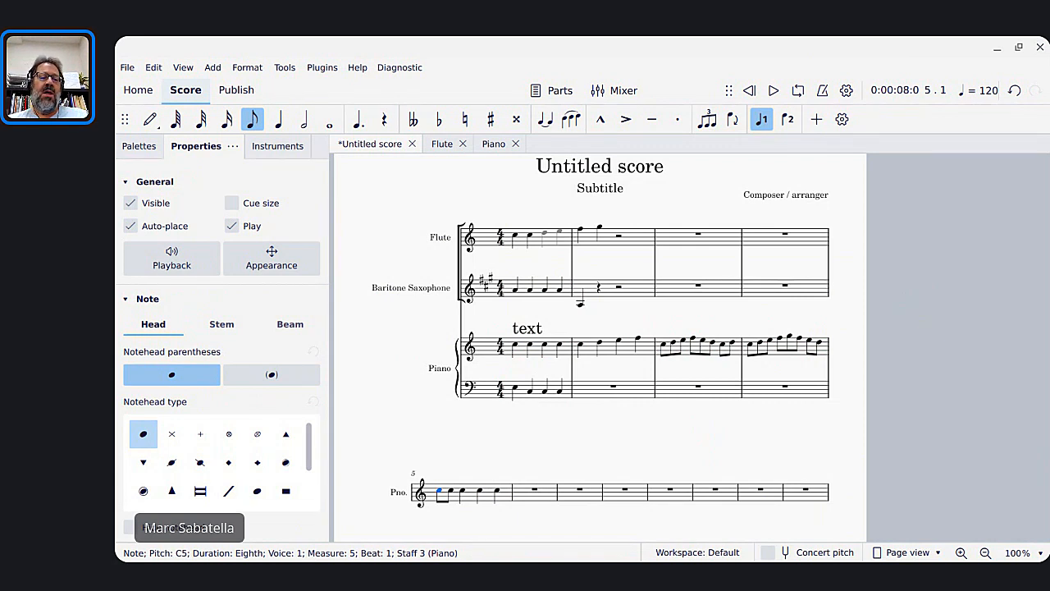
scroll(144, 431, down, 2)
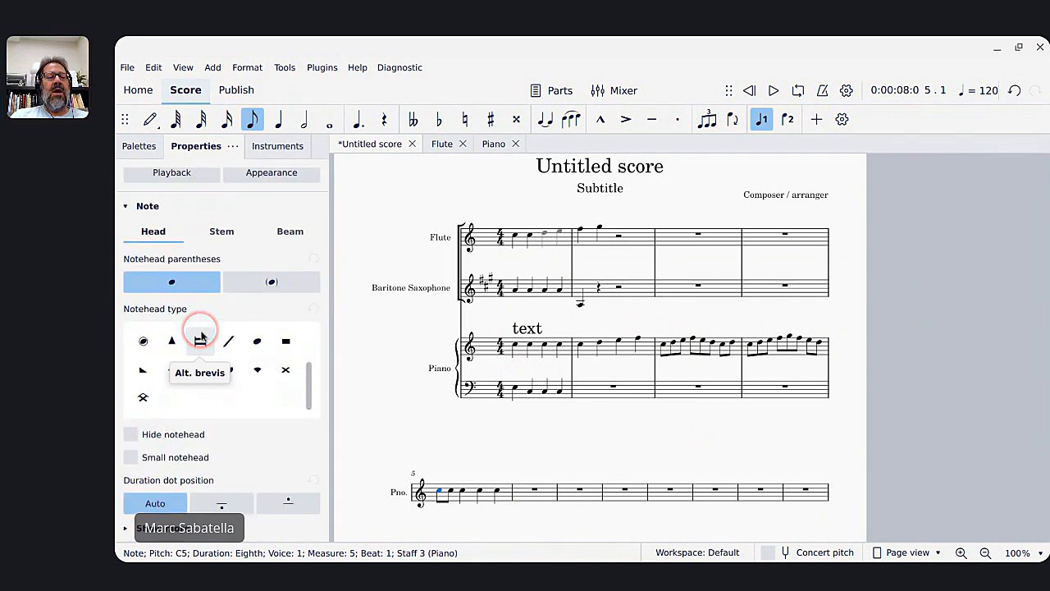
scroll(202, 337, up, 2)
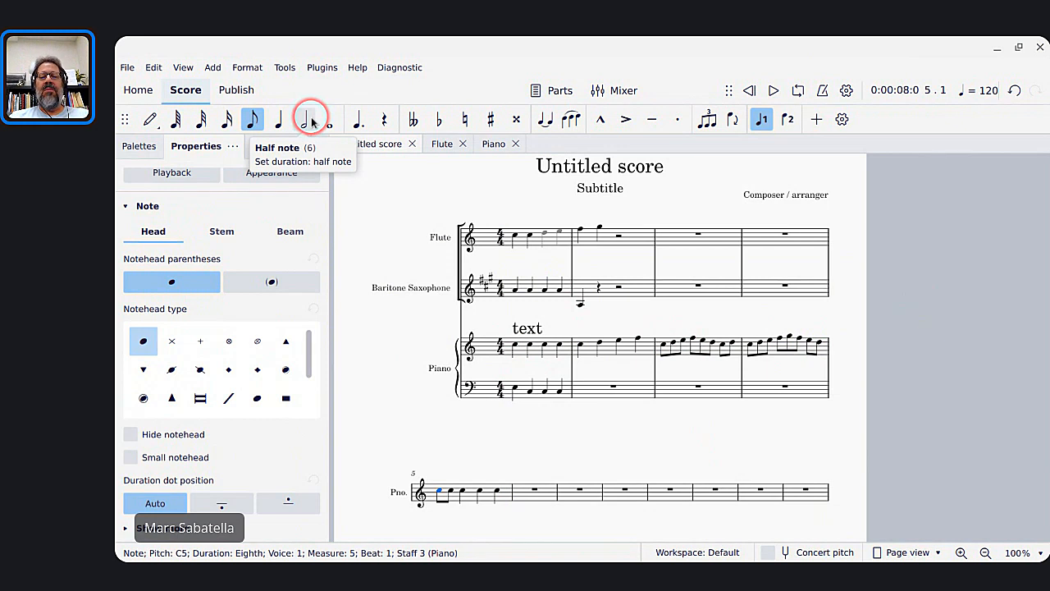
key(alt+Tab)
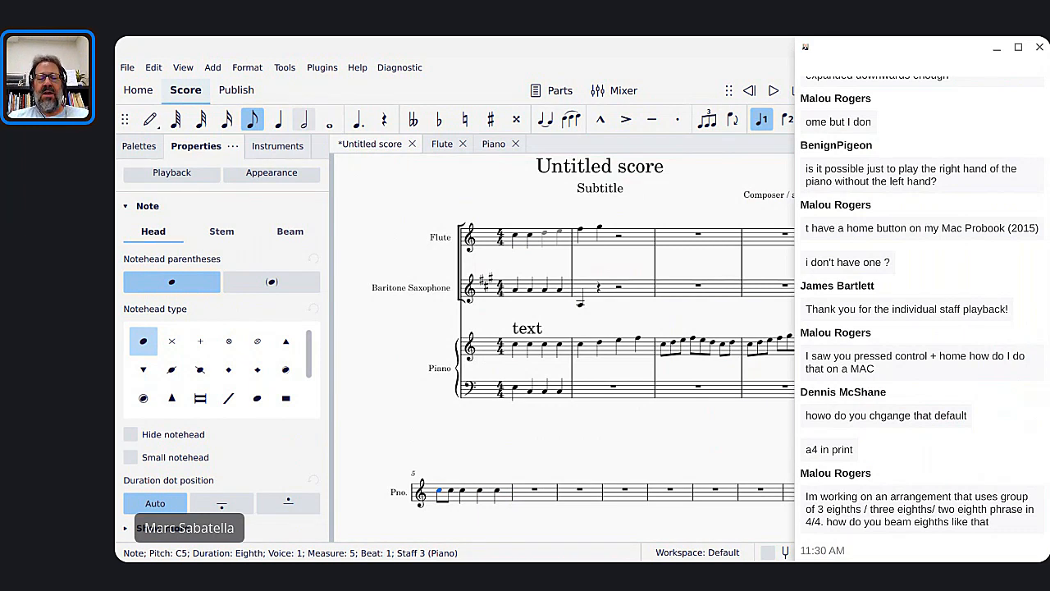
click(406, 302)
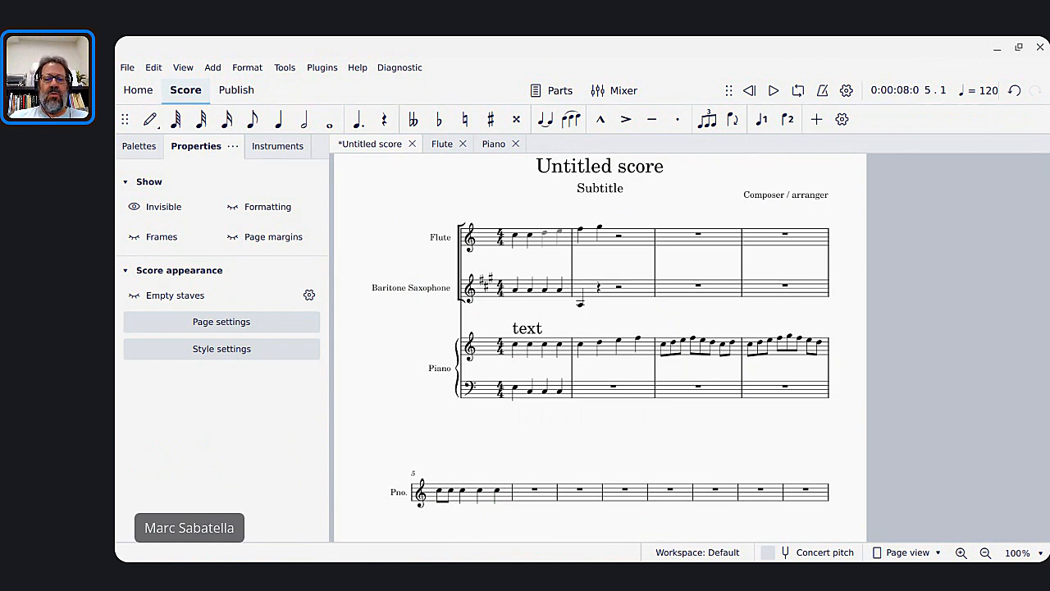
Jump to the start of the score, to its end, and back to the start.
key(Home)
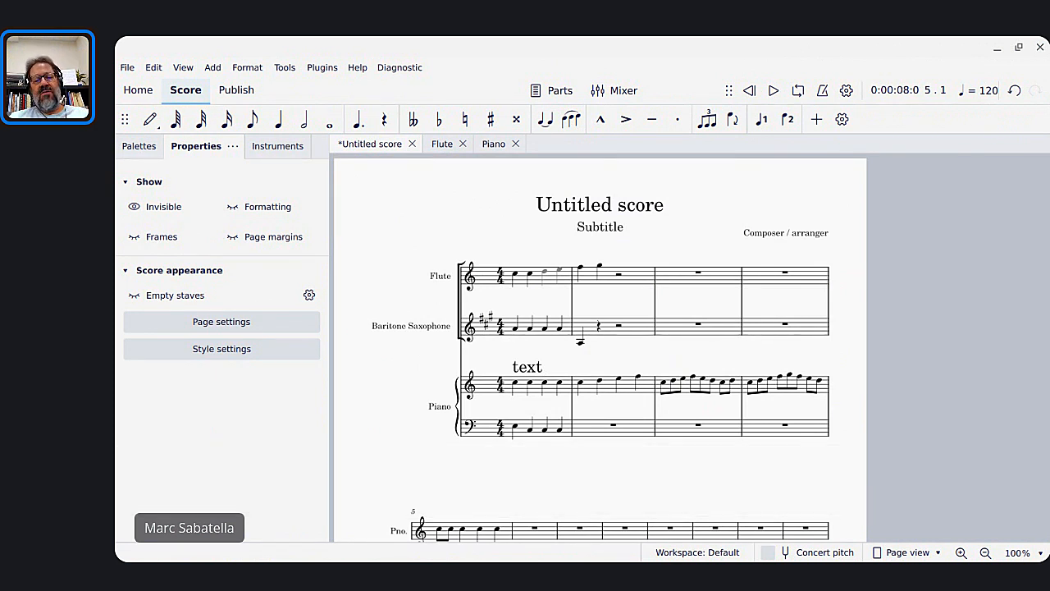
key(End)
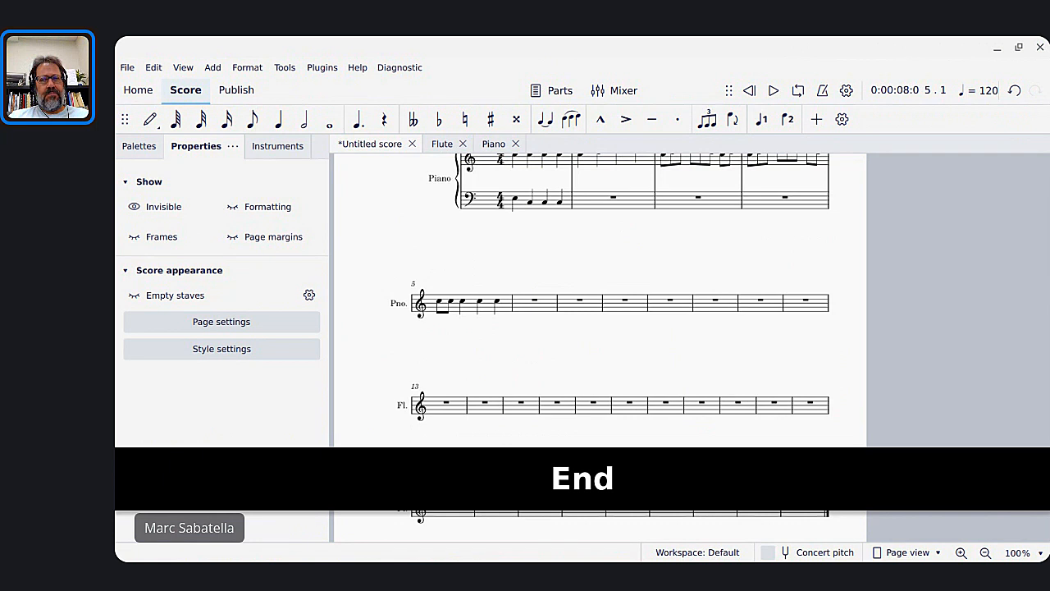
key(Home)
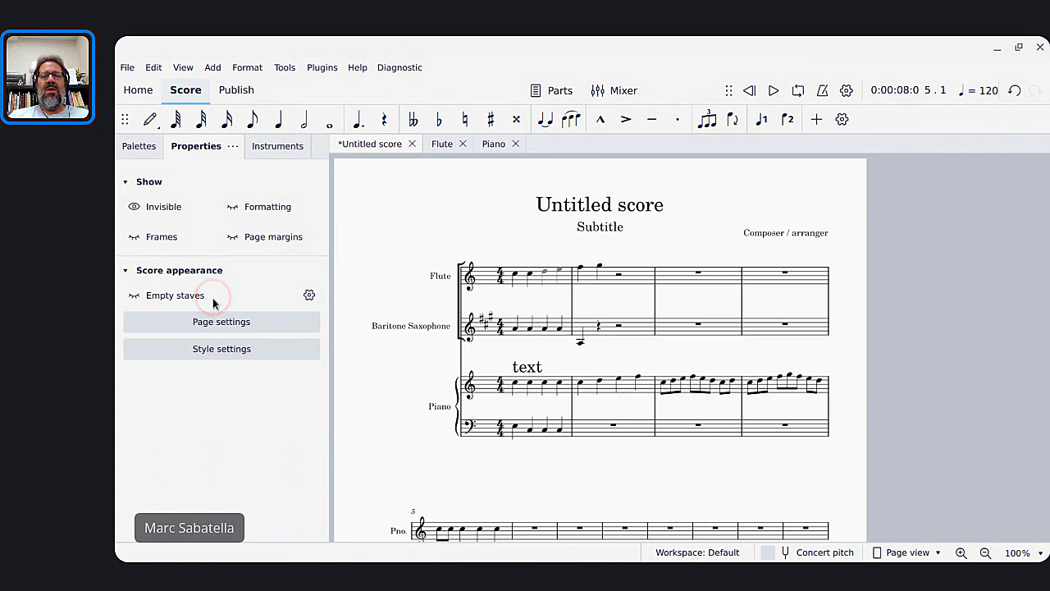
Turn on note input at the Piano's measure 5 and examine the available input modes and the note-adding commands.
key(alt)
click(427, 196)
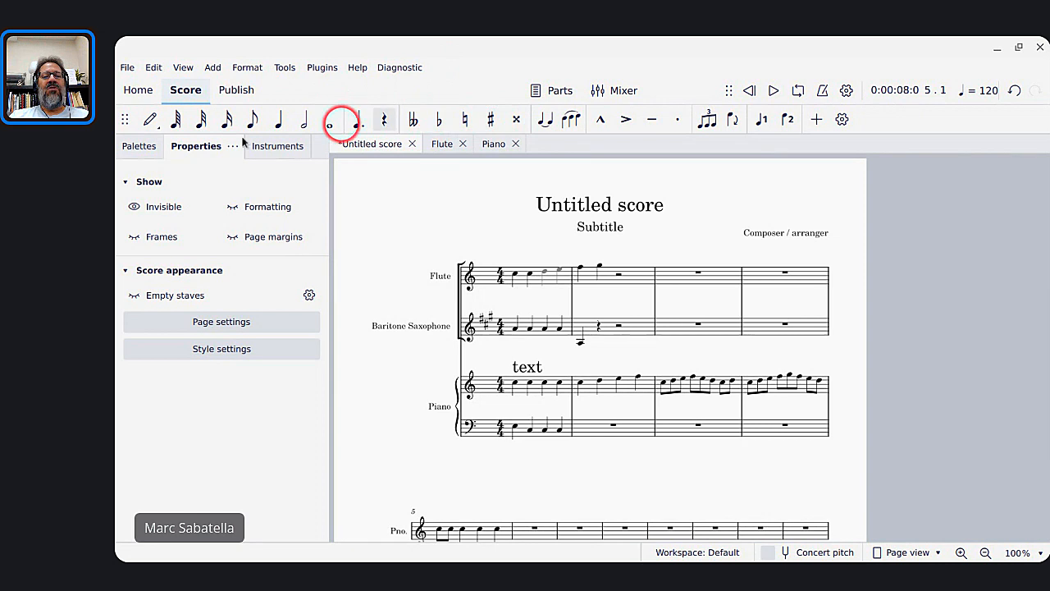
click(159, 125)
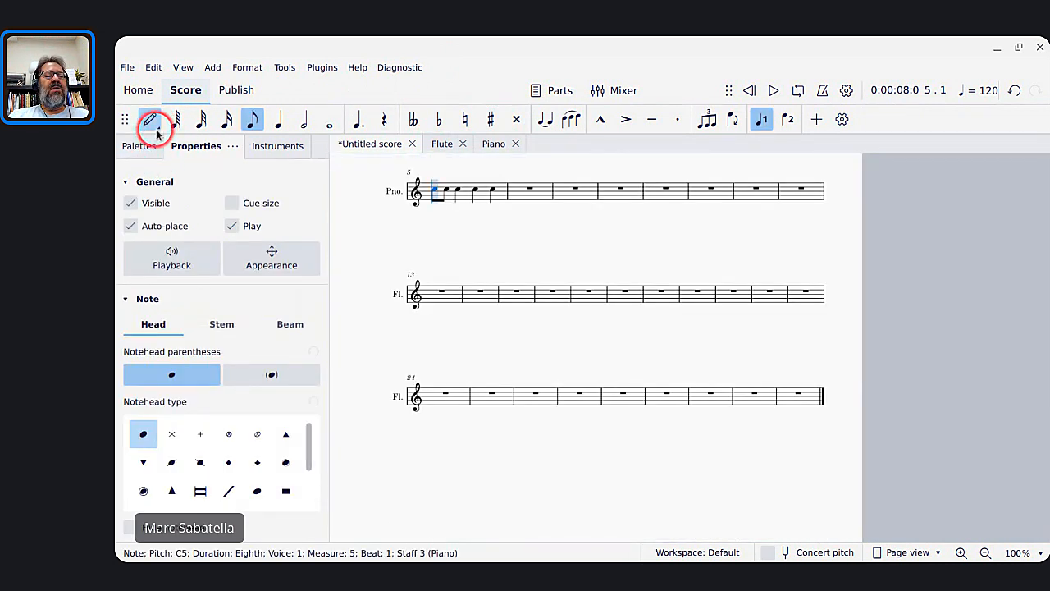
click(159, 130)
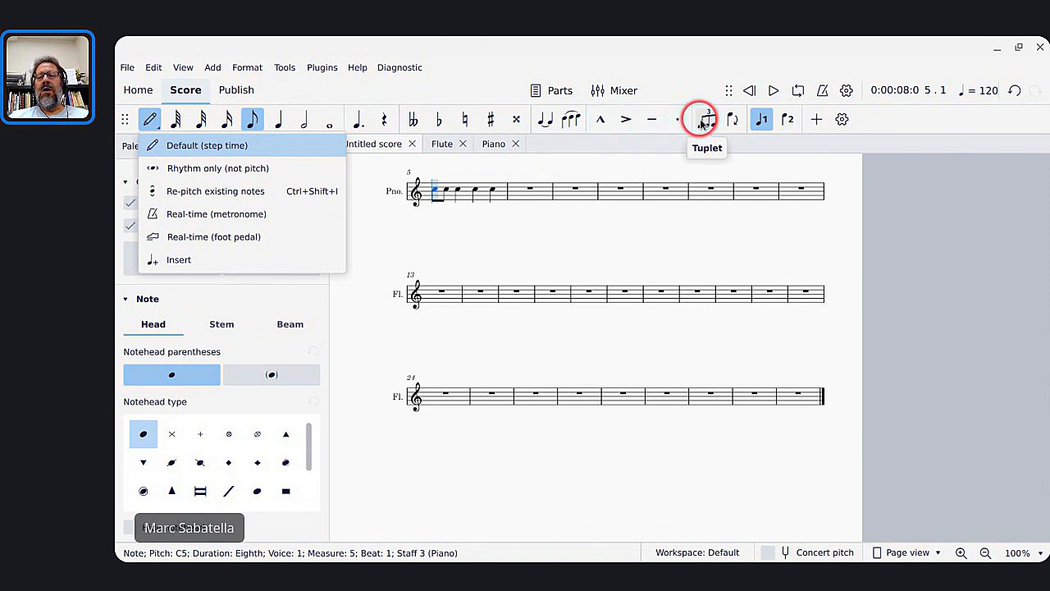
click(821, 122)
click(821, 121)
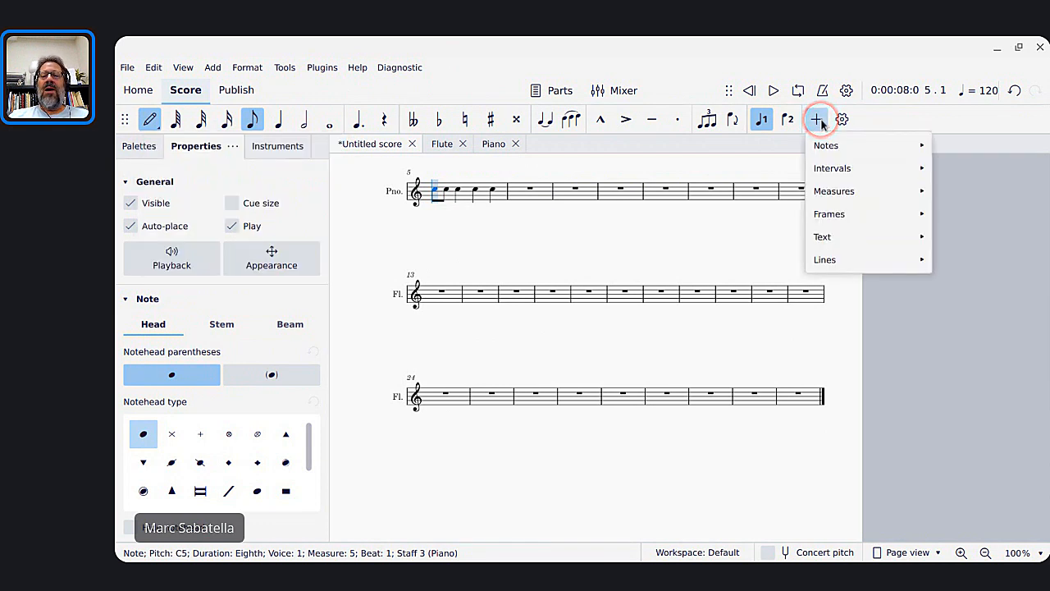
click(825, 146)
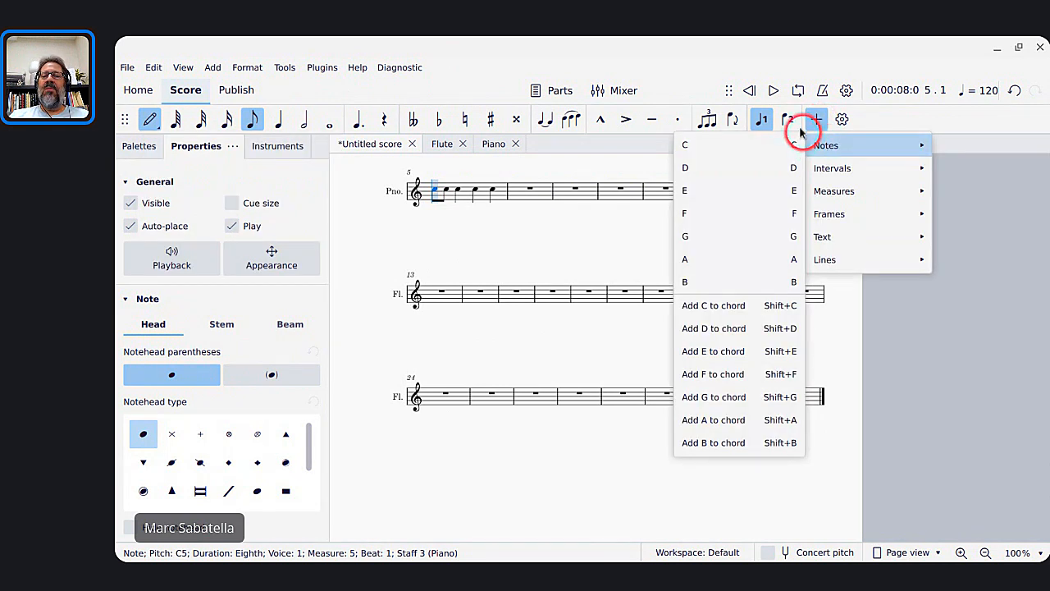
Open the note input toolbar's customization list and examine the durations, articulations and voices it offers.
click(842, 118)
click(844, 121)
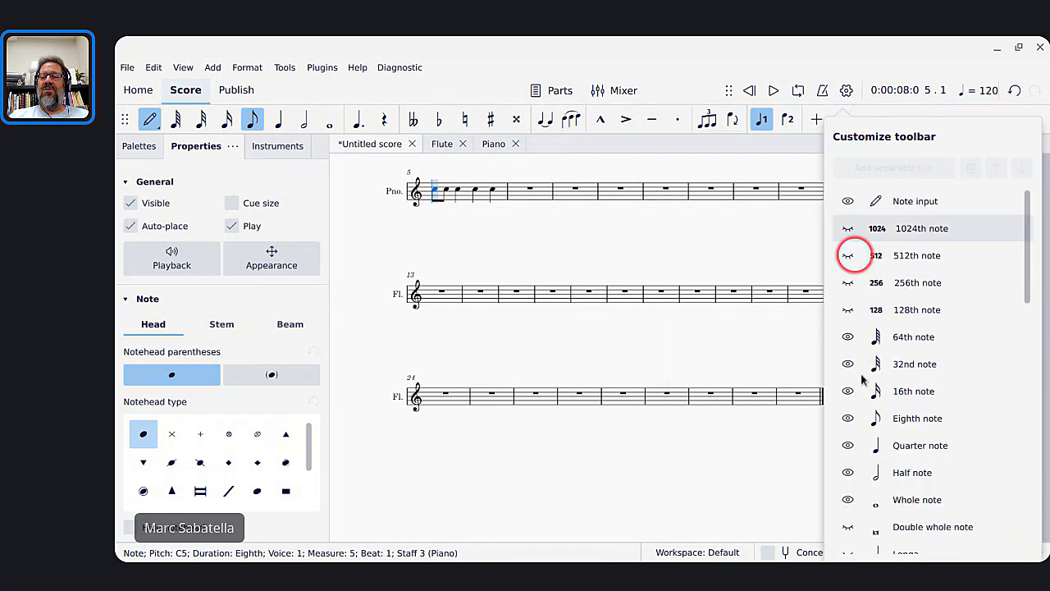
scroll(853, 238, down, 3)
scroll(853, 237, down, 7)
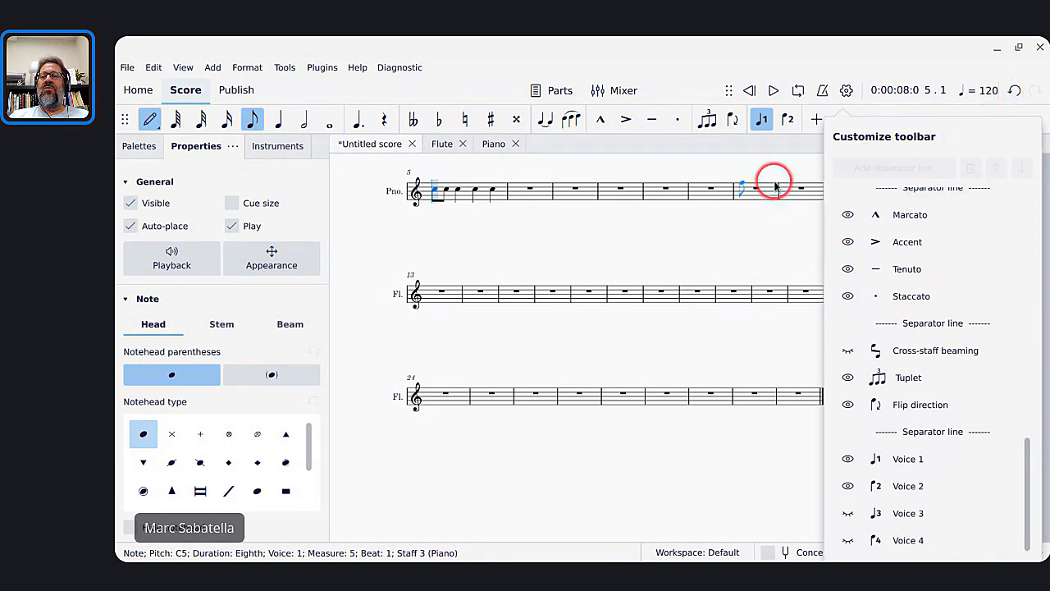
Close the toolbar customization list and undo the stray eighth note placed in the Piano's measure 10.
key(Escape)
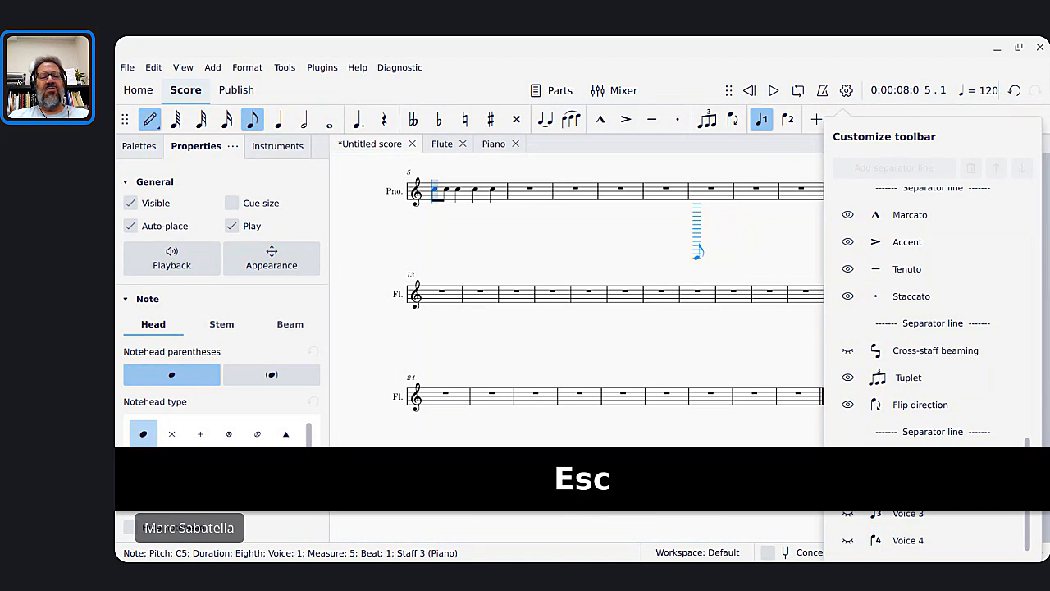
key(Escape)
key(Escape)
key(Escape)
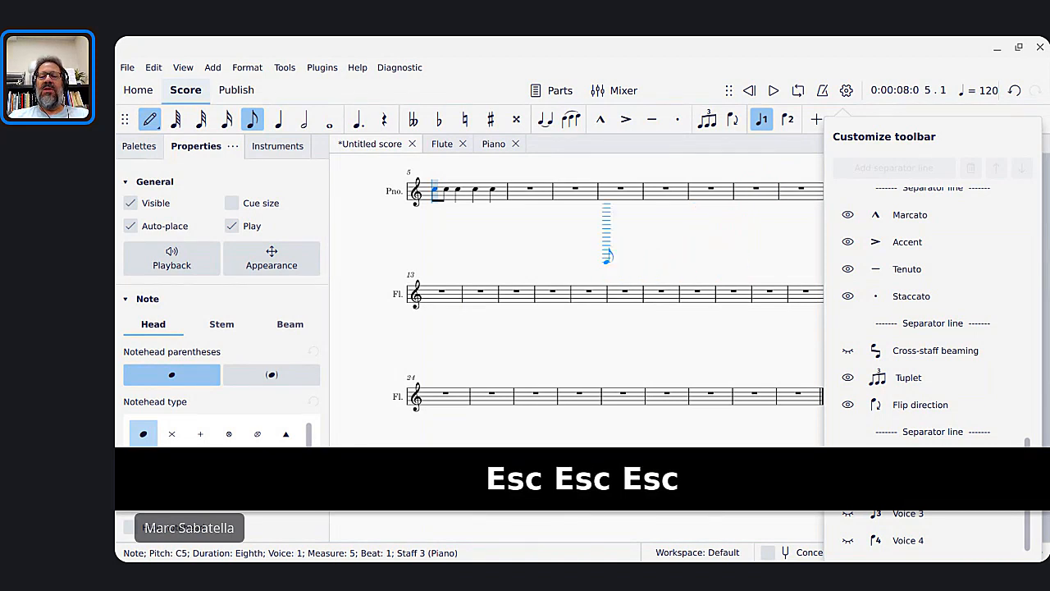
click(703, 241)
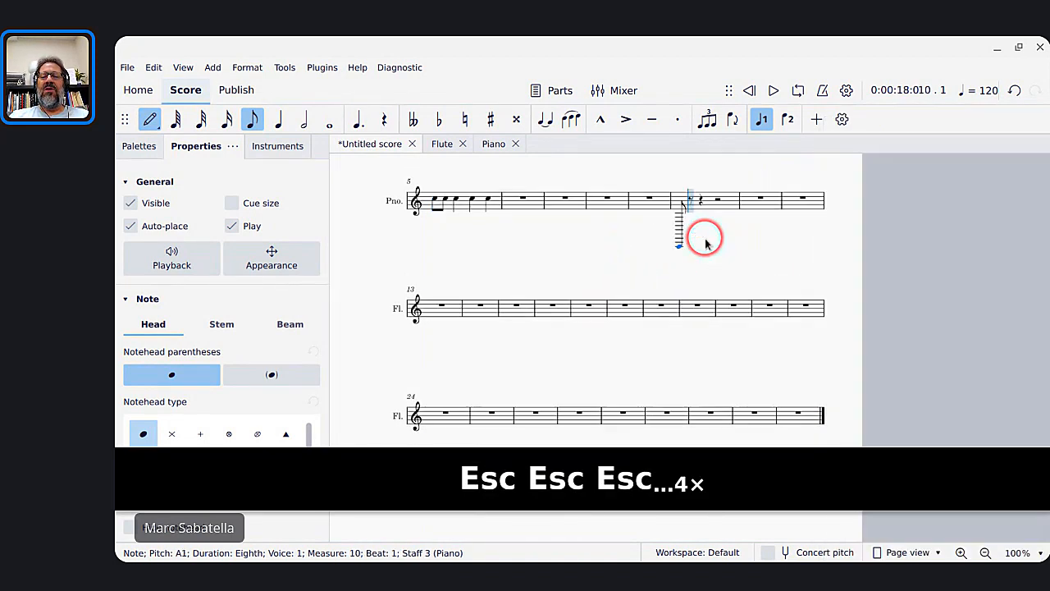
key(ctrl+z)
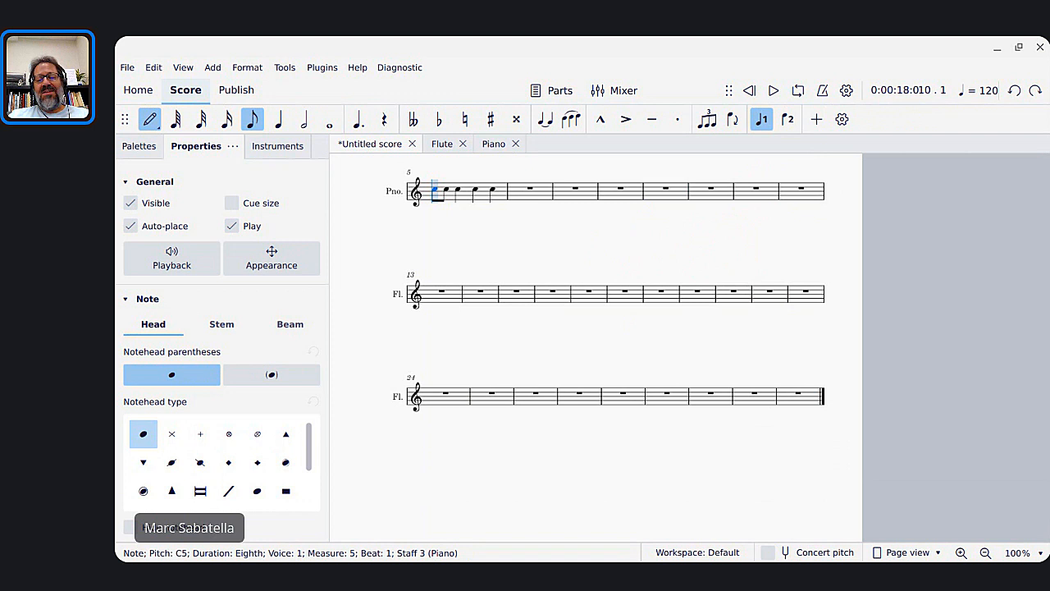
Leave note input and open Reunion-40.mscz from the MuseScore3 Scores folder.
key(alt+Tab)
key(alt+shift+Tab)
key(Escape)
key(ctrl+o)
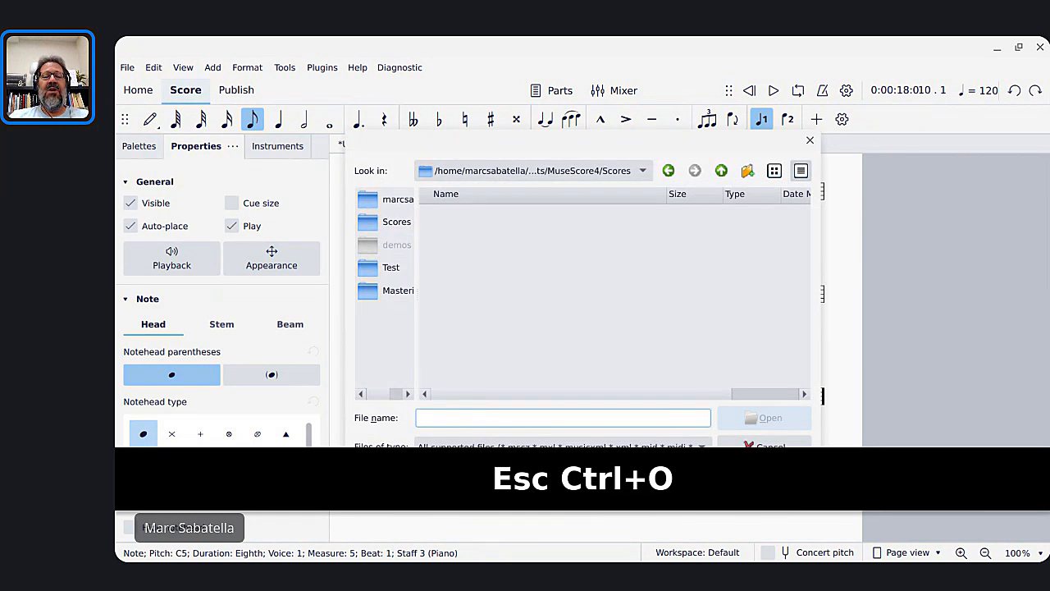
click(392, 220)
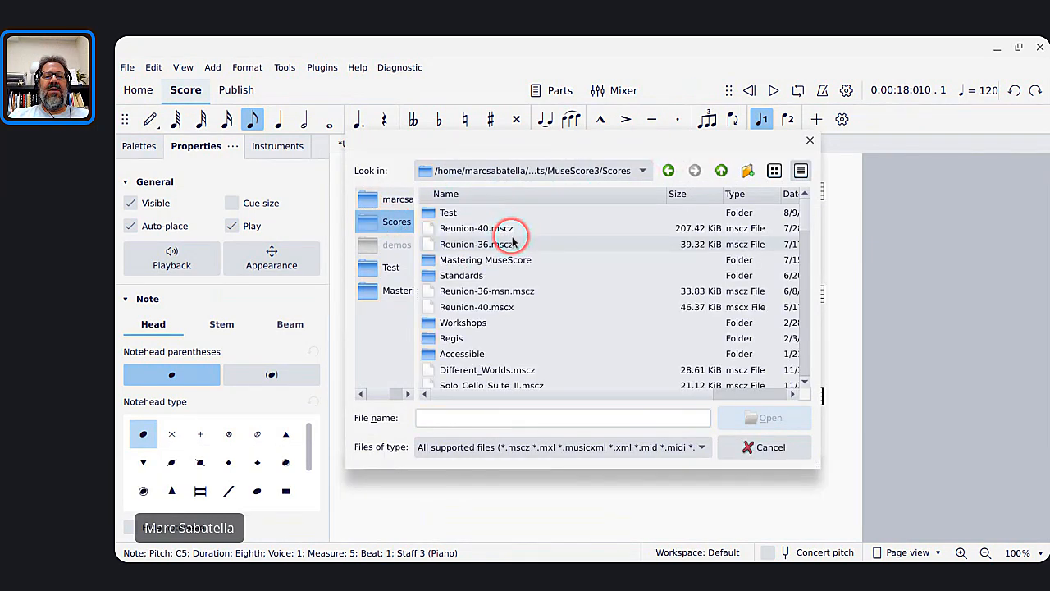
click(475, 228)
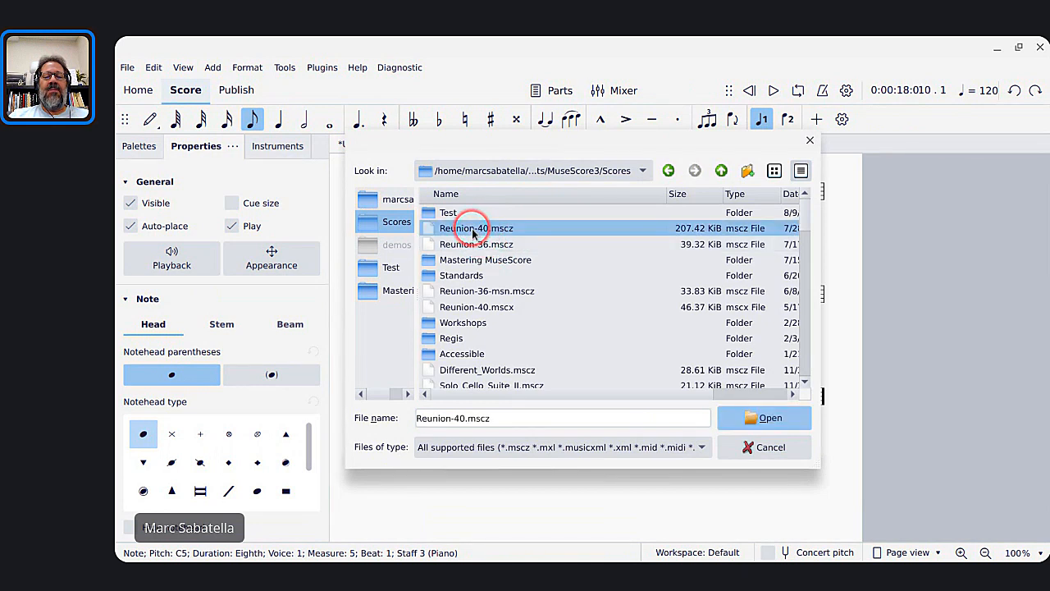
click(796, 411)
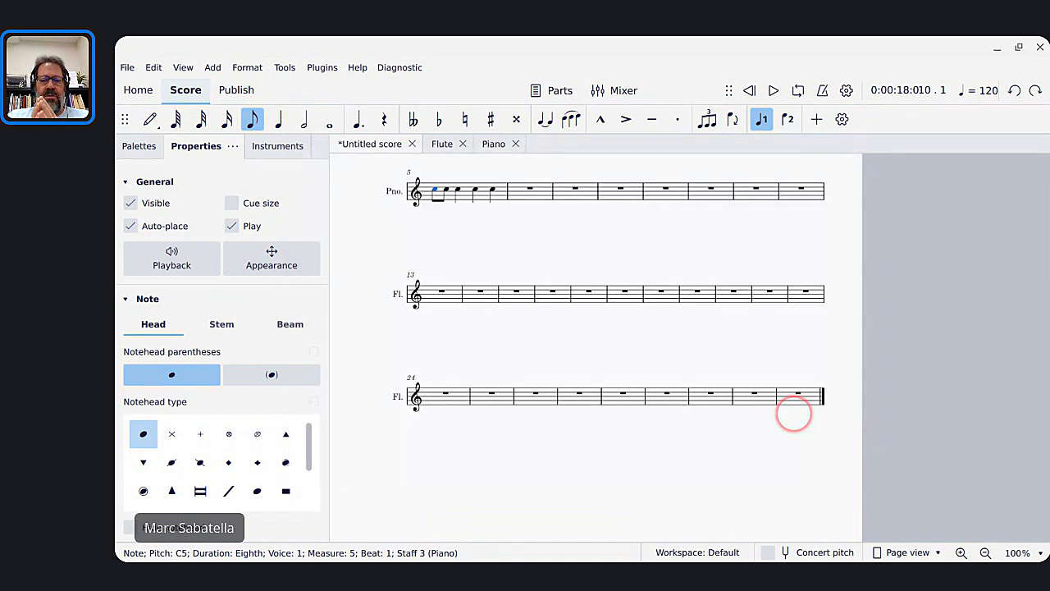
click(608, 240)
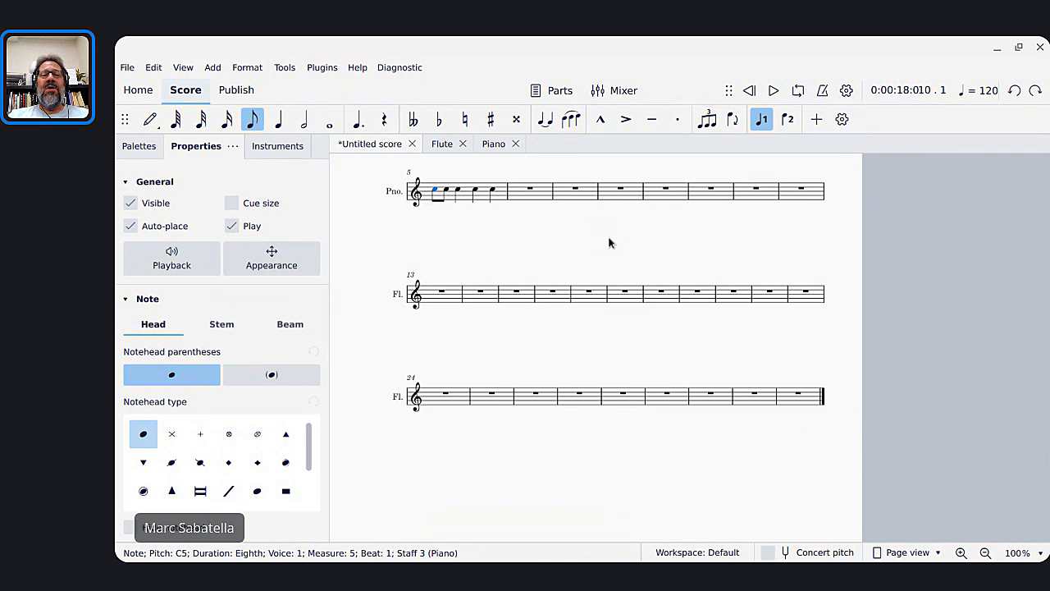
click(608, 236)
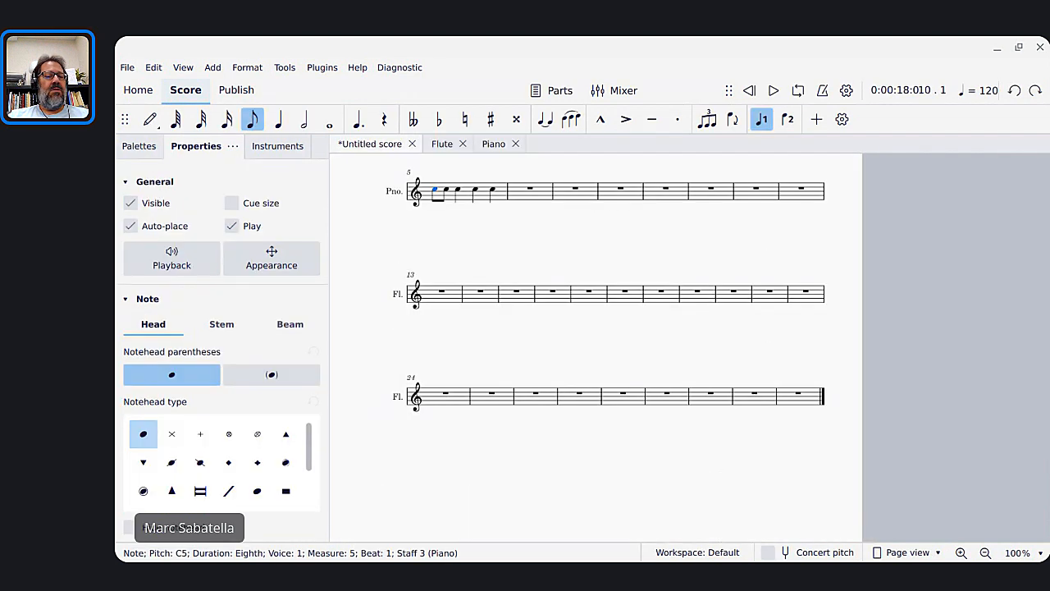
Move the untitled score's window around to uncover the Reunion-40 score, and maximize both windows.
click(329, 226)
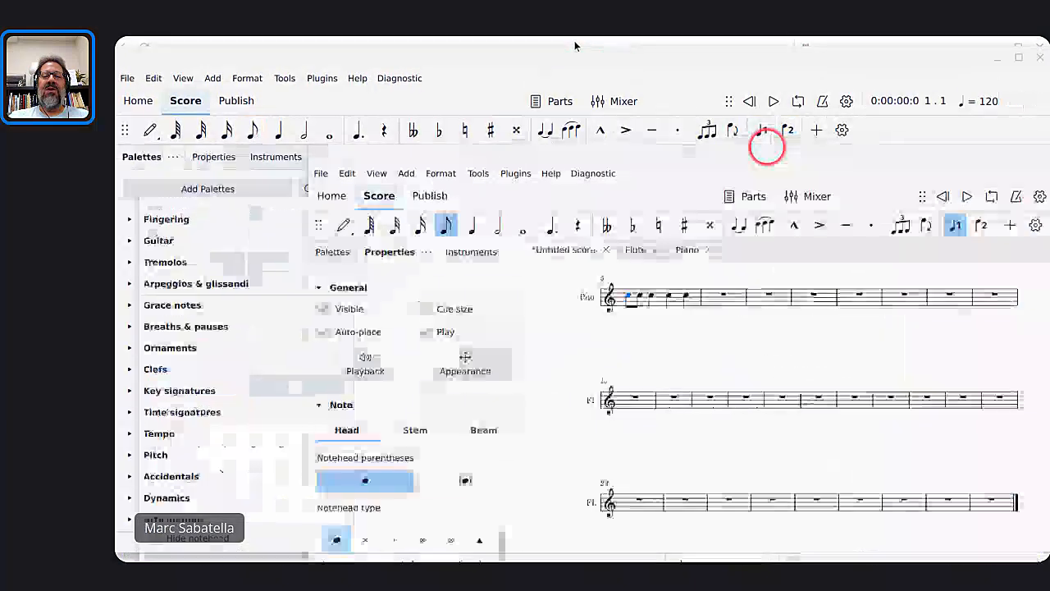
drag(771, 206, 989, 122)
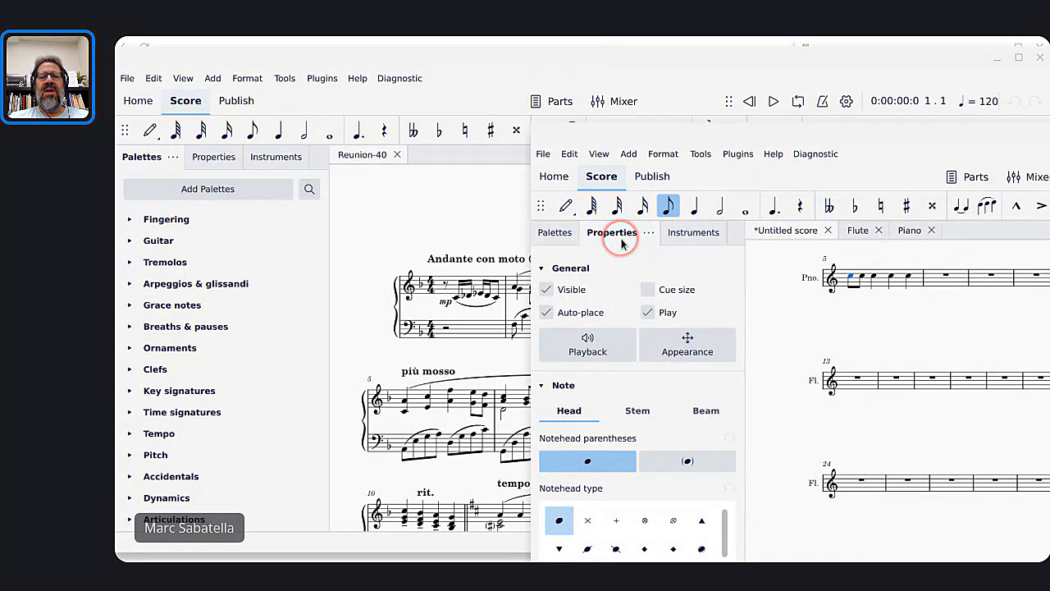
drag(665, 136, 291, 86)
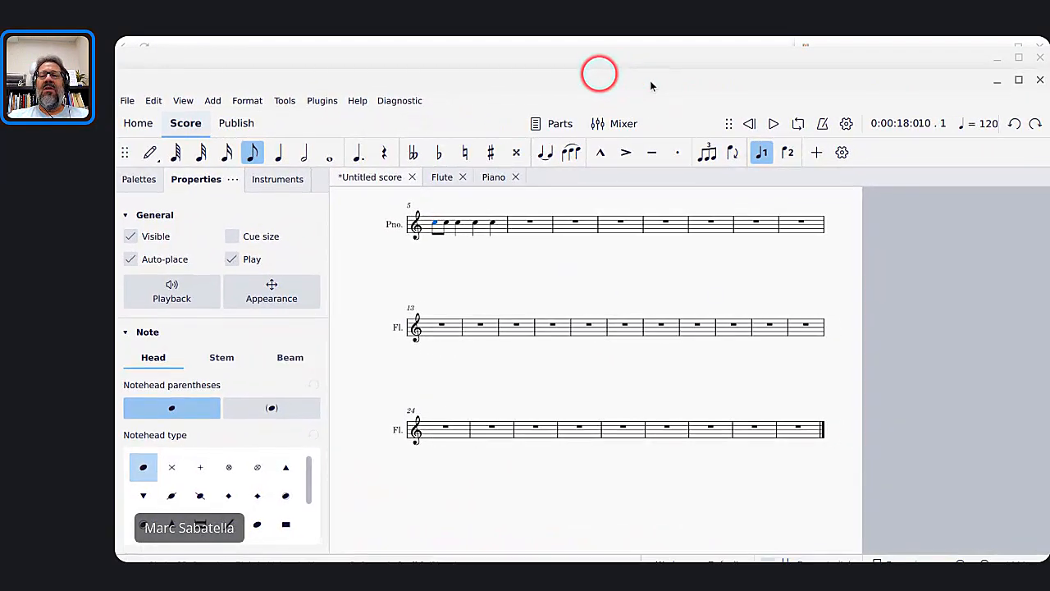
click(1016, 88)
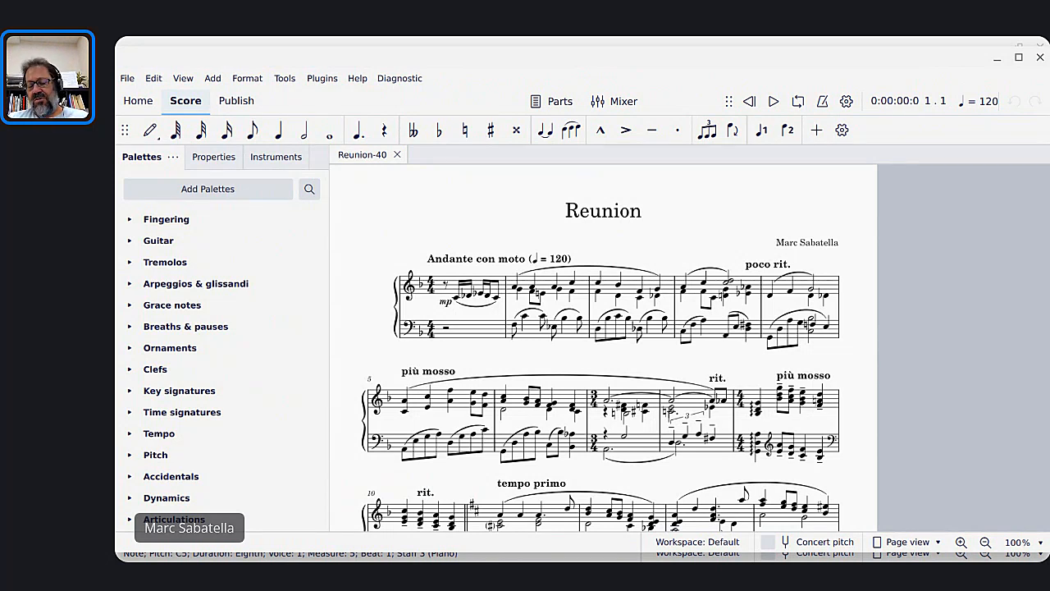
click(1020, 59)
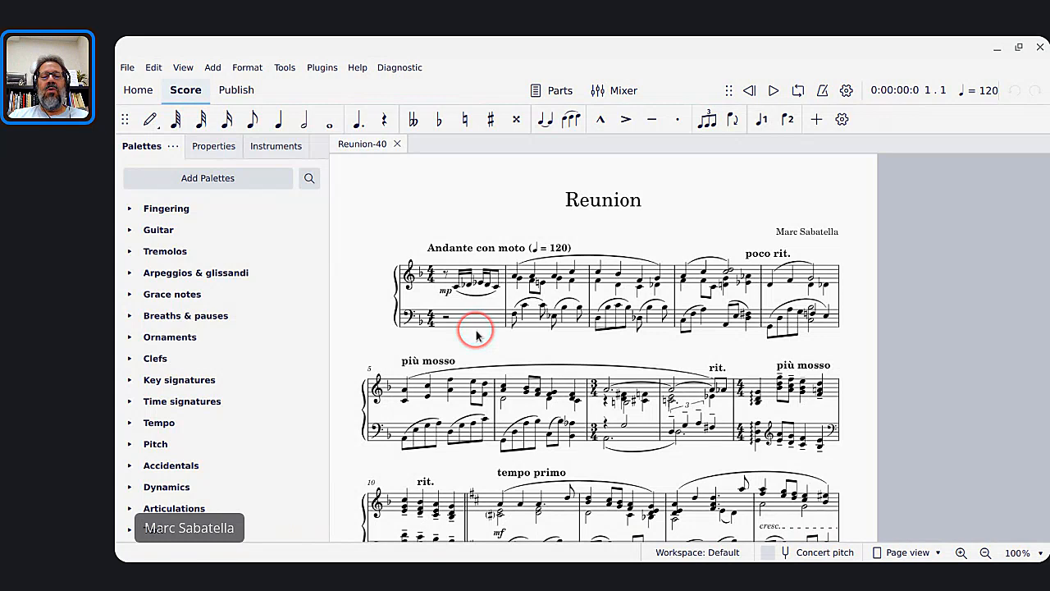
click(591, 370)
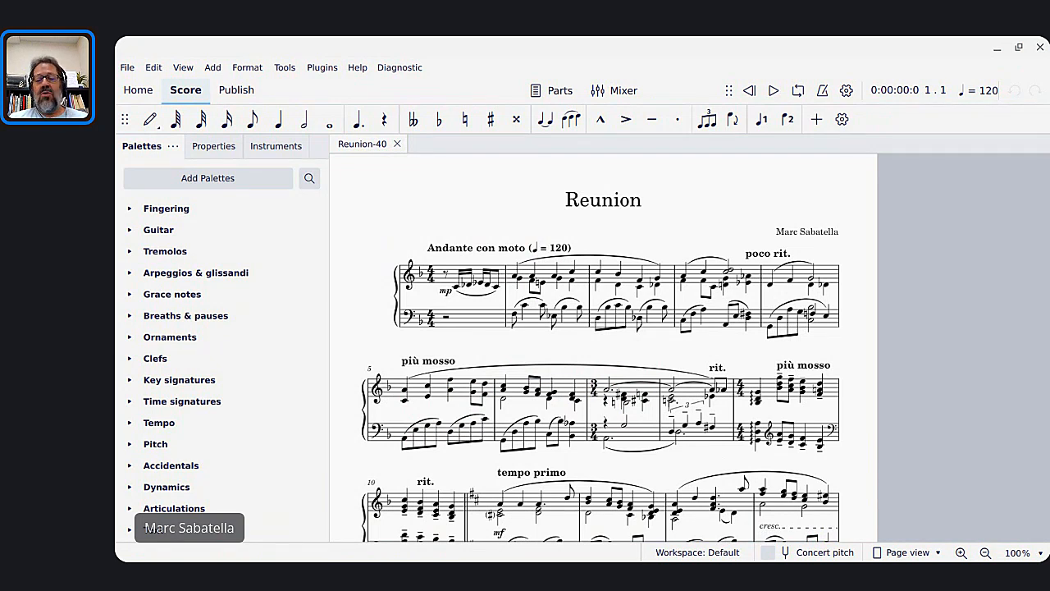
key(alt+Tab)
key(alt+Tab)
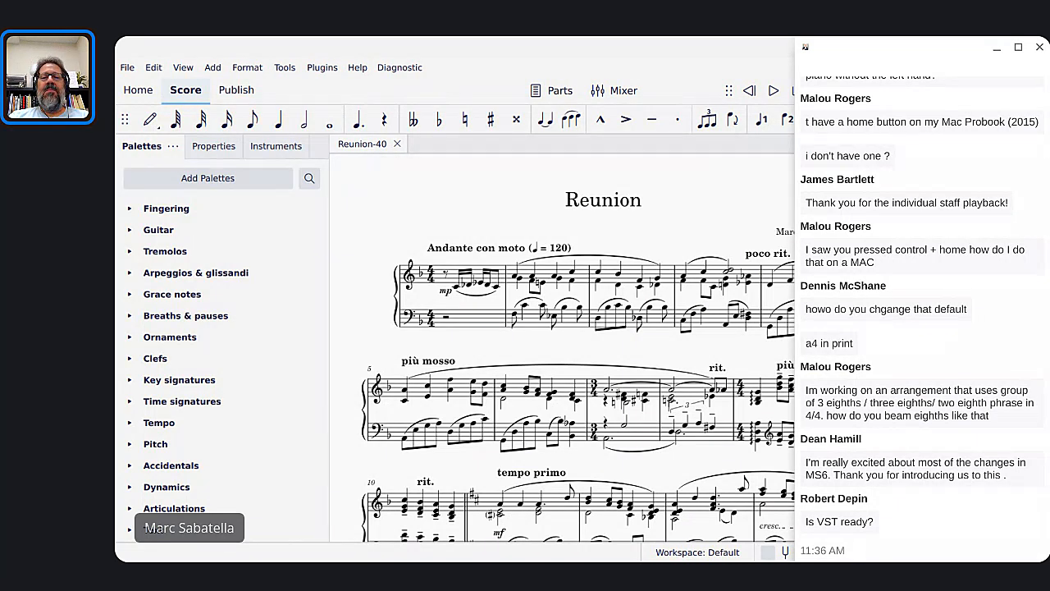
click(706, 41)
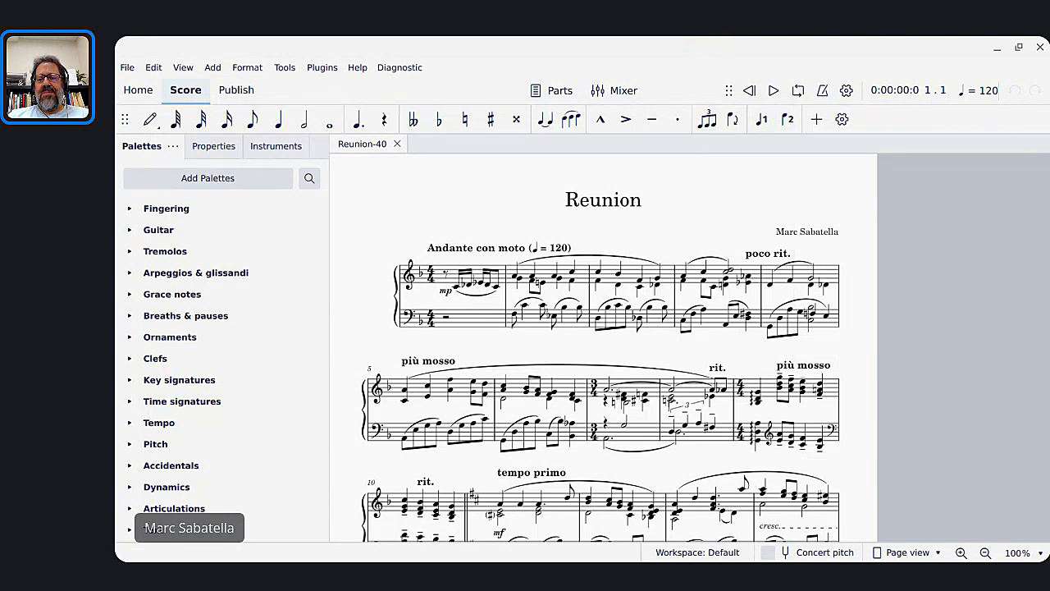
click(411, 174)
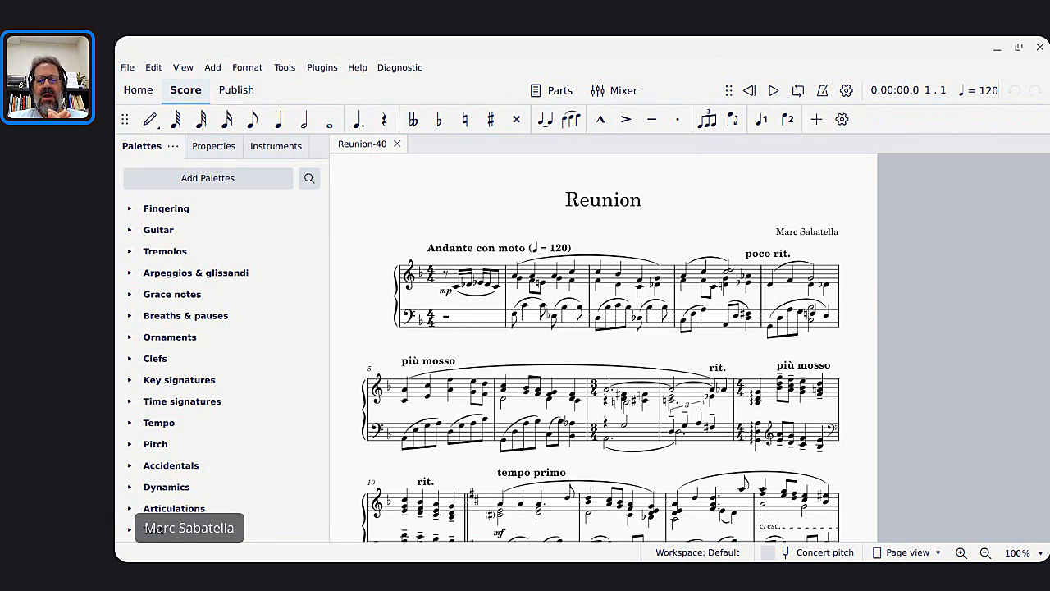
click(425, 483)
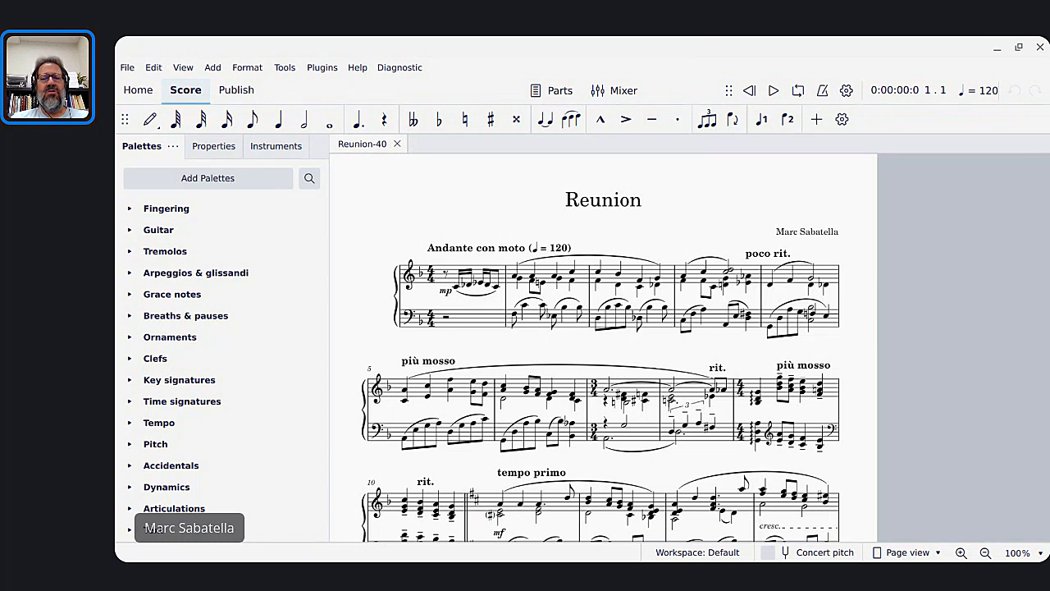
click(391, 279)
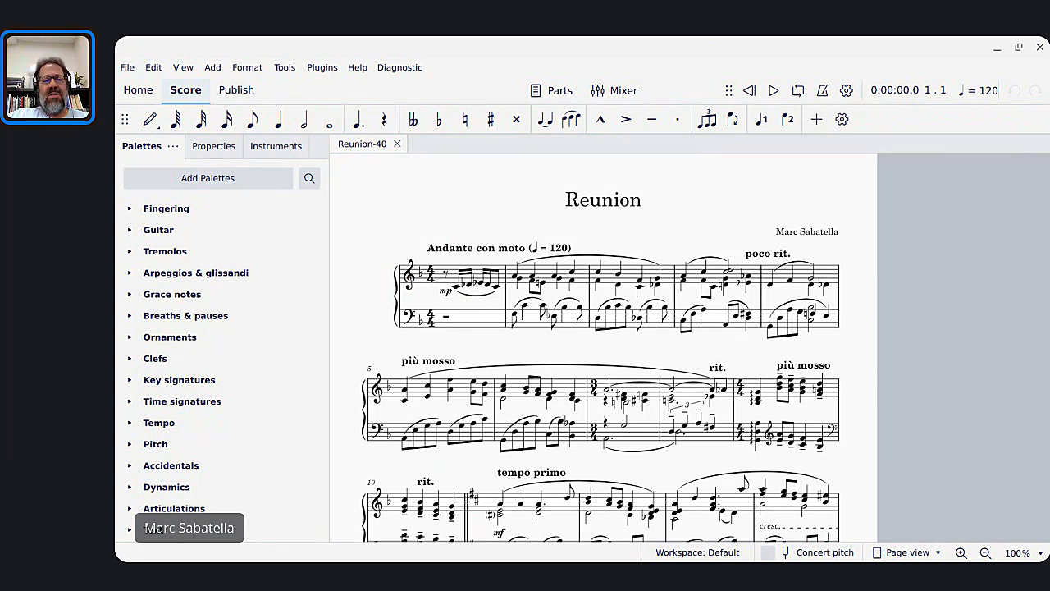
Switch to the community chat window to read the viewers' messages, and return to the Reunion-40 score.
click(234, 285)
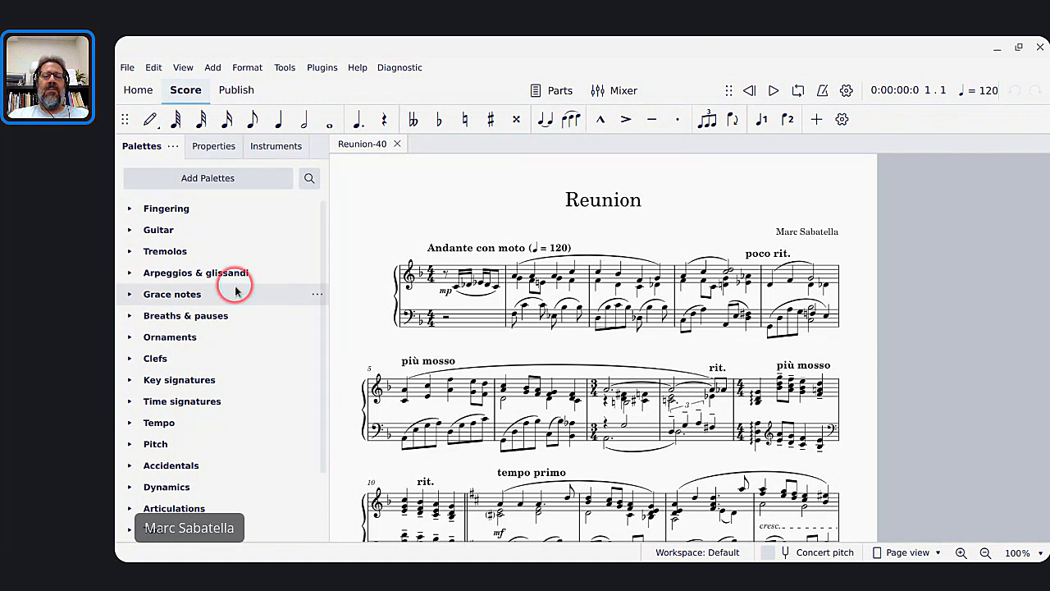
key(alt+Tab)
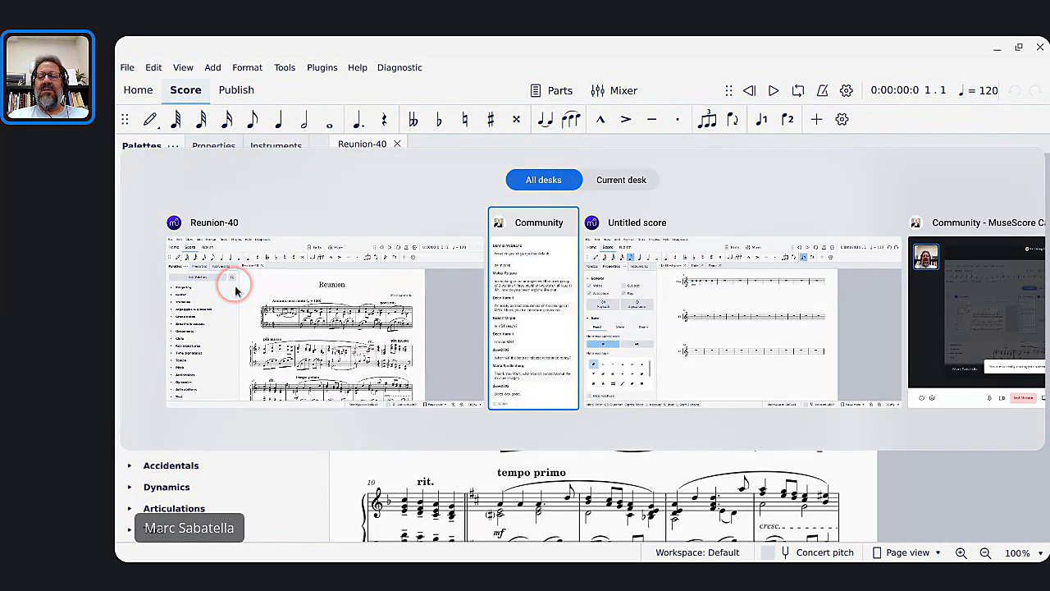
click(851, 282)
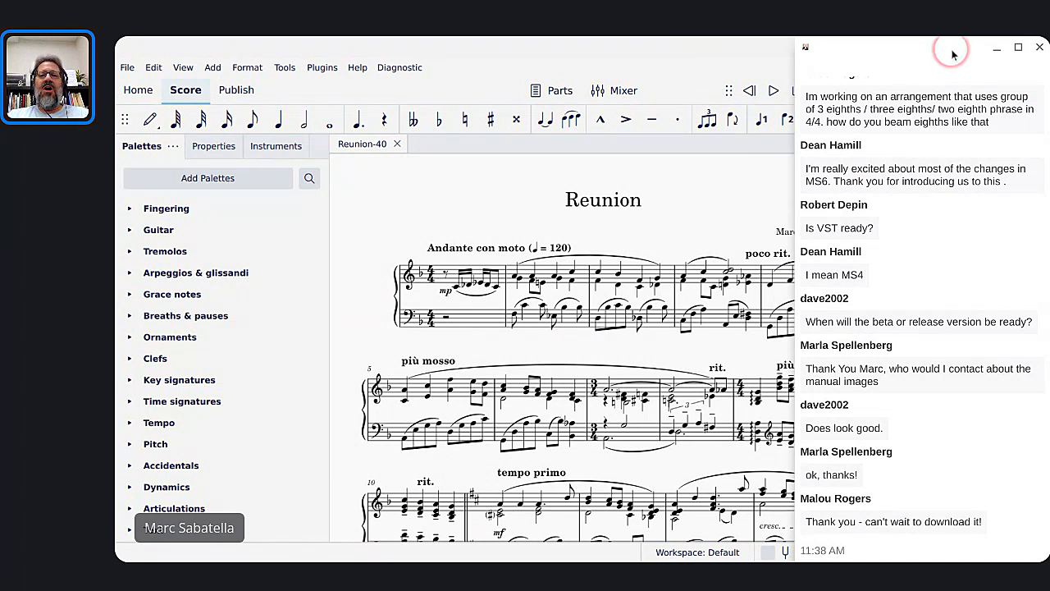
click(721, 51)
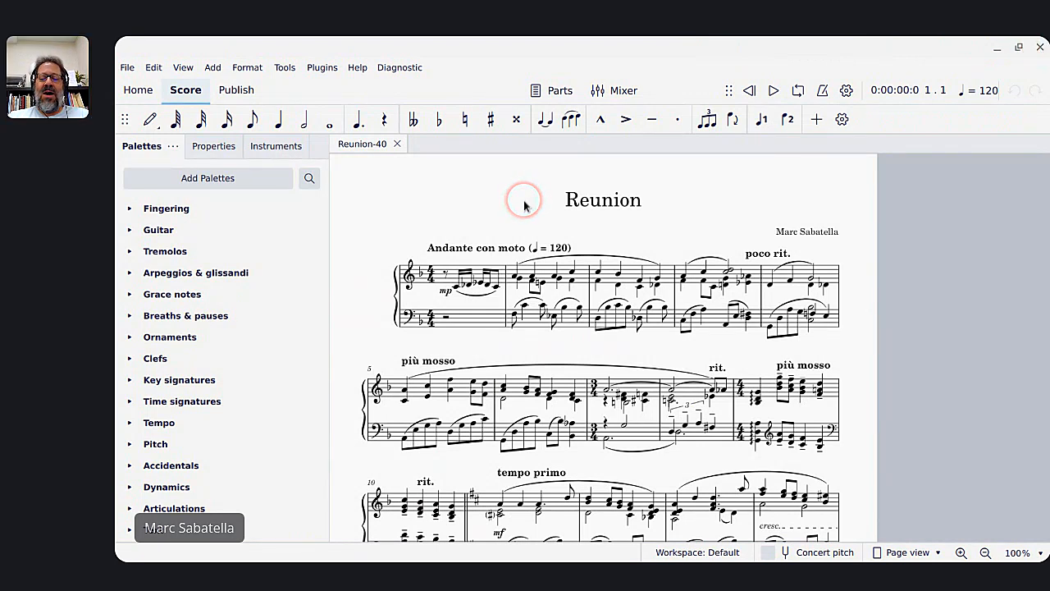
key(ctrl+o)
key(Escape)
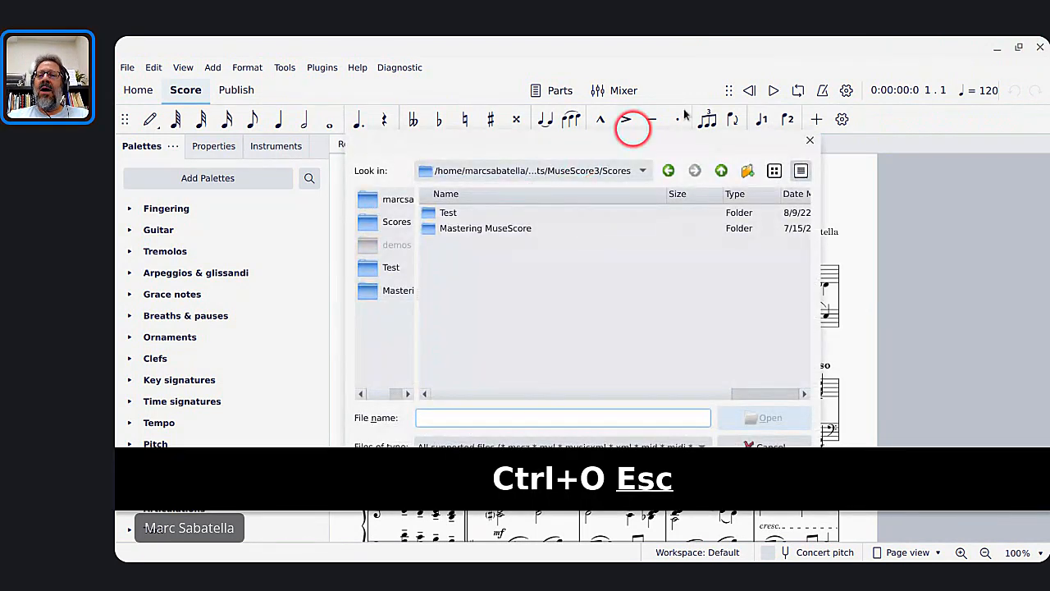
click(747, 444)
Close the Reunion-40 score's window and the untitled score's window, discarding the untitled score's changes.
click(1041, 46)
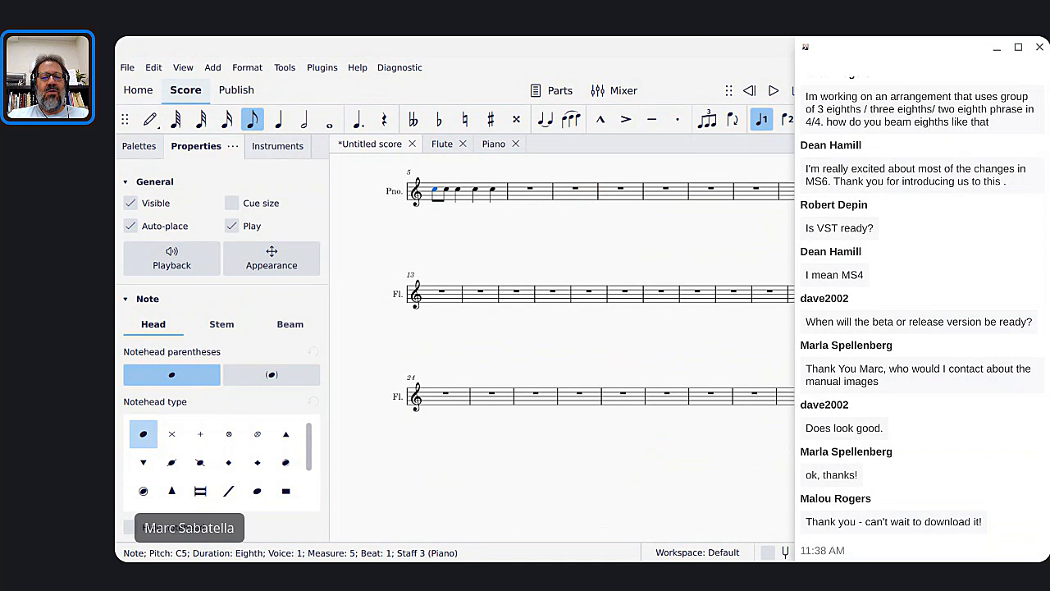
click(491, 205)
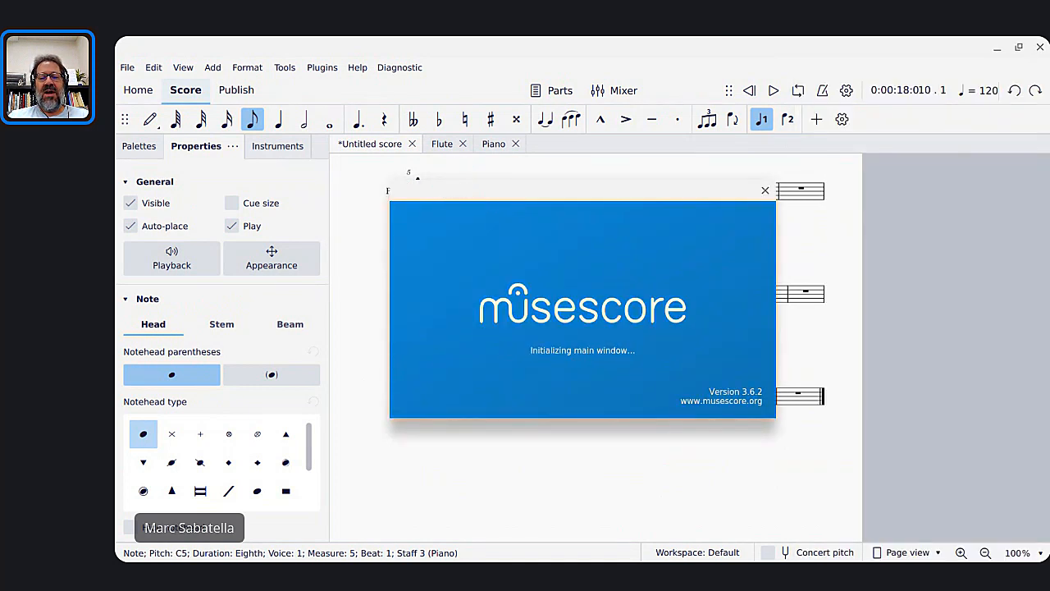
click(1040, 51)
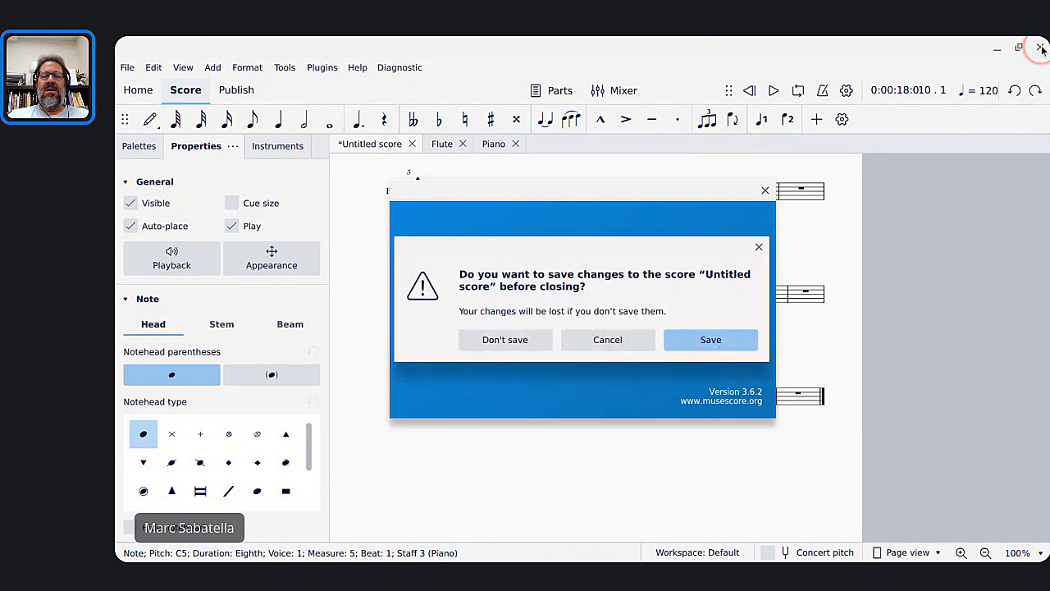
click(505, 341)
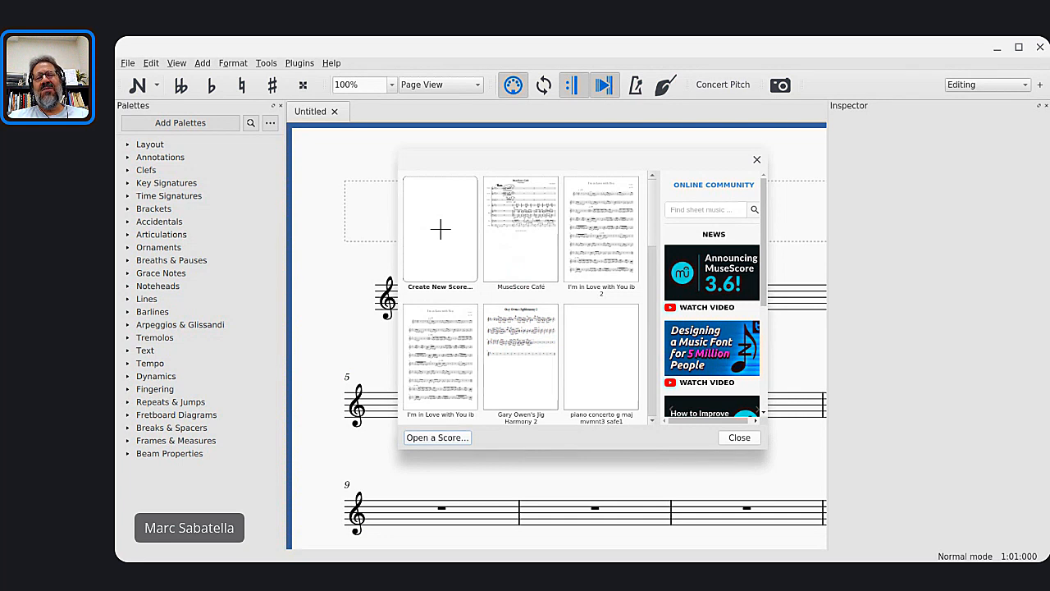
Open the recent MuseScore Cafe score in MuseScore 3 and start playback from the Trumpet's opening clef.
click(513, 270)
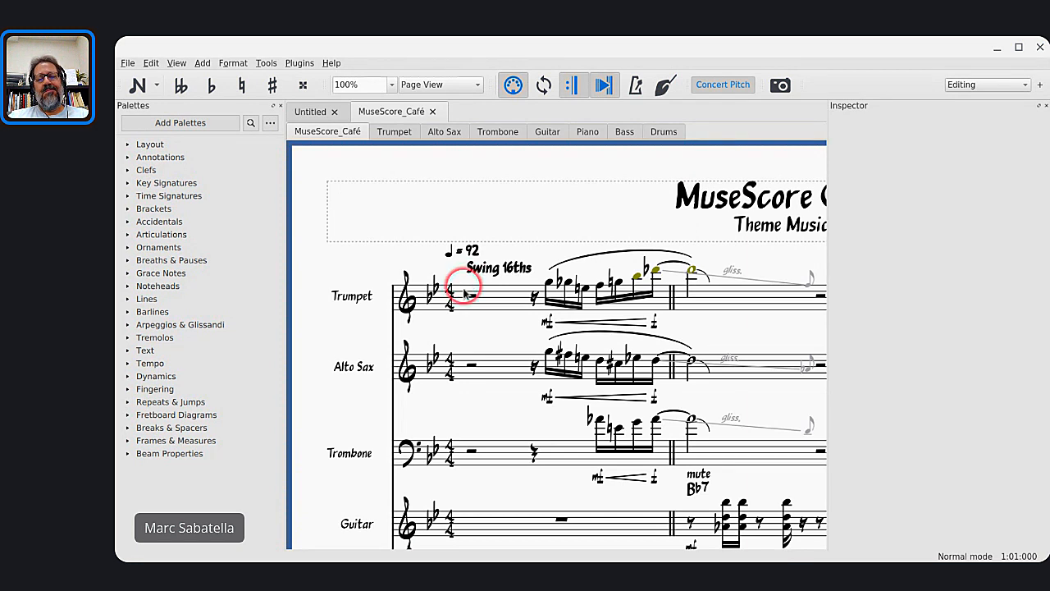
scroll(464, 298, down, 2)
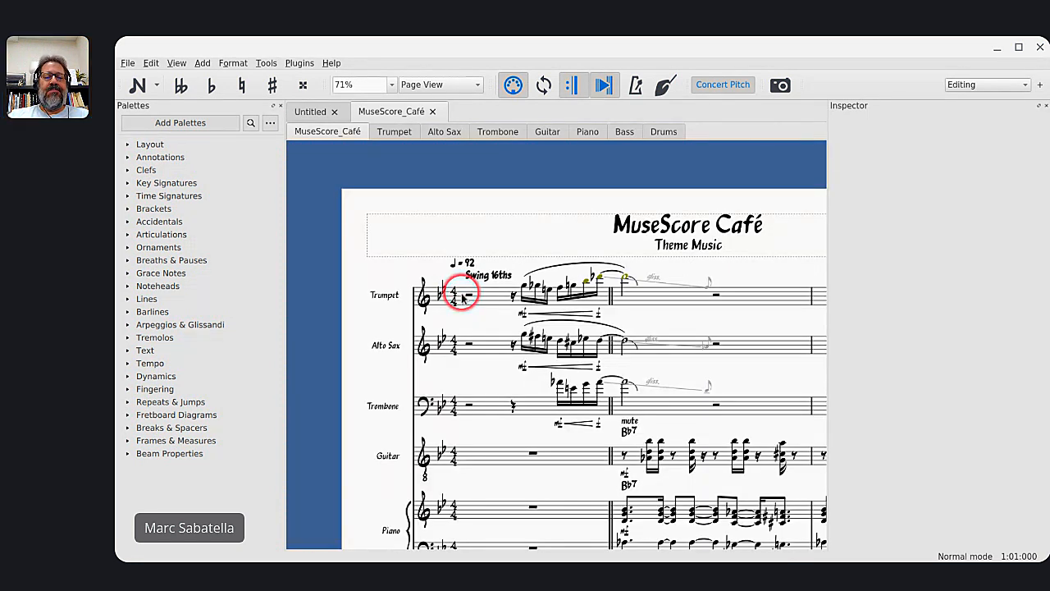
click(425, 296)
key(space)
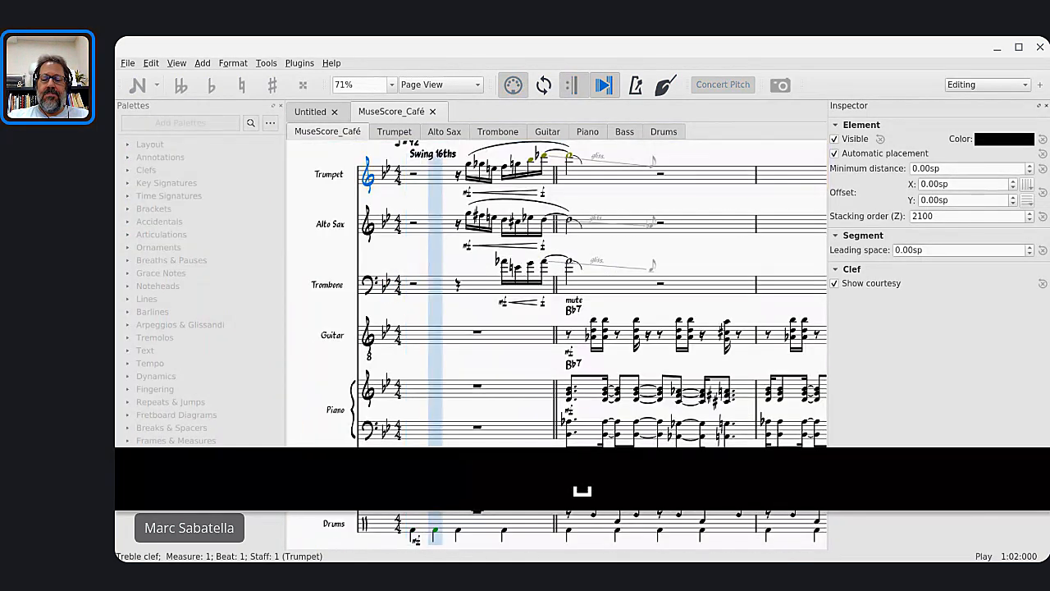
Show the Play Panel and lower the master volume to -50.0 dB while the score plays.
key(ctrl+F10)
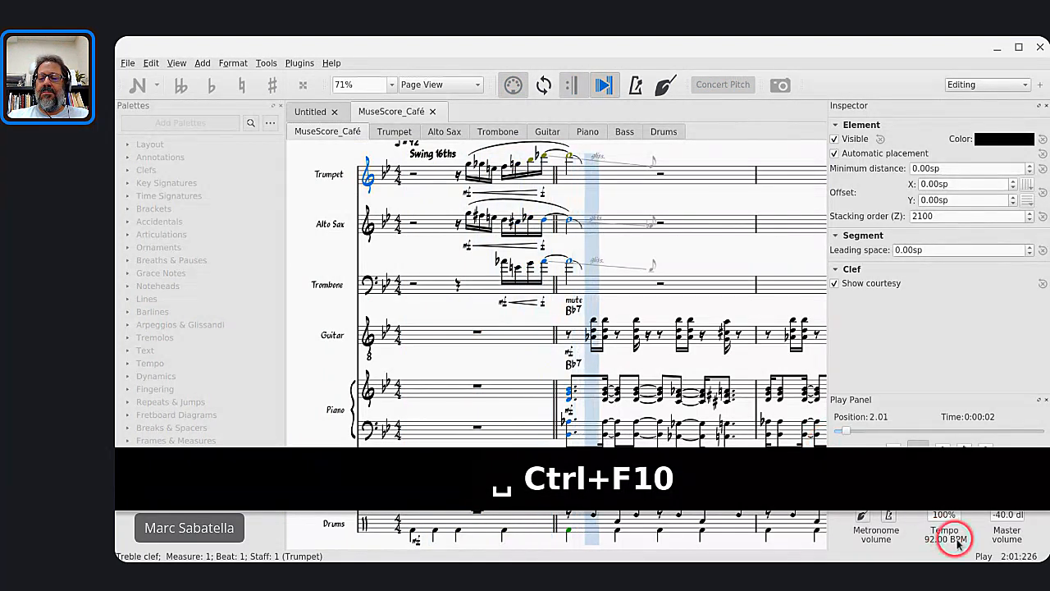
click(1004, 515)
key(Down)
key(Down)
key(Down)
key(Down)
key(Down)
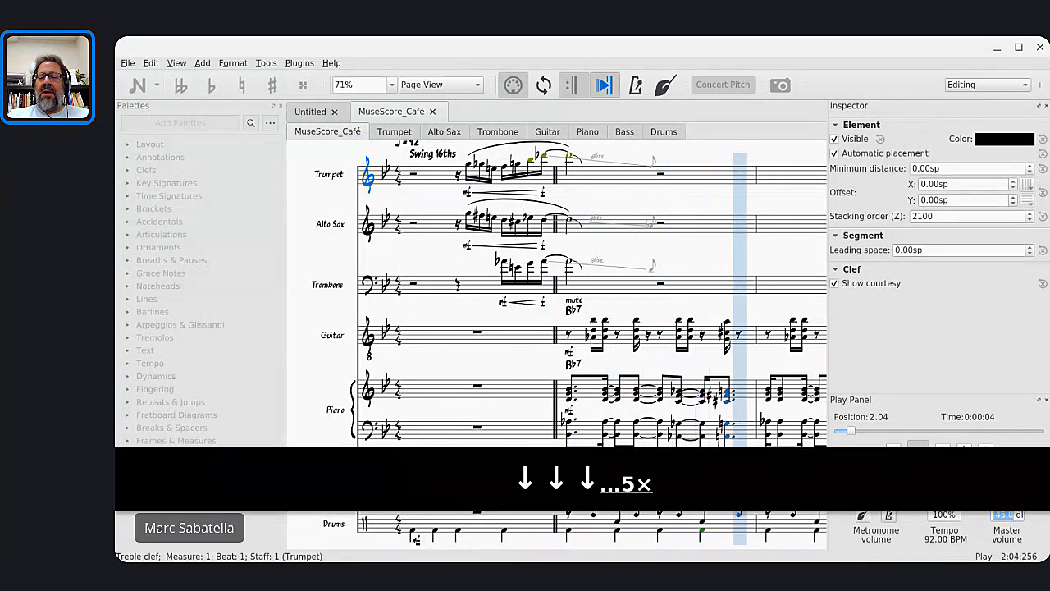
key(Down)
key(Down)
key(Down)
key(Down)
key(Down)
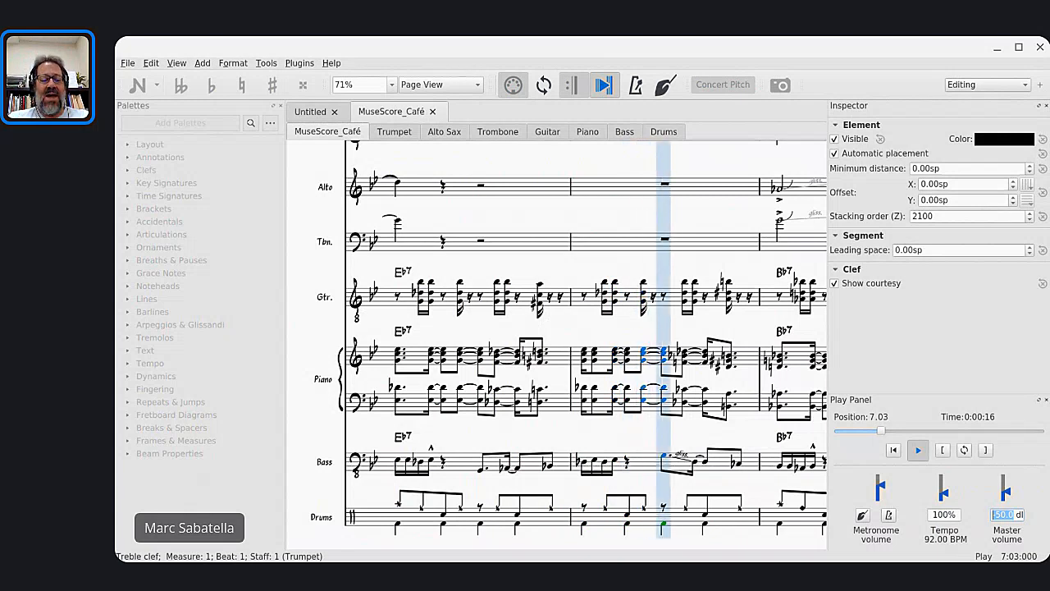
Bring up the community chat window beside the score to read the closing messages, and stop playback.
key(alt+Tab)
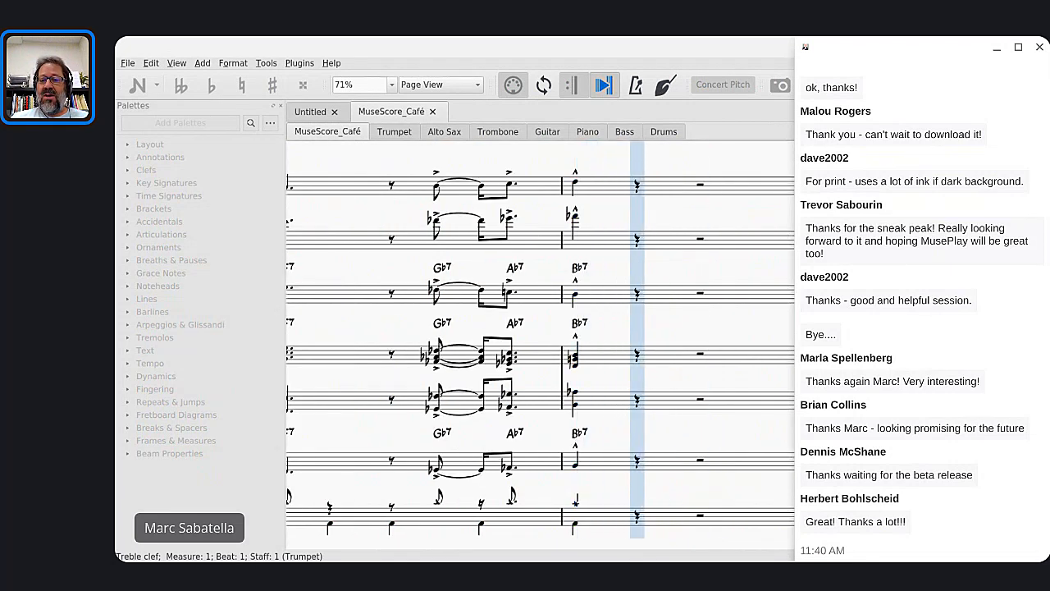
key(space)
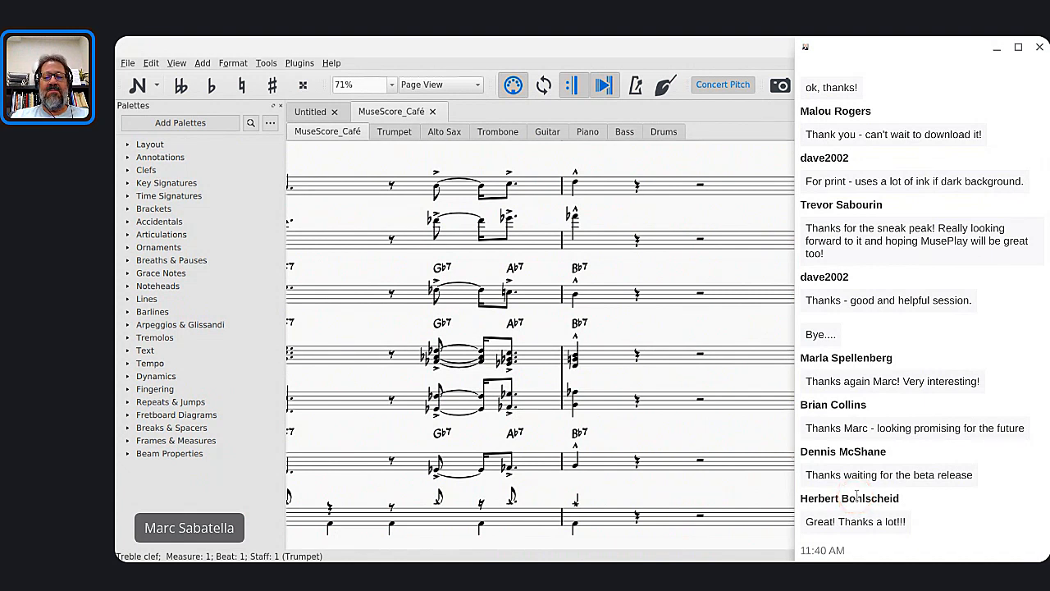
Switch to the community streaming window and end the live stream.
key(alt+Tab)
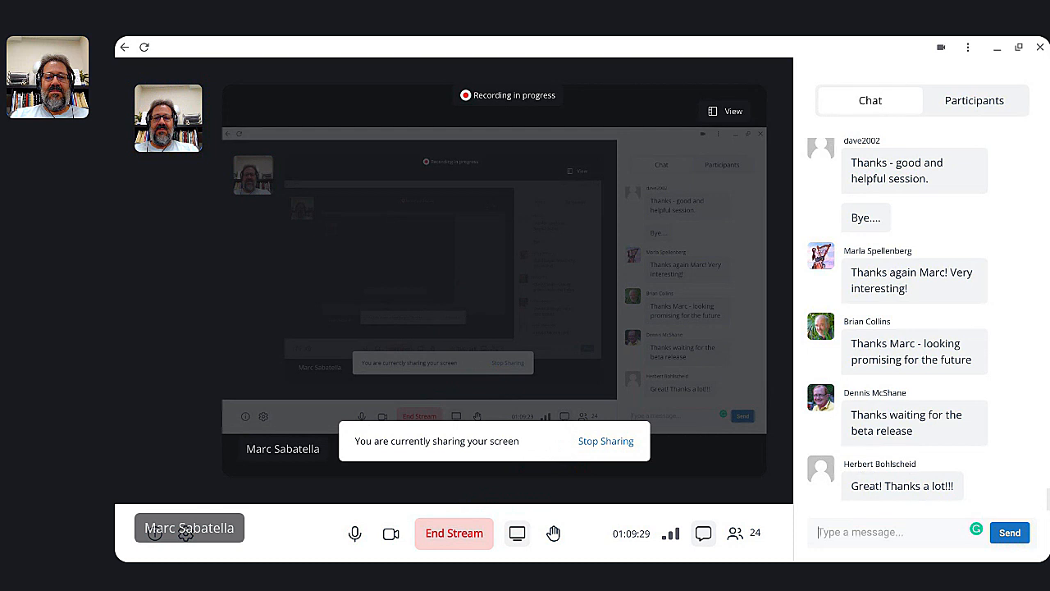
click(456, 535)
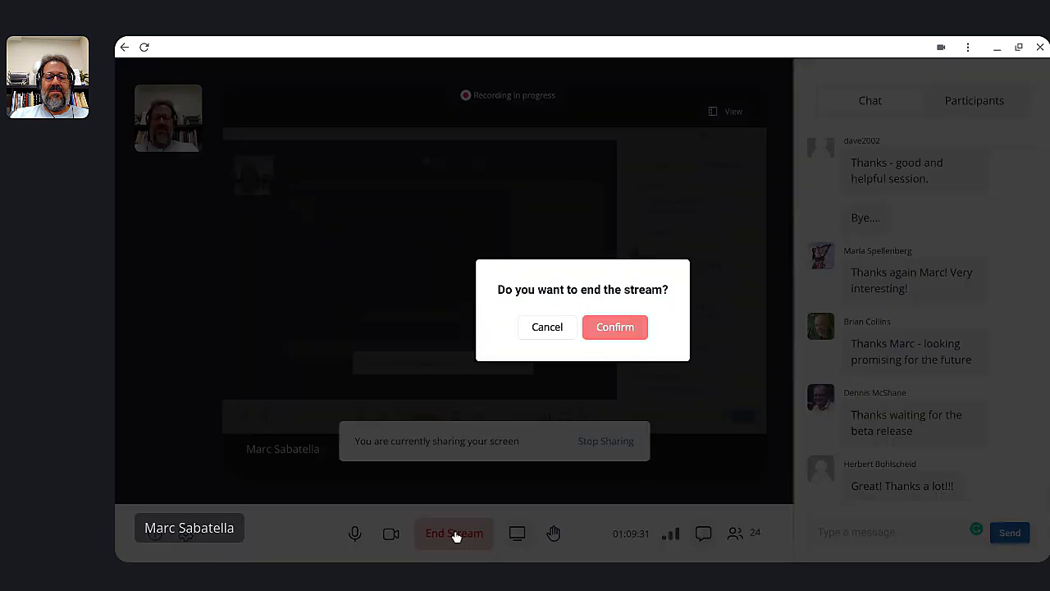
click(603, 329)
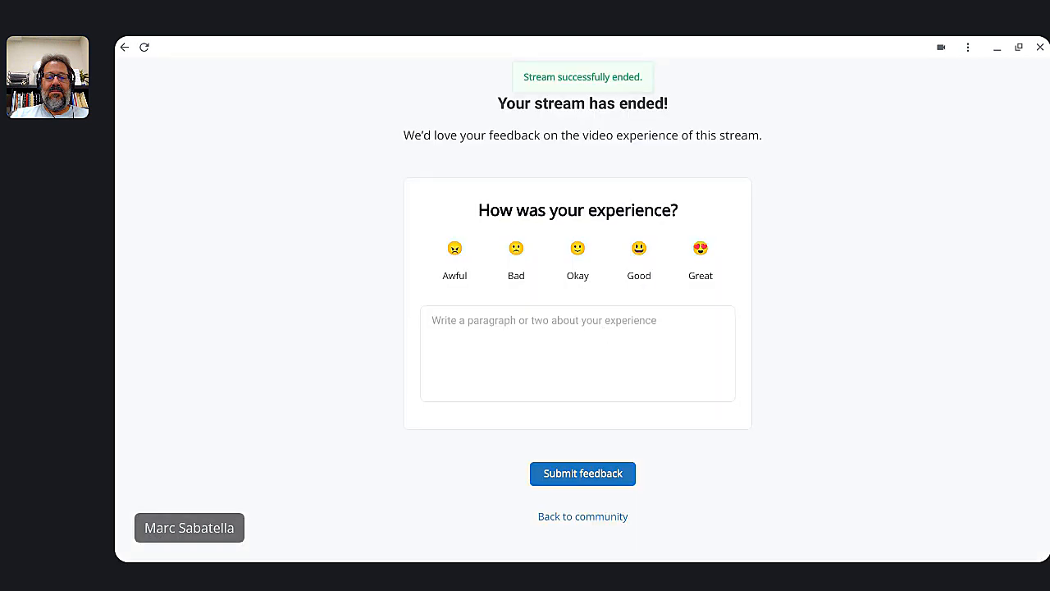